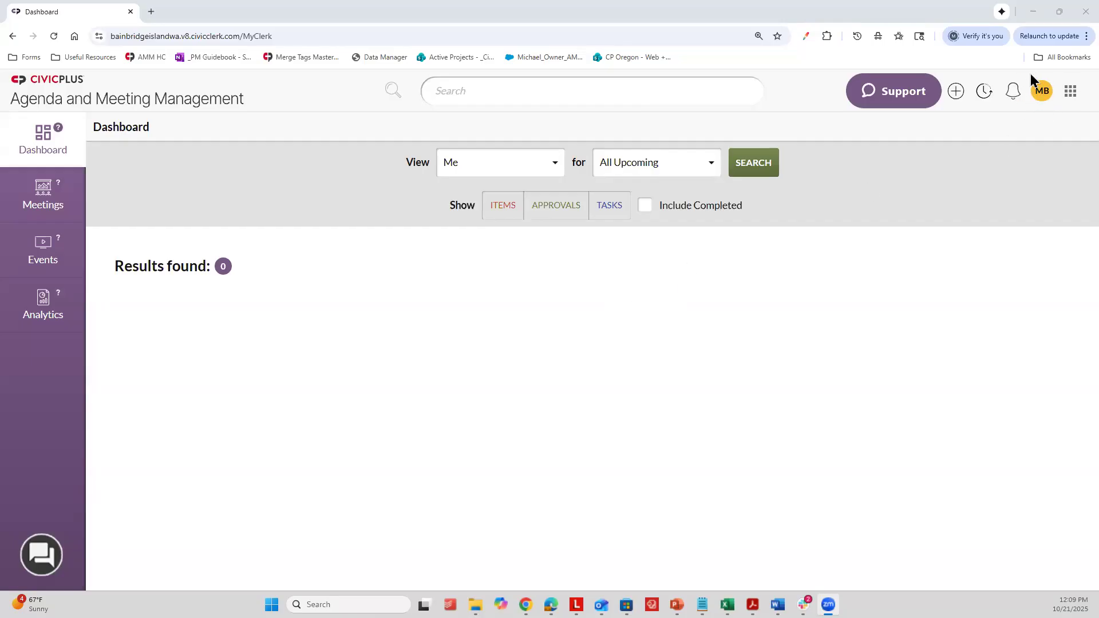
Step: Open the account preferences and review the details and password section, including the CivicPlus Platform link
click(1043, 93)
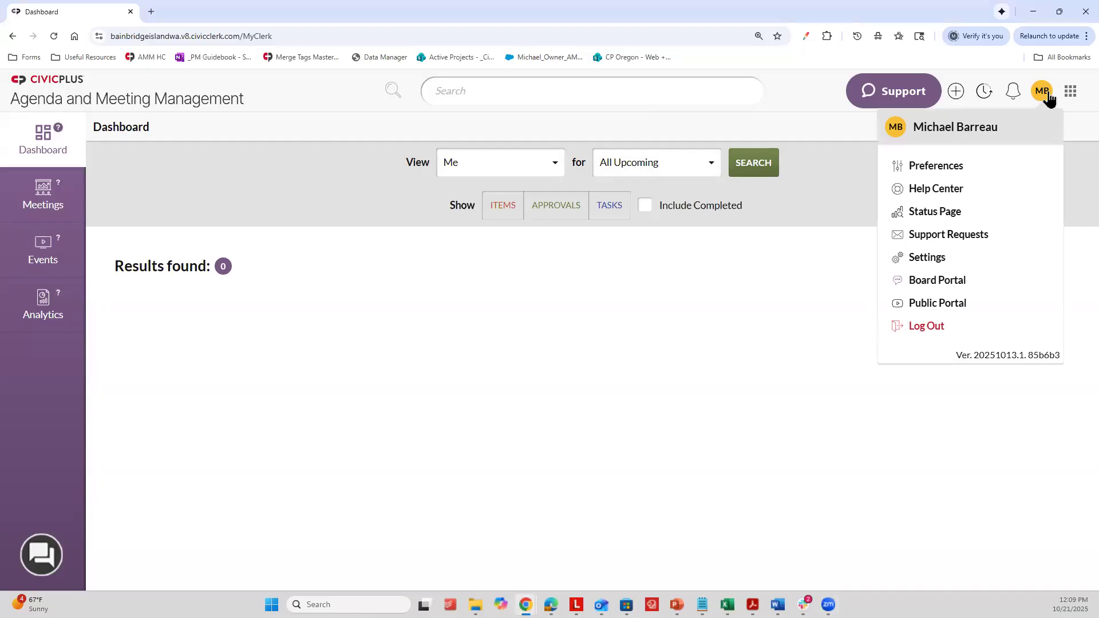
click(930, 167)
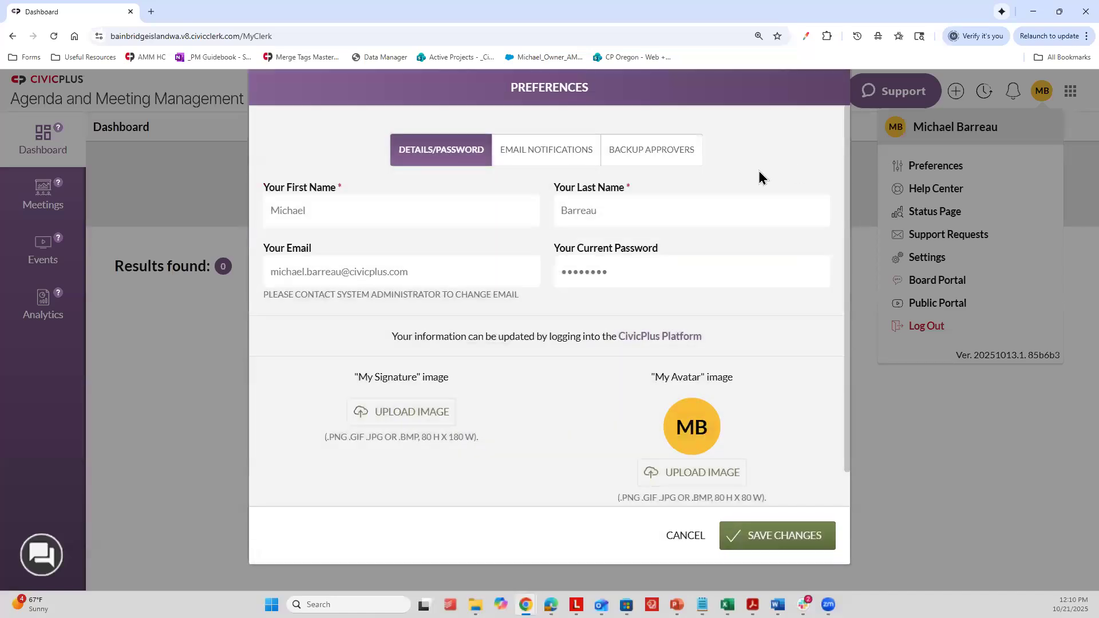
drag(343, 346, 709, 348)
click(709, 329)
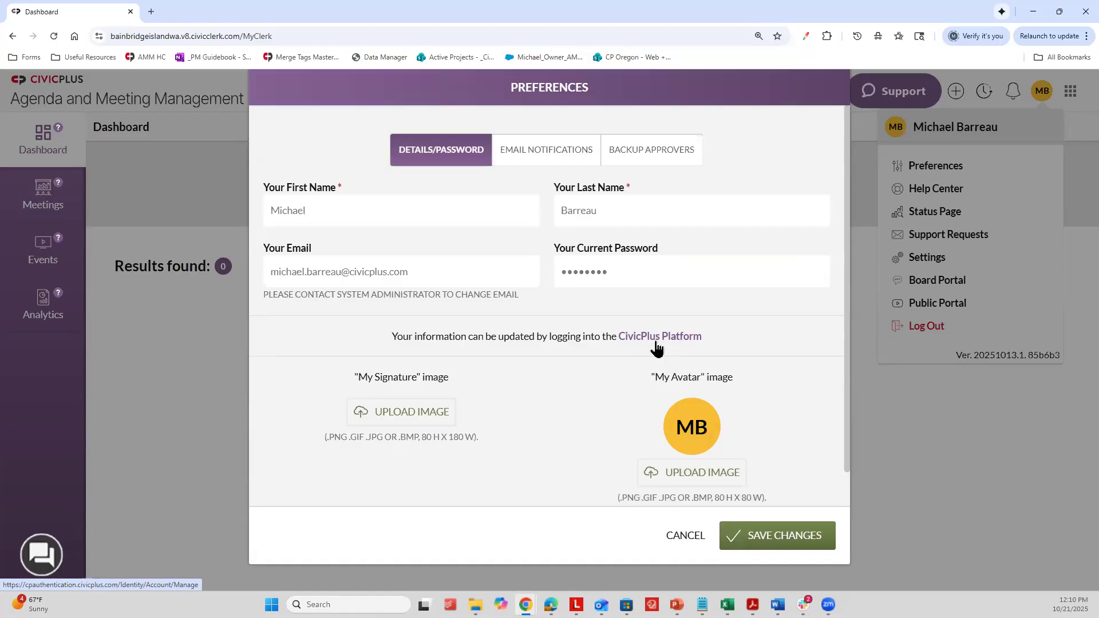
Step: Enable the Agenda Item Approval Approved email notification in the account preferences
click(533, 163)
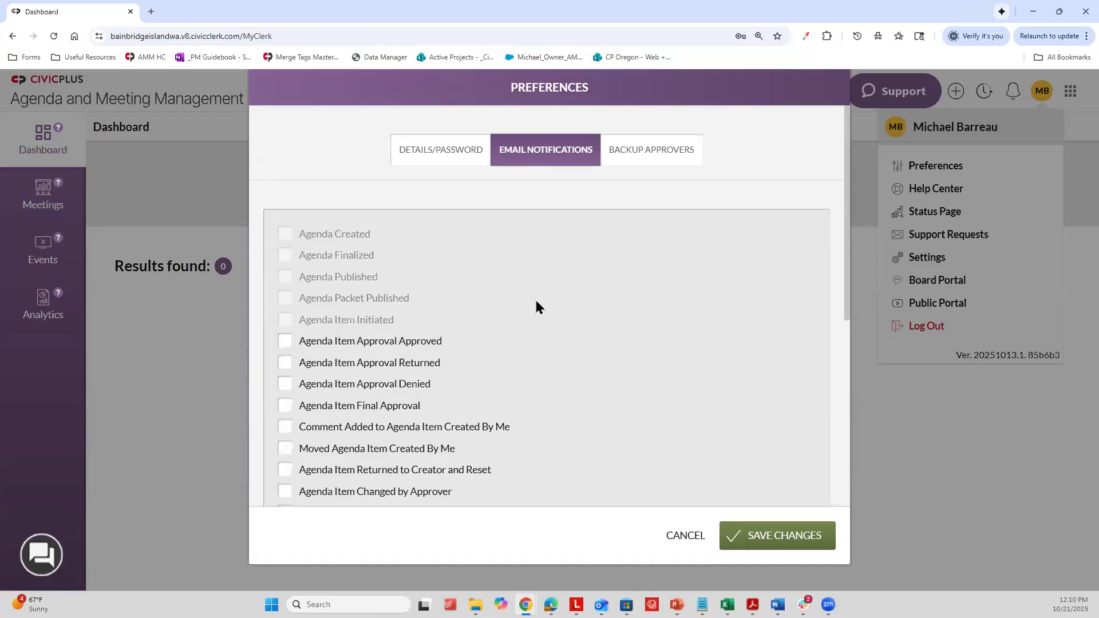
scroll(533, 293, down, 2)
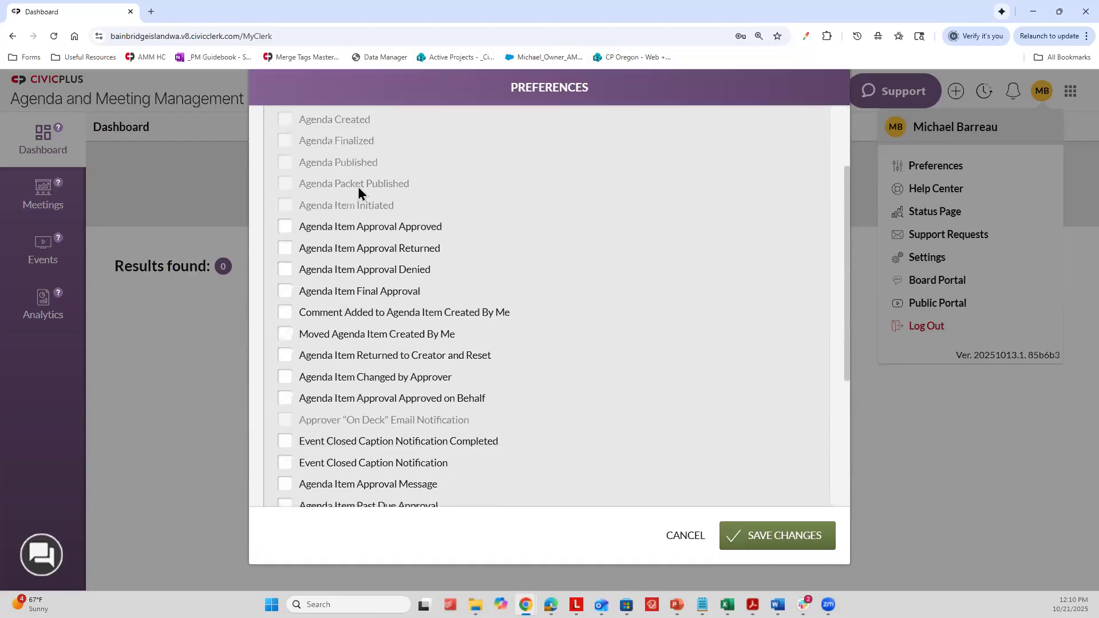
click(399, 269)
click(401, 267)
click(402, 248)
click(422, 272)
click(365, 229)
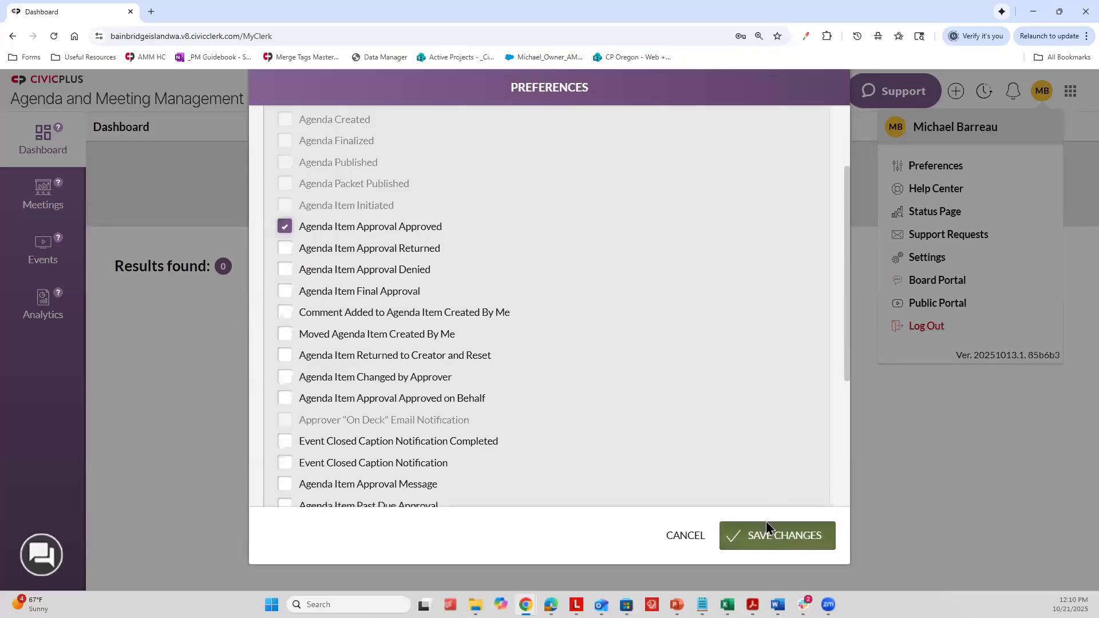
scroll(516, 320, up, 2)
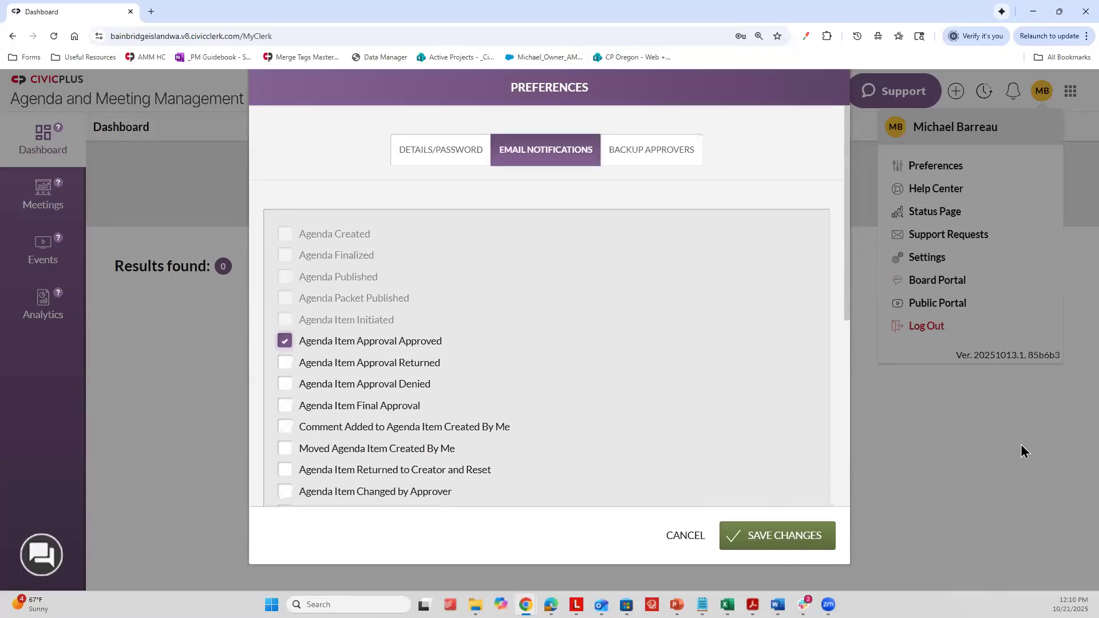
Step: Select a backup approver in the preferences and set the duration to Date Range
click(656, 147)
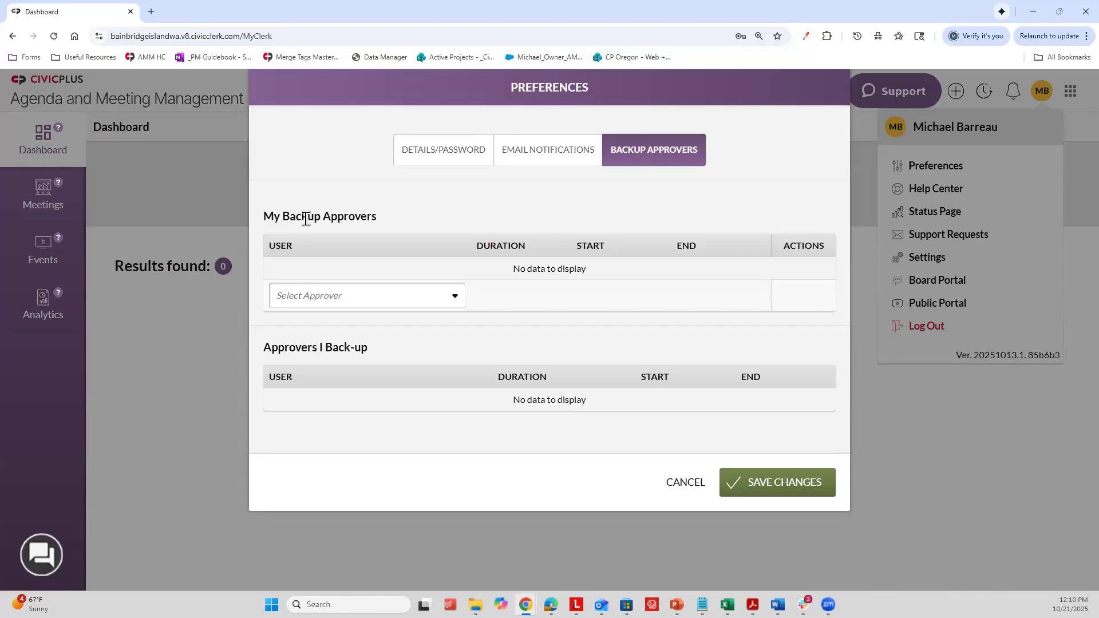
click(321, 298)
click(329, 370)
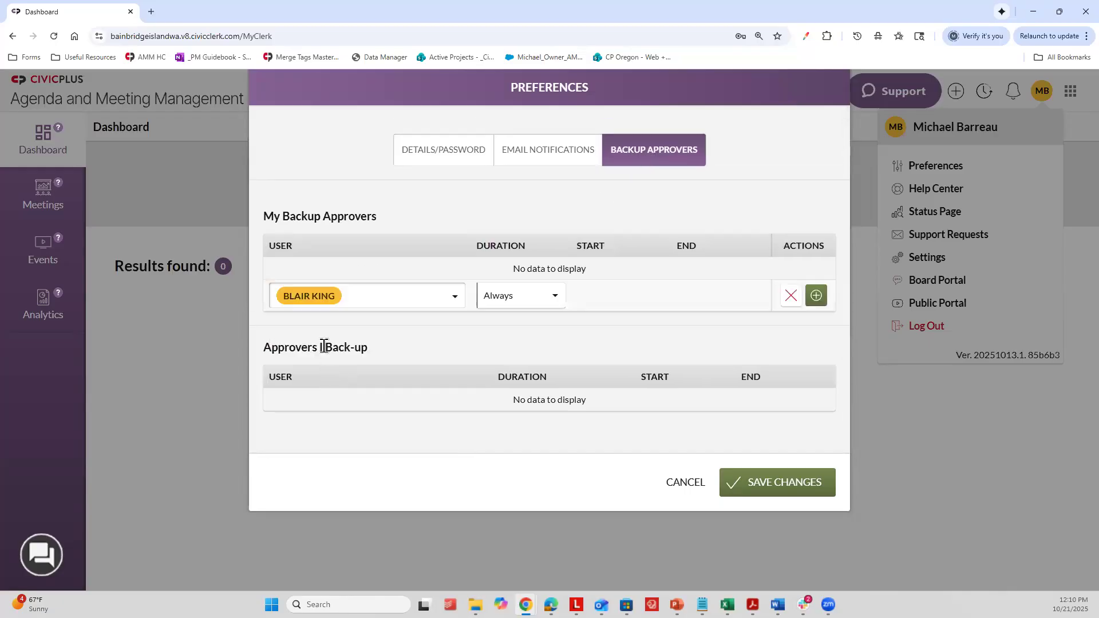
click(507, 302)
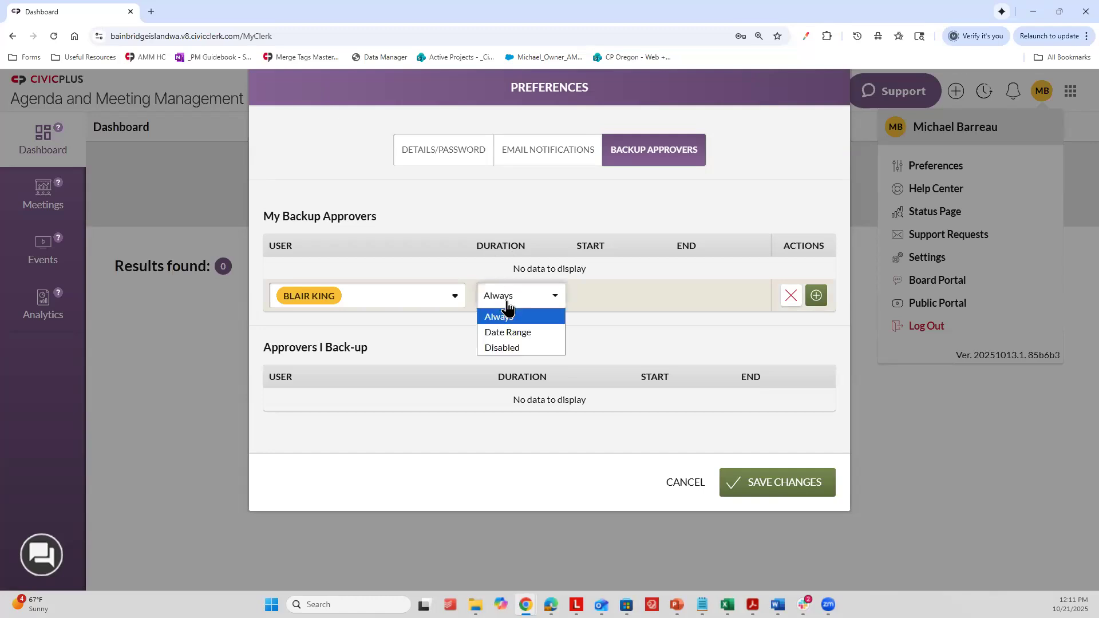
click(518, 333)
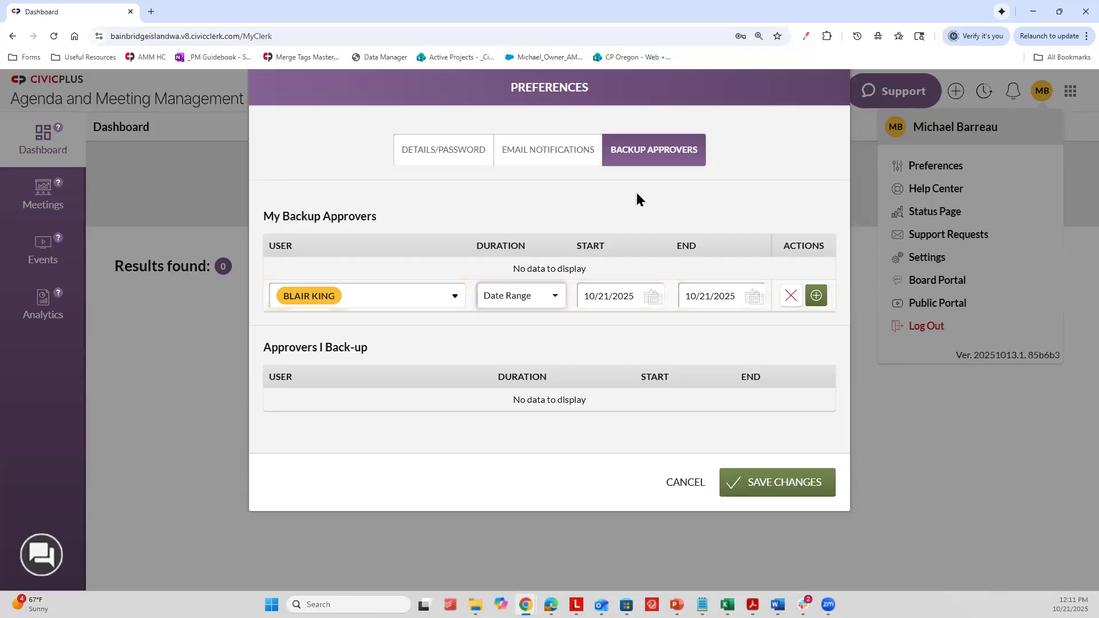
Step: Review the details, email notifications and backup approvers preferences again, and close them without saving
click(544, 164)
click(444, 162)
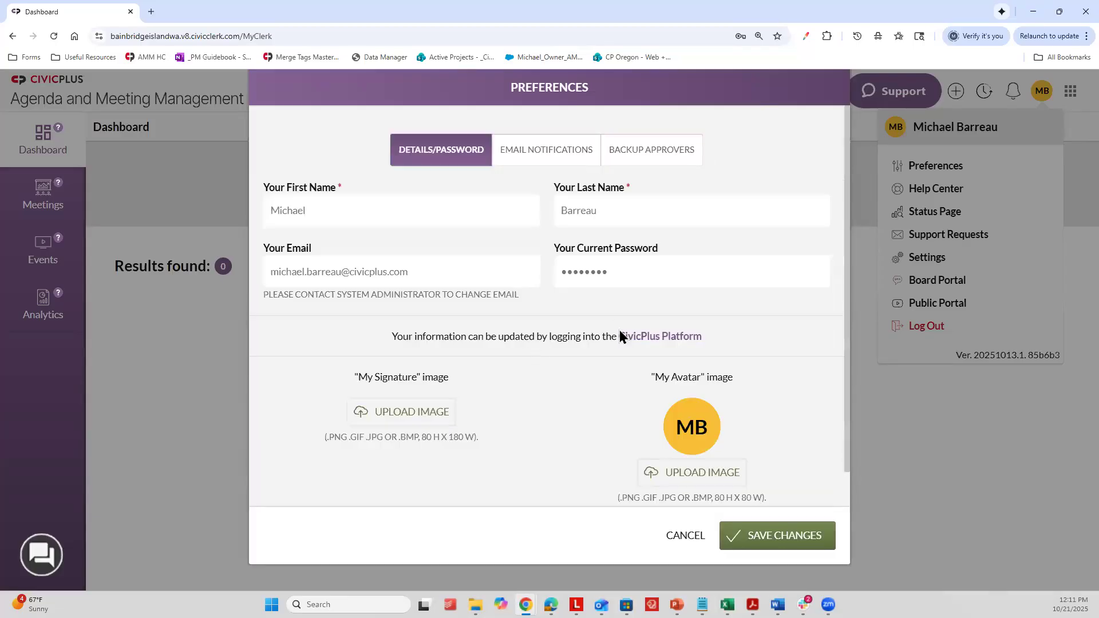
click(545, 167)
scroll(434, 343, down, 1)
scroll(431, 320, up, 1)
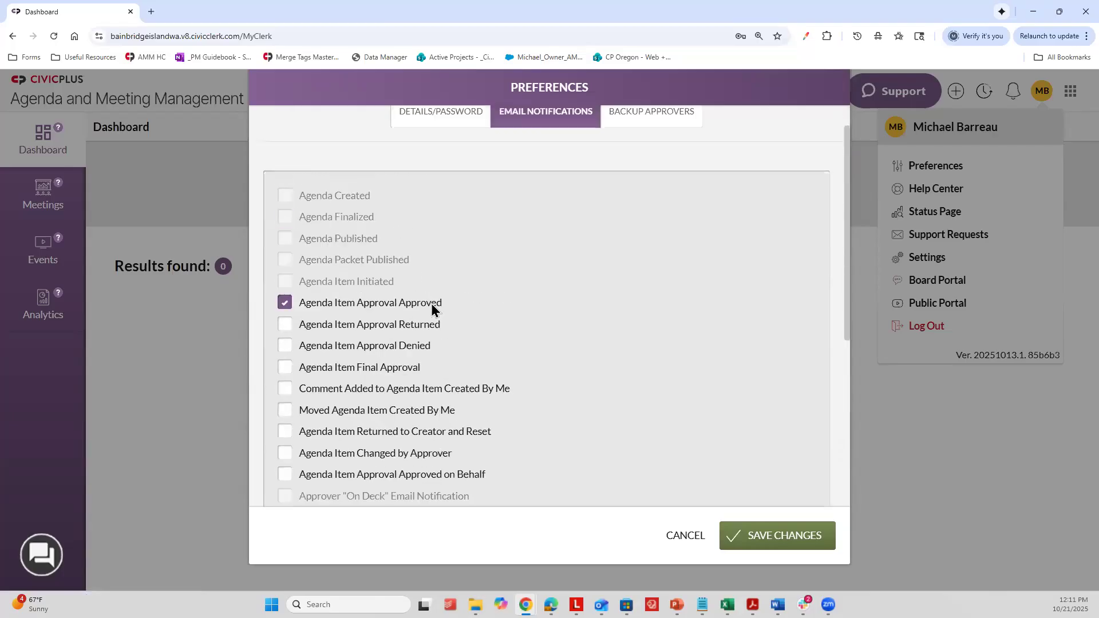
click(682, 160)
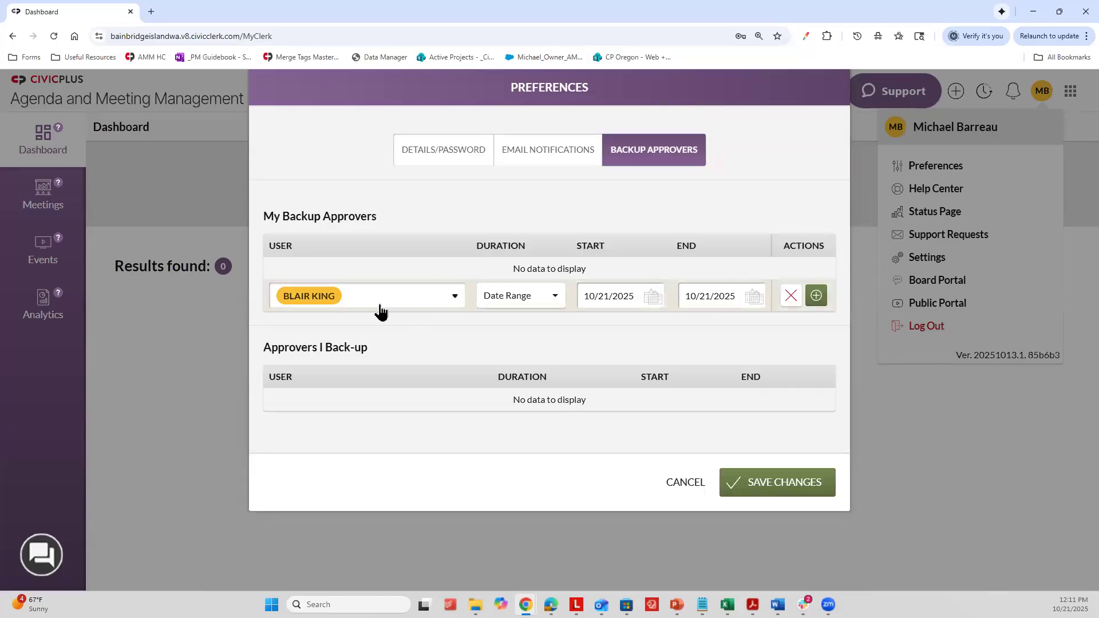
click(469, 168)
click(686, 541)
click(1042, 92)
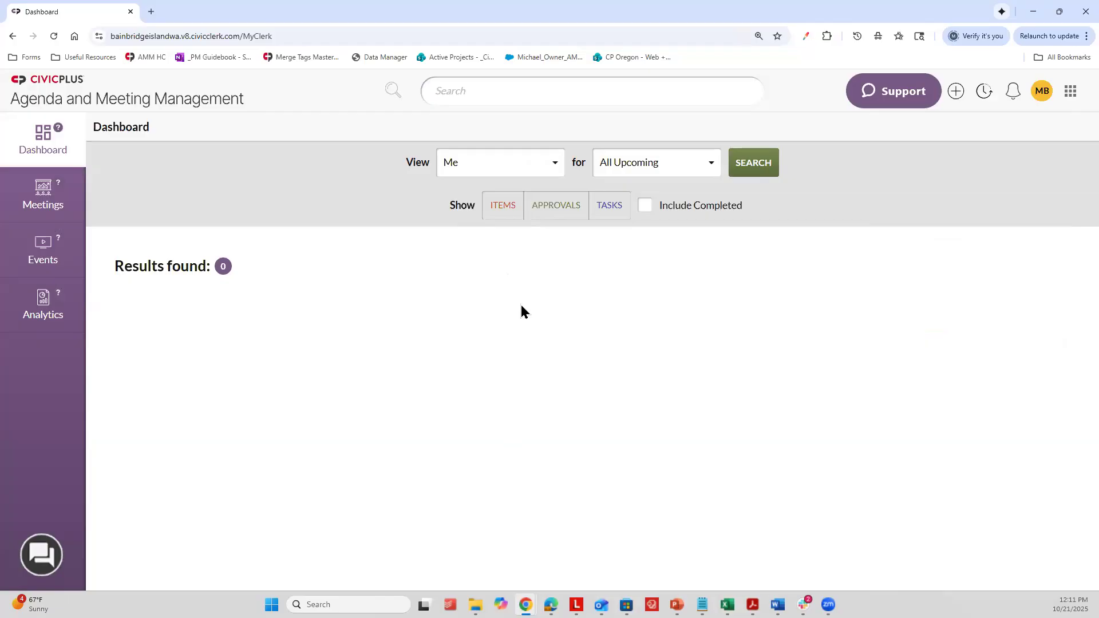
Step: Reopen the account preferences to examine the backup approvers section, and close them without saving
click(1042, 90)
click(936, 168)
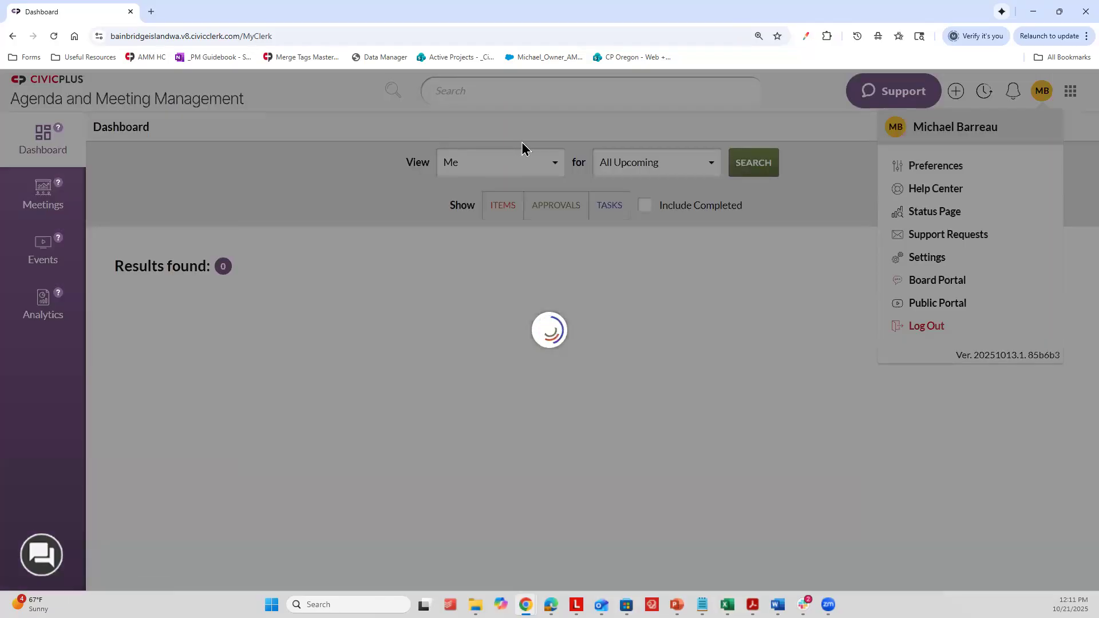
click(611, 153)
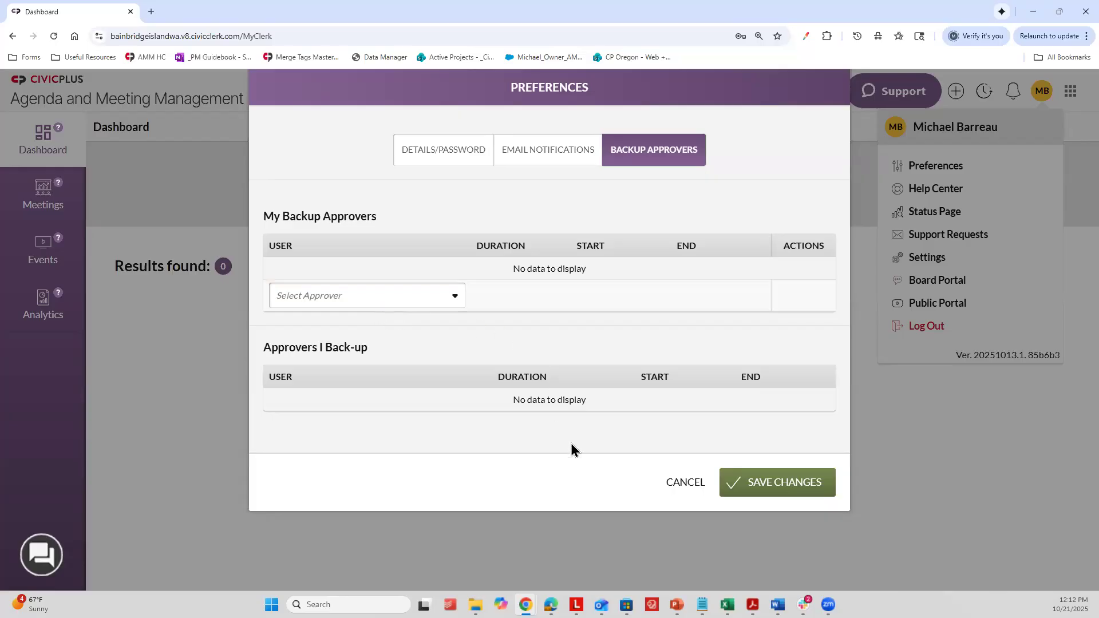
click(661, 483)
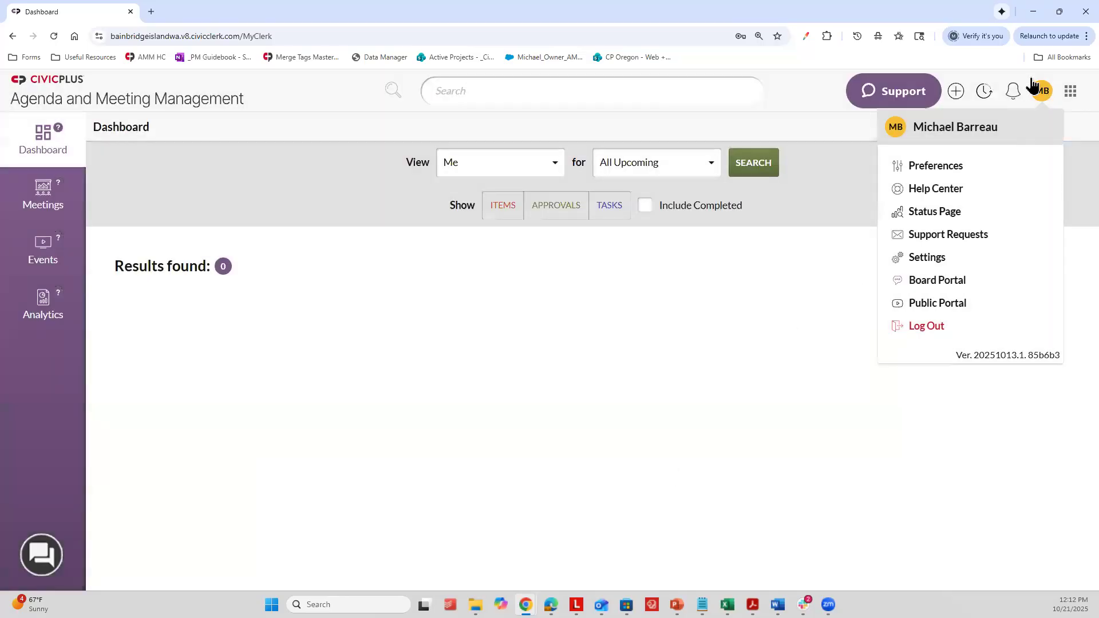
click(1043, 98)
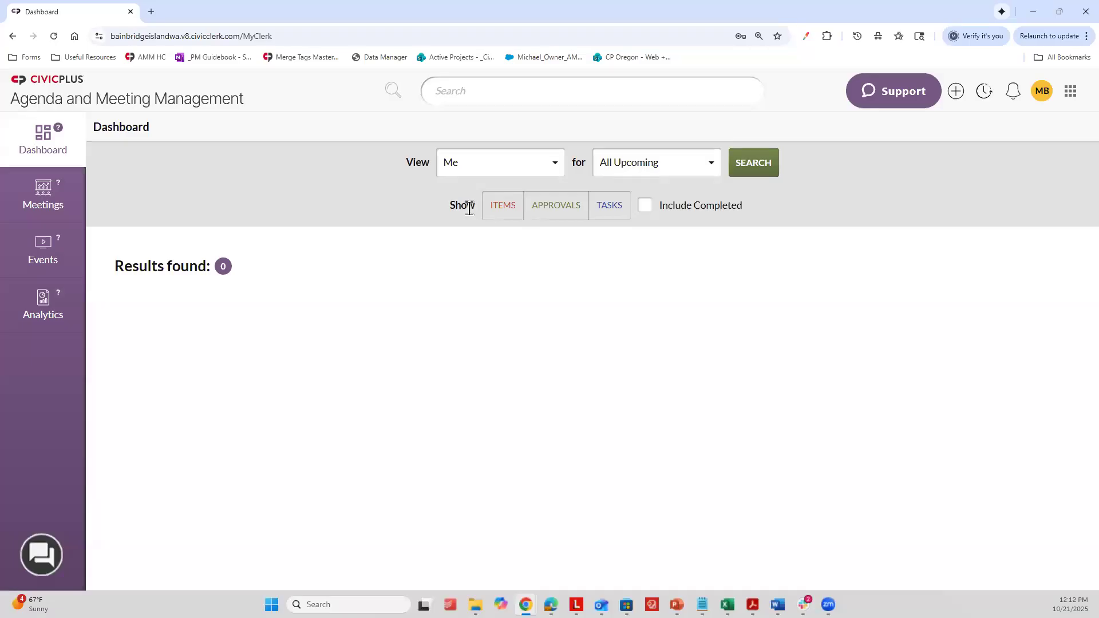
Step: Search the dashboard for all upcoming items, approvals and tasks assigned to Me
click(497, 213)
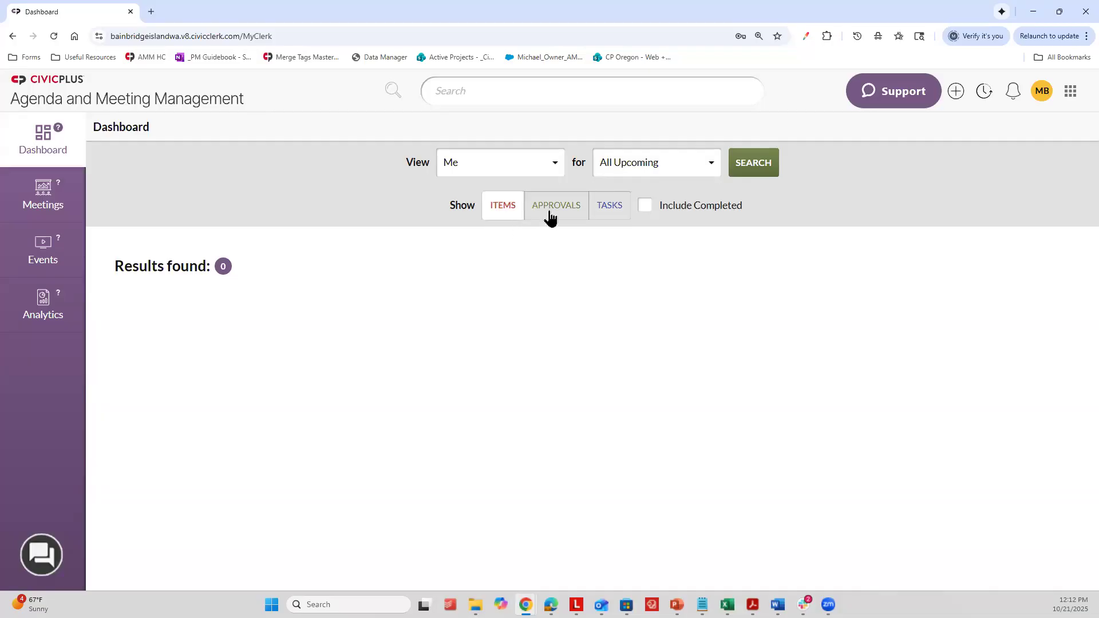
click(548, 216)
click(599, 213)
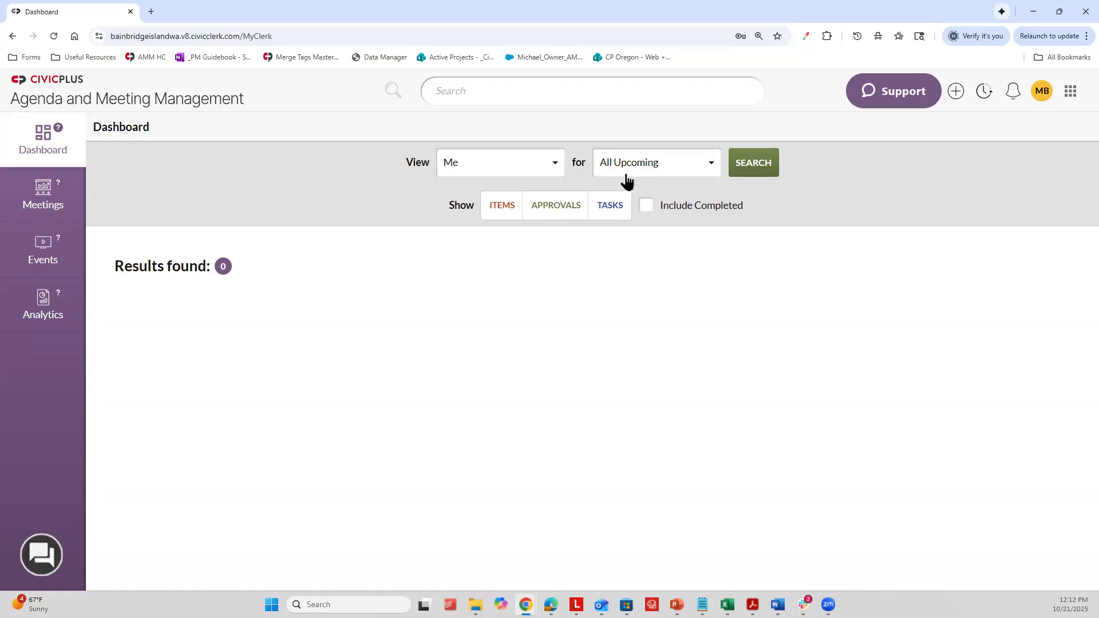
click(769, 164)
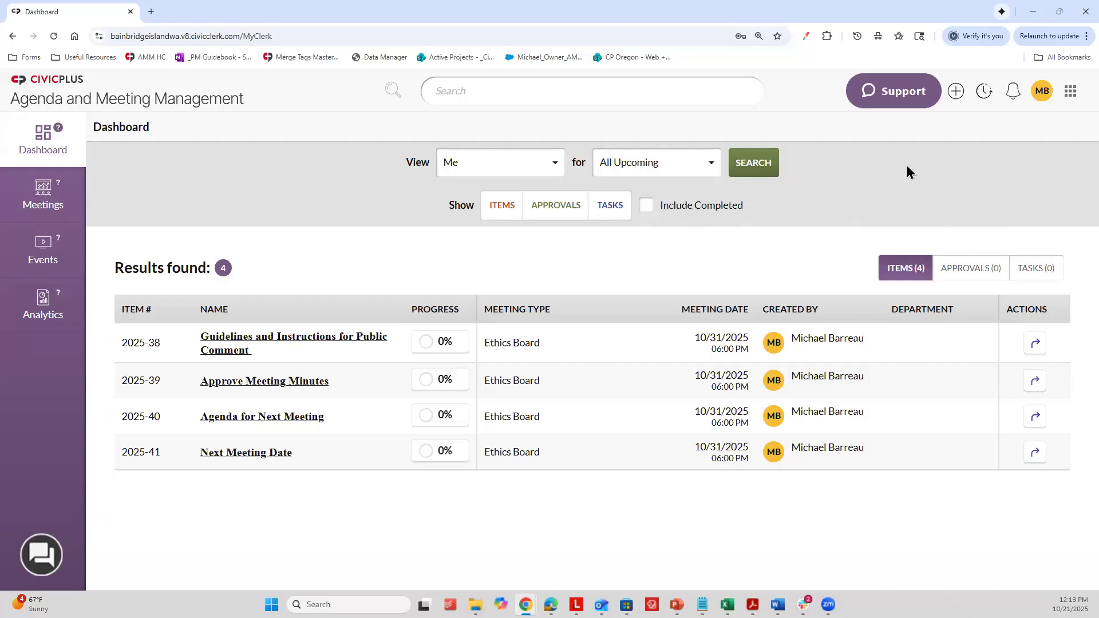
Step: Start a new meeting agenda named Test 123 with the agenda type Regular City Council Business Meeting
click(46, 191)
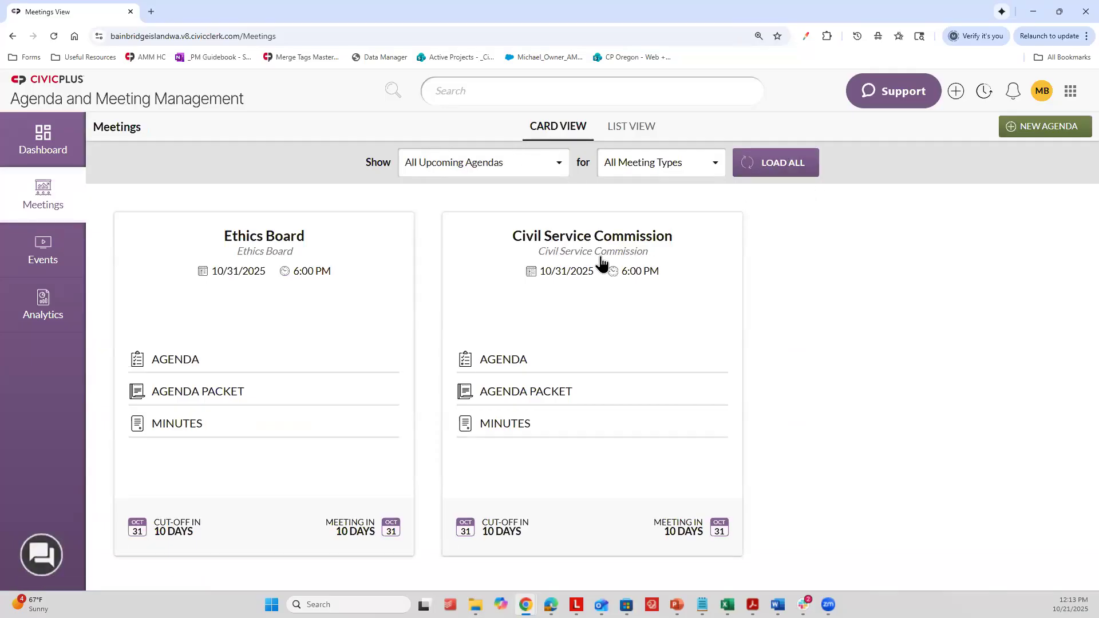
click(1043, 127)
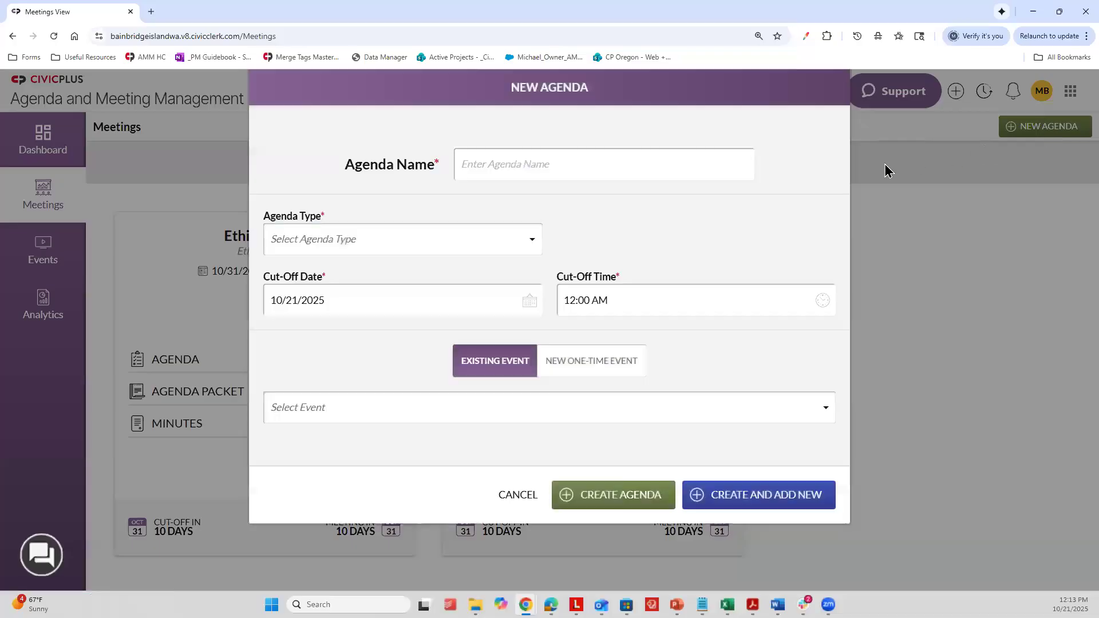
click(605, 164)
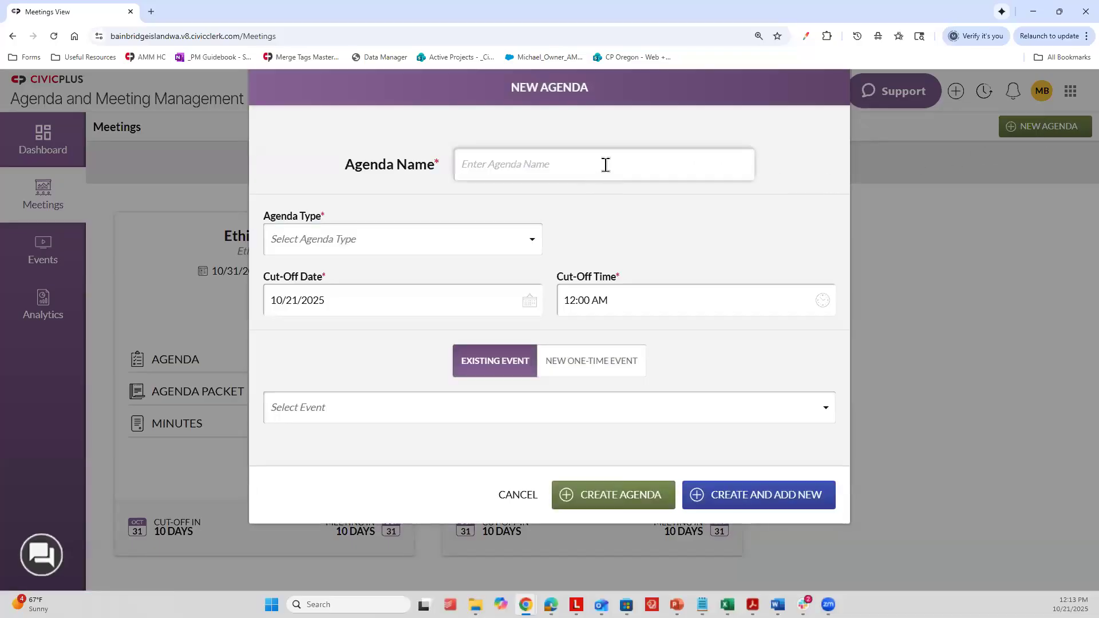
text(Test)
key(BackSpace)
text(123)
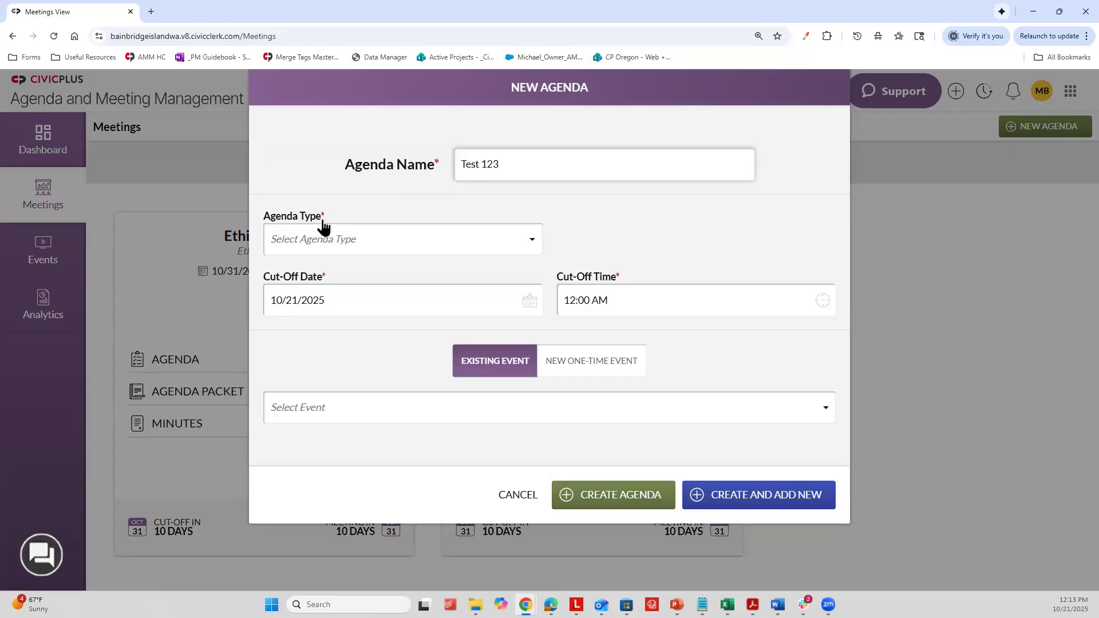
click(309, 239)
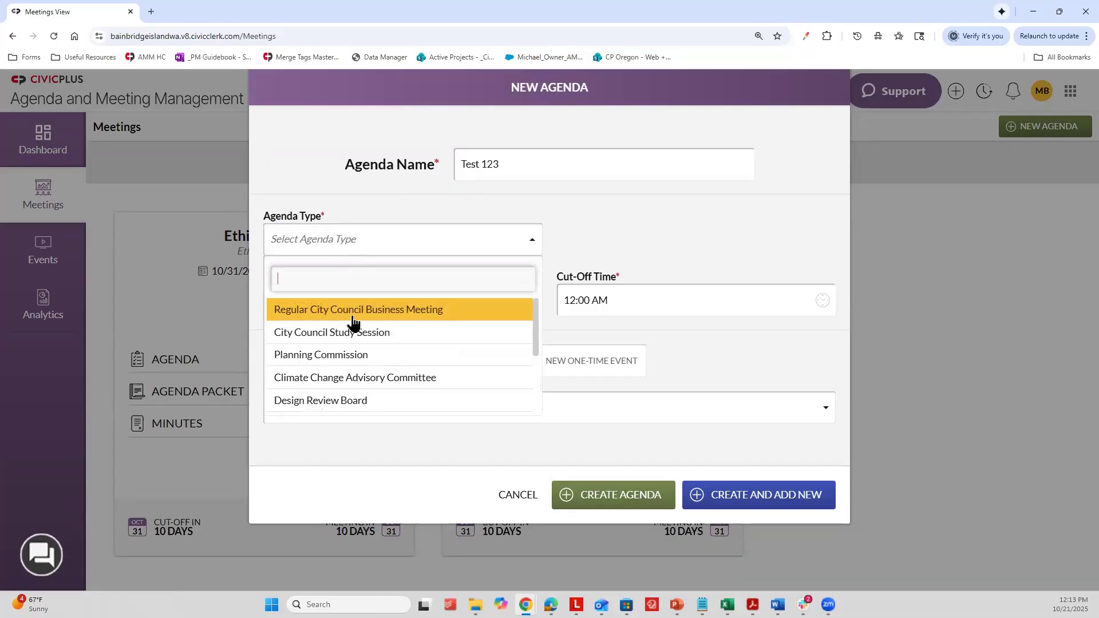
click(312, 318)
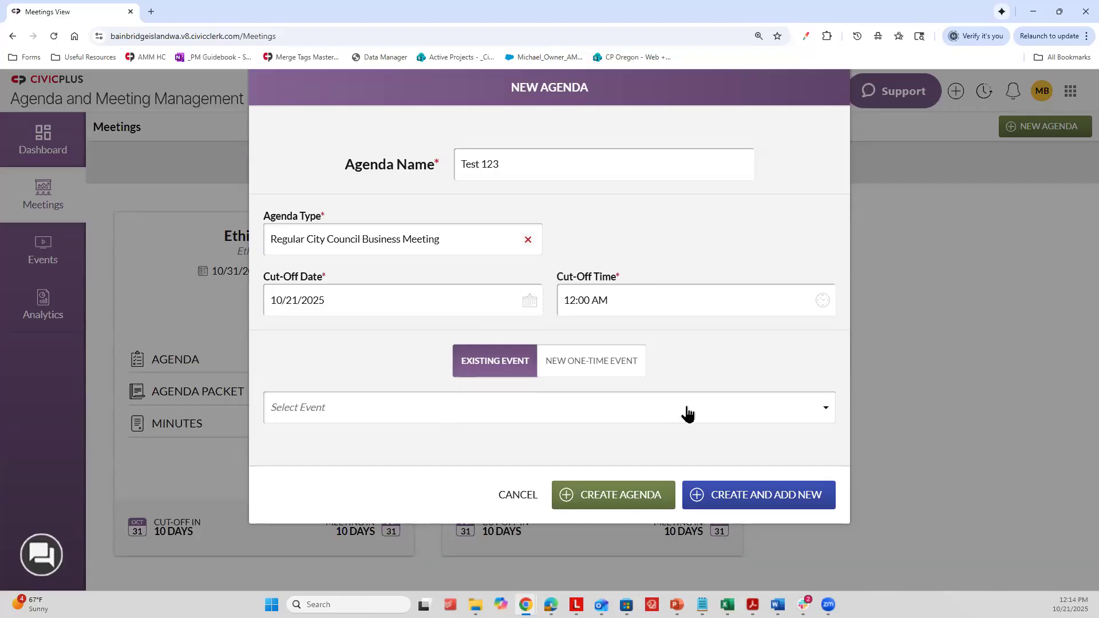
Step: Try the new one-time event option for the agenda, then return to Existing Event and open its event choices
click(613, 365)
scroll(516, 286, down, 2)
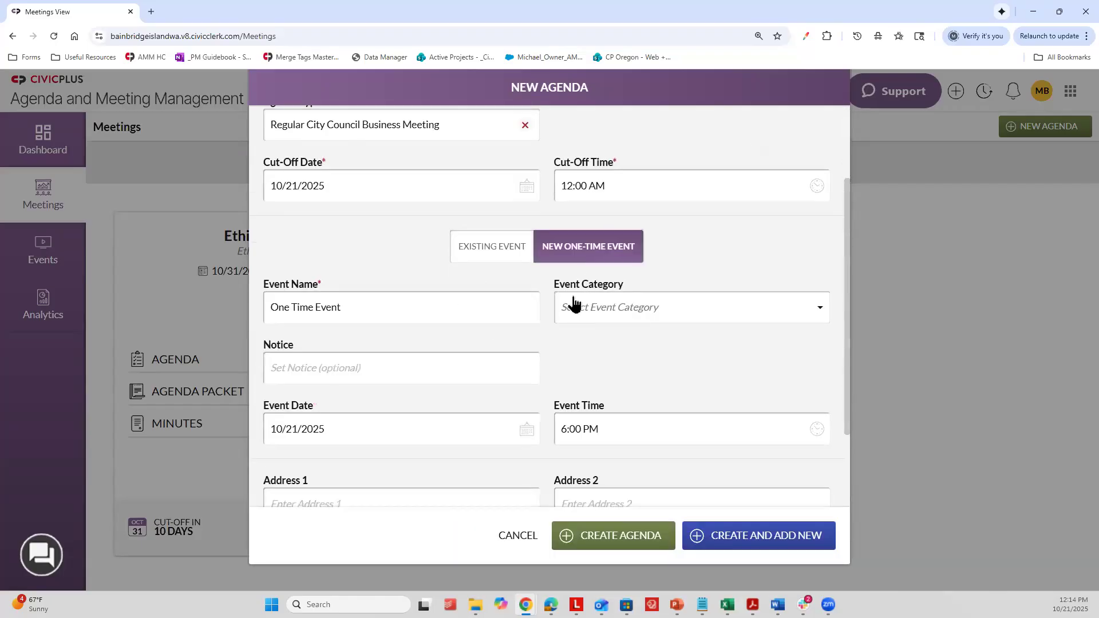
scroll(574, 304, up, 2)
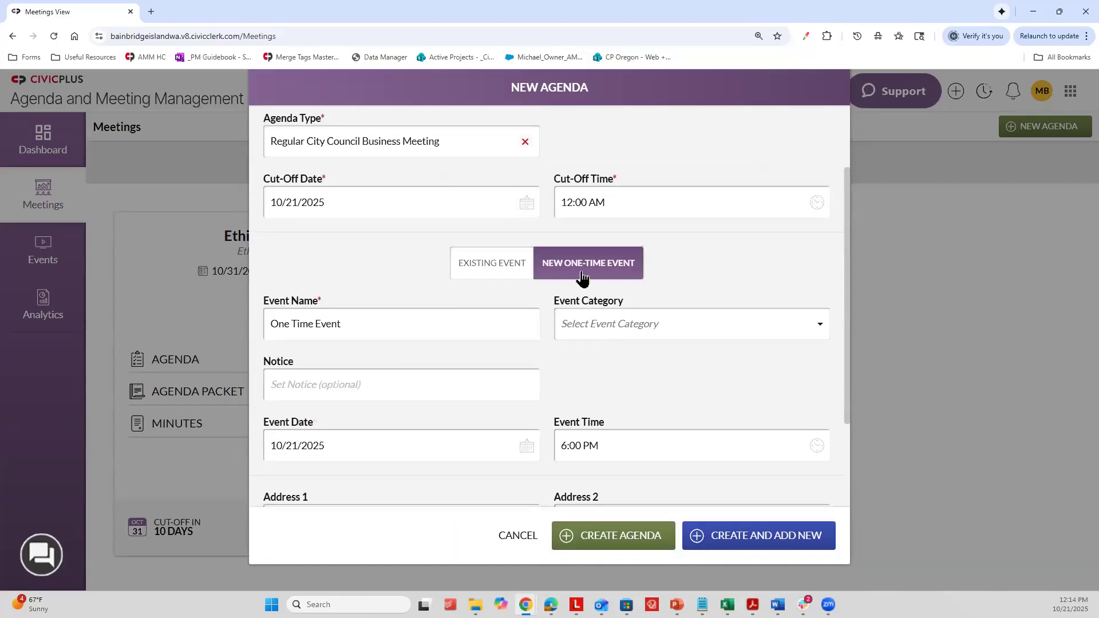
click(473, 296)
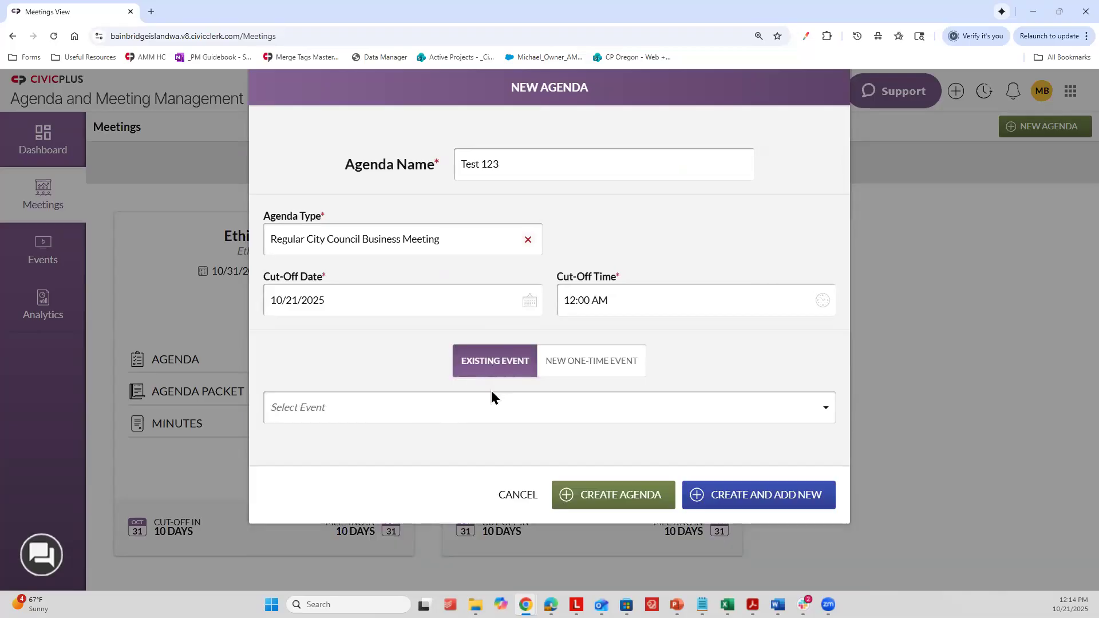
click(429, 415)
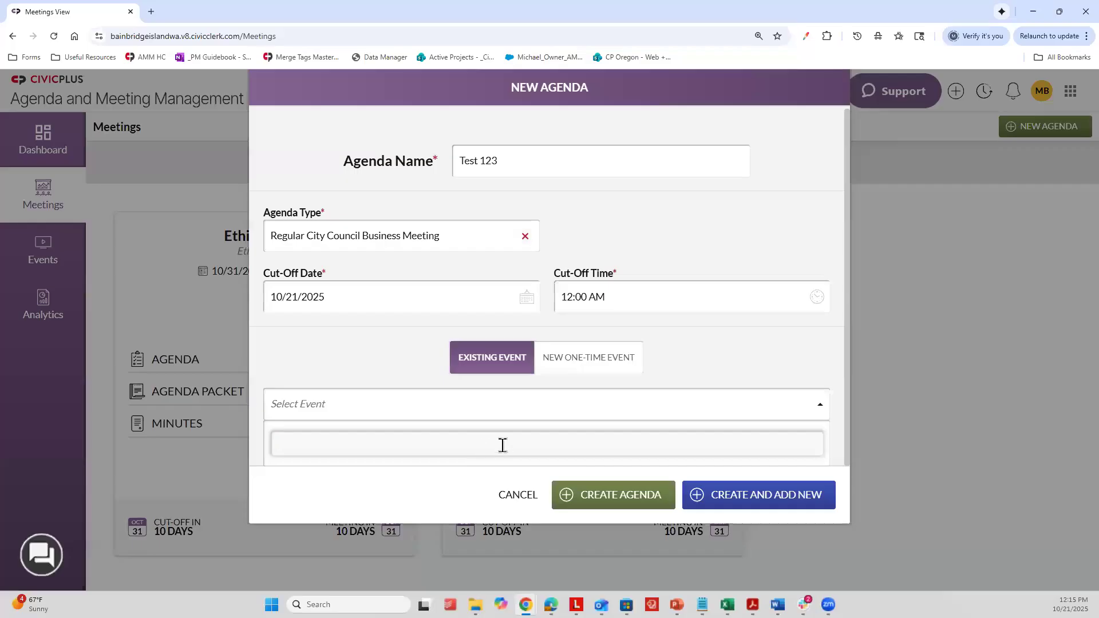
Step: Set the agenda to use a new one-time event named Test 123 in the Test event category
click(582, 363)
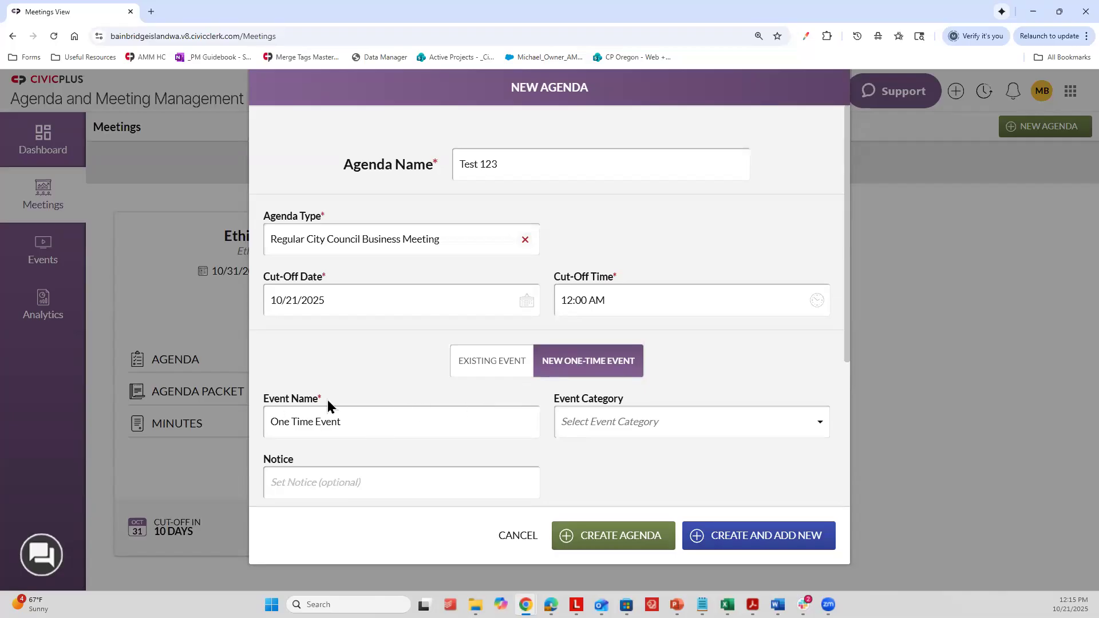
drag(365, 421, 212, 423)
text(Test 123)
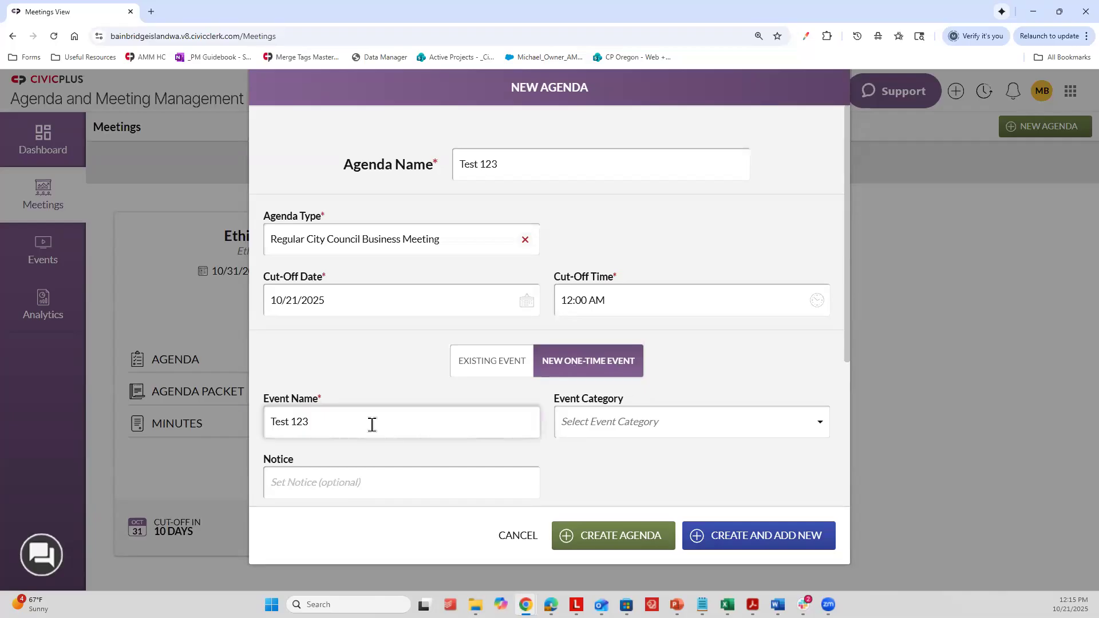
scroll(632, 381, down, 2)
click(592, 308)
scroll(671, 358, down, 2)
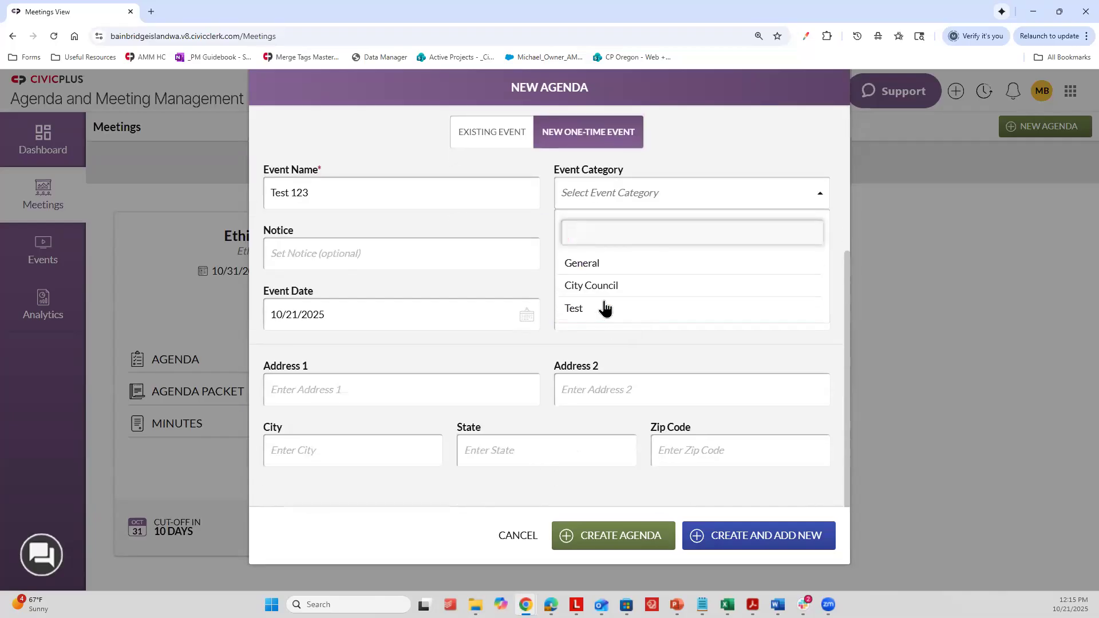
click(608, 309)
scroll(618, 300, up, 3)
scroll(619, 296, up, 2)
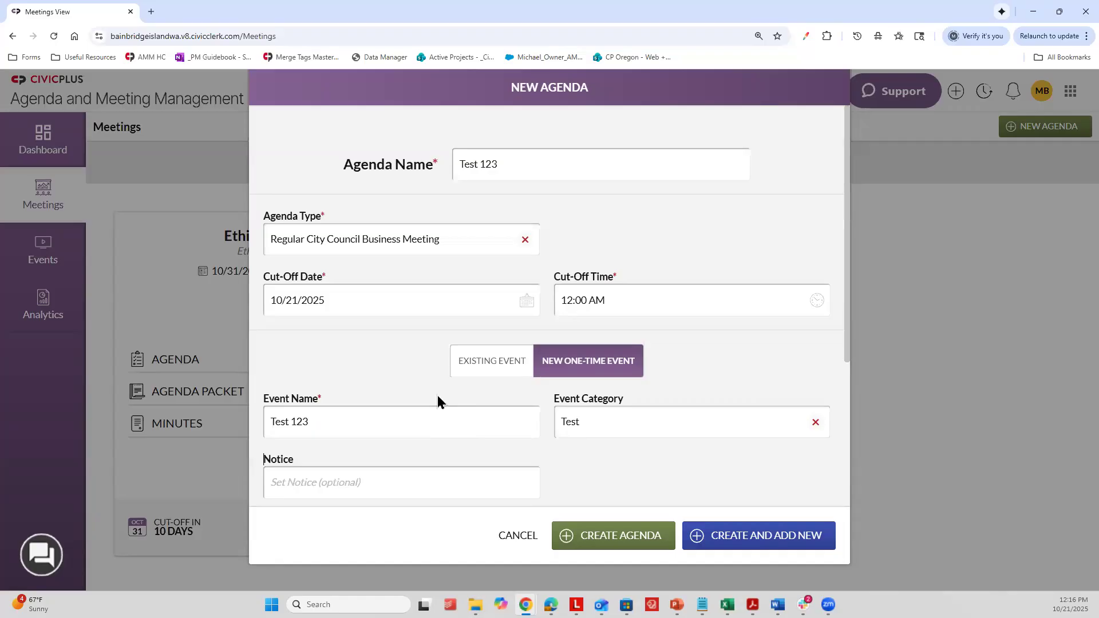
Step: Create the Test 123 agenda with its one-time event
scroll(544, 378, down, 4)
scroll(534, 246, up, 4)
click(597, 534)
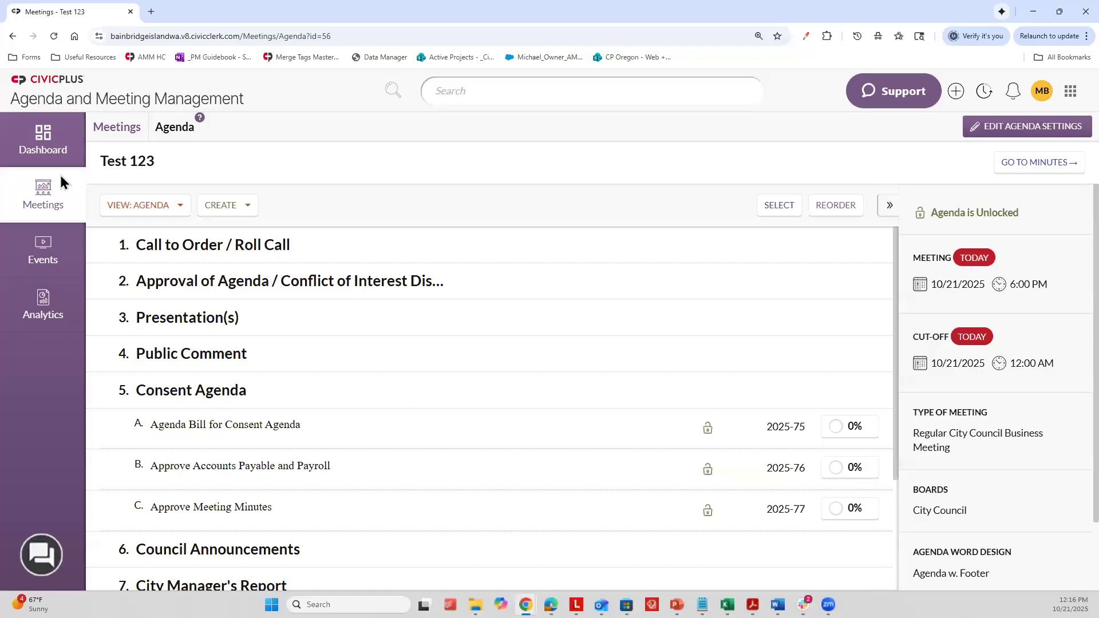
Step: Go to the Events page and show All Events instead of only the upcoming ones
click(47, 253)
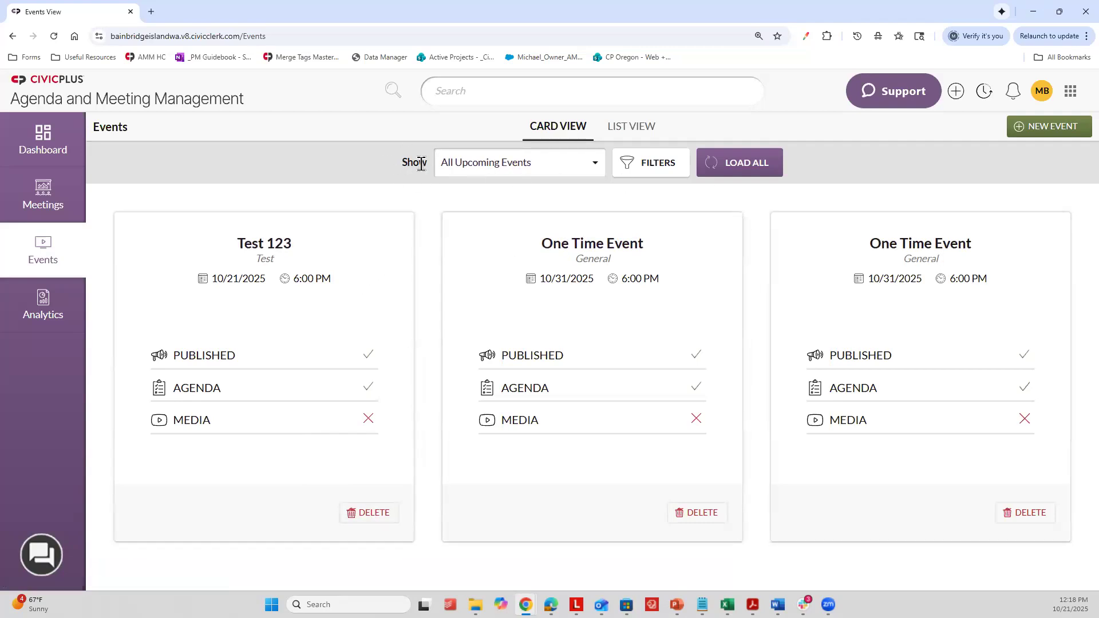
click(501, 166)
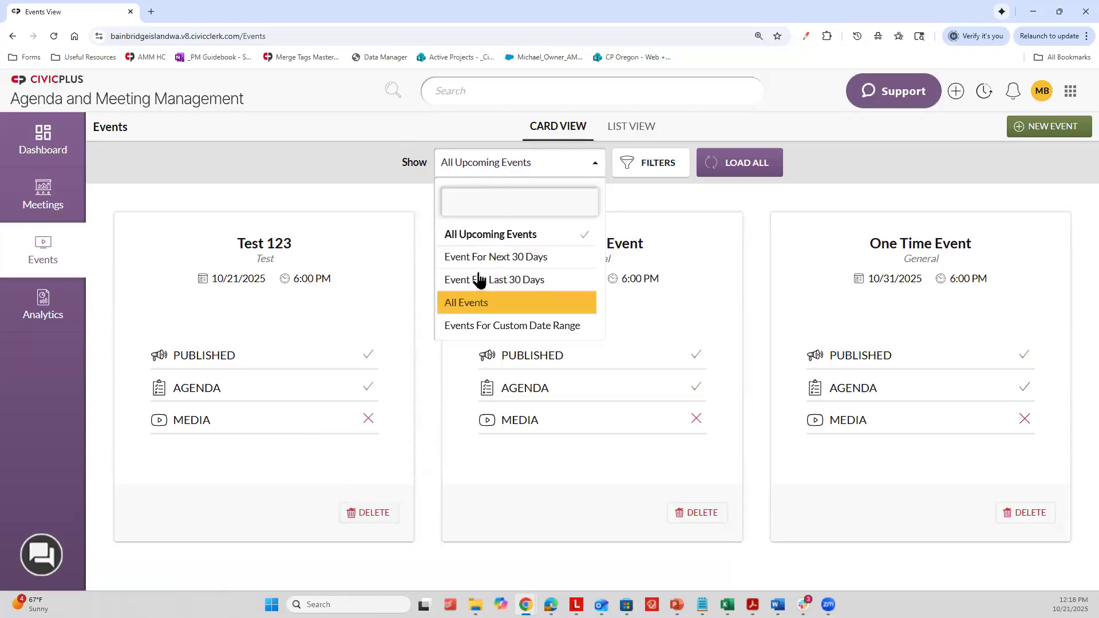
click(487, 303)
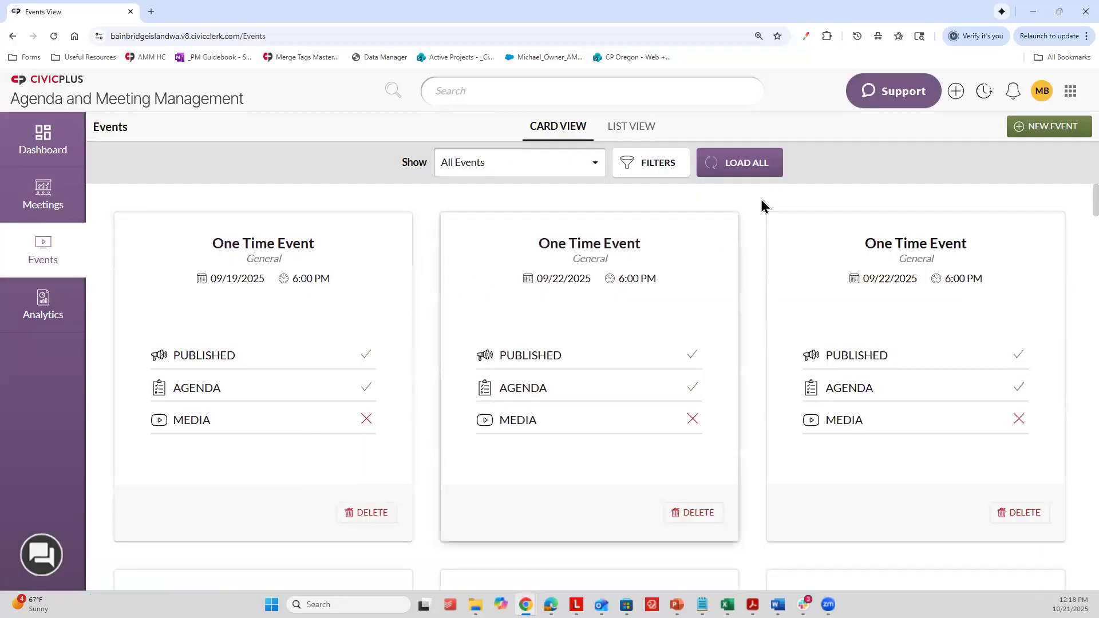
Step: Examine the cards of all events for their dates, categories and published, agenda and media status
key(ctrl+minus)
scroll(708, 257, down, 5)
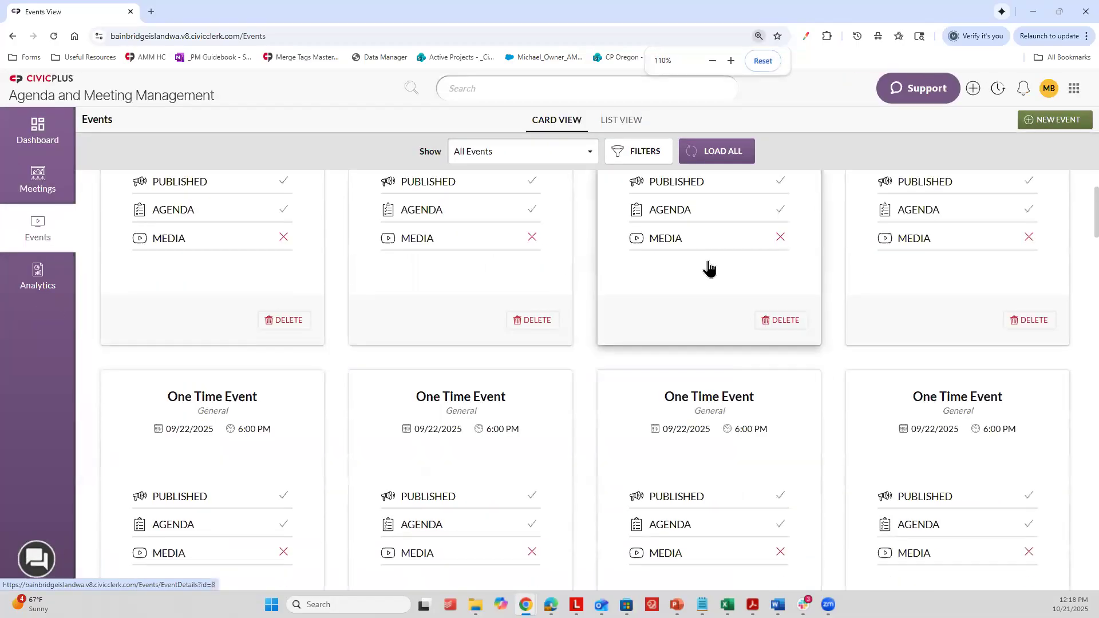
scroll(704, 275, down, 1)
scroll(420, 307, up, 1)
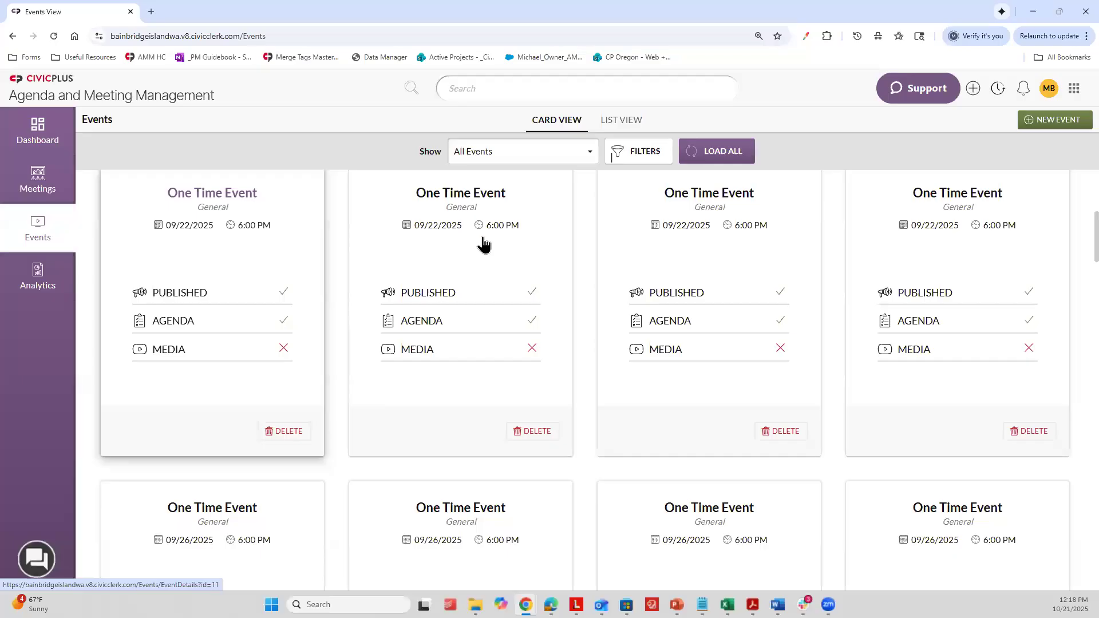
scroll(928, 343, down, 1)
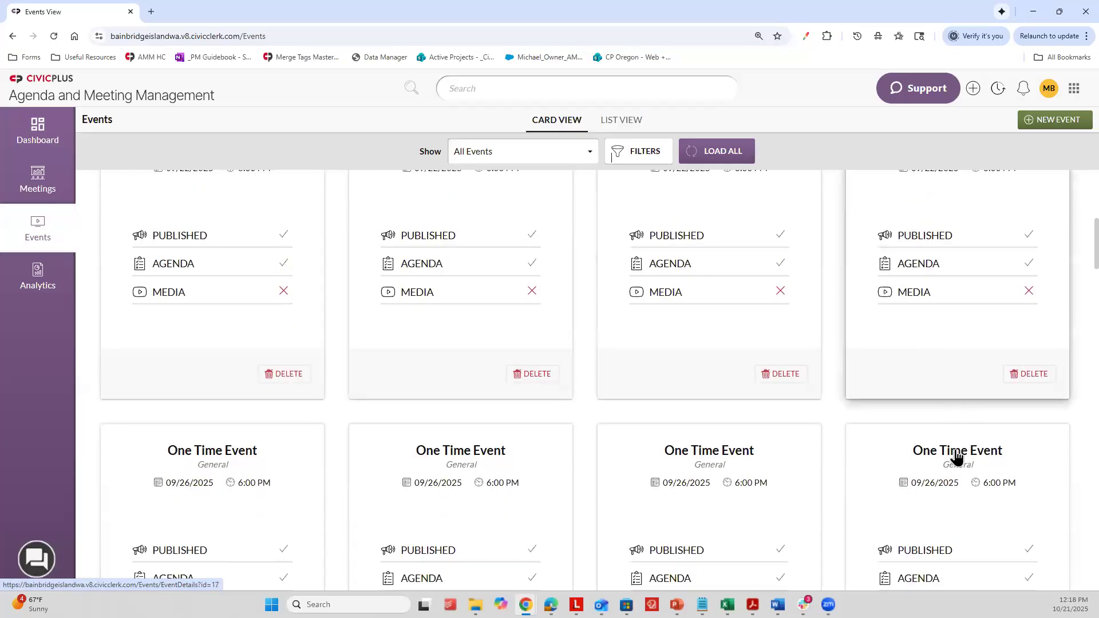
scroll(277, 344, down, 5)
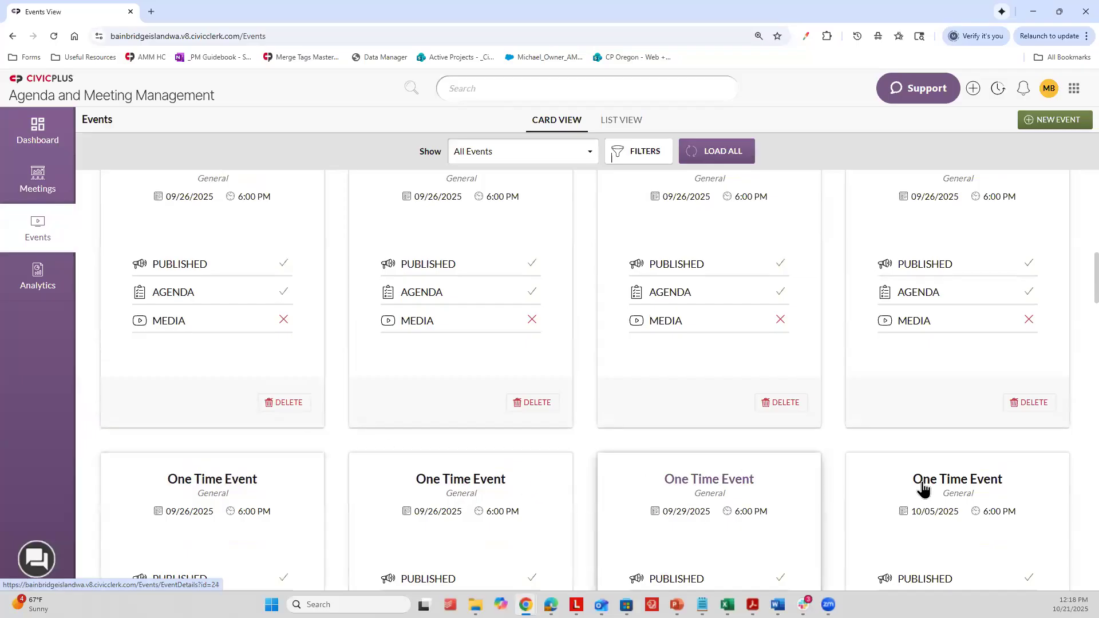
scroll(922, 458, down, 1)
scroll(922, 489, down, 6)
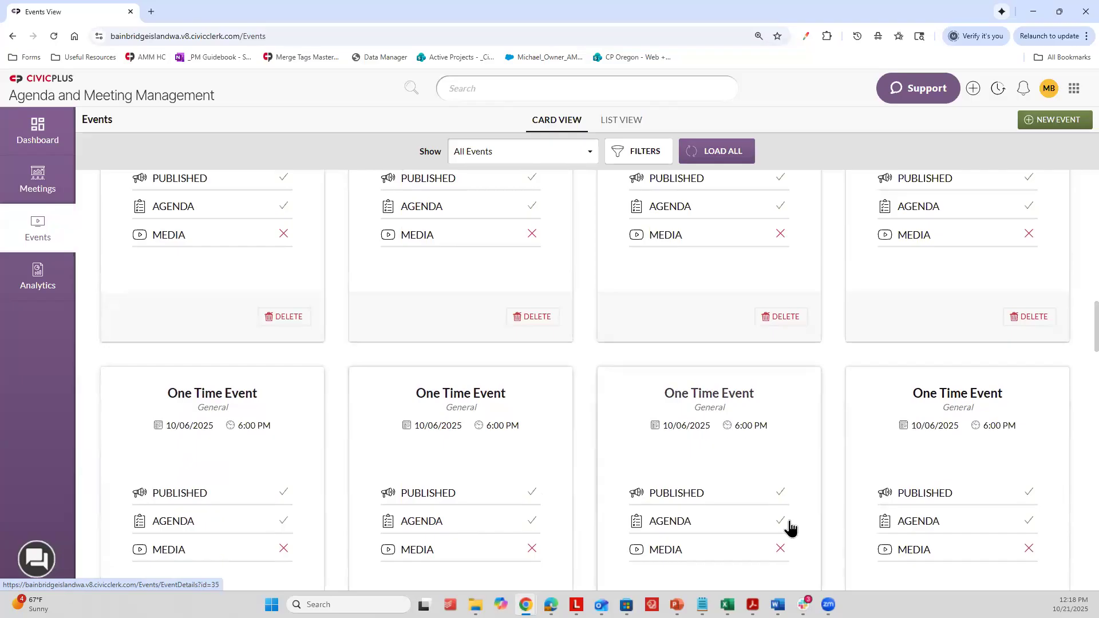
scroll(957, 473, down, 6)
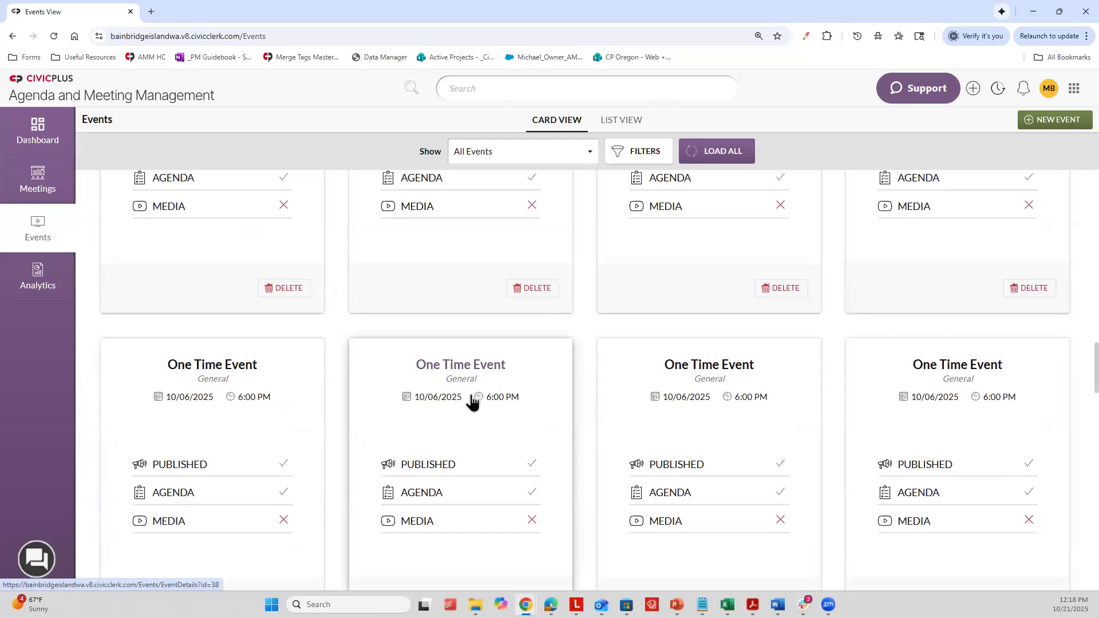
scroll(492, 343, down, 3)
scroll(481, 352, up, 15)
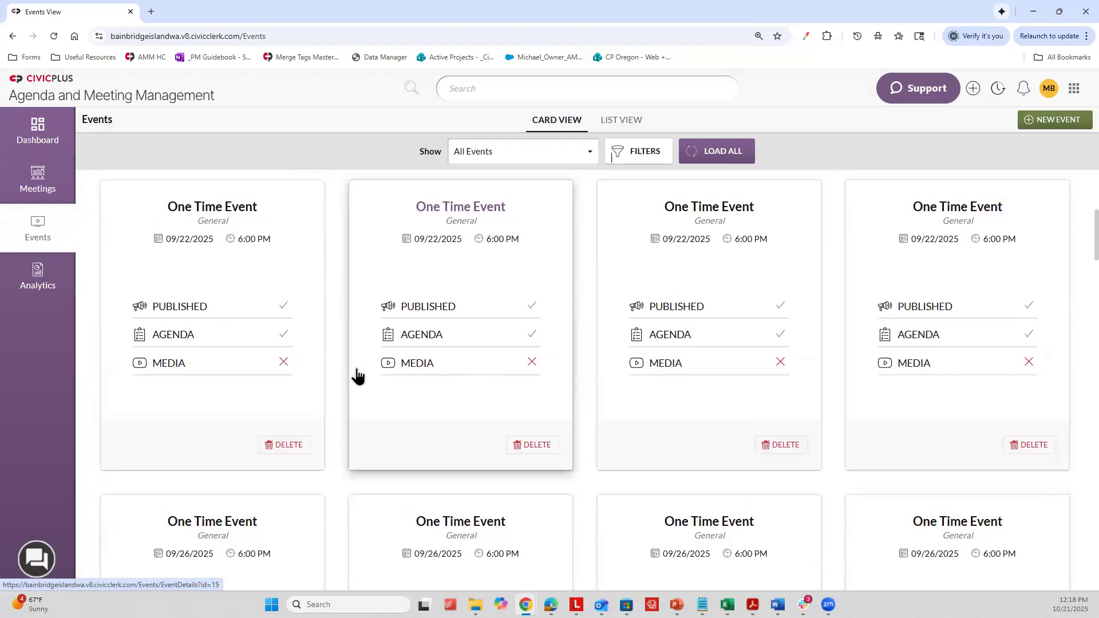
scroll(768, 307, up, 2)
scroll(920, 326, up, 4)
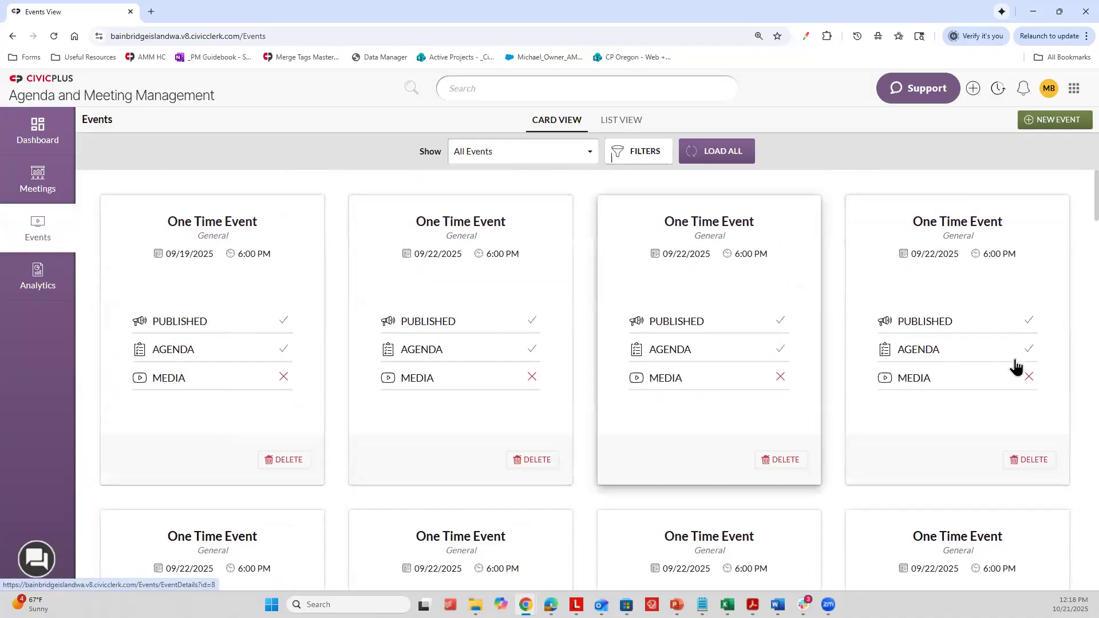
Step: Switch the events to List View and look through the listed dates, publish settings and linked agendas
click(602, 128)
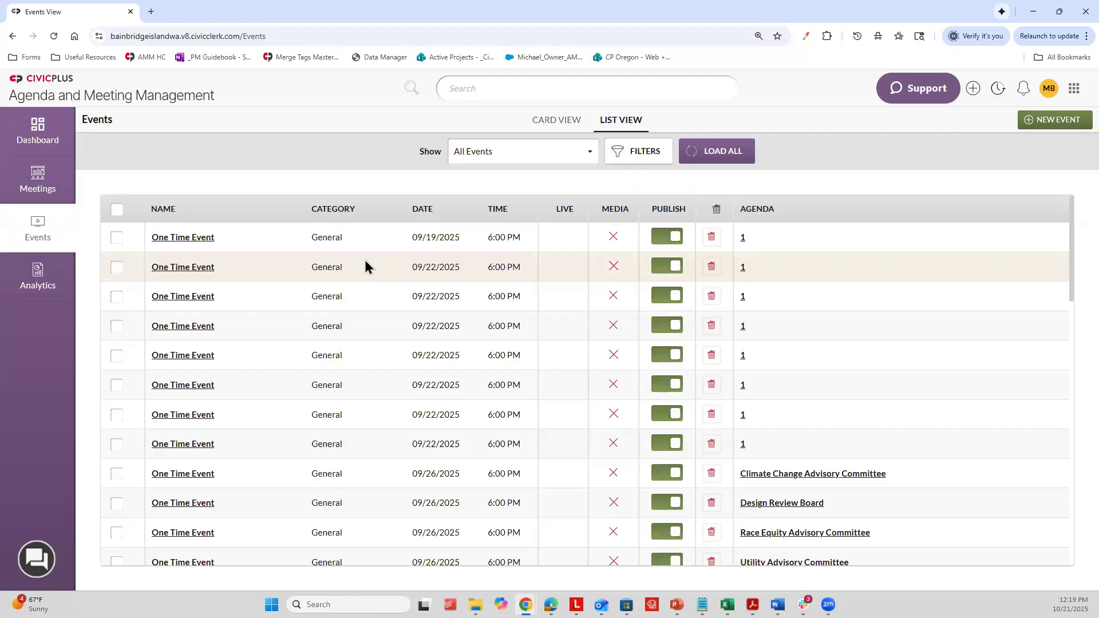
scroll(277, 271, down, 6)
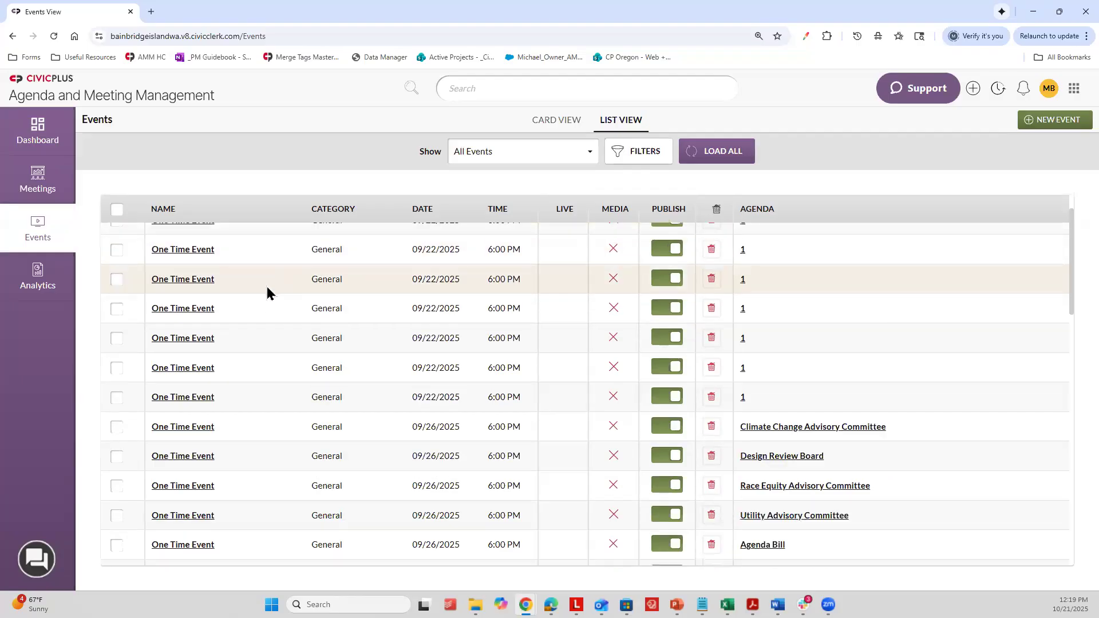
scroll(261, 381, down, 3)
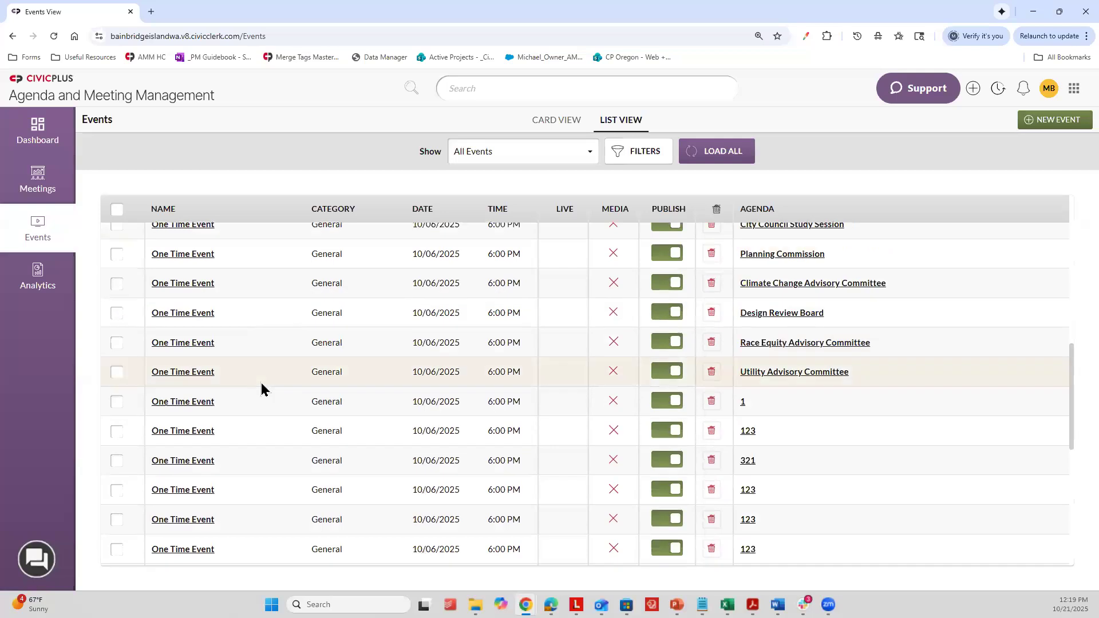
scroll(263, 377, up, 10)
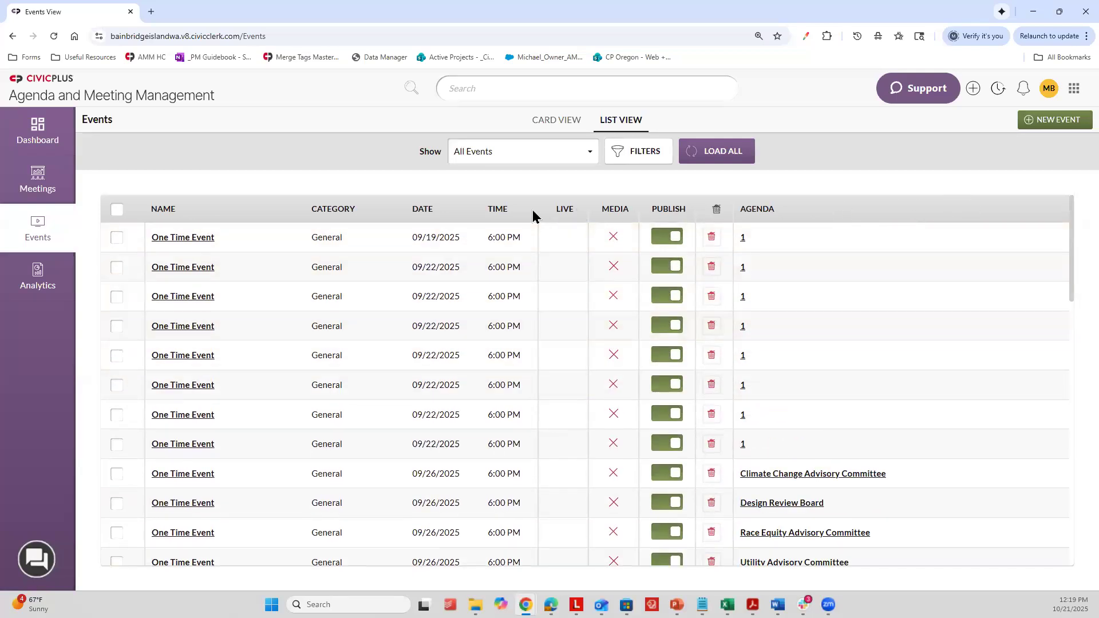
Step: Try selecting all events and deselecting individual September ones, then clear the whole selection
click(117, 210)
click(117, 237)
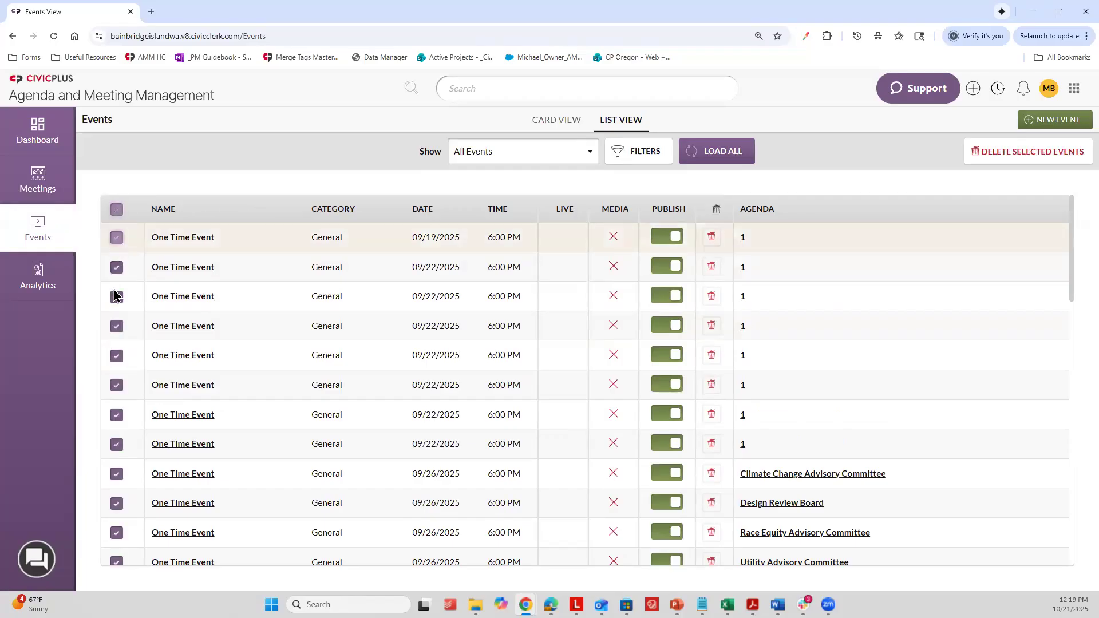
click(118, 356)
click(118, 415)
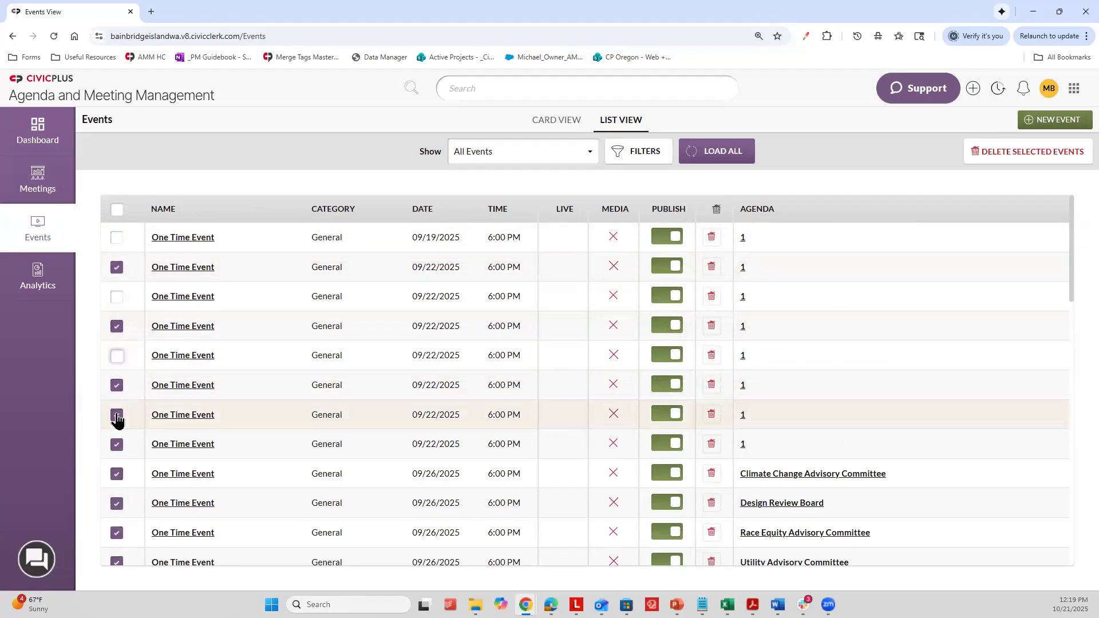
click(117, 445)
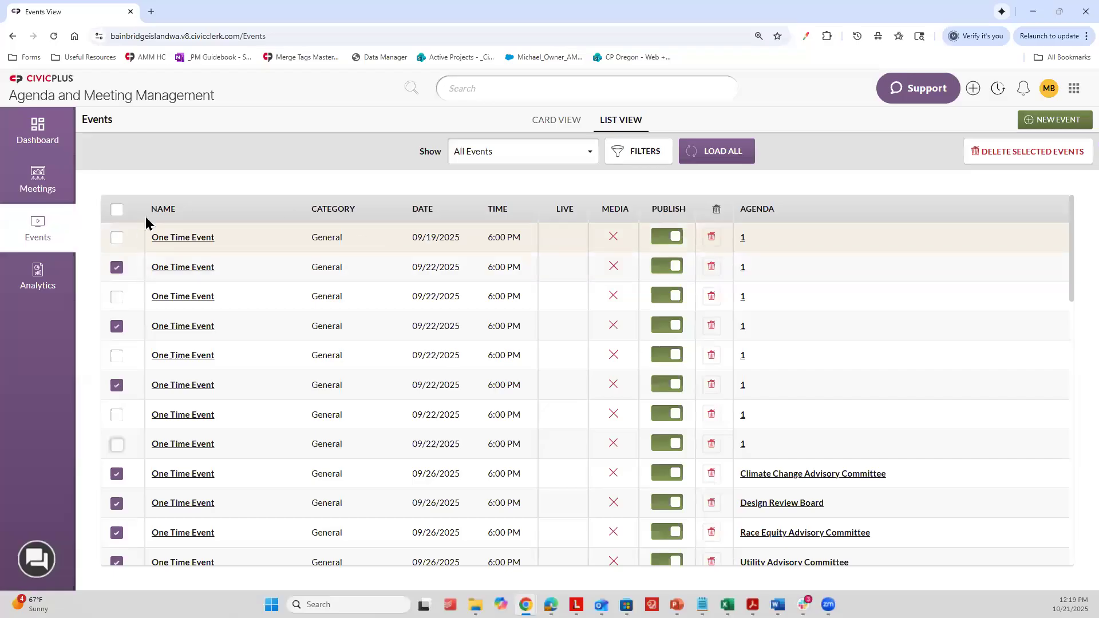
click(117, 210)
click(116, 209)
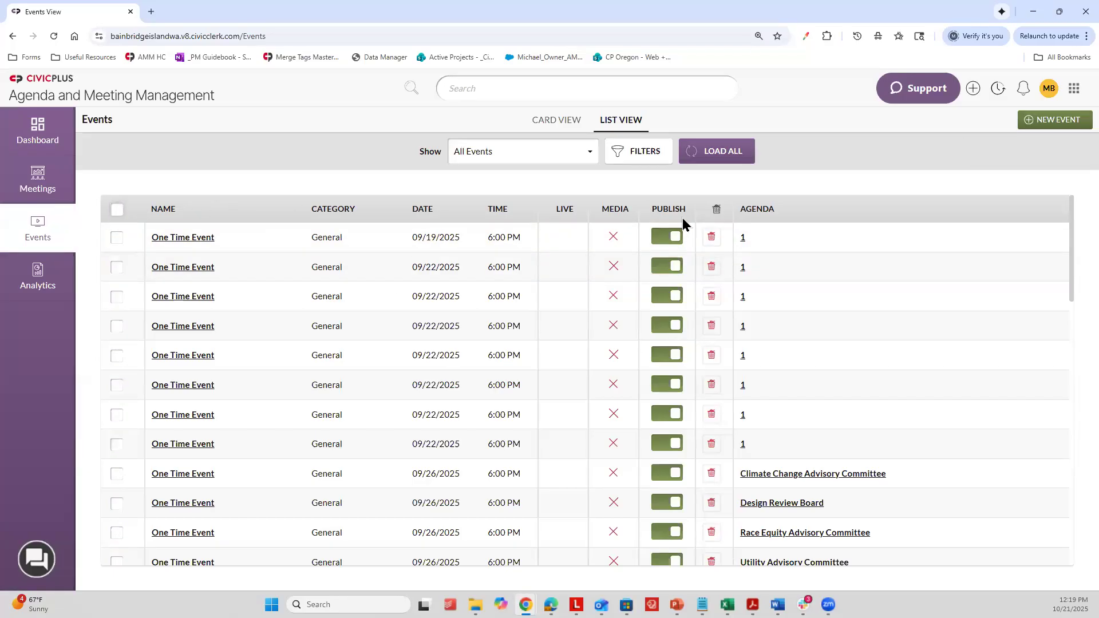
Step: Open the Public Portal and look through its upcoming and past events
click(1048, 90)
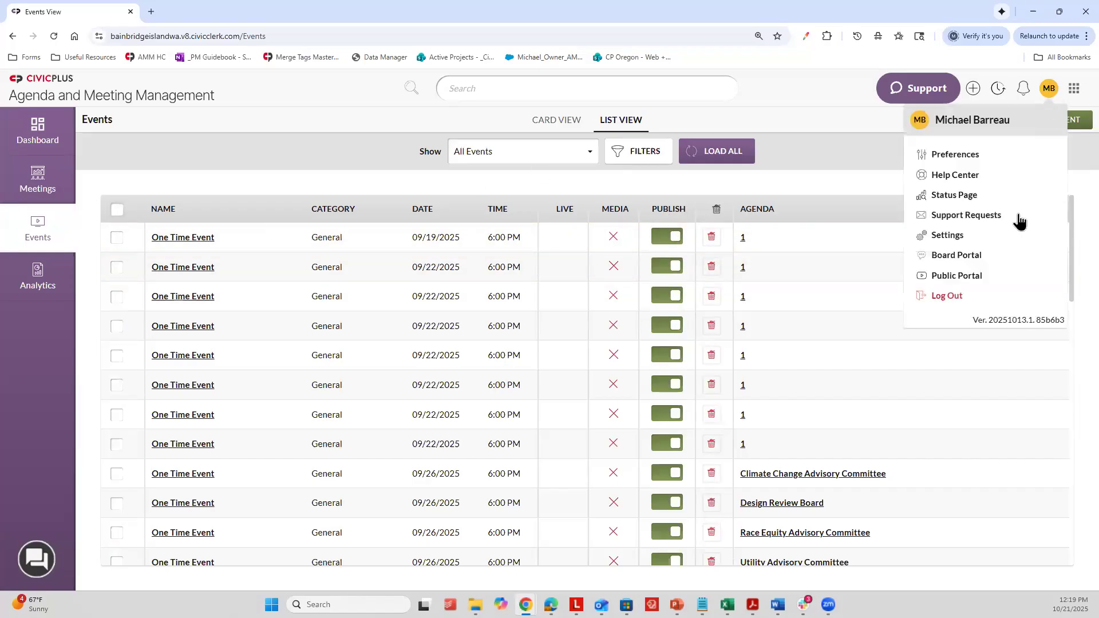
click(947, 280)
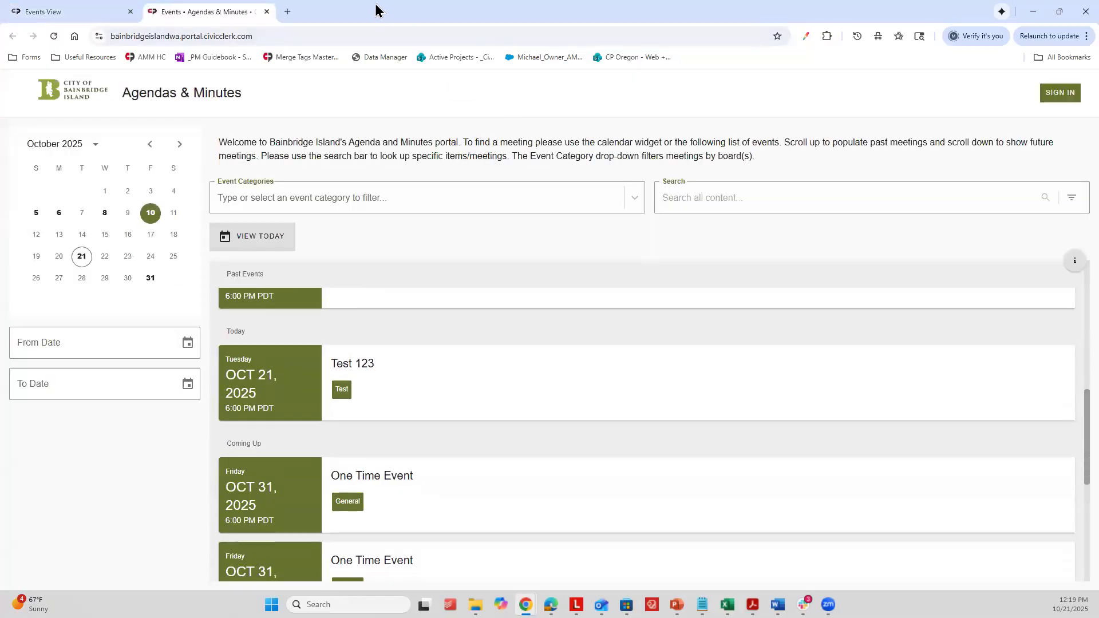
scroll(474, 312, down, 5)
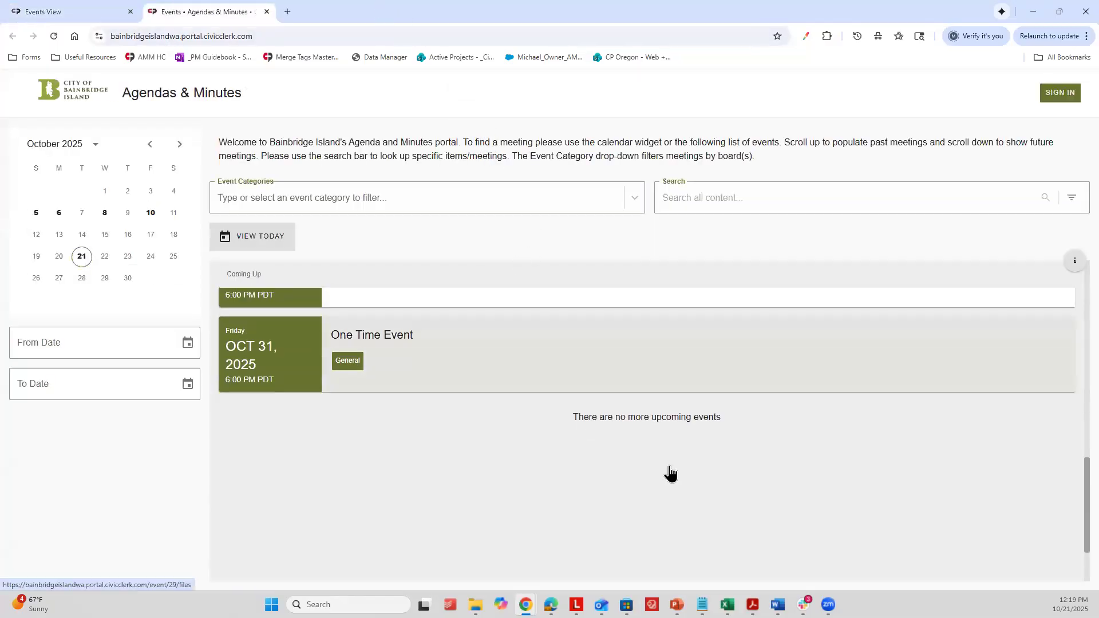
scroll(630, 492, up, 10)
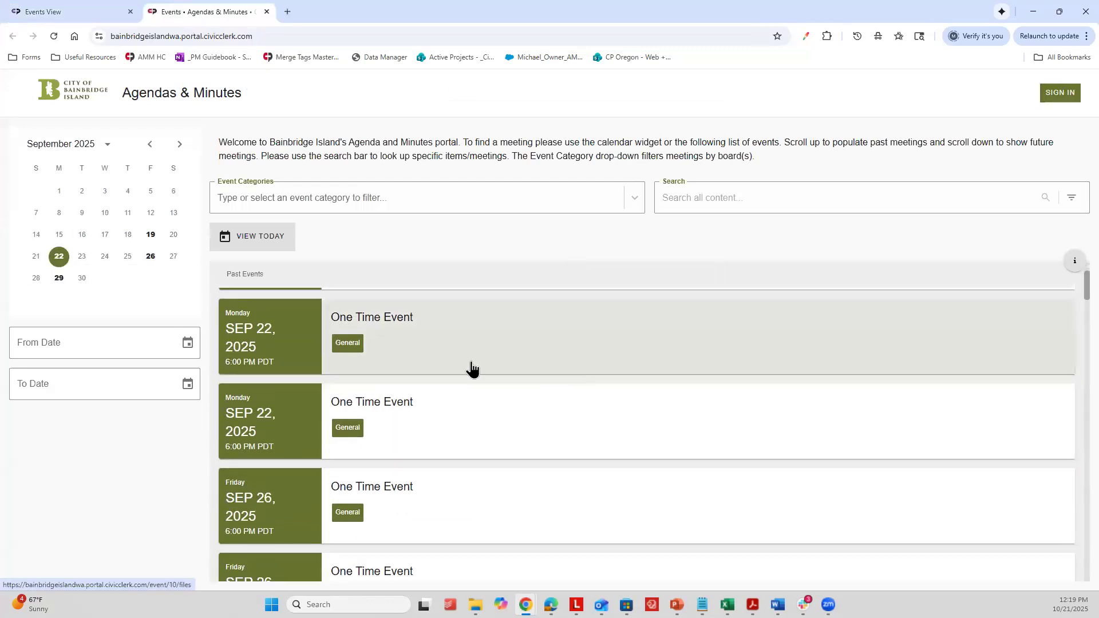
Step: Return to the events list and unpublish the one-time events dated 09/19/2025 and 09/22/2025
click(100, 10)
click(664, 237)
click(669, 267)
click(668, 298)
click(668, 326)
click(668, 356)
click(665, 386)
click(666, 414)
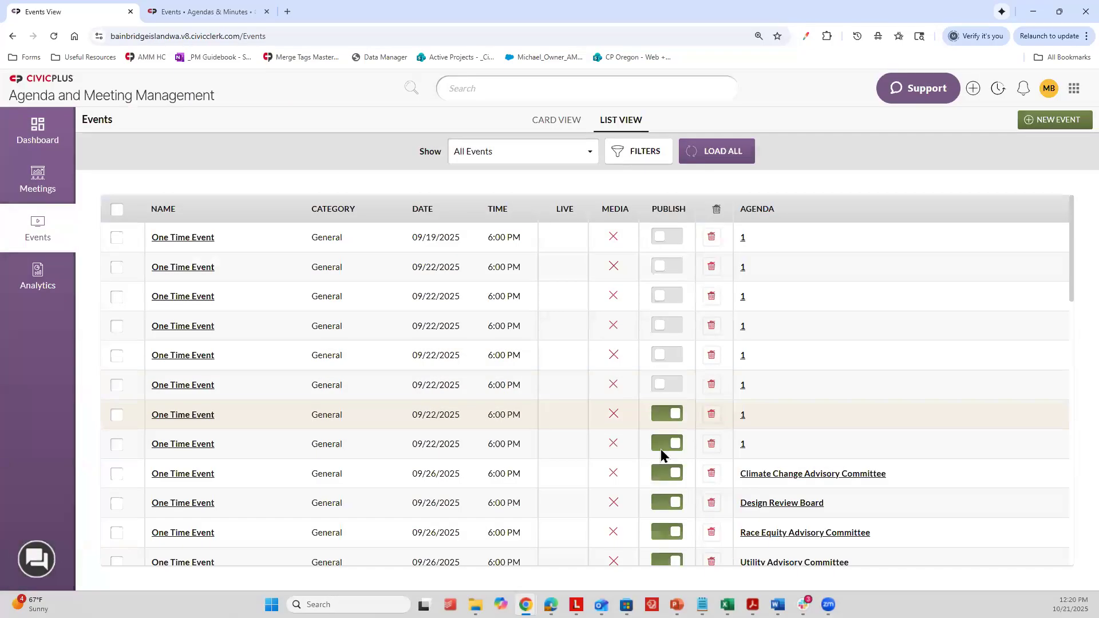
click(667, 444)
Step: Unpublish the one-time events dated 09/26/2025 and 09/29/2025
click(668, 474)
click(667, 503)
click(667, 532)
click(662, 562)
scroll(664, 412, down, 5)
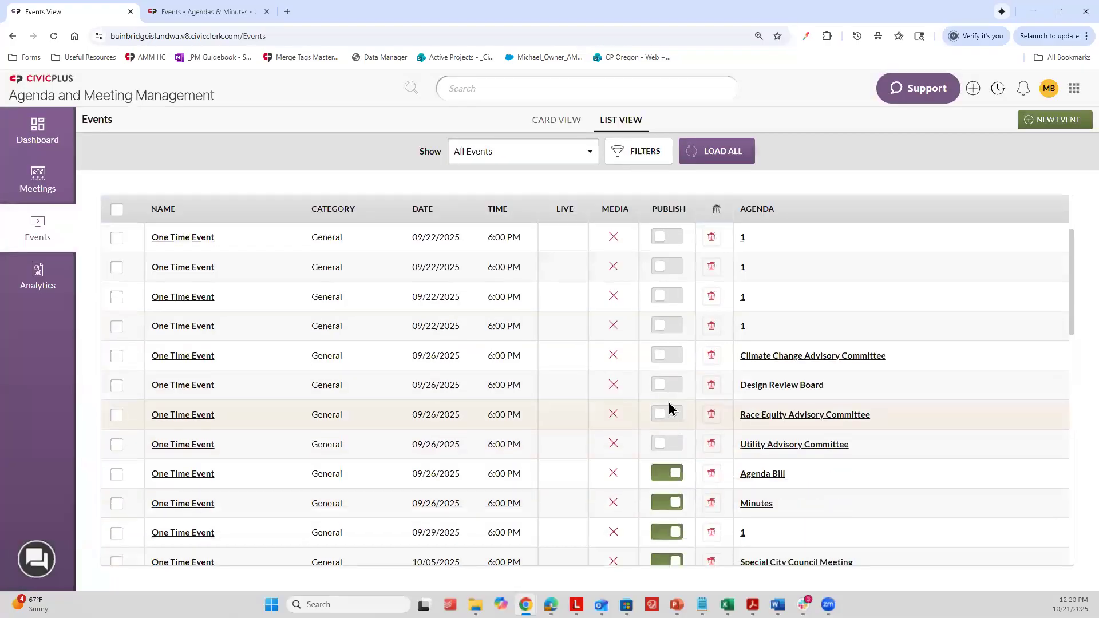
scroll(664, 280, down, 1)
click(668, 252)
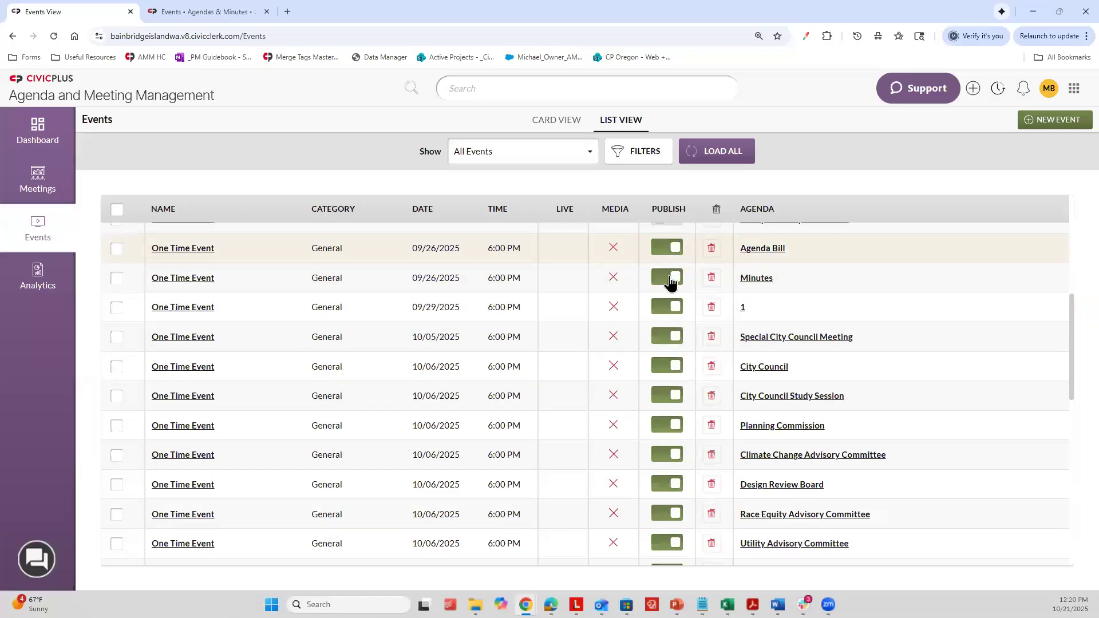
click(672, 280)
click(674, 315)
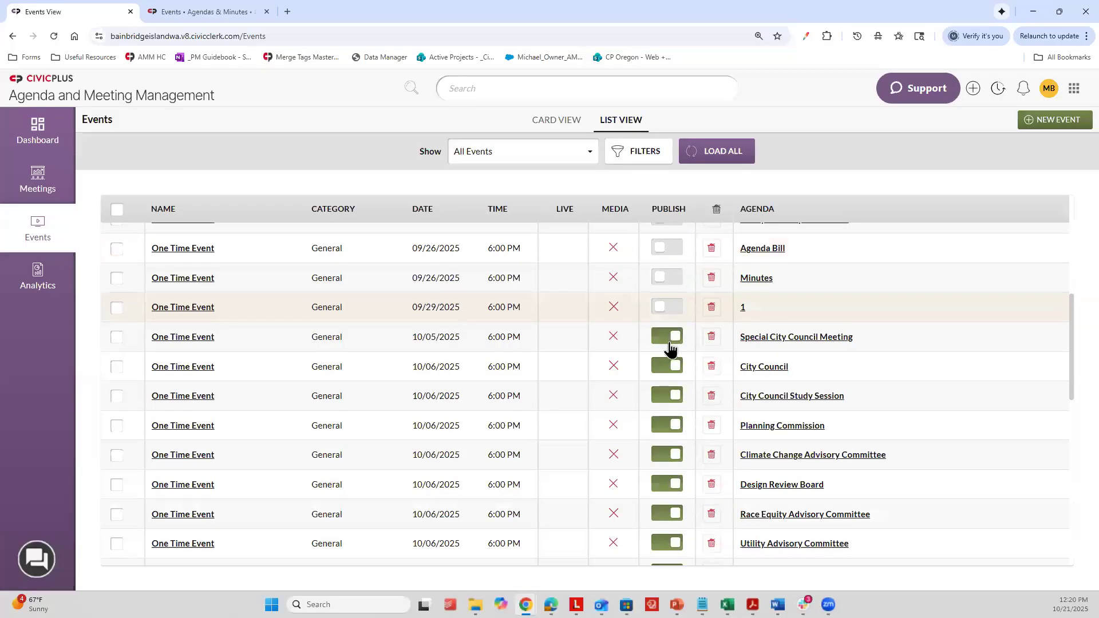
Step: Unpublish the 10/05/2025 Special City Council Meeting event and the 10/06/2025 events from City Council through Utility Advisory Committee
click(671, 338)
click(668, 368)
click(673, 396)
click(669, 425)
click(664, 455)
click(667, 485)
click(667, 514)
click(667, 542)
Step: Unpublish the remaining 10/06/2025 events with numbered agendas, such as 1, 123, 321 and 332, and the 10/08/2025 CB Test 2 event
scroll(659, 395, down, 4)
click(673, 344)
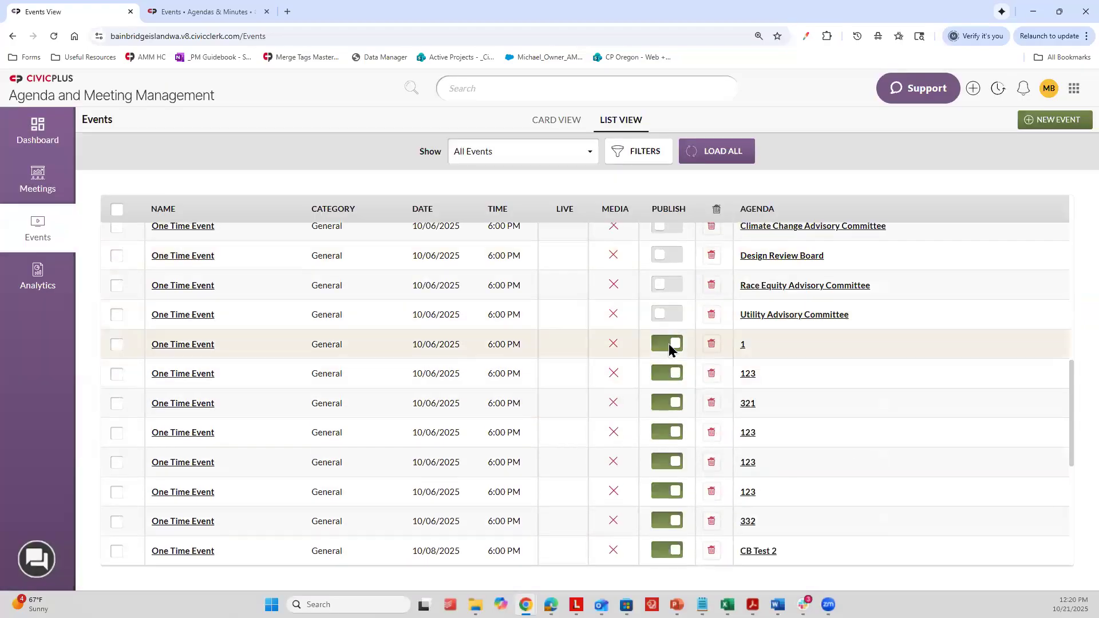
click(671, 373)
click(667, 407)
click(670, 432)
click(669, 462)
click(664, 522)
click(664, 550)
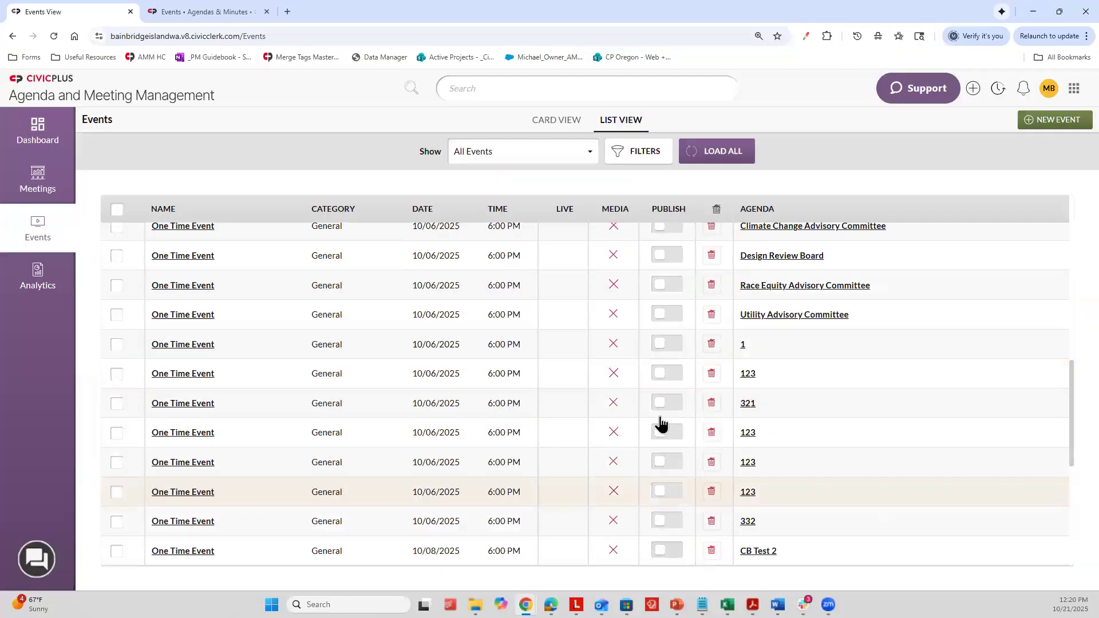
Step: Unpublish the General one-time events dated 10/08/2025, from CB Test 3 through CB Test 8
scroll(664, 358, down, 6)
click(672, 266)
click(670, 296)
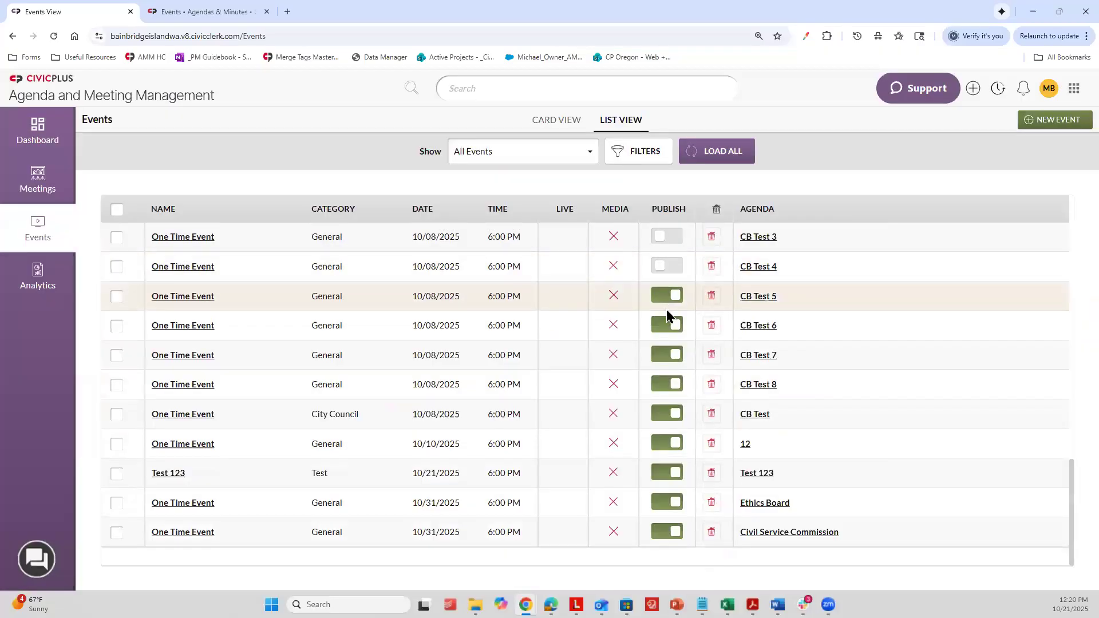
click(670, 325)
click(669, 361)
click(668, 384)
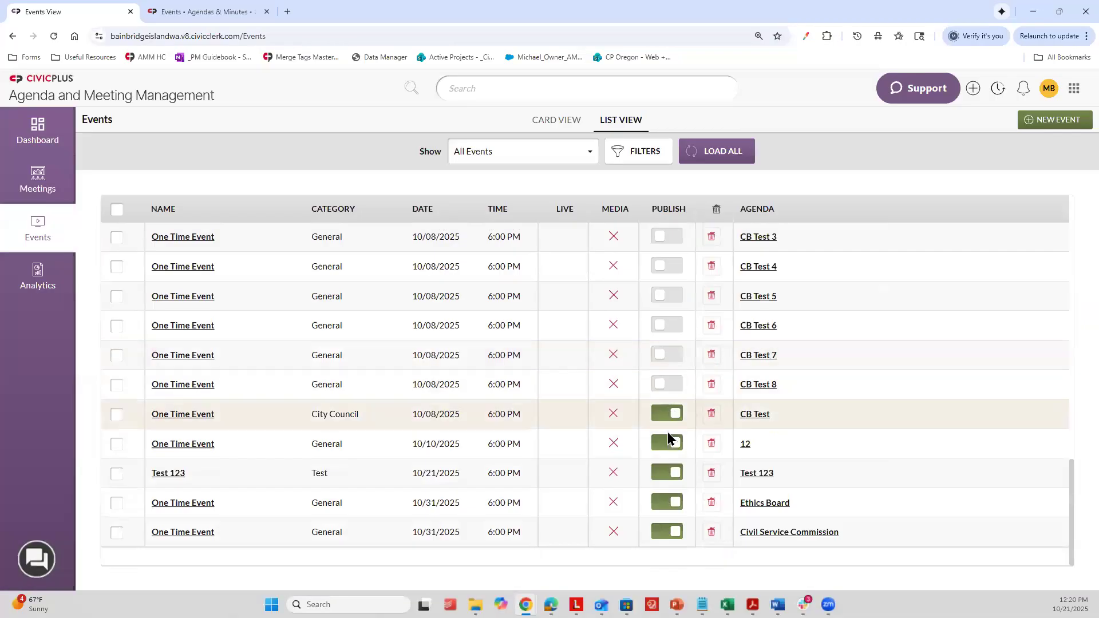
Step: Unpublish the City Council CB Test event and the 10/10/2025 and 10/31/2025 one-time events, keeping Test 123 published
click(668, 414)
click(667, 444)
click(664, 474)
click(663, 504)
click(664, 532)
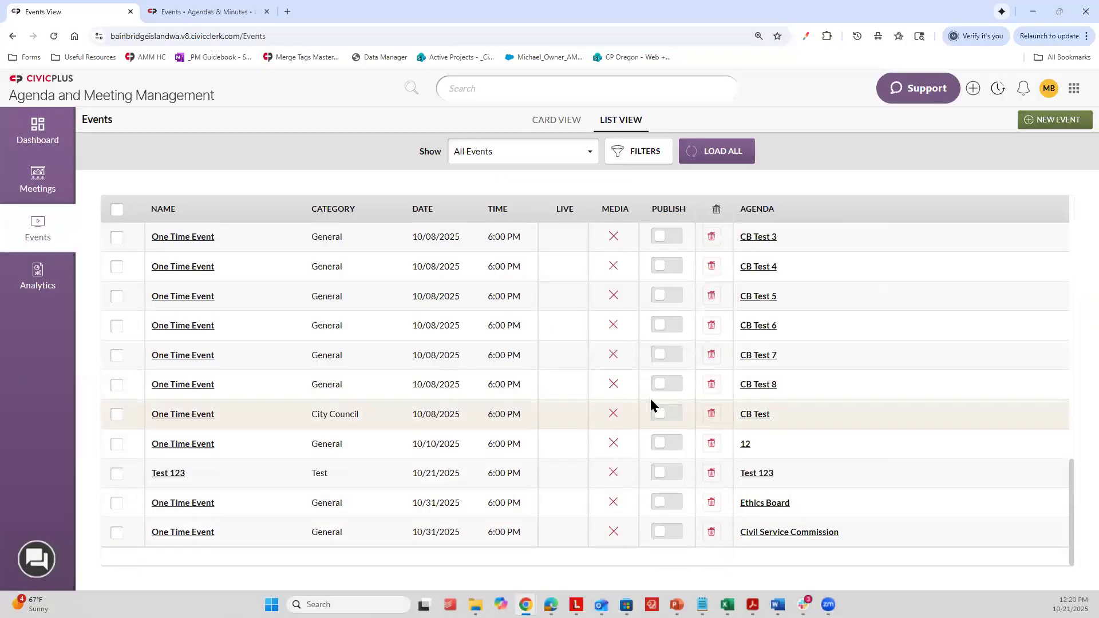
click(663, 475)
Step: Reload the public Agendas & Minutes portal to check which events are still listed, and return to the events list
click(160, 10)
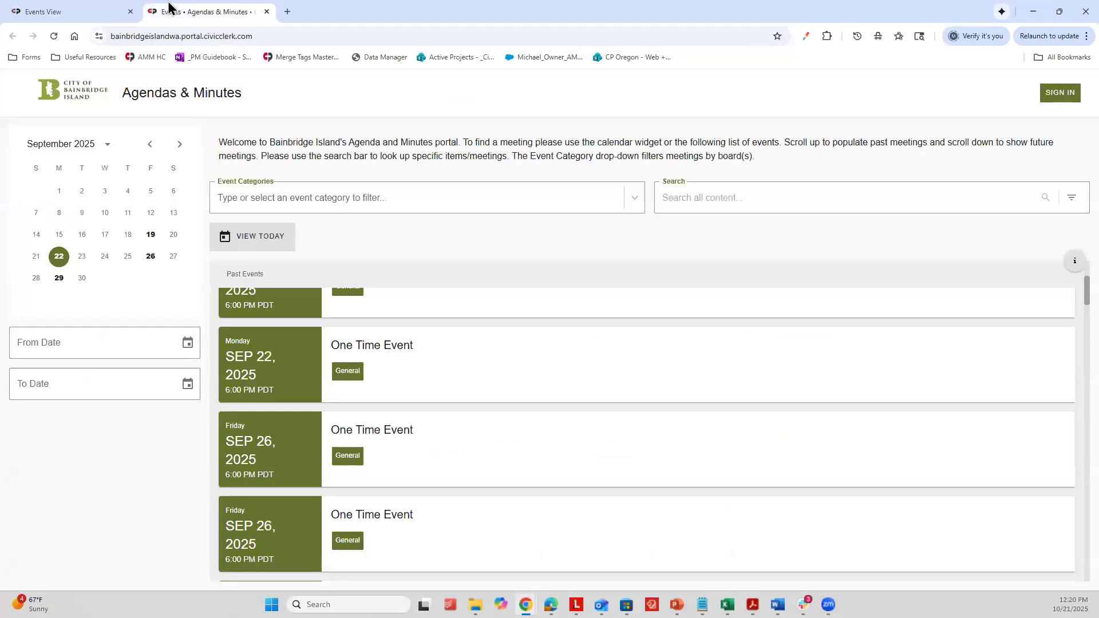
click(55, 35)
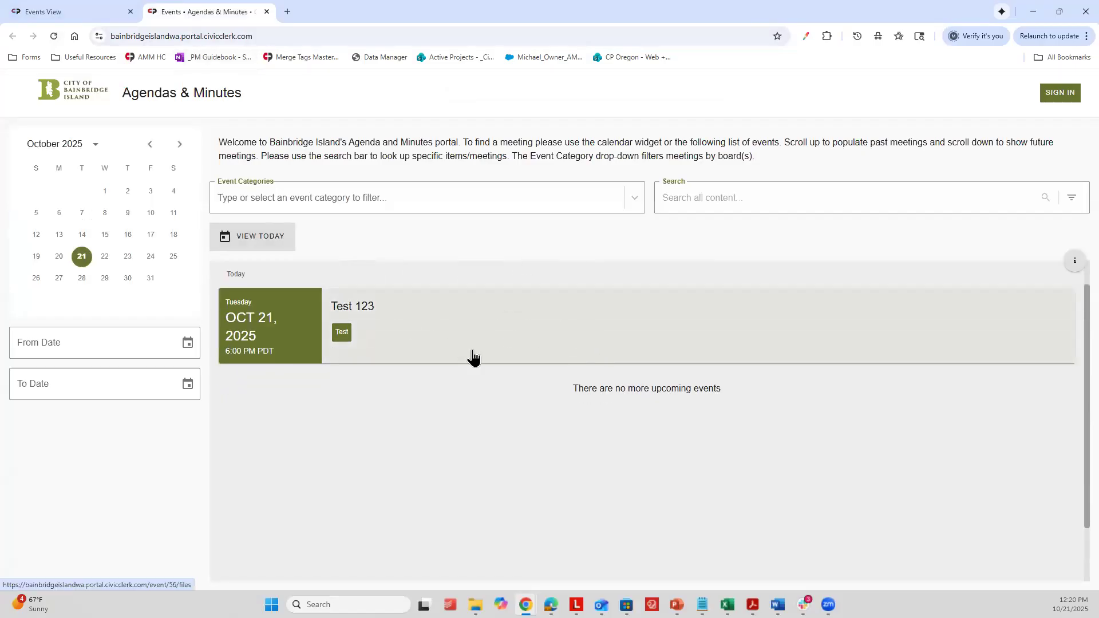
click(111, 9)
Step: Display the events as cards and limit them to All Upcoming Events
scroll(607, 236, up, 10)
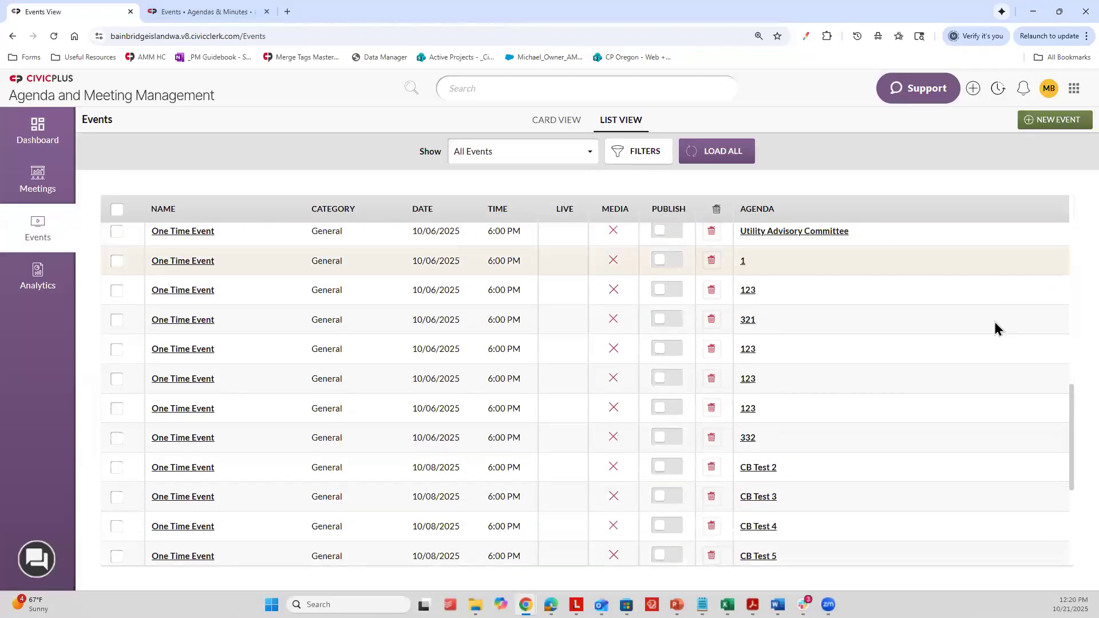
scroll(961, 297, up, 5)
click(524, 117)
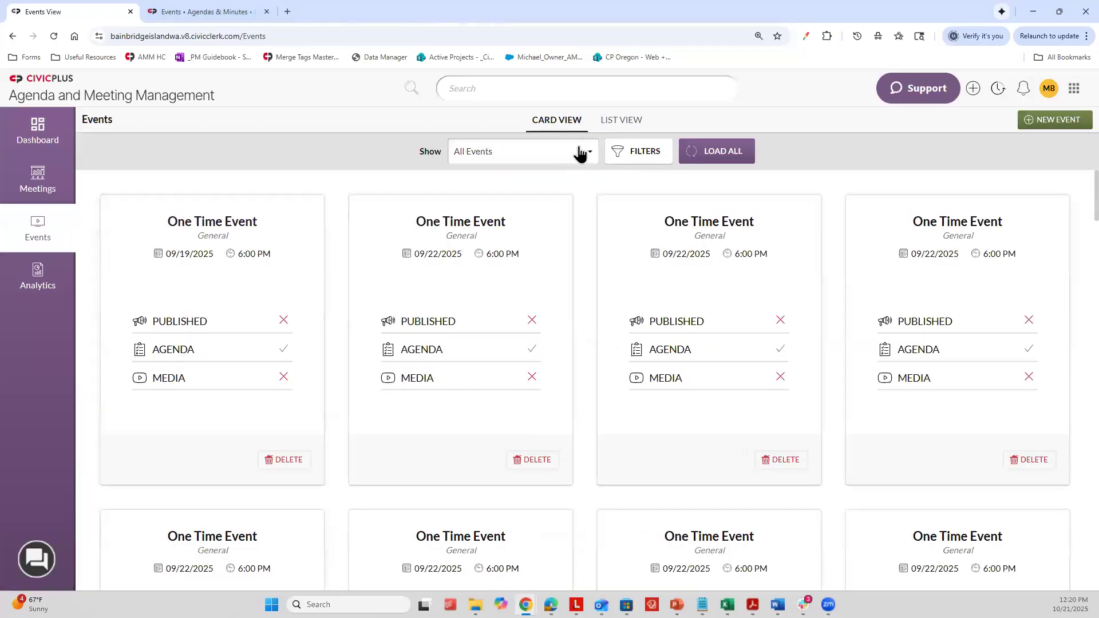
click(583, 151)
click(547, 215)
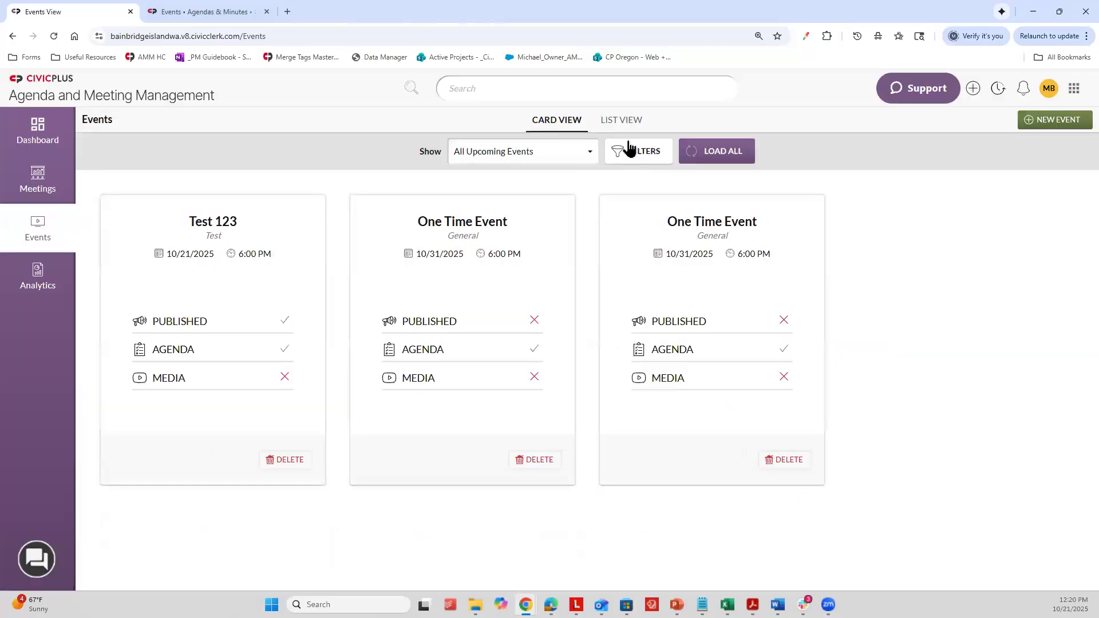
click(538, 157)
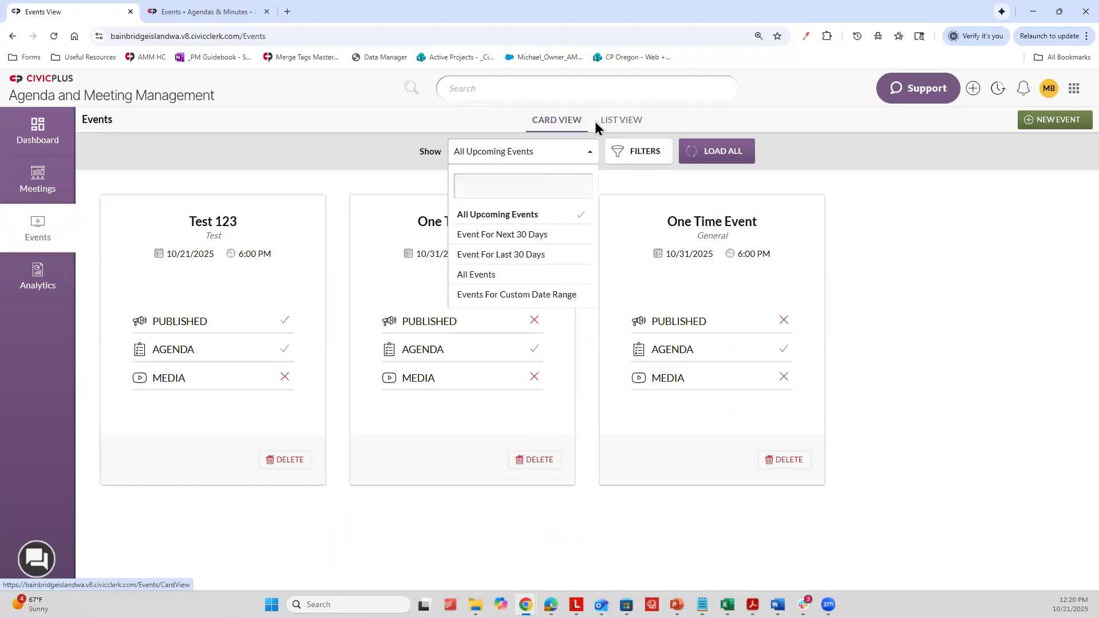
click(511, 150)
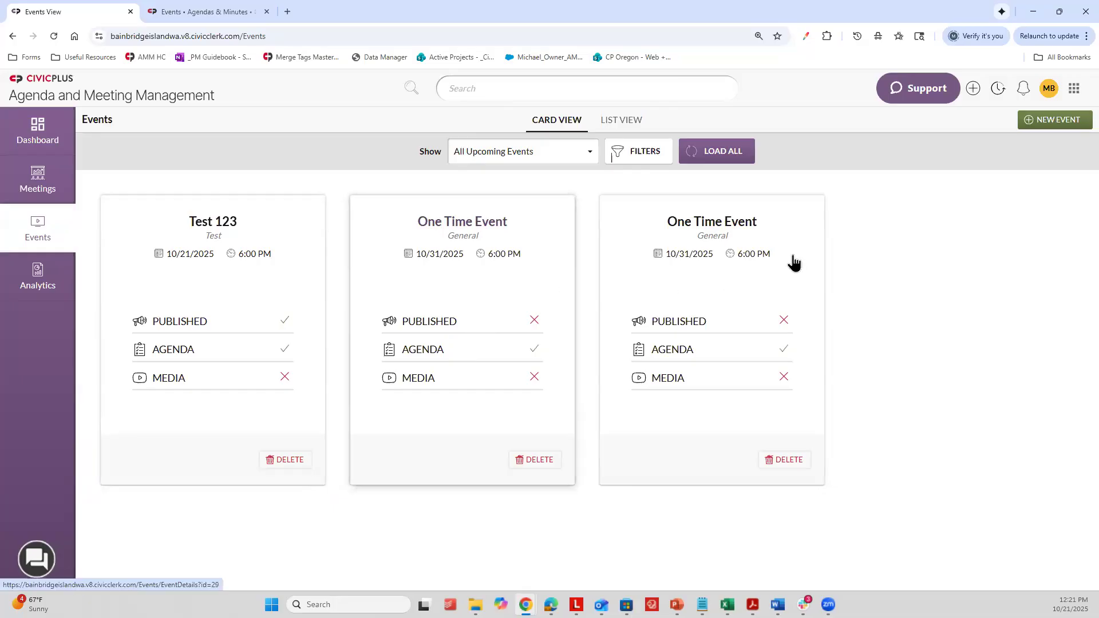
Step: Start a new event based on the first City Council Business Meeting template
click(1043, 122)
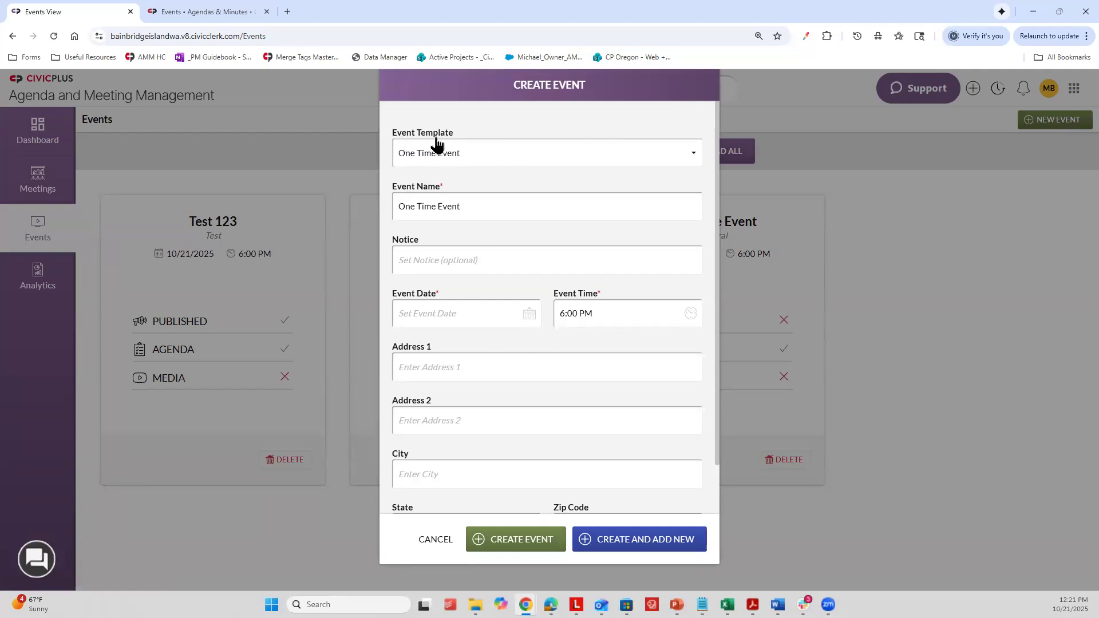
click(460, 153)
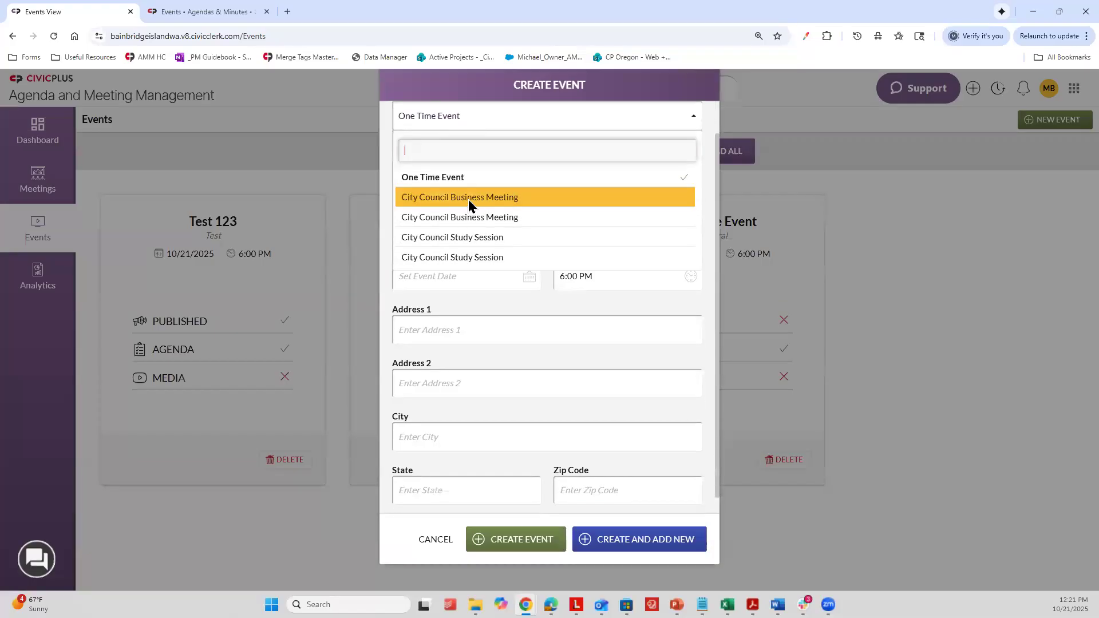
click(468, 200)
scroll(447, 143, up, 1)
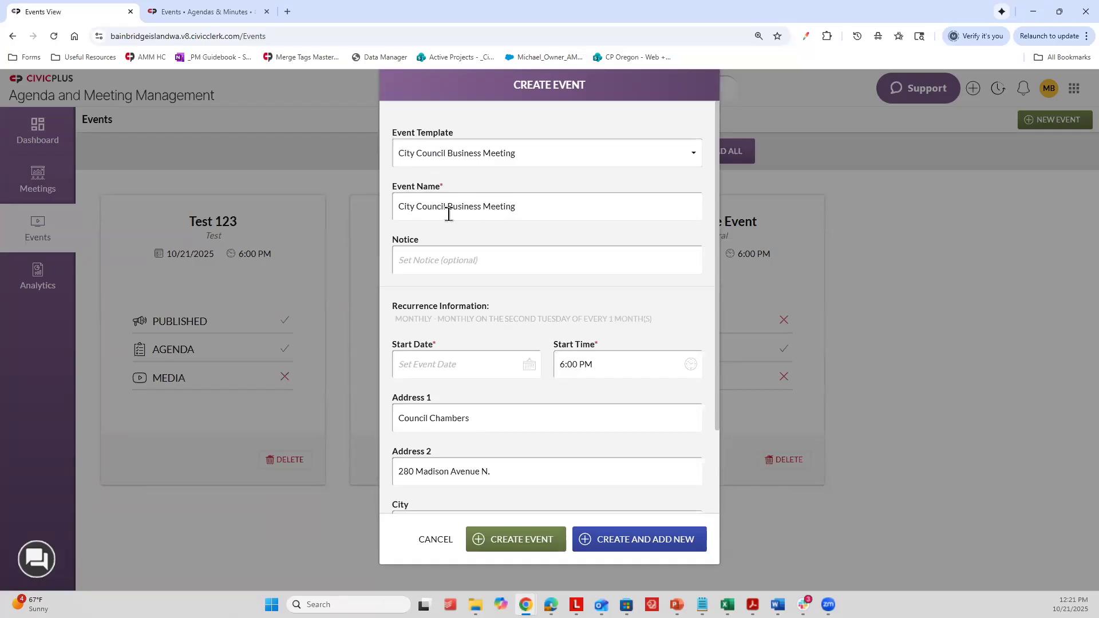
Step: Enter the notice "Late start due to inclement weather." and rename the event "City Council Business Meeting - LATE START"
click(415, 257)
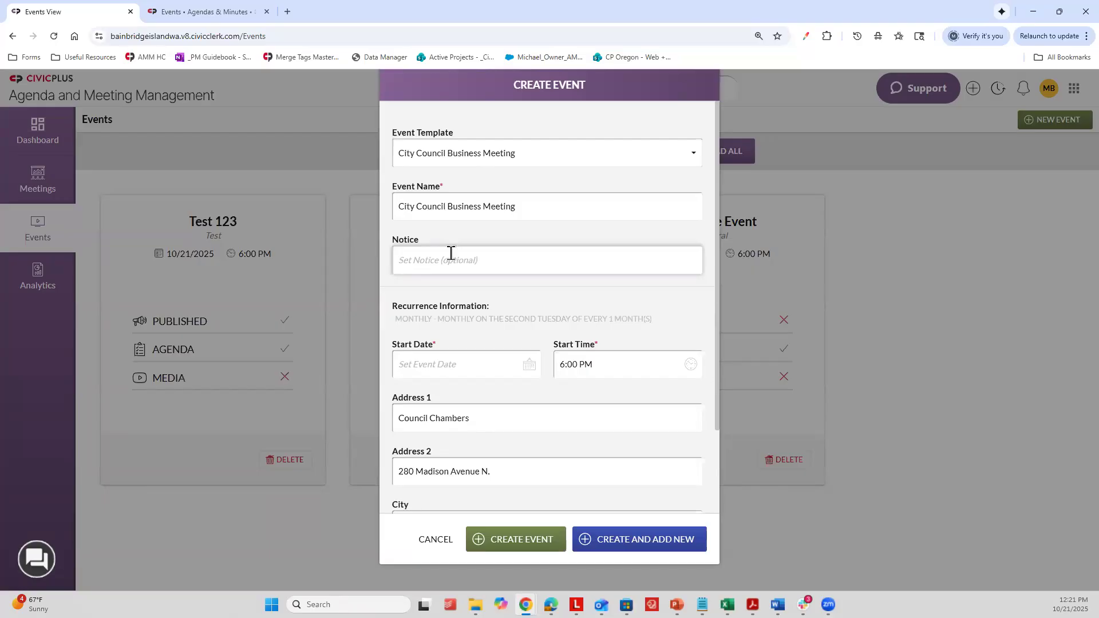
text(L)
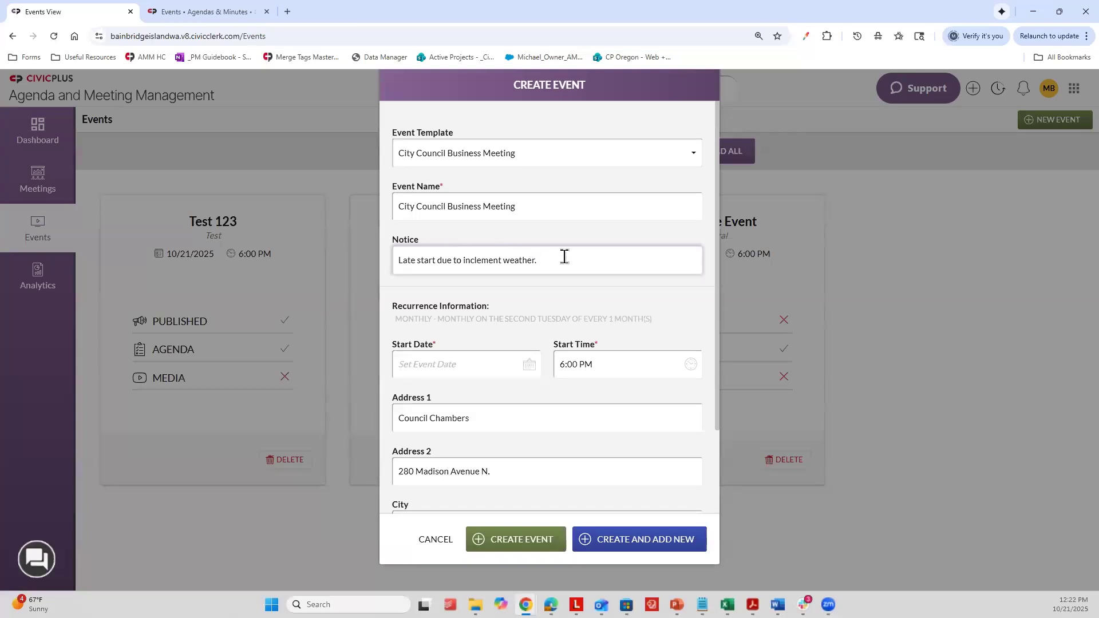
click(549, 207)
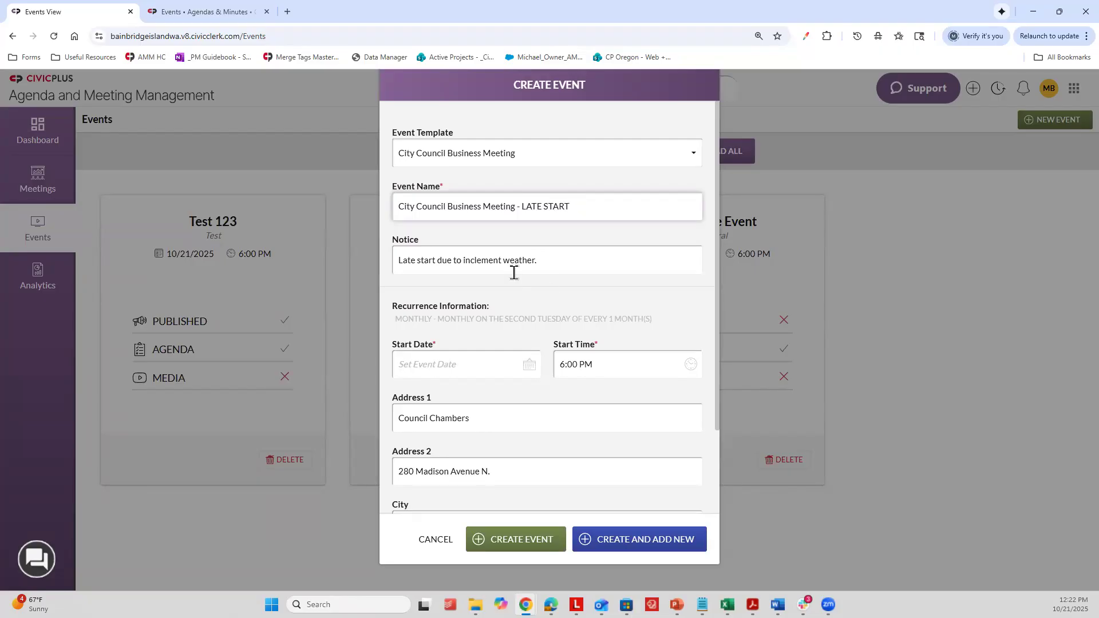
drag(549, 259, 400, 261)
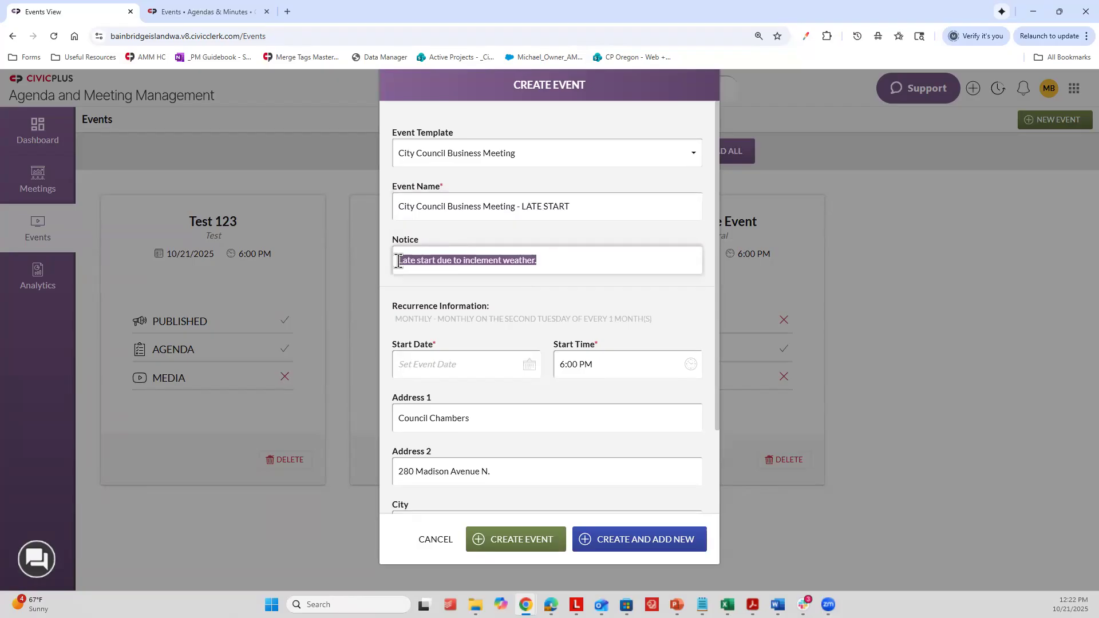
click(553, 272)
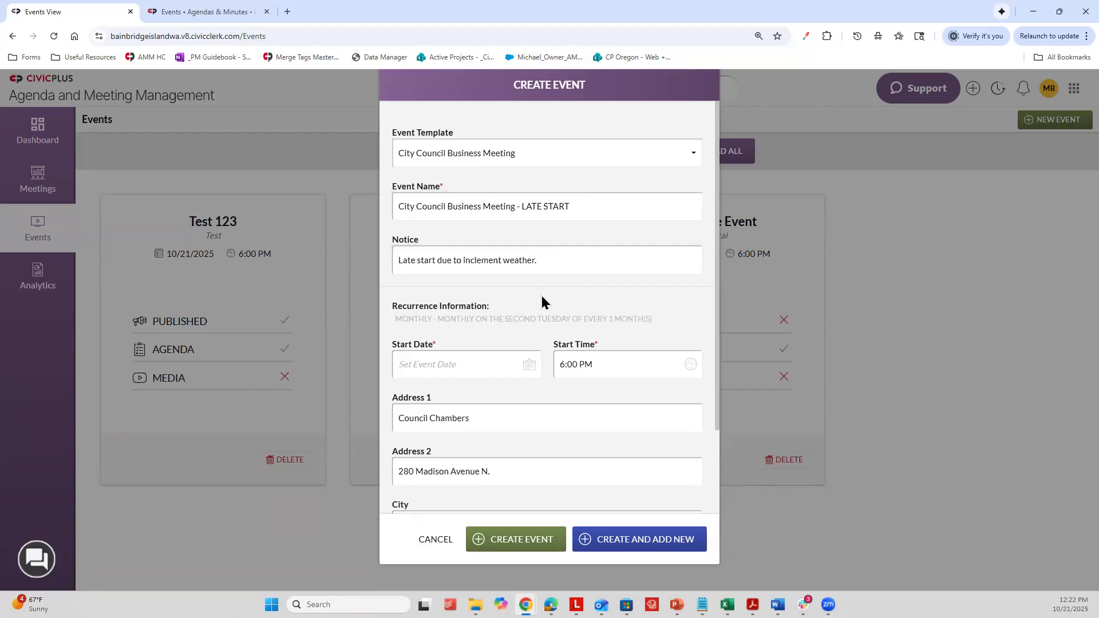
Step: Enlarge the new event form and examine the template's recurrence information
scroll(542, 301, down, 1)
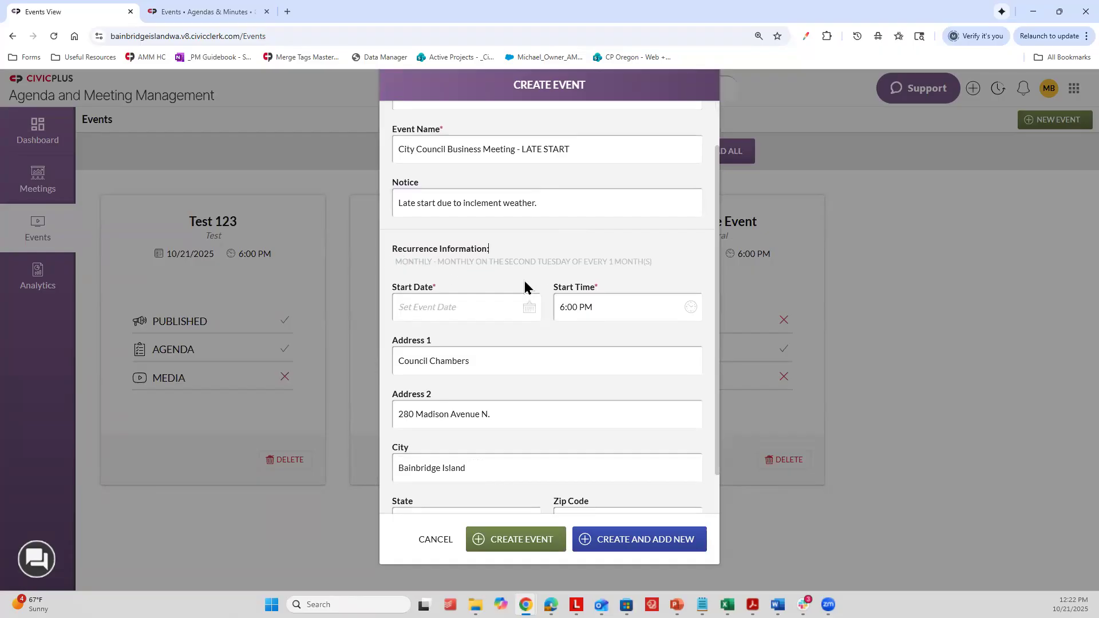
key(ctrl+plus)
key(ctrl+plus)
drag(339, 332, 682, 342)
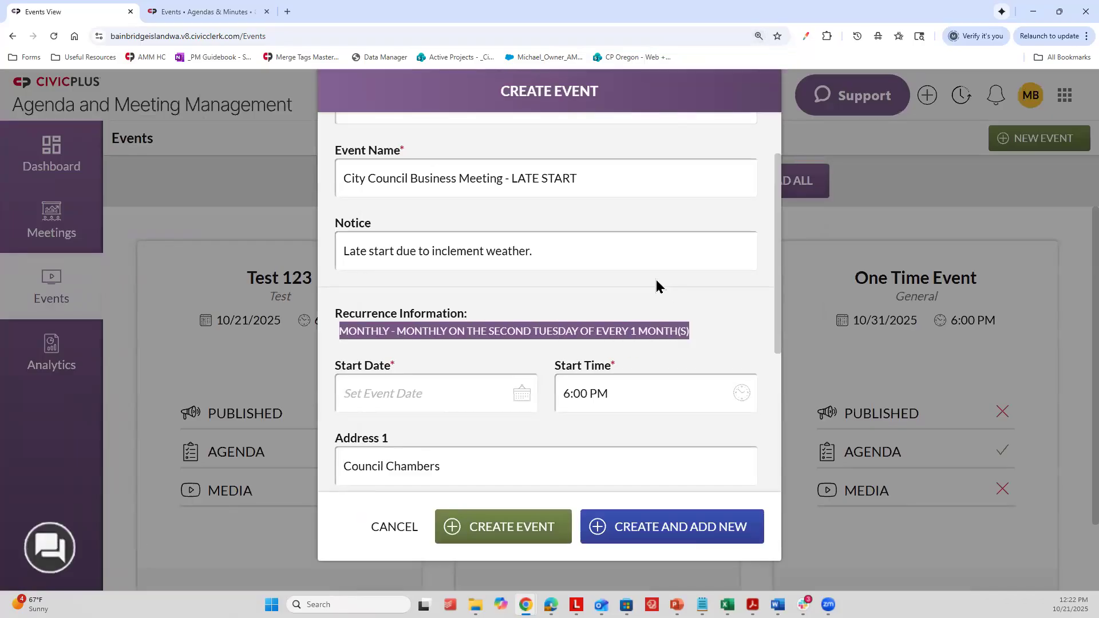
key(ctrl+minus)
scroll(597, 279, up, 1)
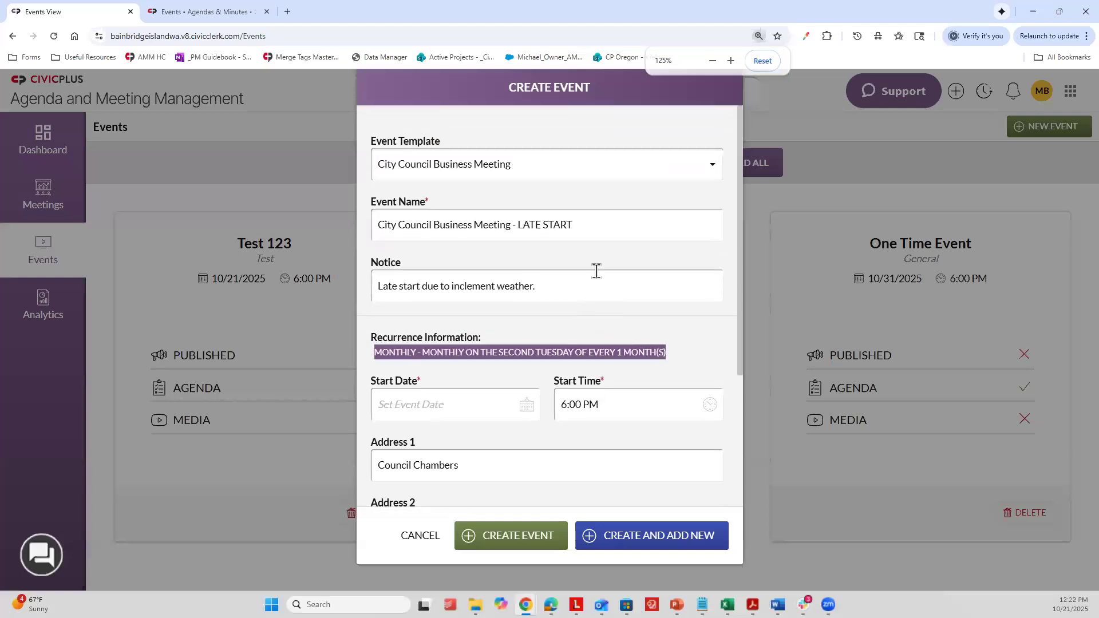
scroll(597, 286, down, 1)
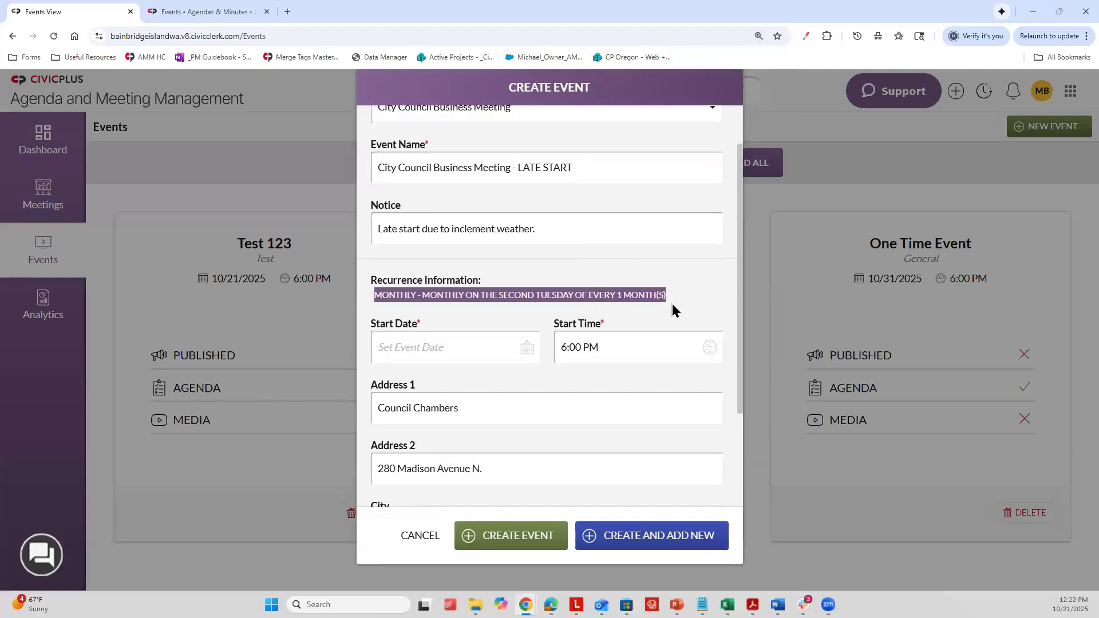
Step: Set the event's start date to 10/22/2025 and its start time to 6:05 PM
scroll(490, 291, down, 1)
click(489, 291)
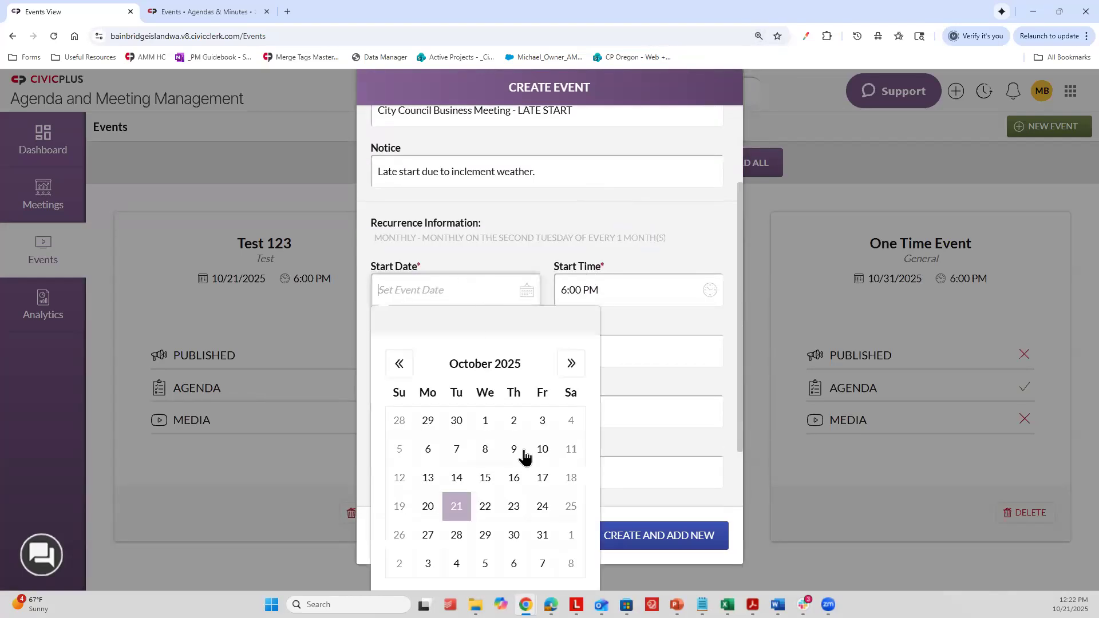
click(488, 510)
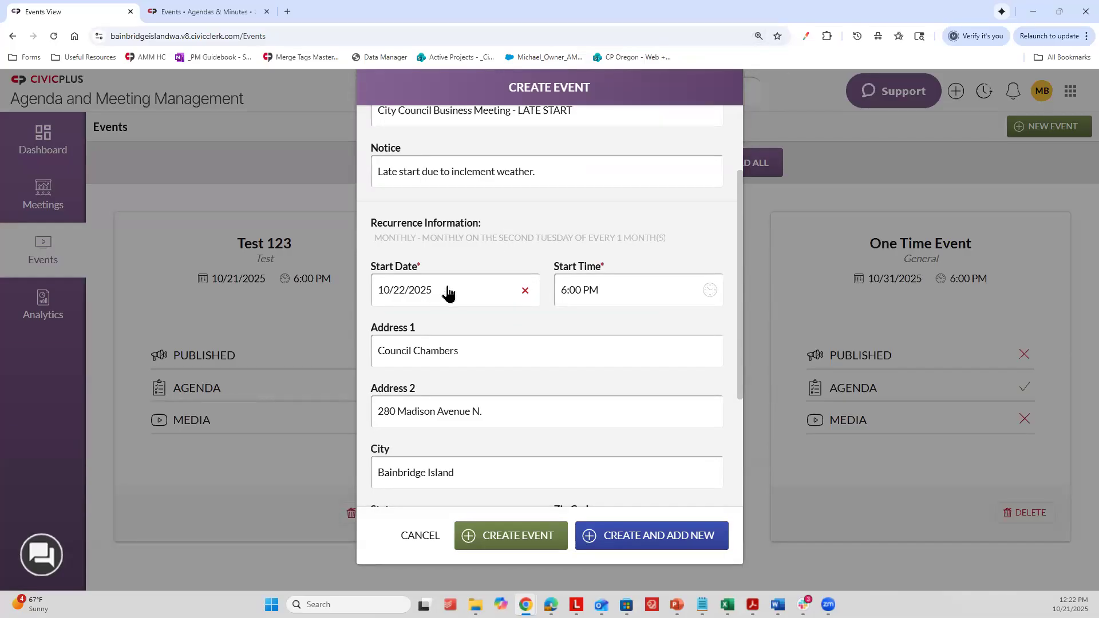
click(587, 289)
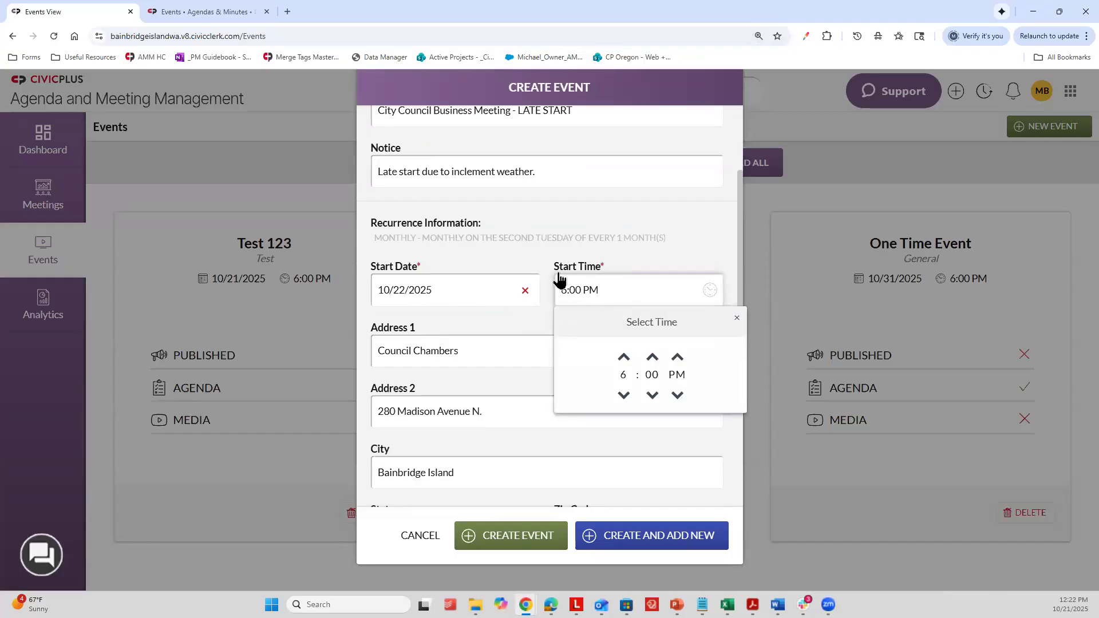
click(652, 357)
click(652, 357)
click(652, 357)
click(652, 357)
click(652, 357)
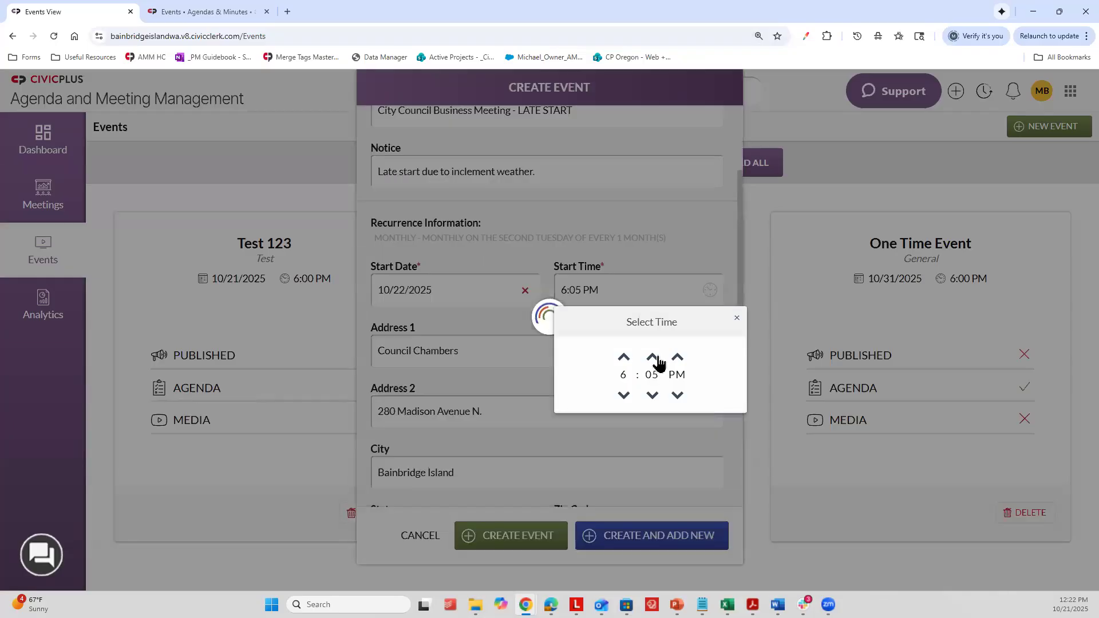
click(672, 273)
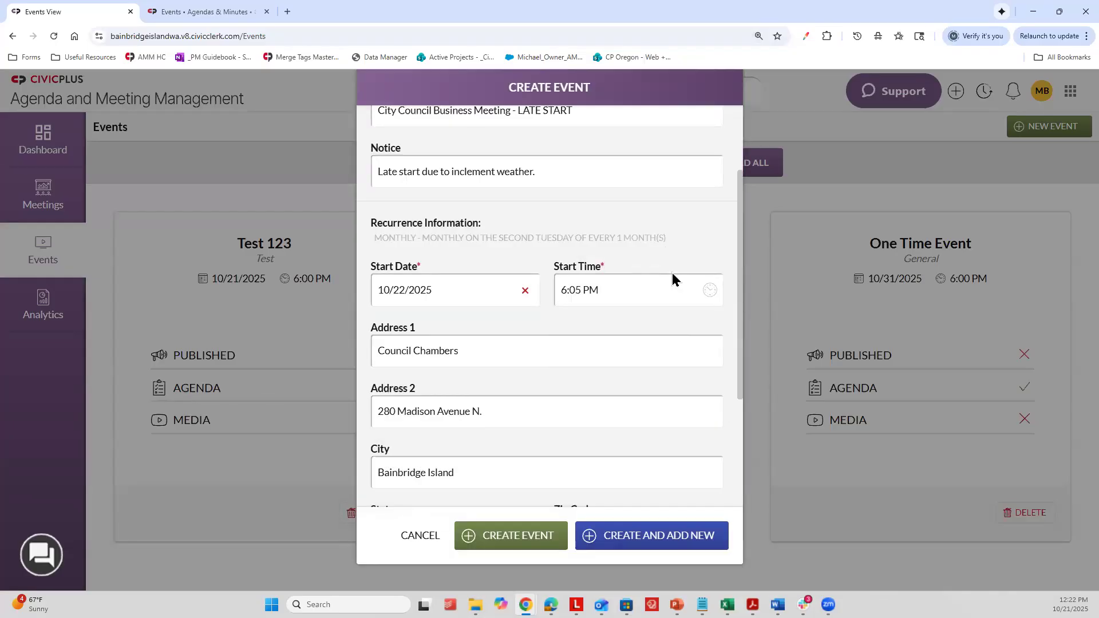
Step: Examine the location fields and the listing of recurring event dates in the new event form
scroll(629, 278, down, 1)
scroll(440, 385, down, 1)
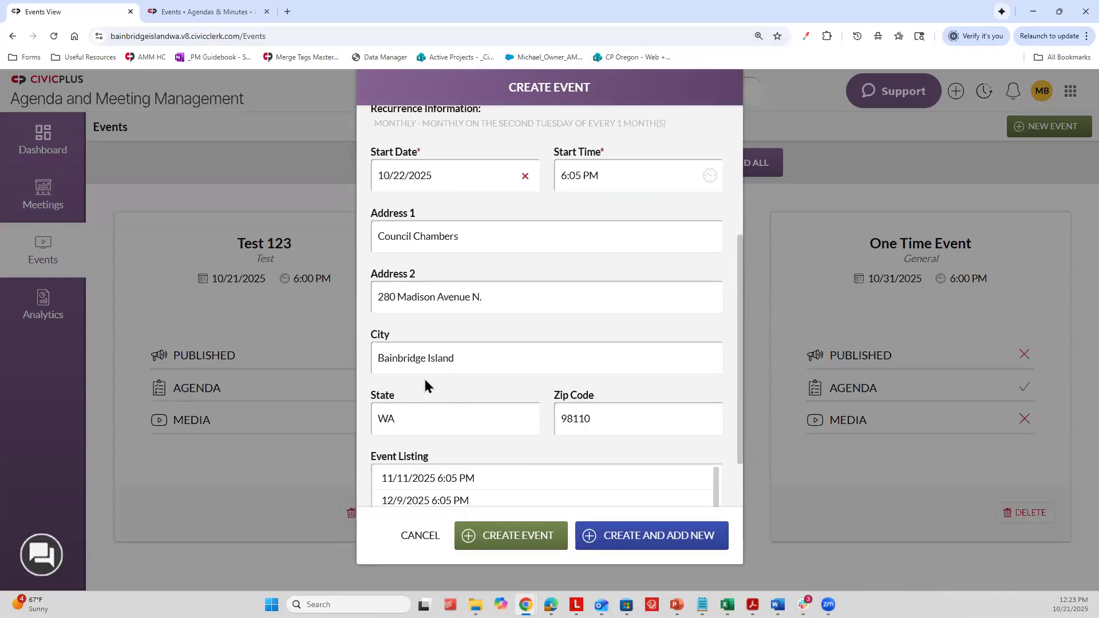
scroll(437, 326, up, 2)
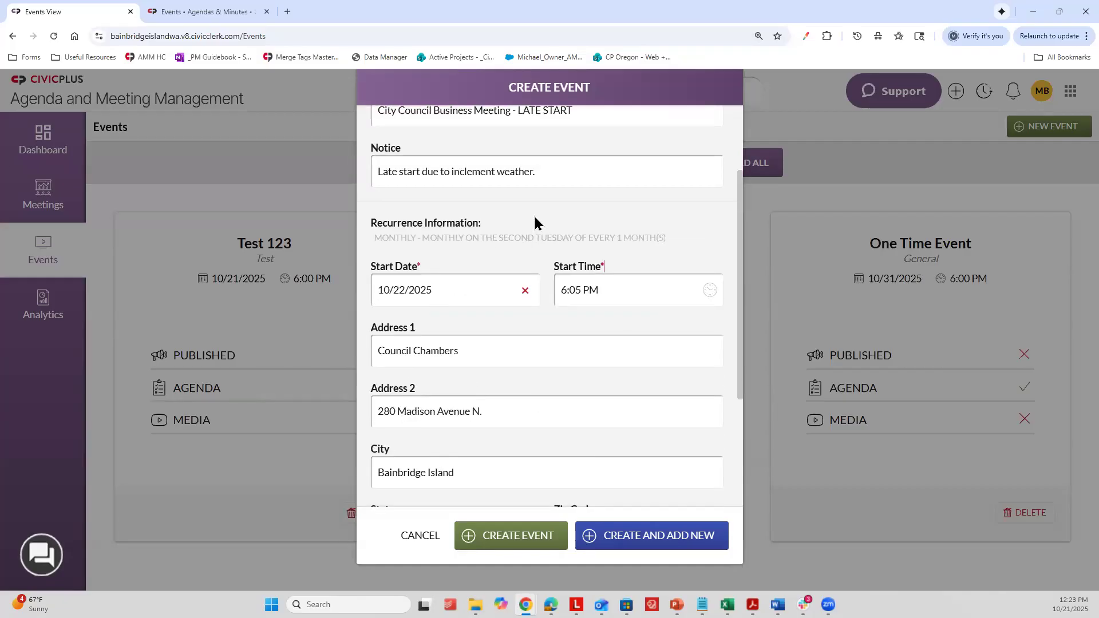
key(ctrl+minus)
scroll(466, 297, down, 2)
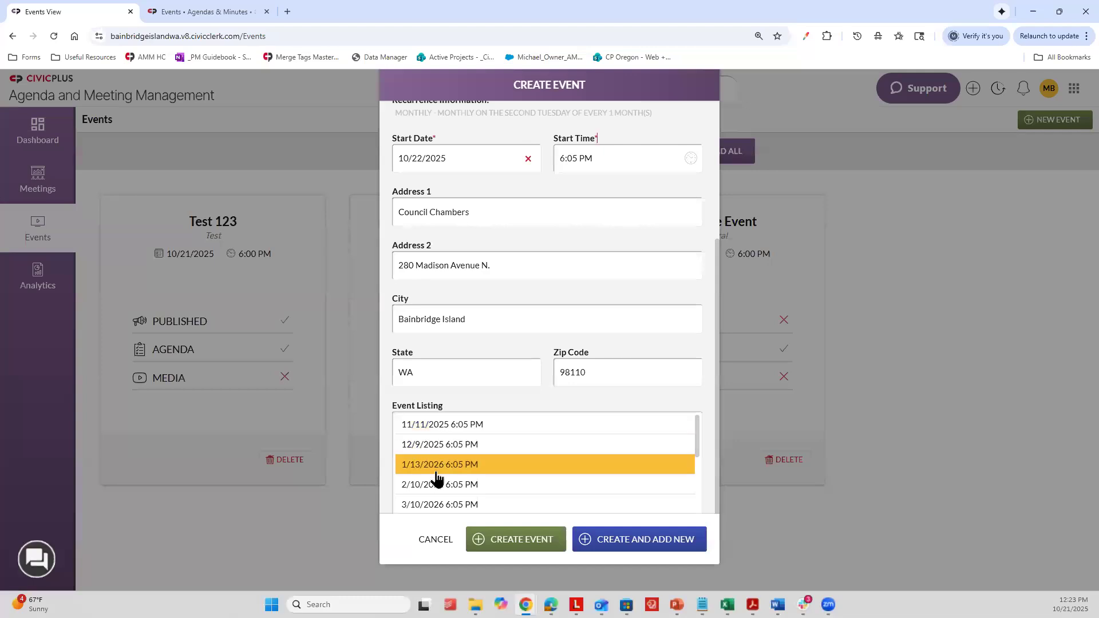
scroll(444, 461, down, 1)
scroll(447, 464, down, 2)
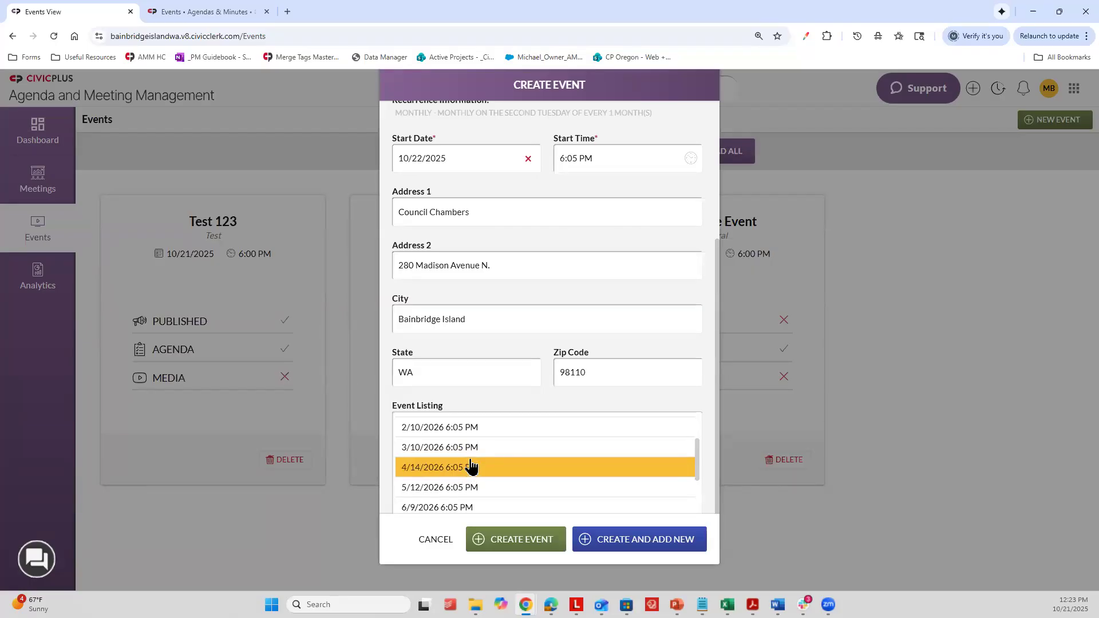
scroll(475, 258, up, 2)
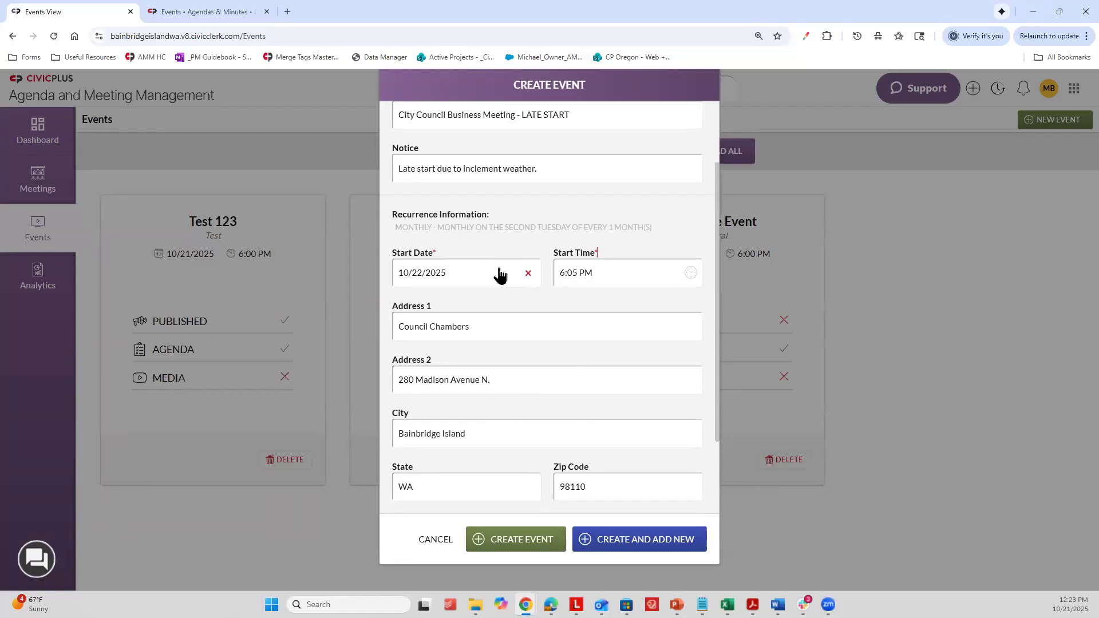
scroll(486, 441, down, 2)
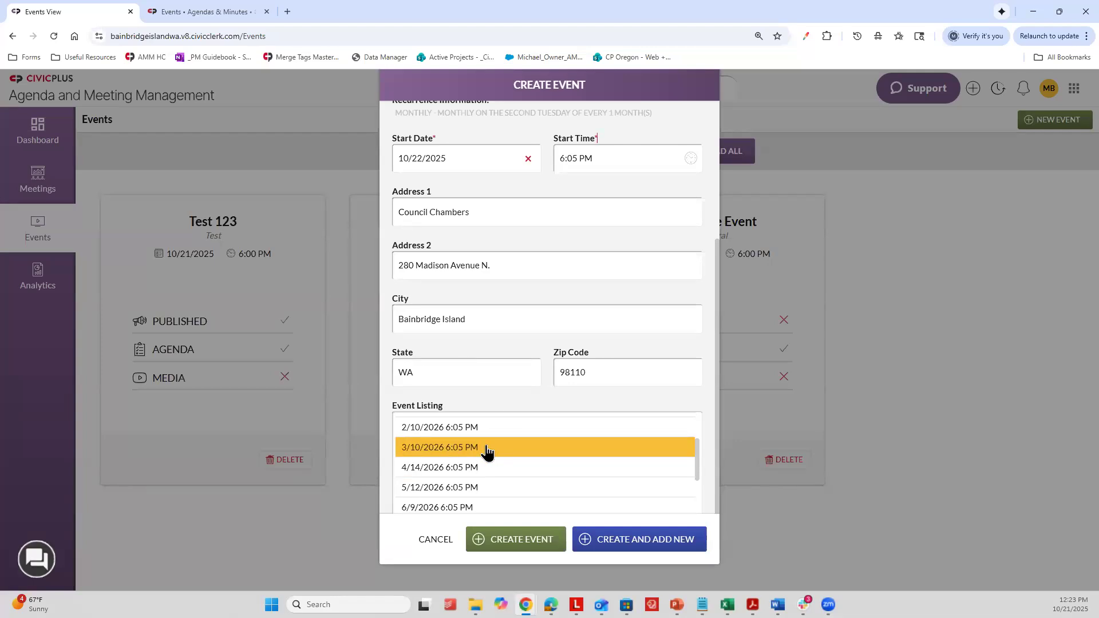
scroll(630, 286, up, 4)
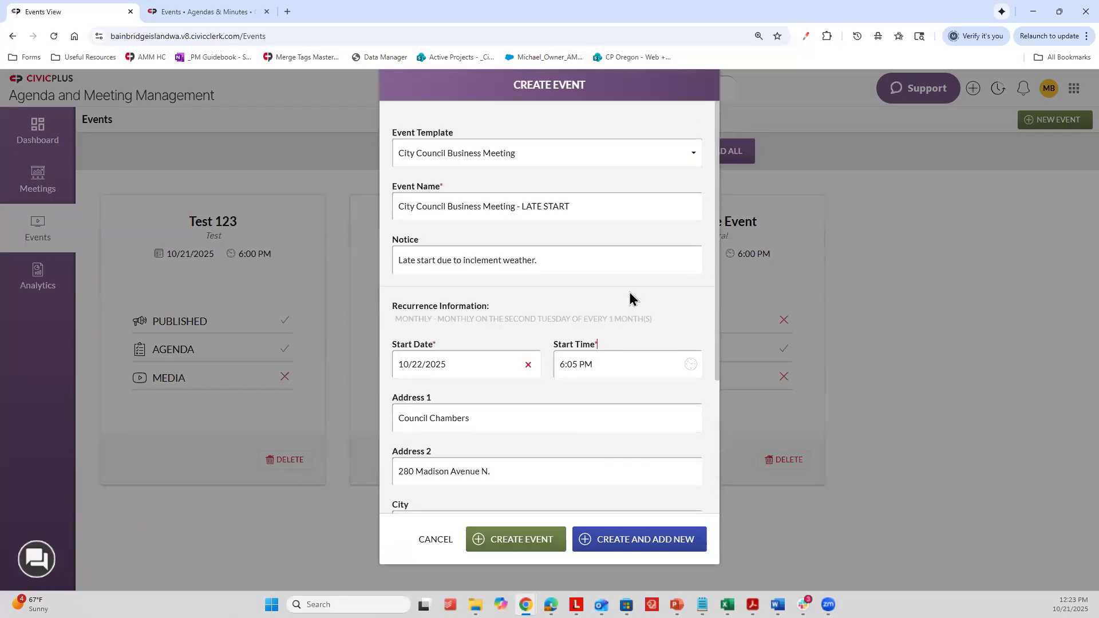
scroll(638, 264, down, 1)
key(ctrl+minus)
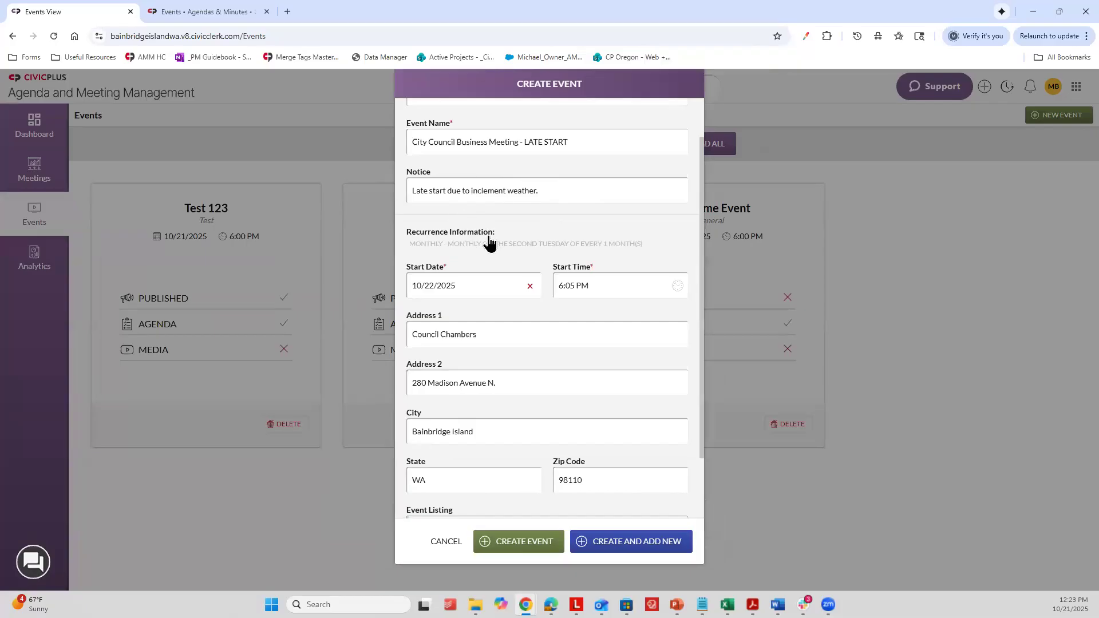
Step: Examine the available event templates and the recurrence details of the City Council Business Meeting template in the new event form
scroll(523, 314, down, 2)
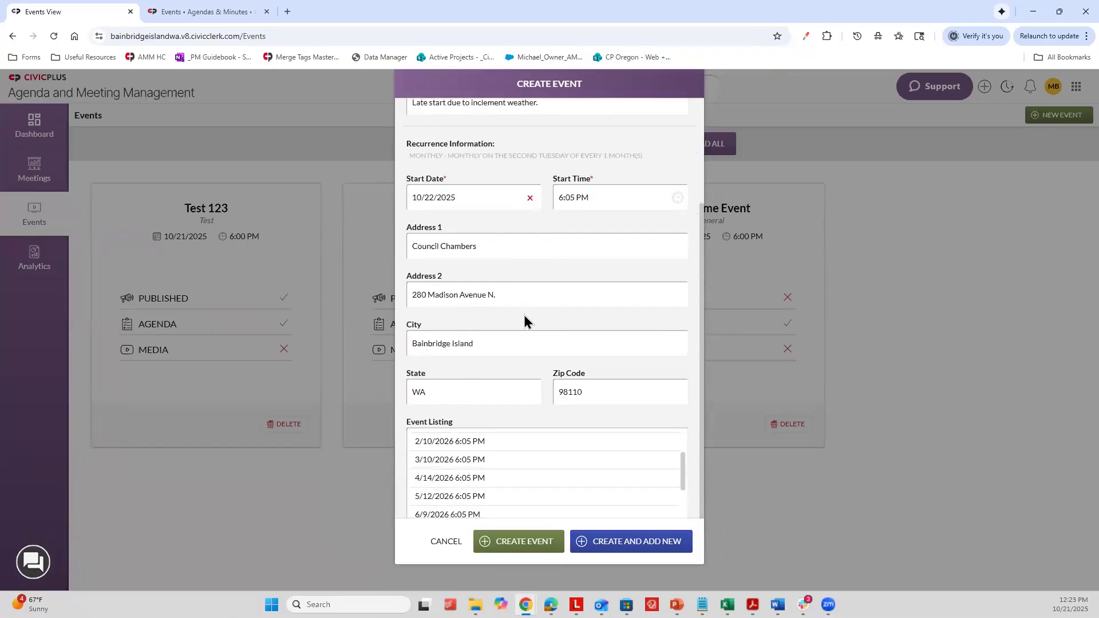
scroll(547, 408, up, 3)
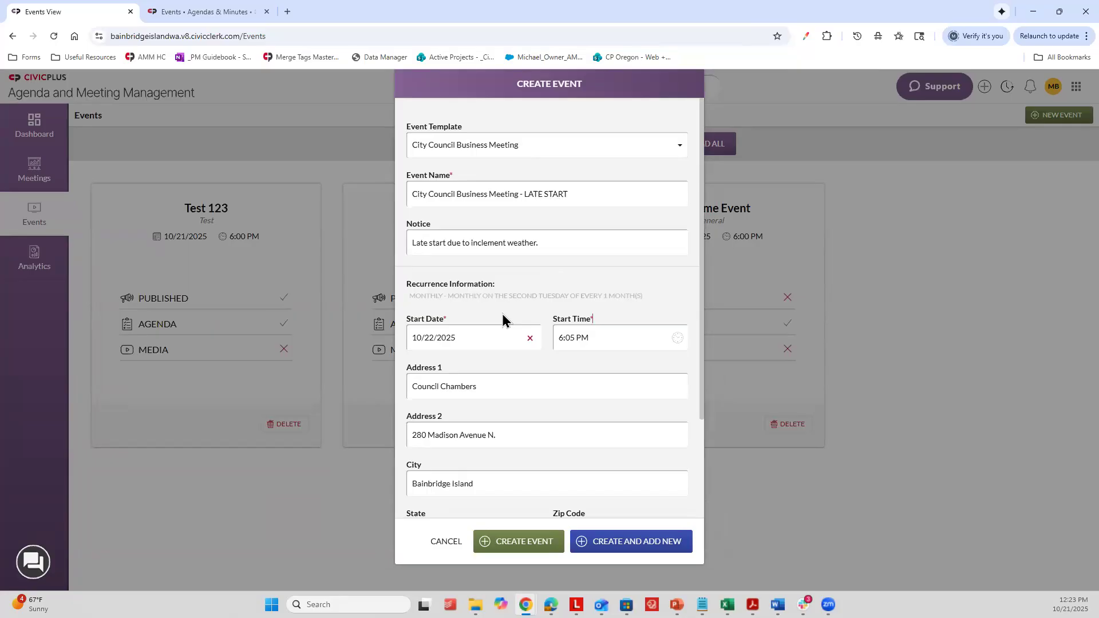
click(507, 151)
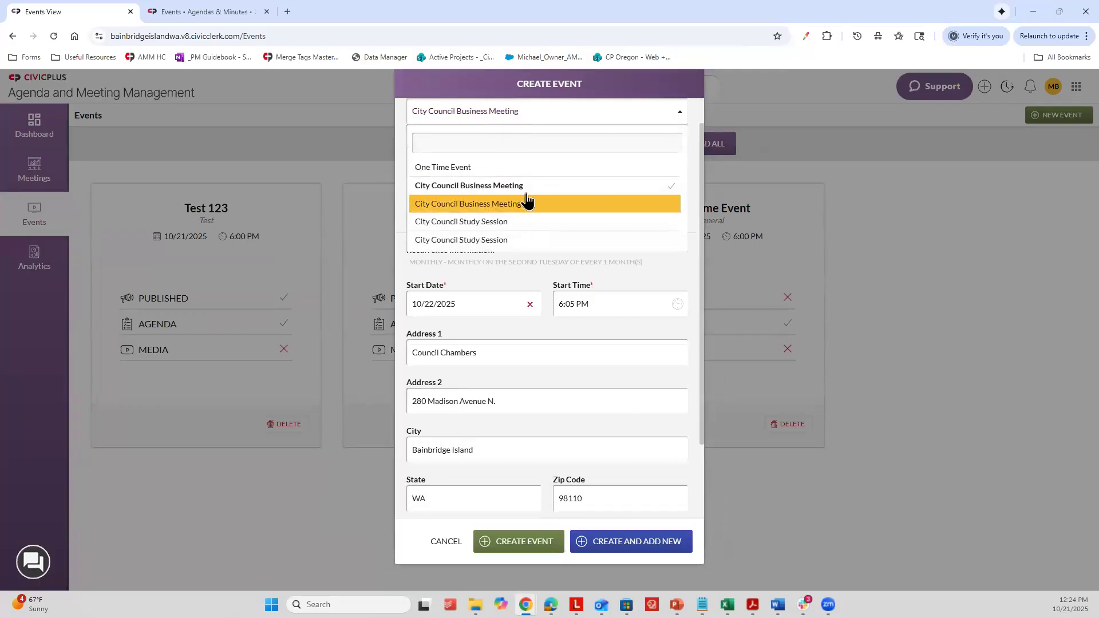
click(509, 114)
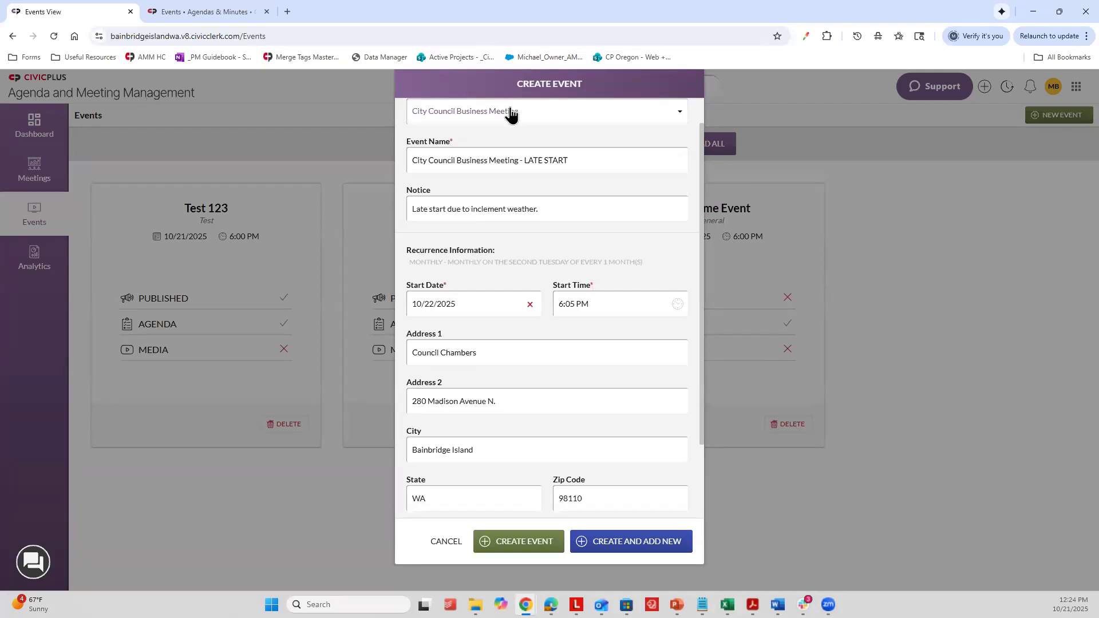
click(554, 138)
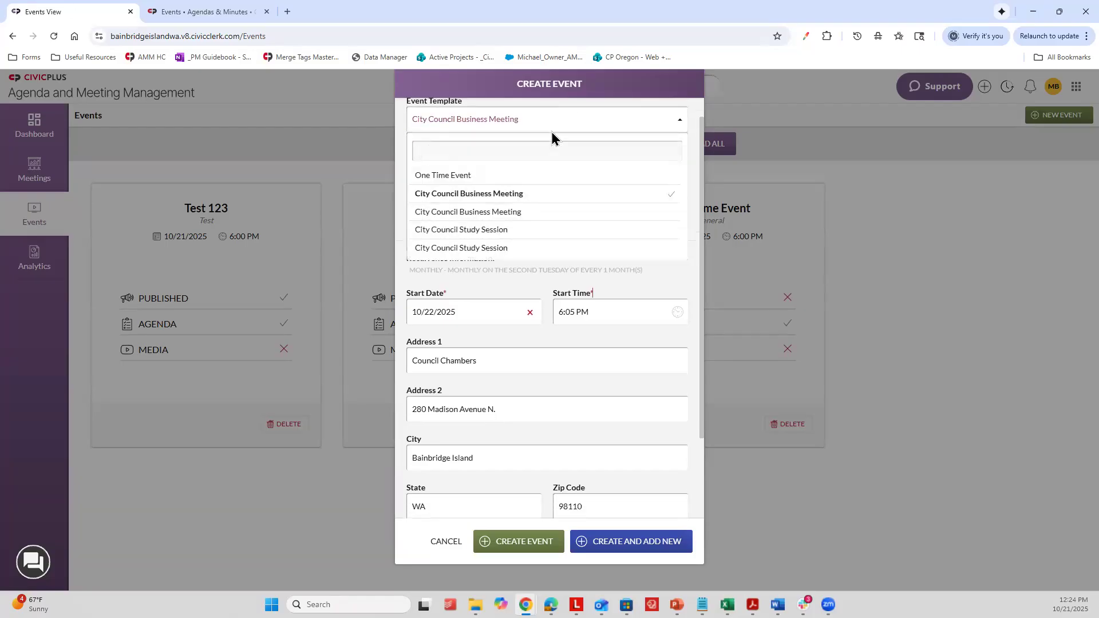
scroll(559, 125, up, 1)
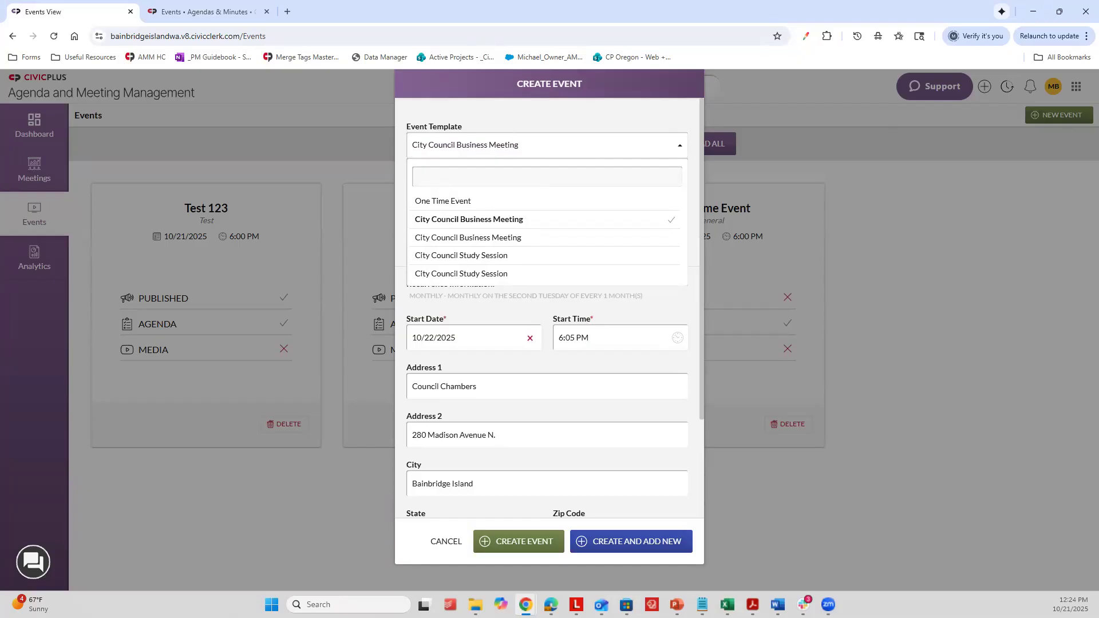
click(494, 146)
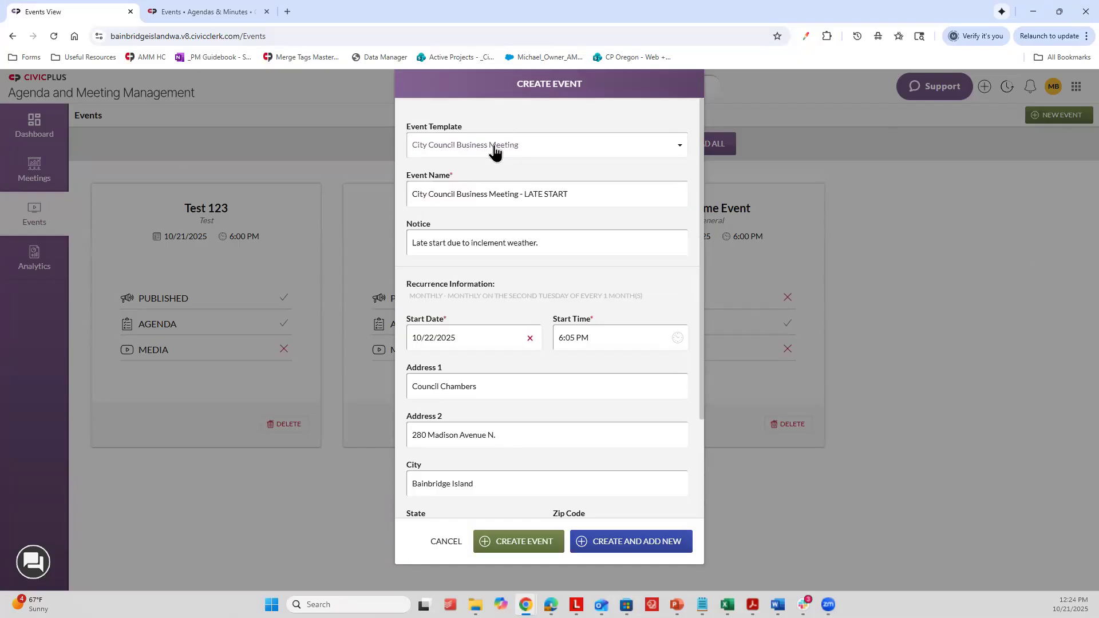
scroll(496, 143, down, 1)
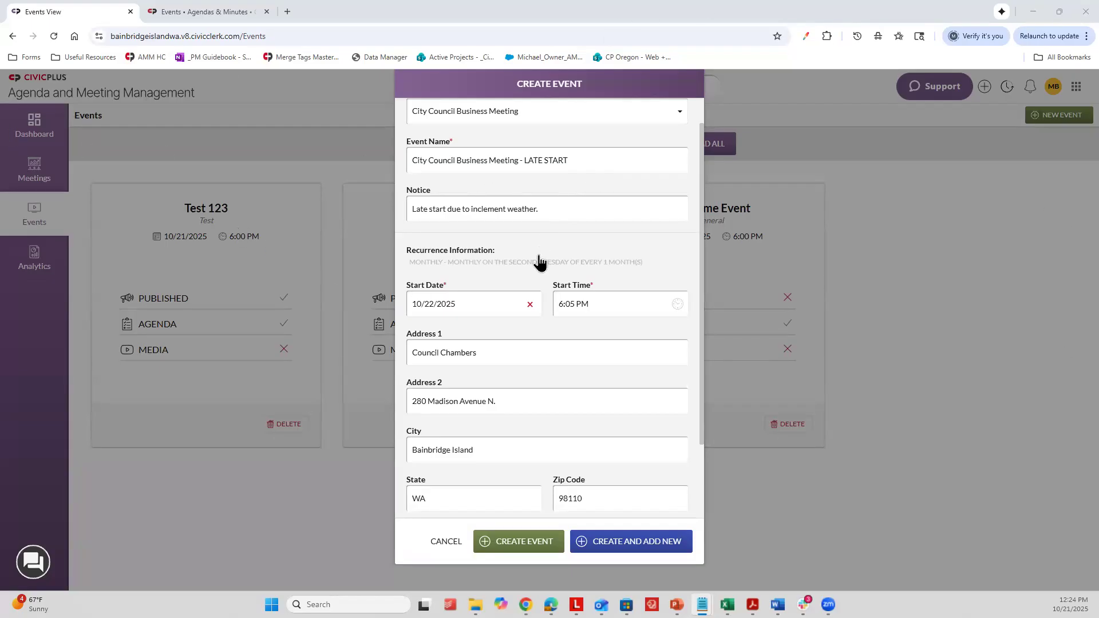
scroll(538, 263, down, 2)
scroll(590, 297, up, 3)
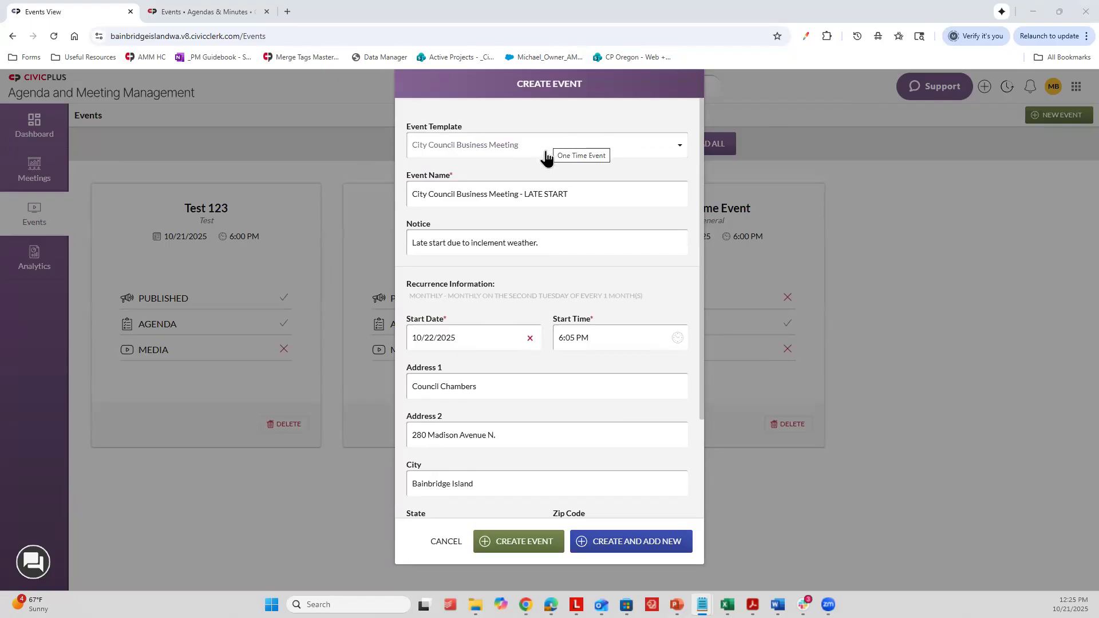
Step: Switch the event template to One Time Event and rename the event "Agenda Creation Training - LATE START"
click(520, 145)
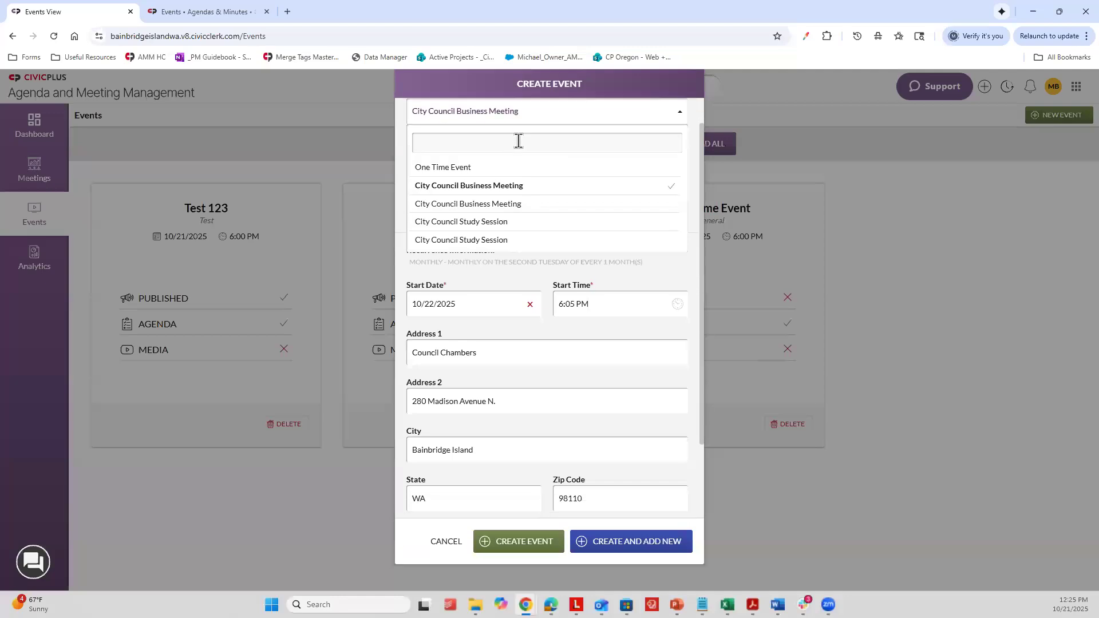
click(455, 170)
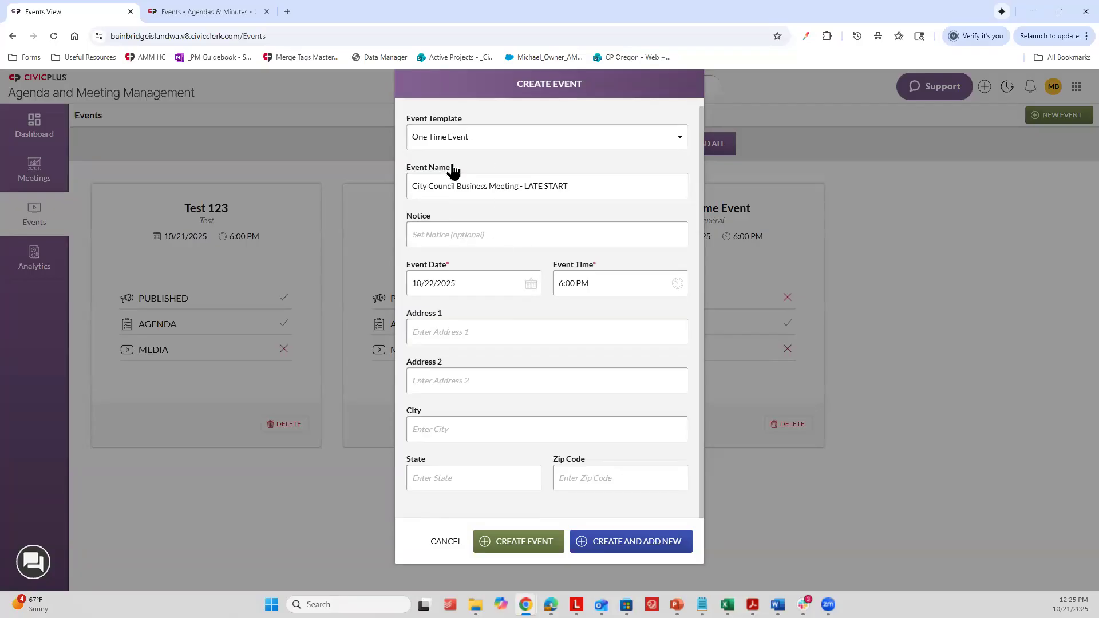
drag(513, 184, 314, 192)
text(Agenda Creat)
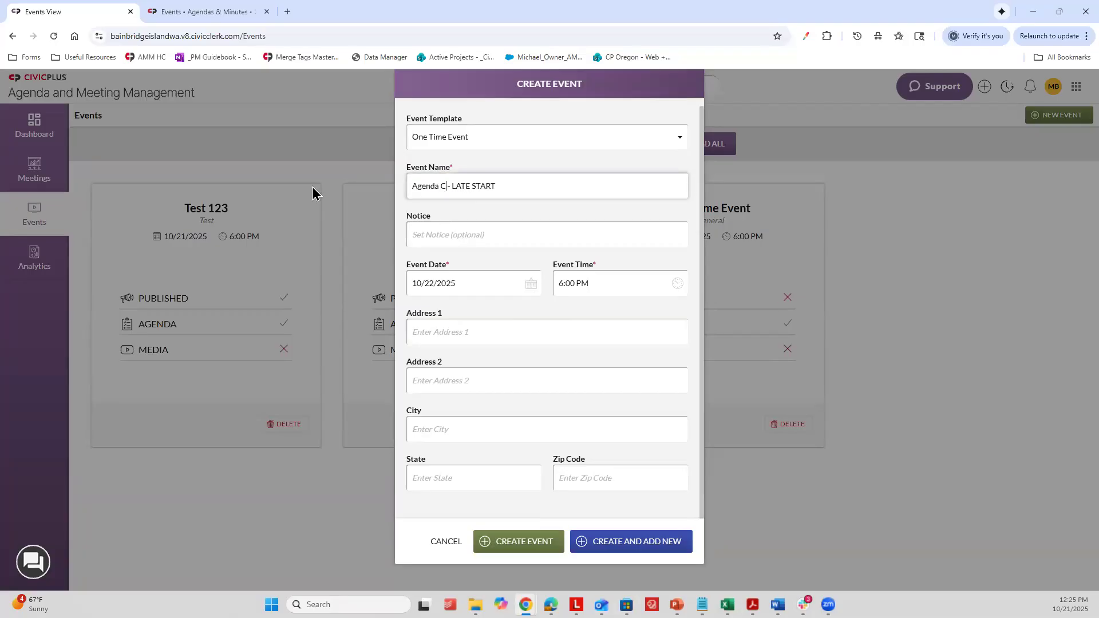
text(ion Training)
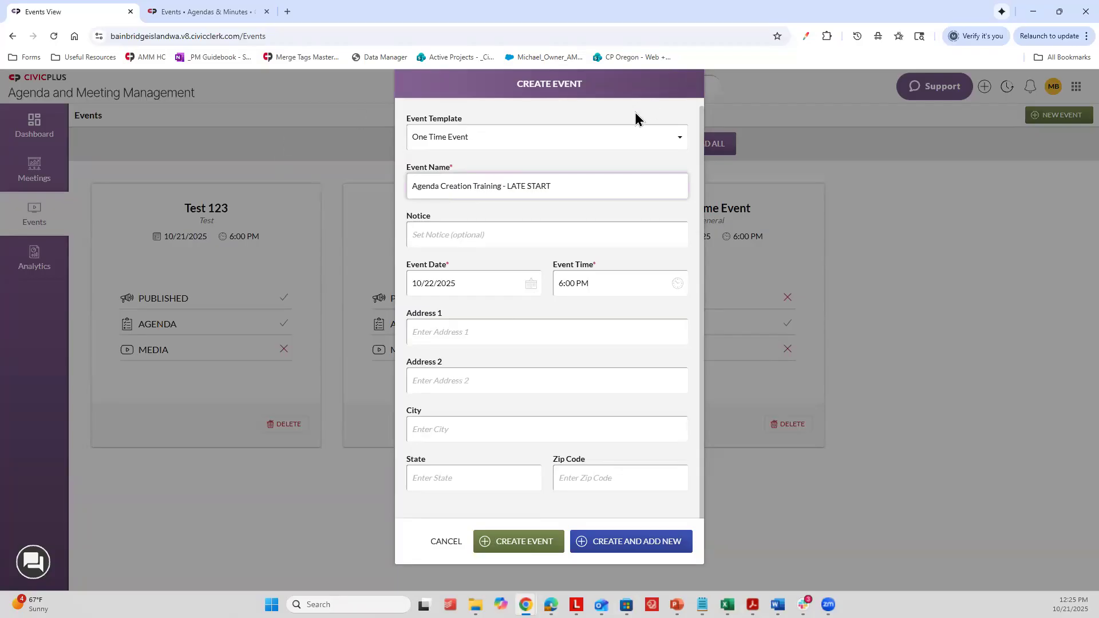
Step: Enter the notice "Late start due to inclement weather." for the one-time event
click(486, 225)
text(Late start due to inclemen)
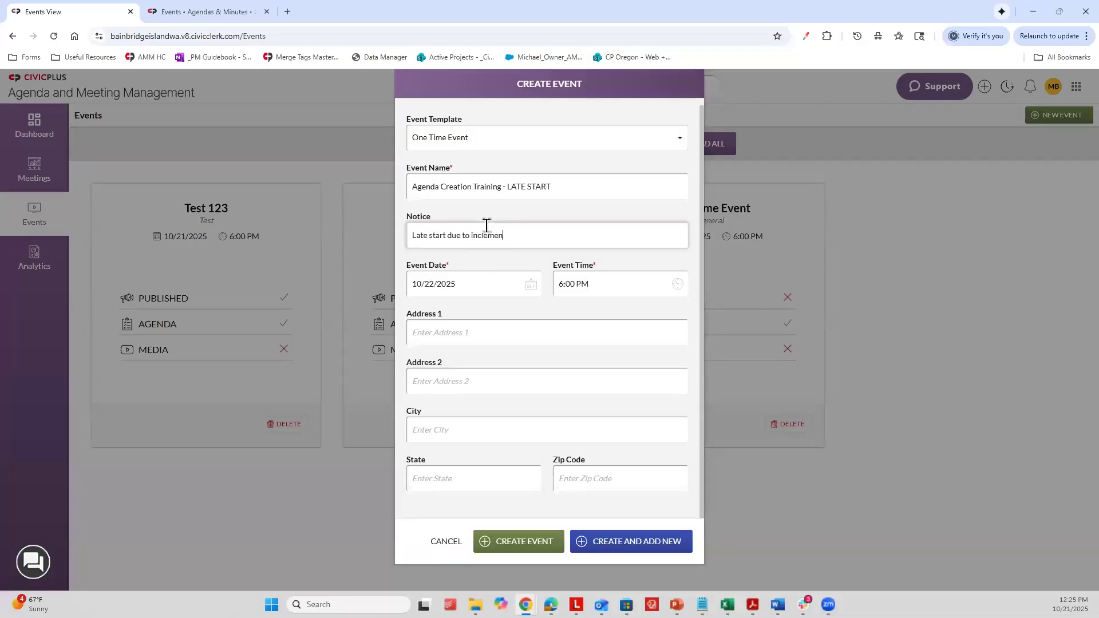
text(t weather.)
Step: Fill in the event location with the street address, city, state and zip code, leaving Address 2 empty
click(596, 326)
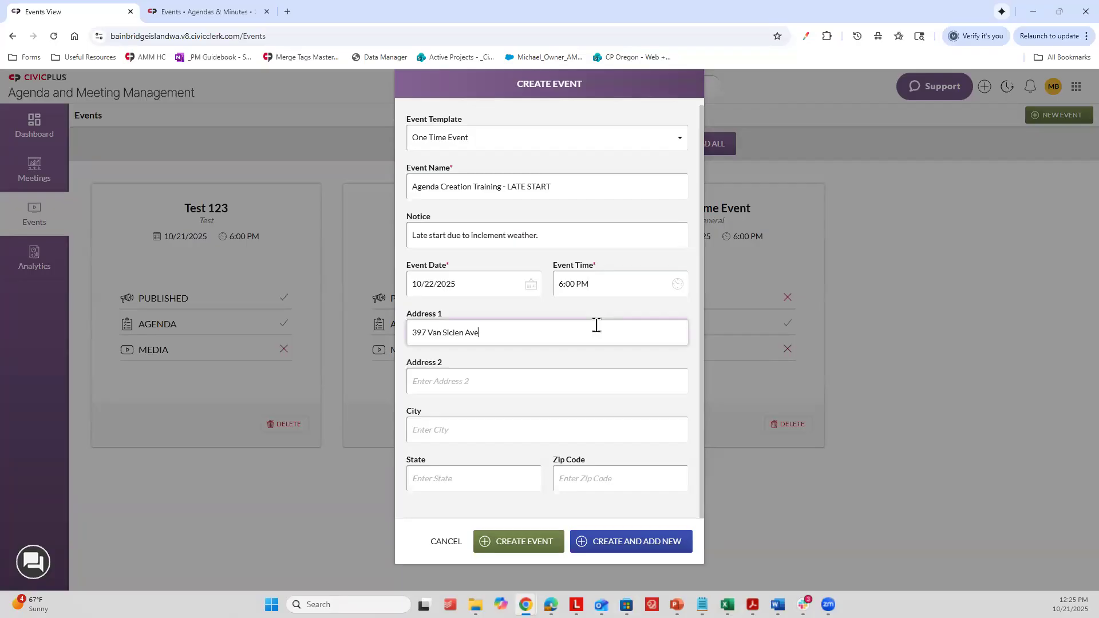
click(473, 434)
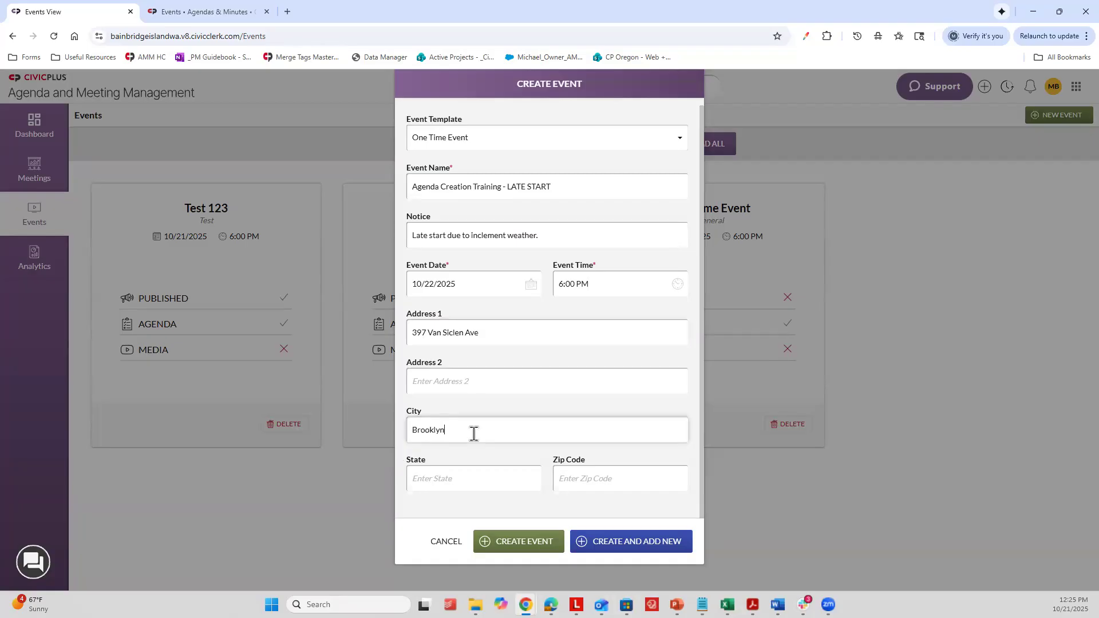
click(466, 471)
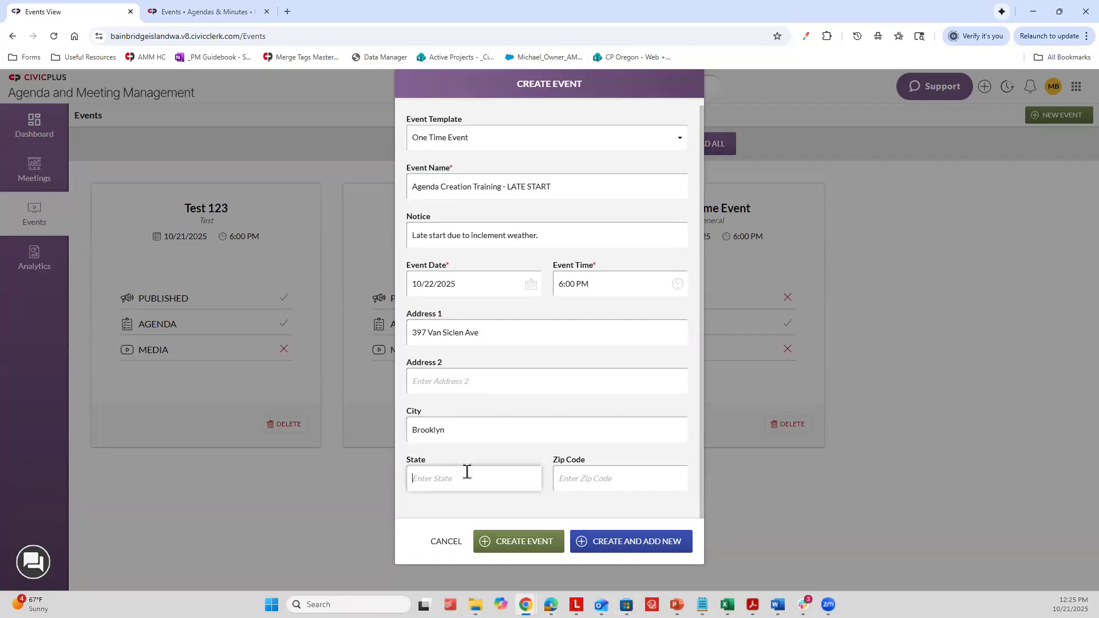
key(Tab)
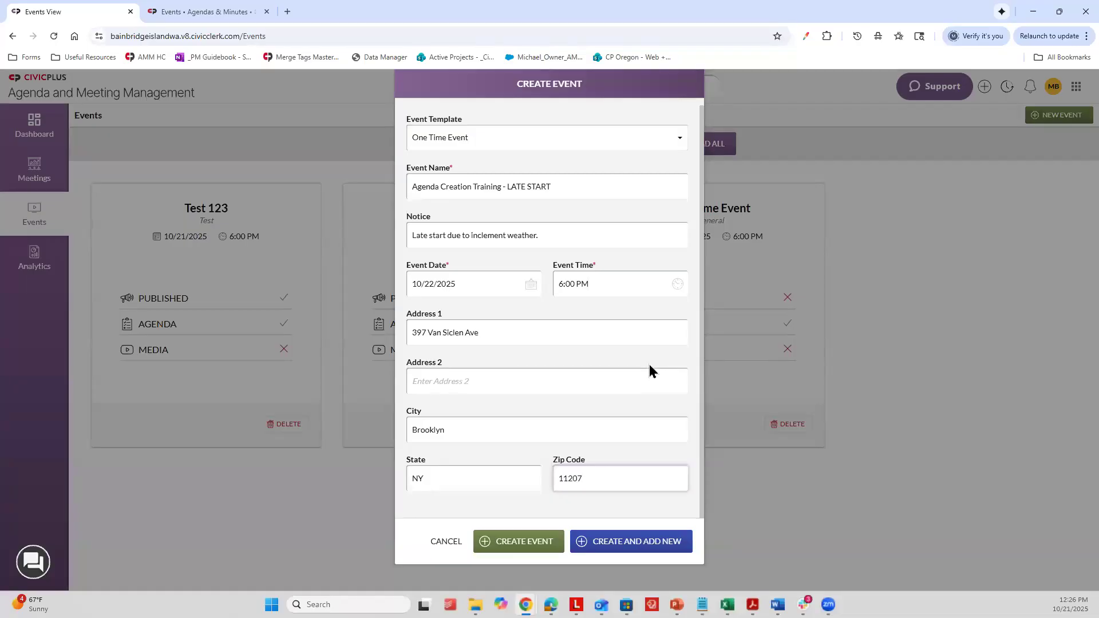
Step: Create the one-time event and reload the public portal to check its listing
scroll(633, 317, up, 1)
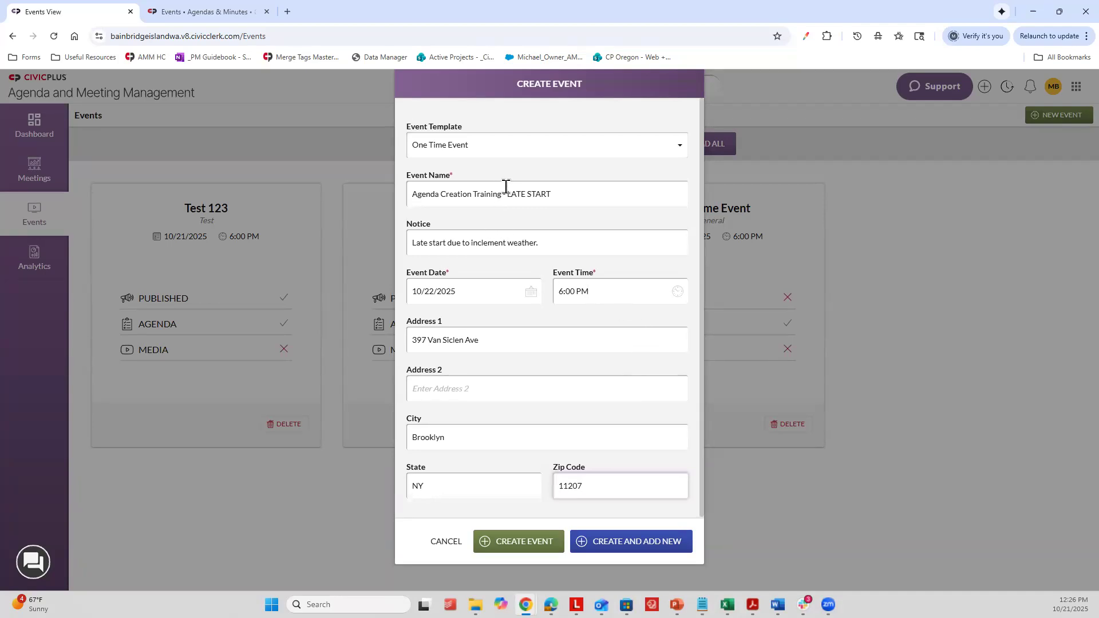
scroll(561, 367, down, 1)
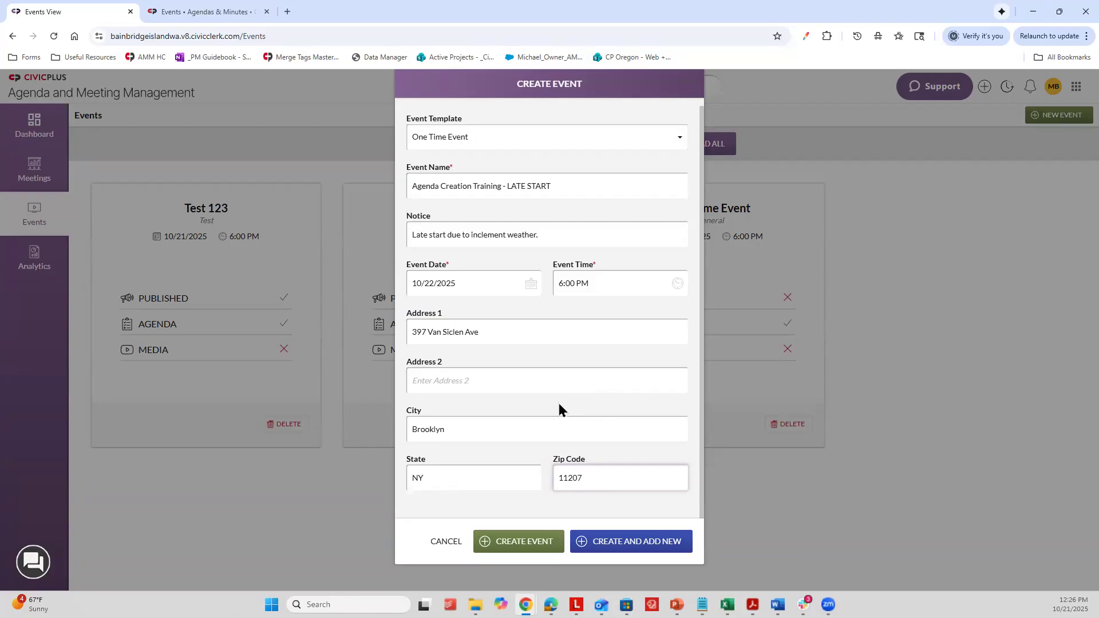
click(531, 551)
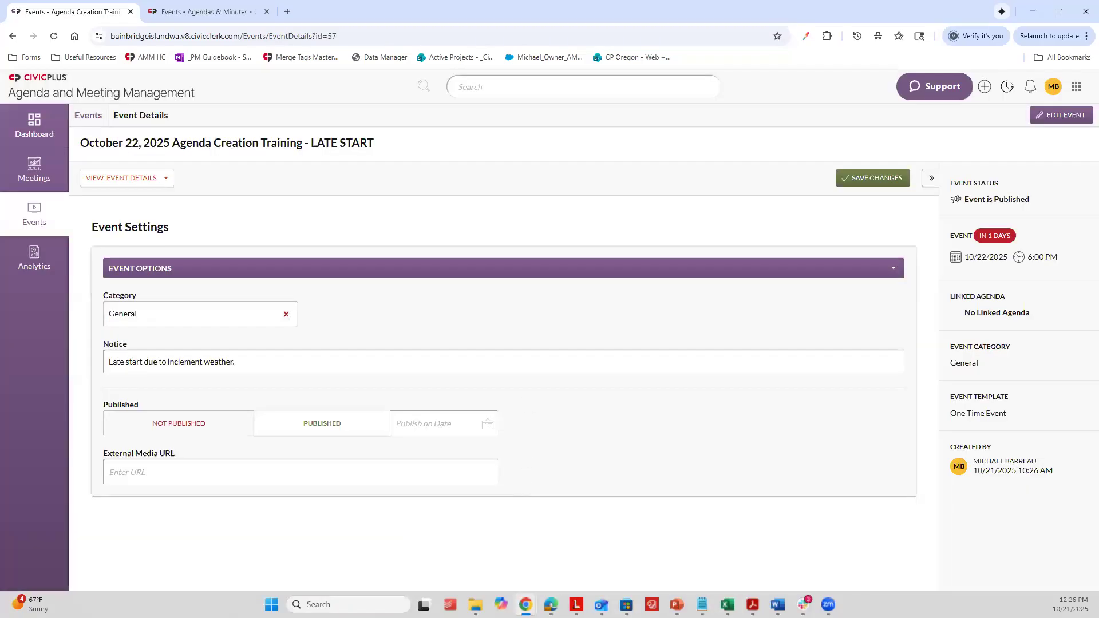
click(202, 12)
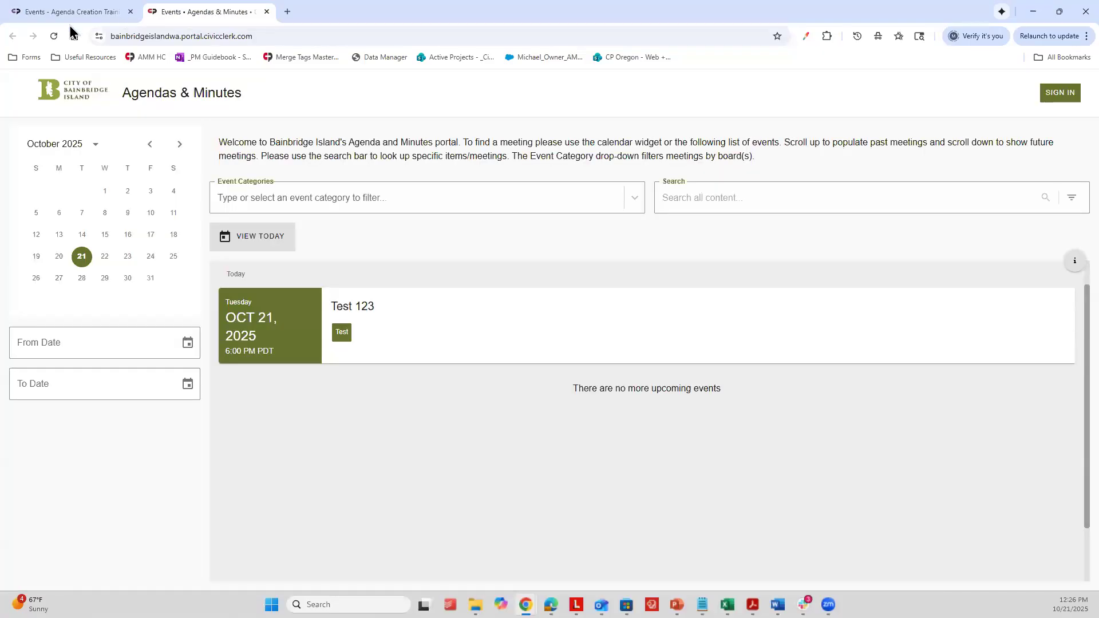
click(55, 36)
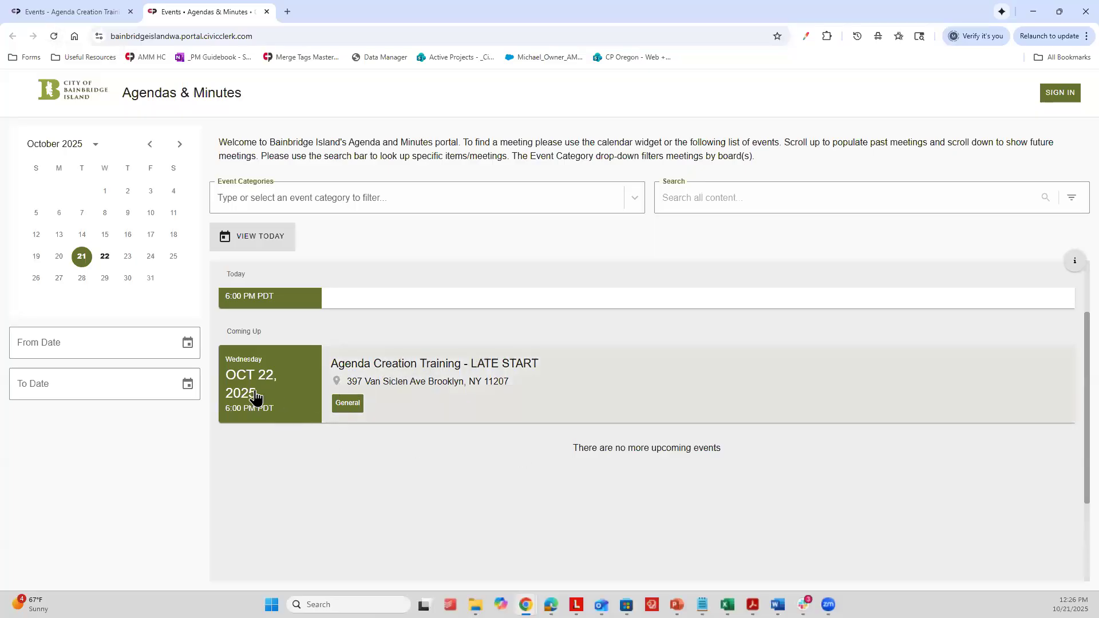
Step: Duplicate the event details browser tab and open the site settings in the copy
right_click(159, 15)
click(100, 4)
right_click(101, 7)
click(145, 104)
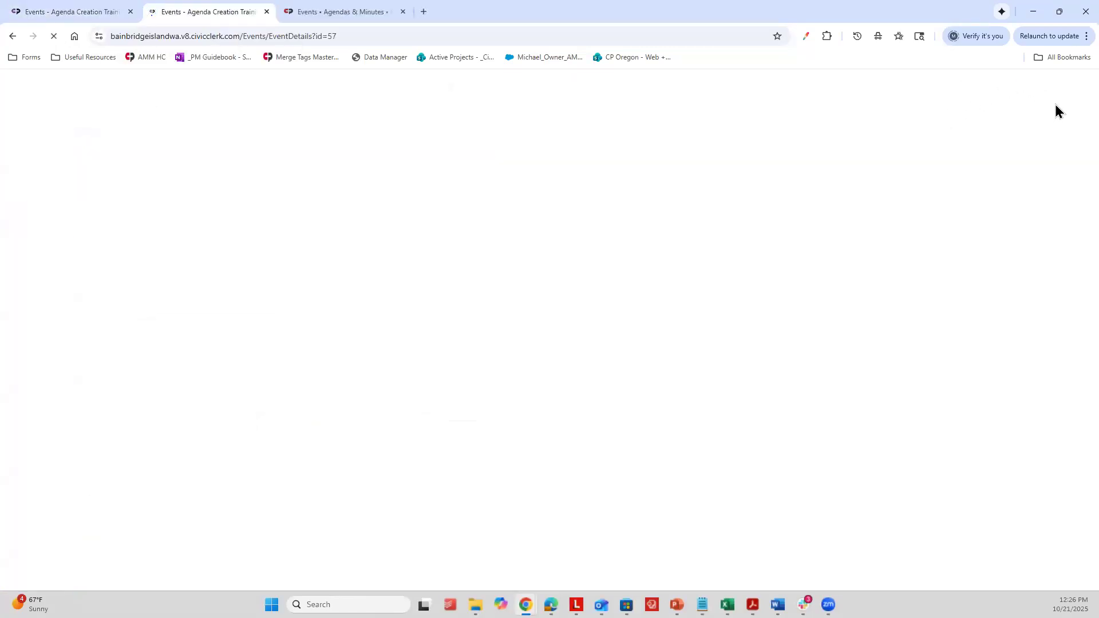
click(1054, 87)
click(971, 228)
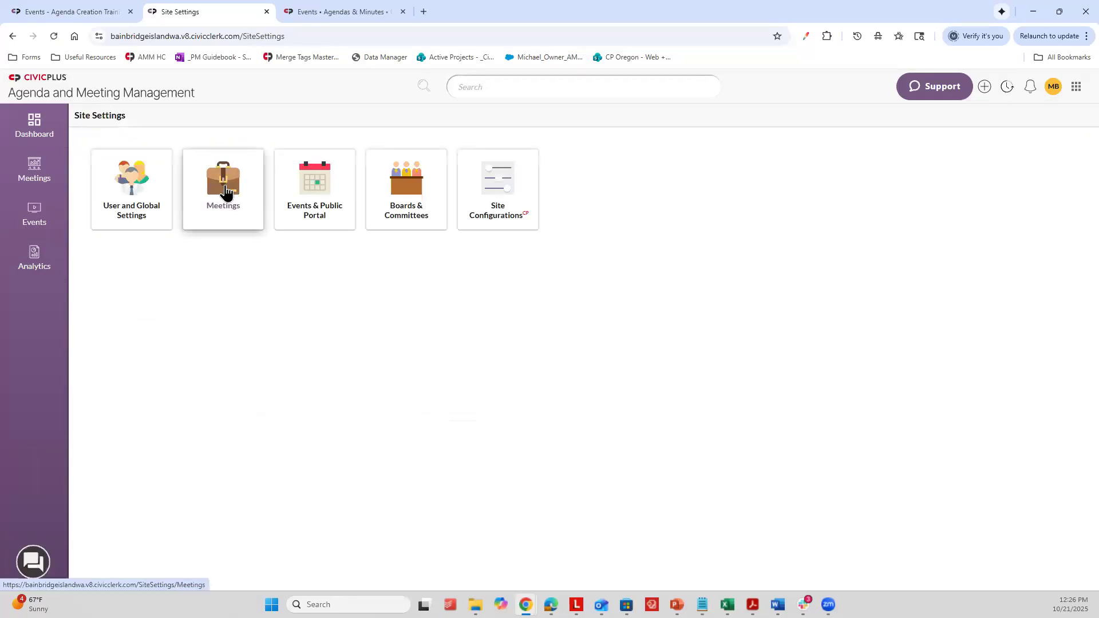
Step: Enable Show Event Notice Preview in Events Grid in the public portal's Portal Settings and save the changes
click(324, 201)
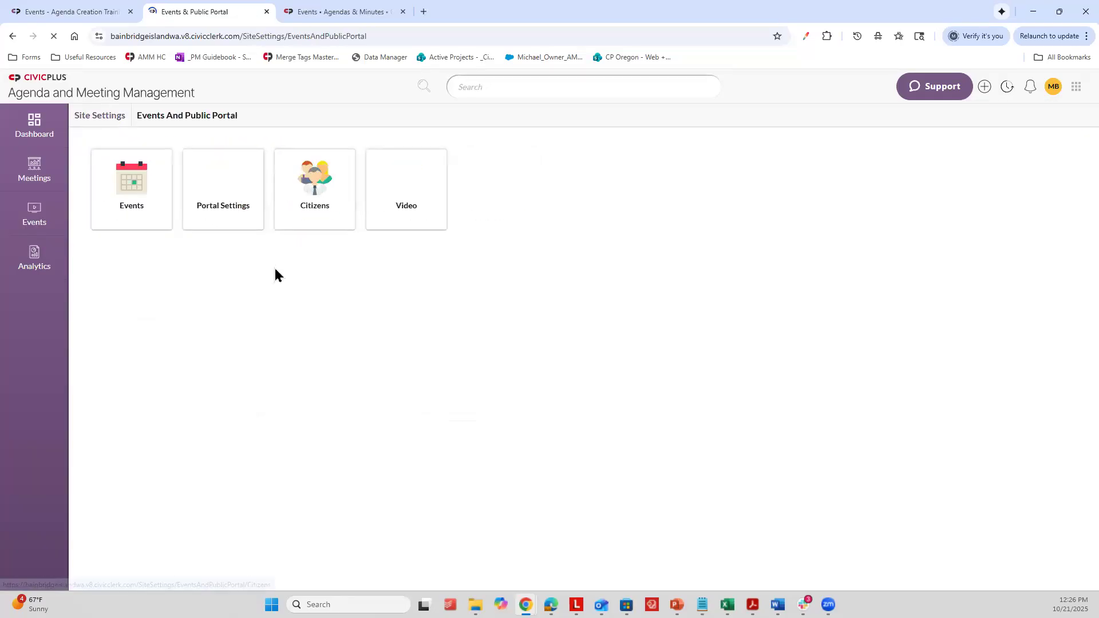
click(148, 187)
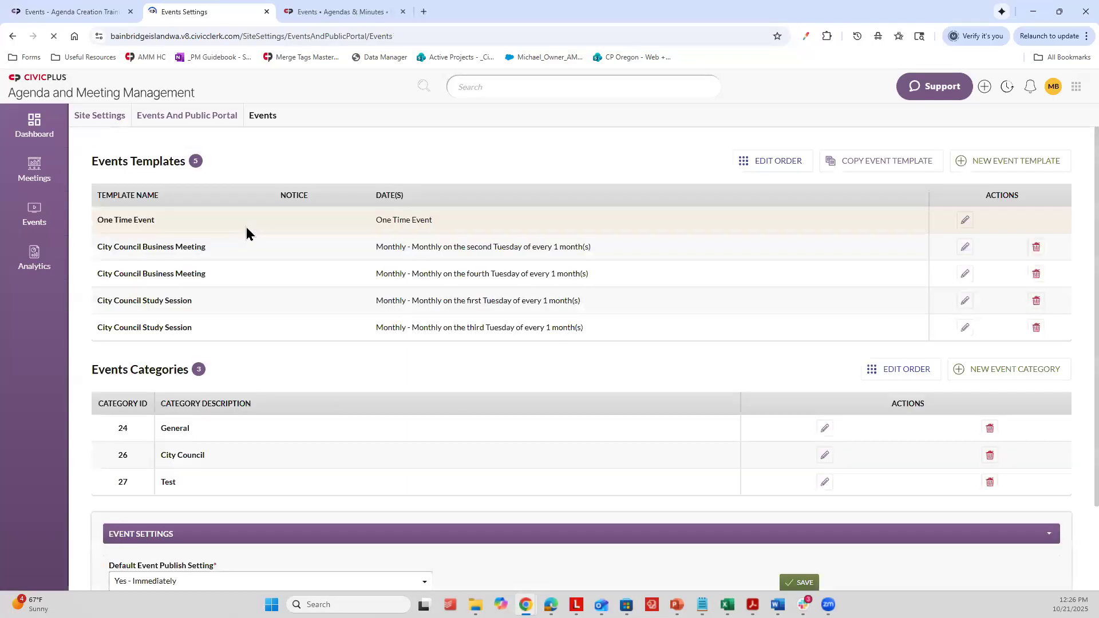
click(197, 121)
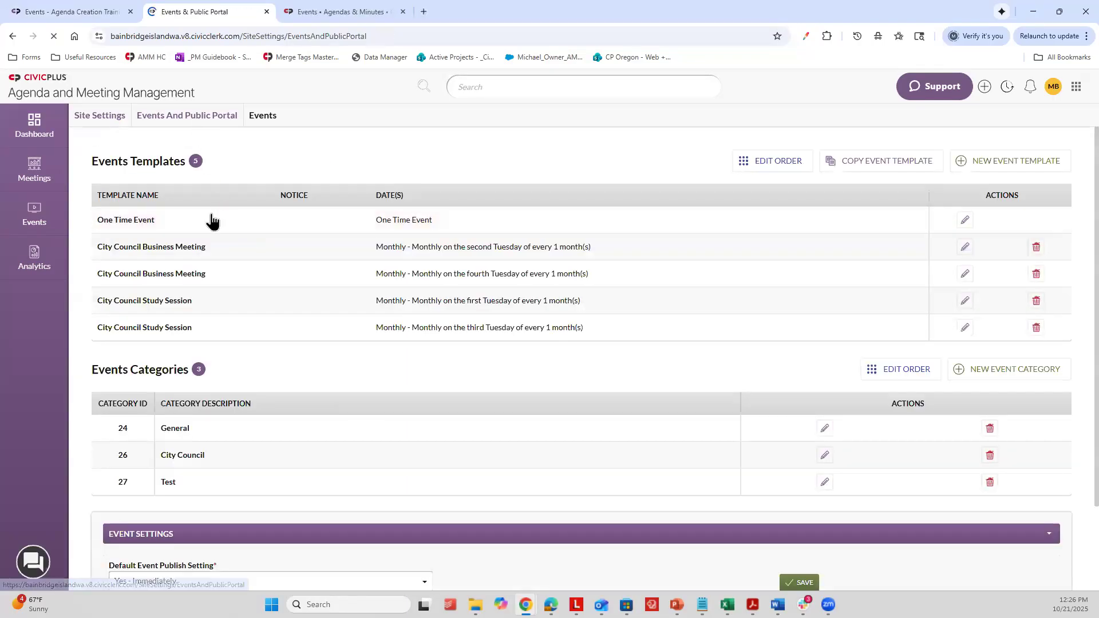
click(226, 184)
scroll(214, 355, down, 2)
scroll(217, 378, down, 13)
click(162, 448)
click(1073, 116)
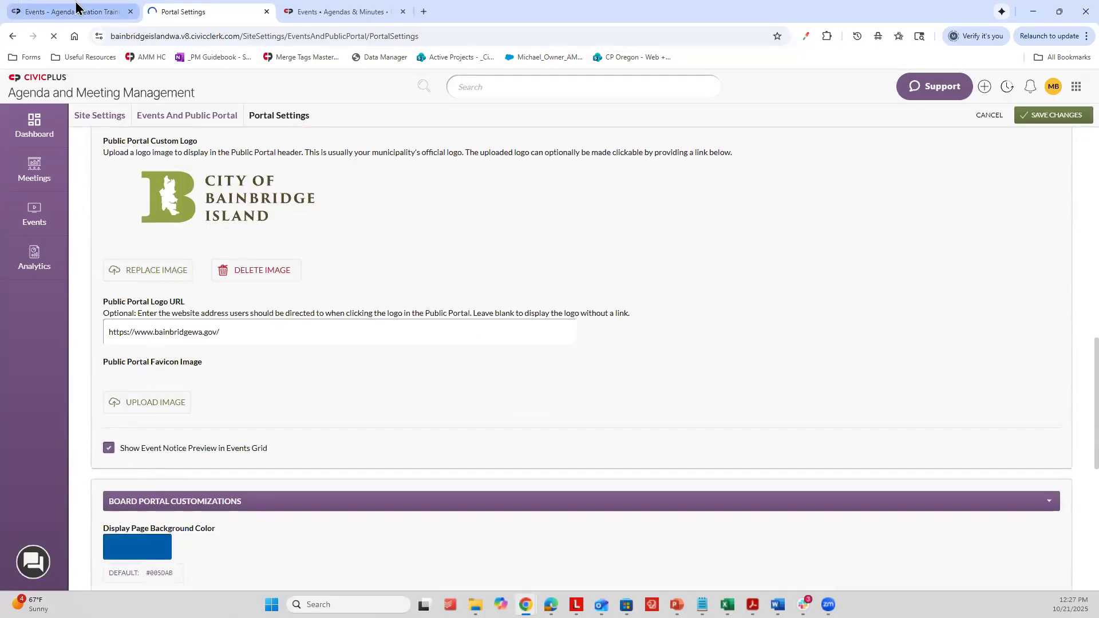
Step: Reload the public portal and check the Agenda Creation Training listing for its event notice
click(337, 5)
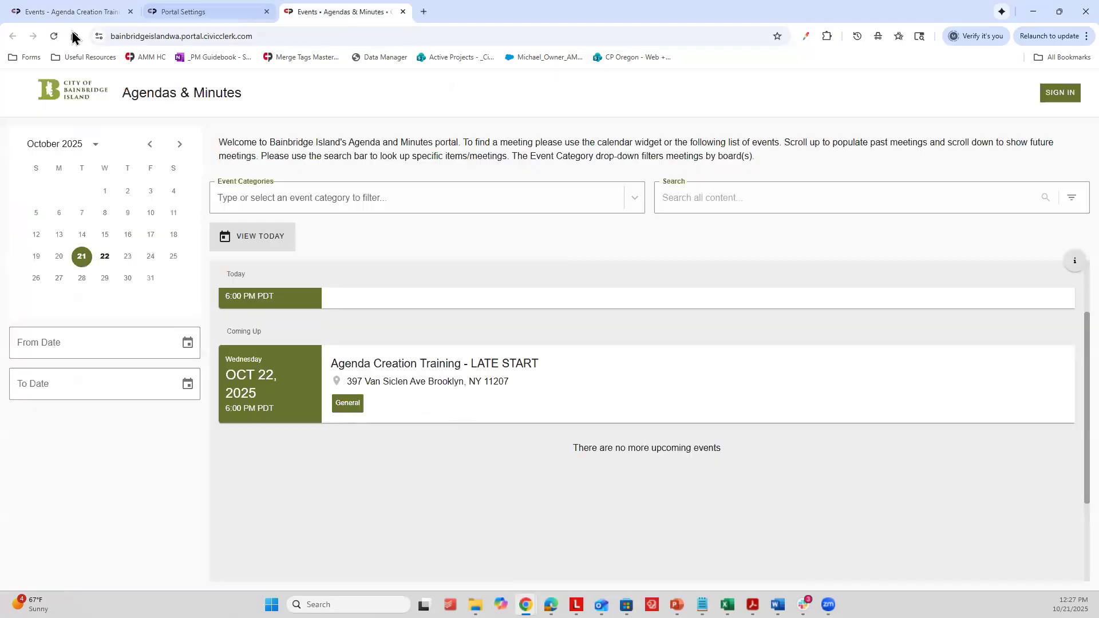
click(53, 36)
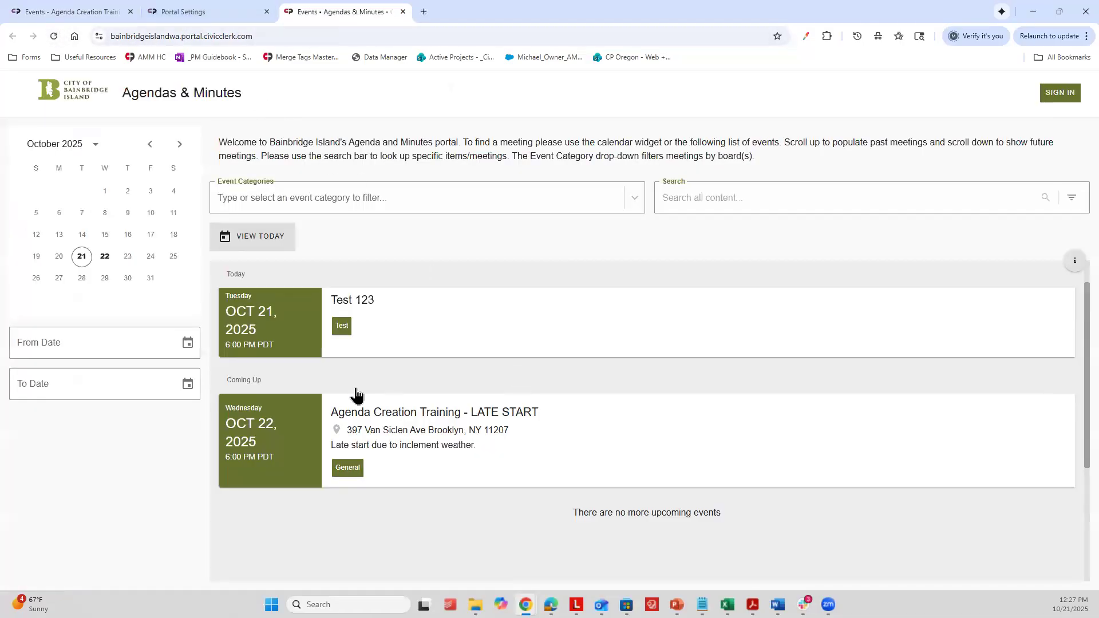
scroll(356, 395, down, 1)
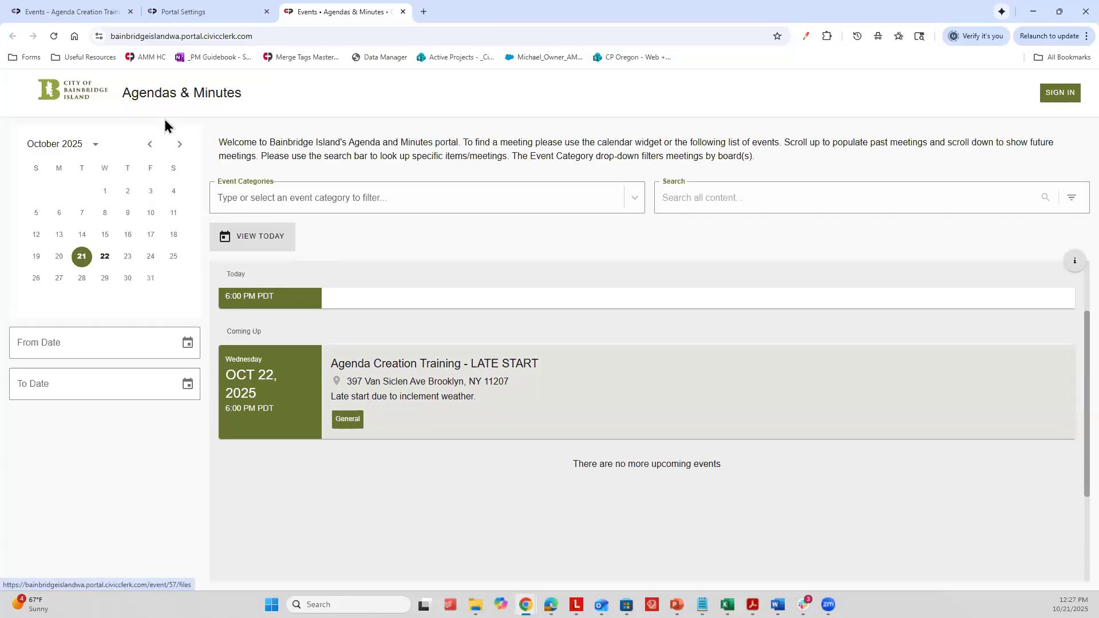
Step: Try a publish-on date of 10/31/2025 on the event's details page, then set the event back to Published
click(80, 11)
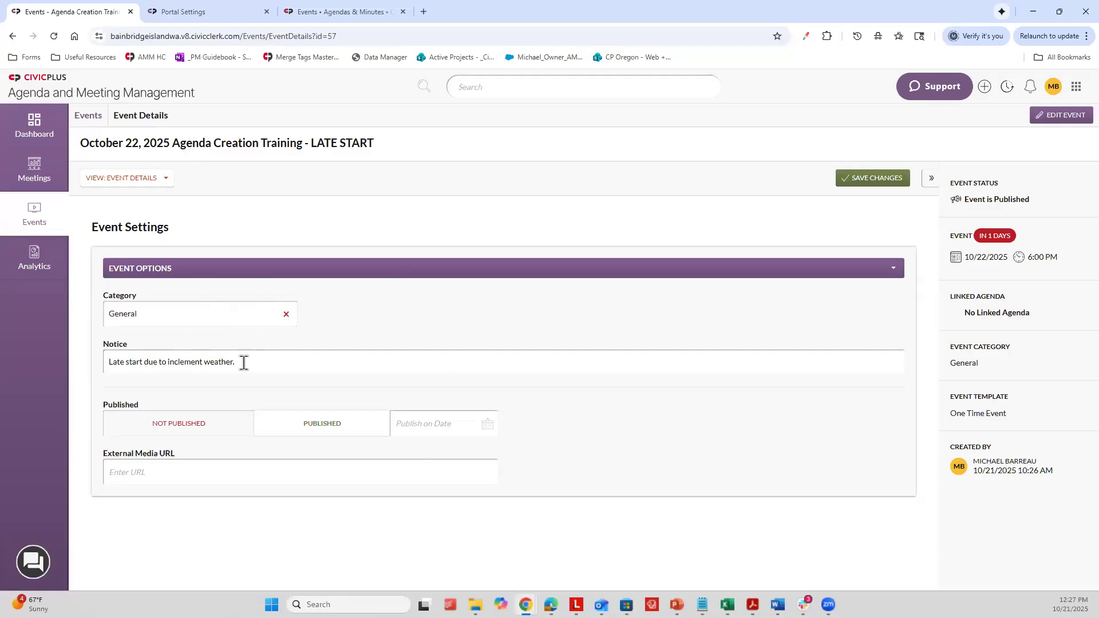
key(ctrl+plus)
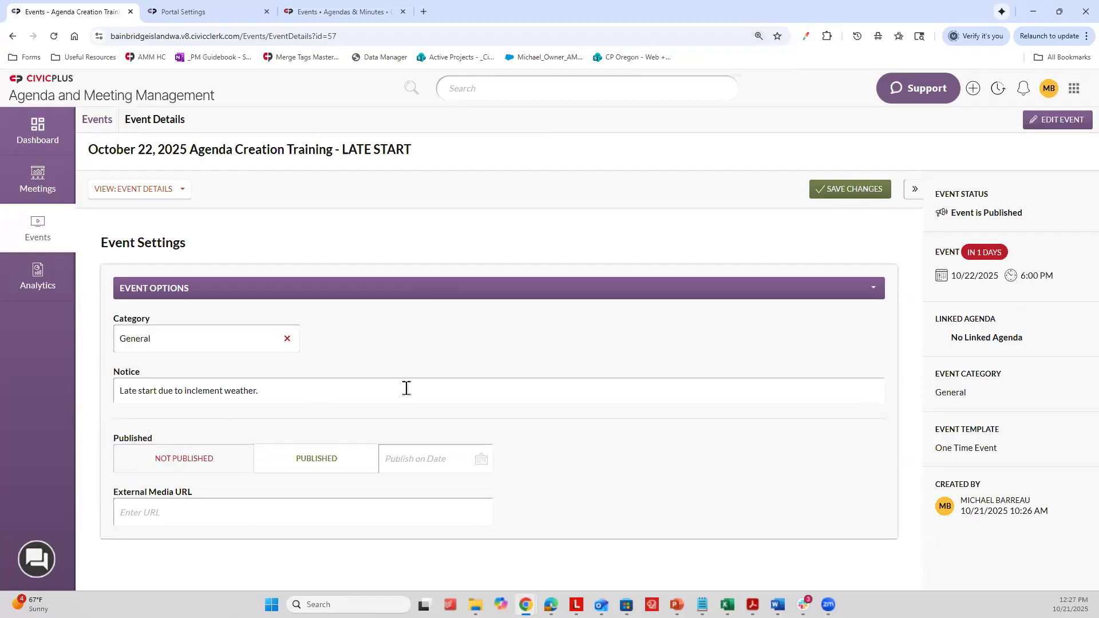
click(420, 464)
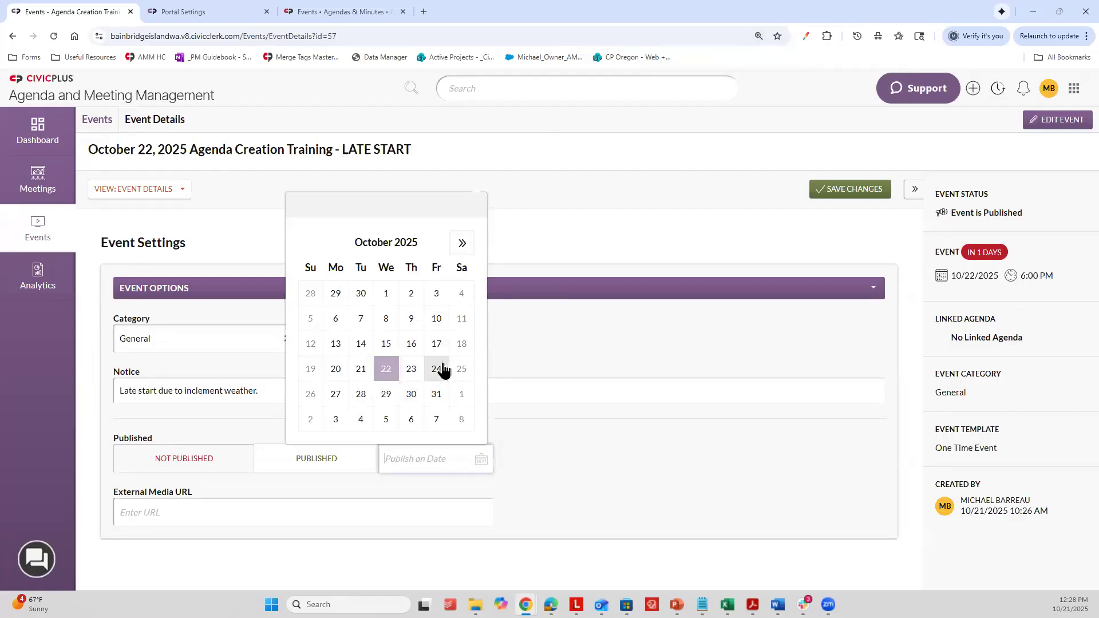
click(433, 389)
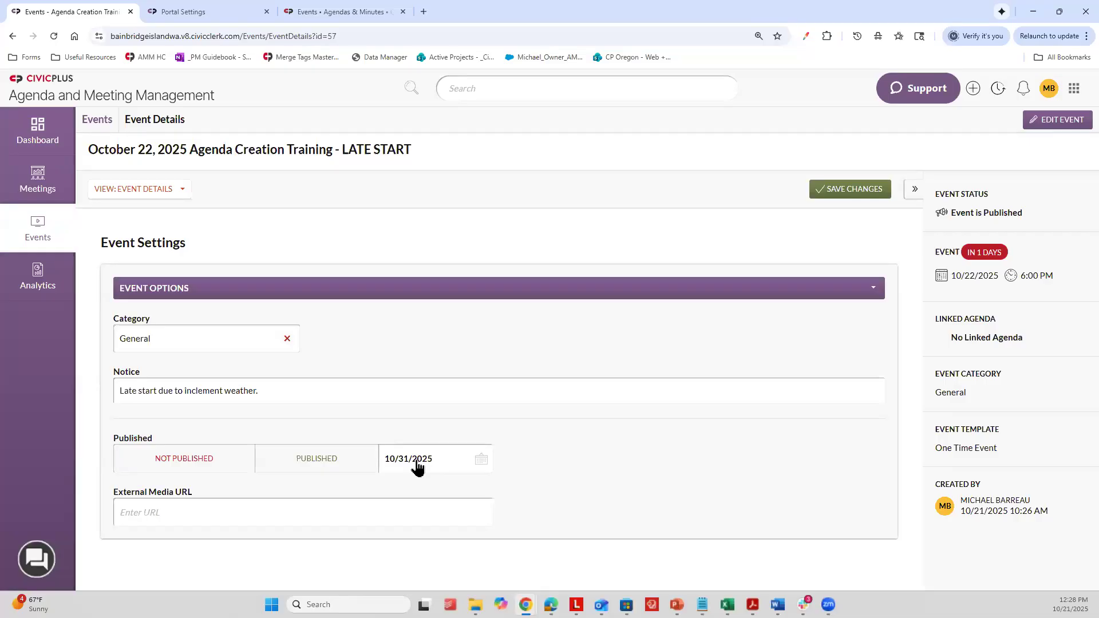
click(344, 466)
Step: Copy the Google home page address from a new browser tab into the event's External Media URL and save the changes
click(164, 518)
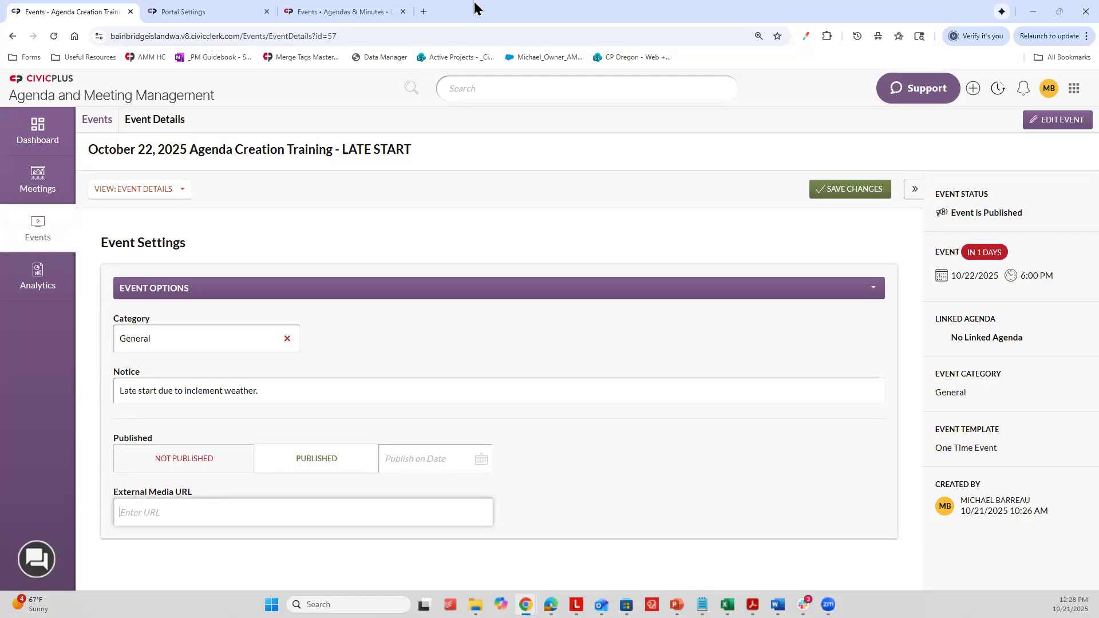
click(425, 9)
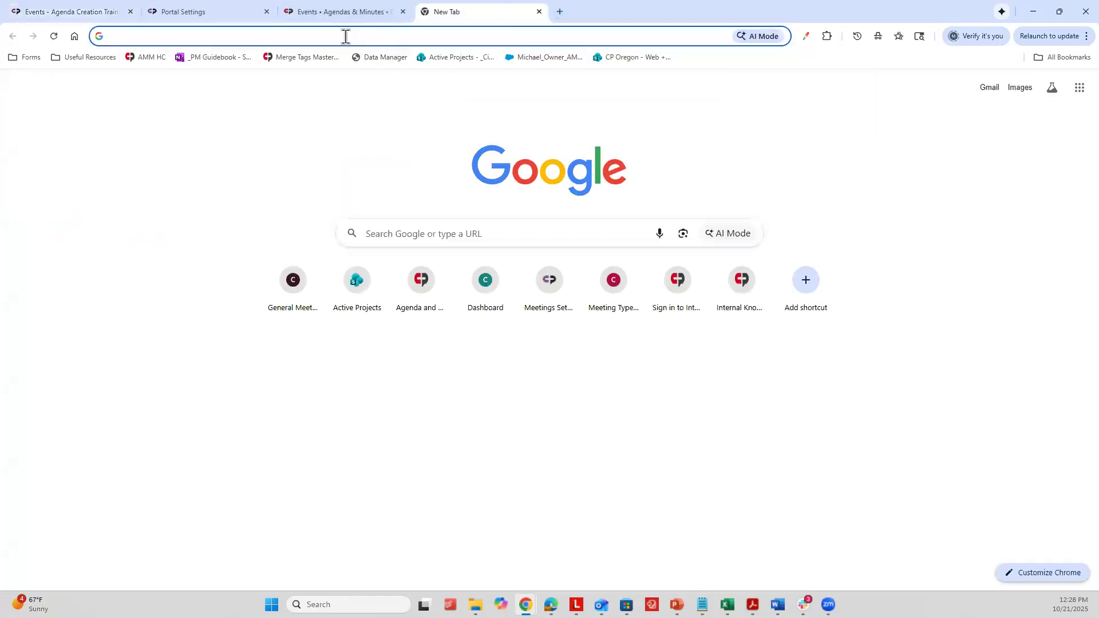
text(goo)
key(Return)
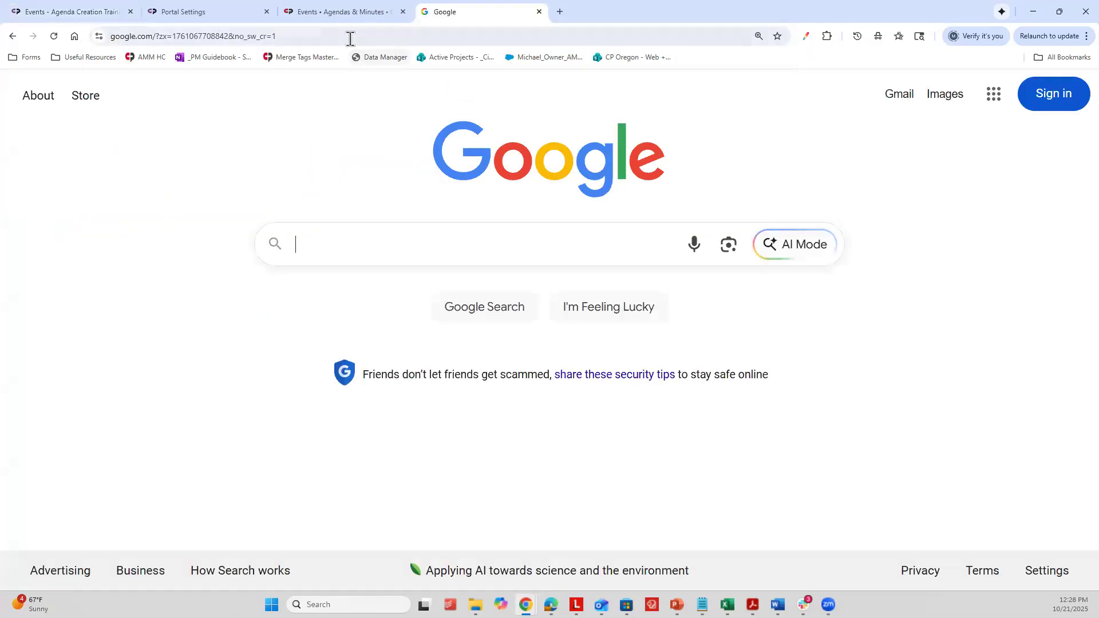
click(350, 39)
key(ctrl+c)
click(147, 6)
click(118, 10)
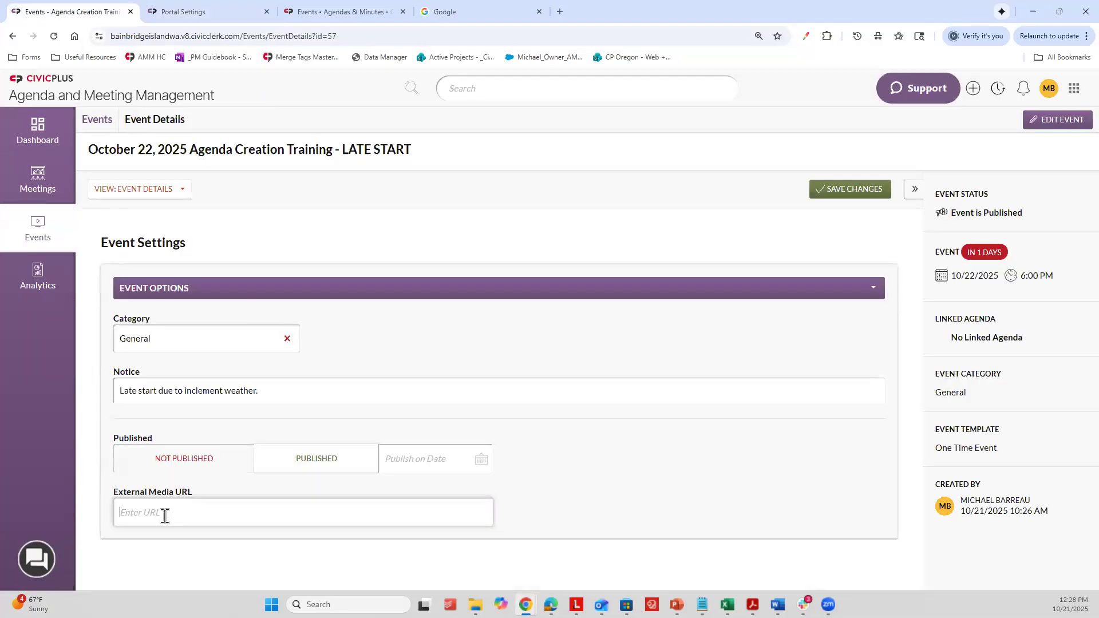
key(ctrl+v)
click(854, 183)
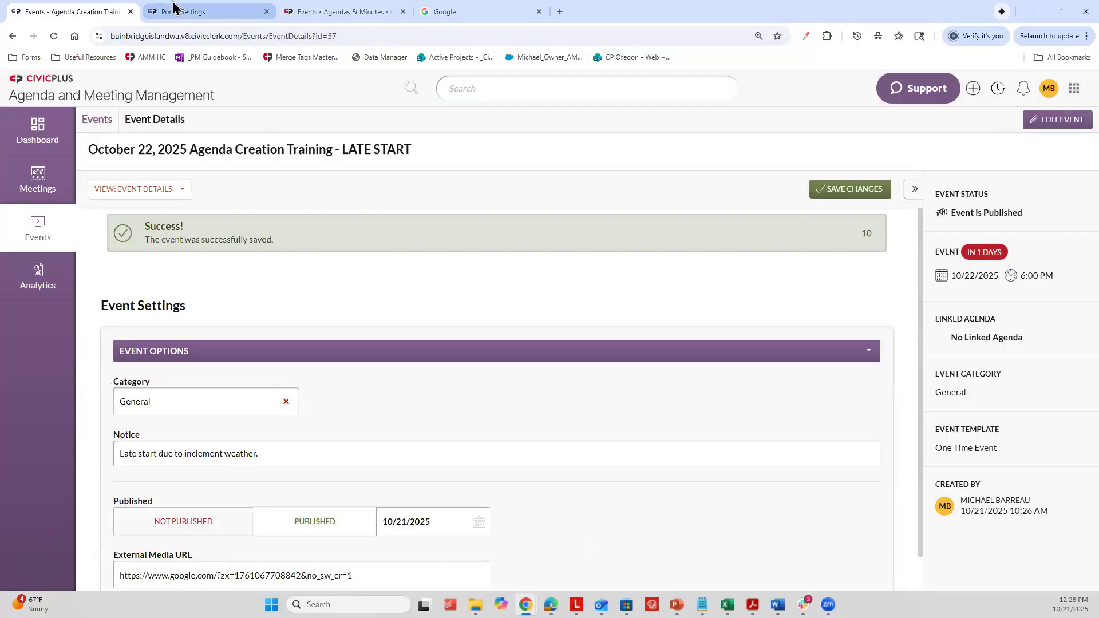
Step: Reload the public portal, test the event media link on the Agenda Creation Training listing, and return to the portal
click(206, 10)
key(ctrl+Tab)
click(54, 36)
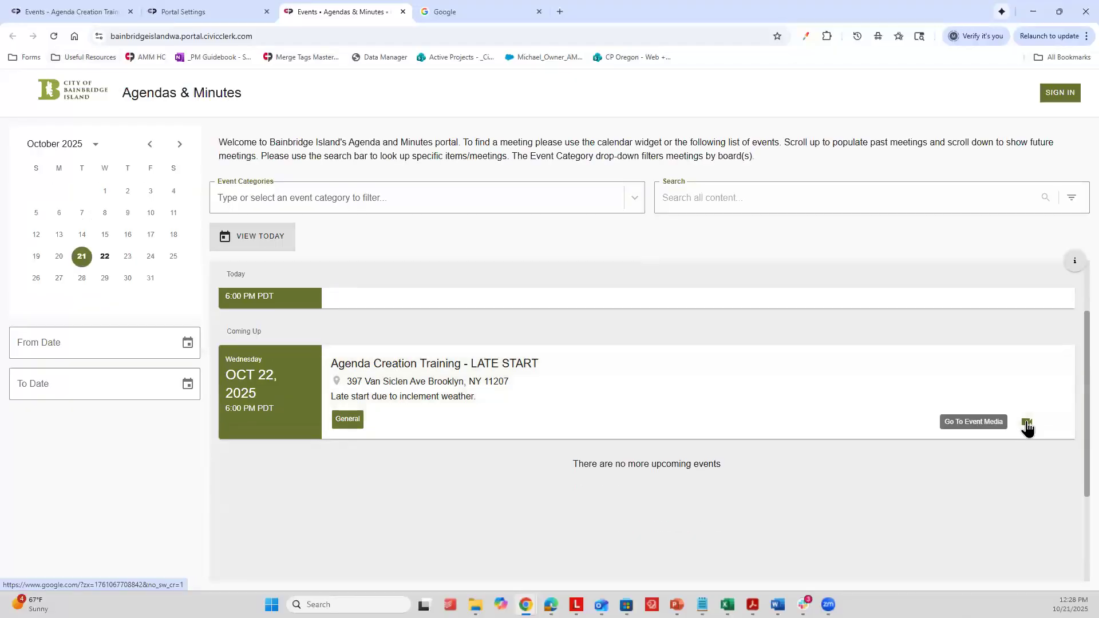
click(1027, 426)
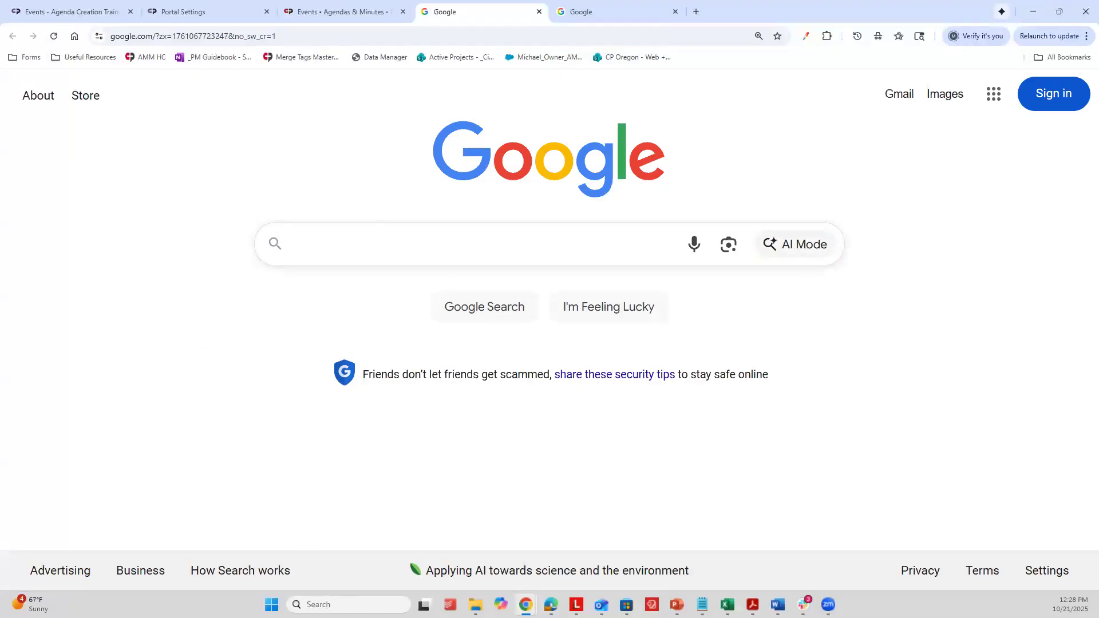
click(111, 11)
click(340, 10)
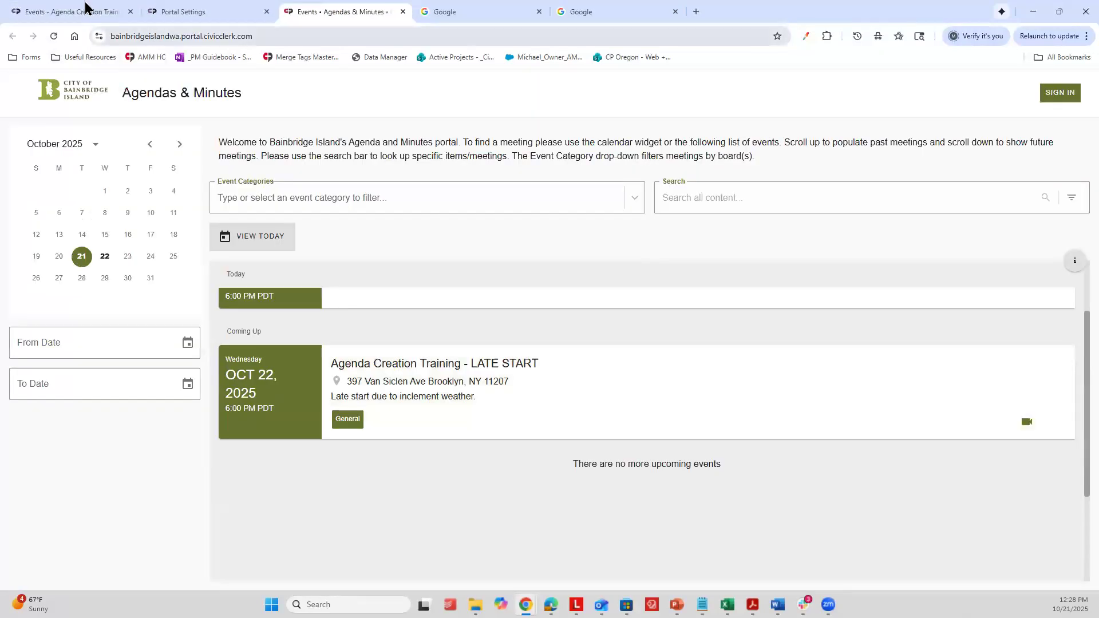
Step: Review the linked agenda information in the event details, then view the event's meeting files on the public portal
click(84, 8)
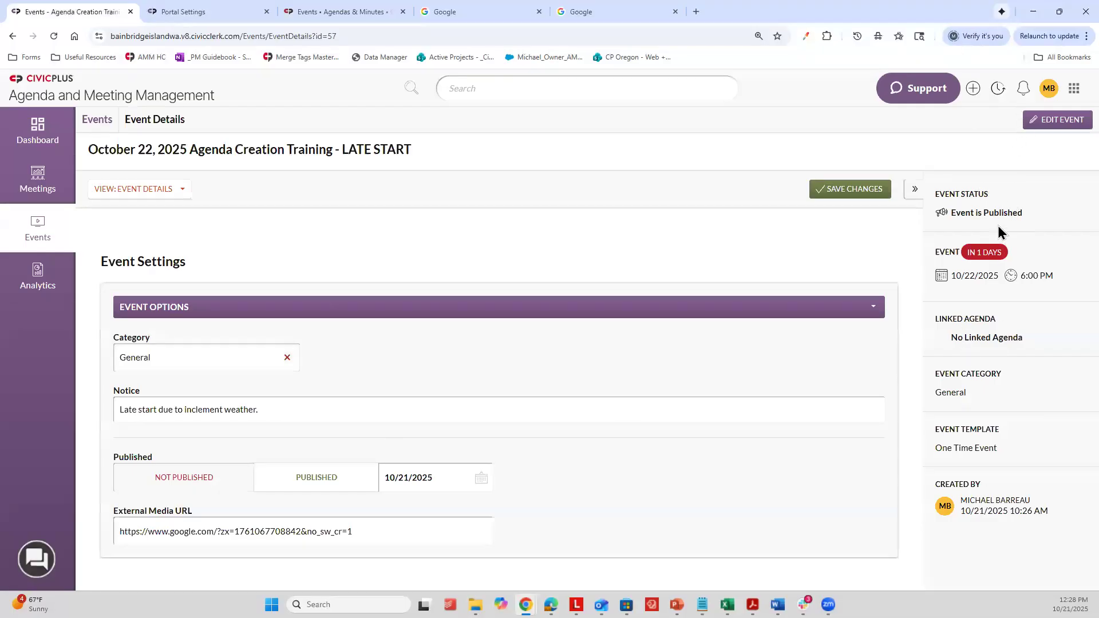
drag(1030, 342, 934, 318)
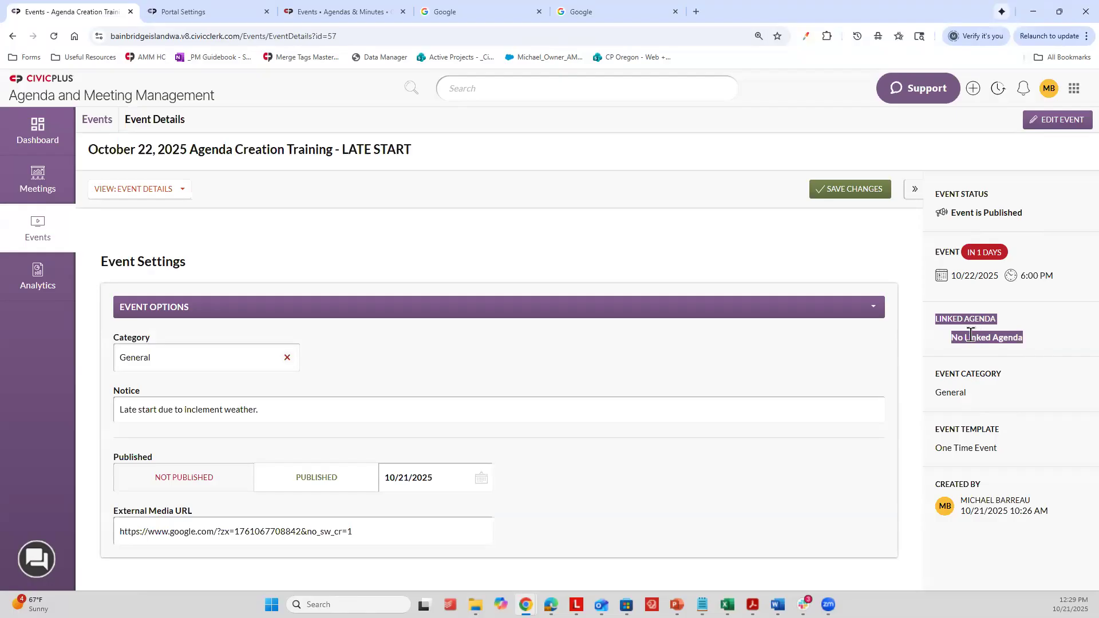
click(940, 345)
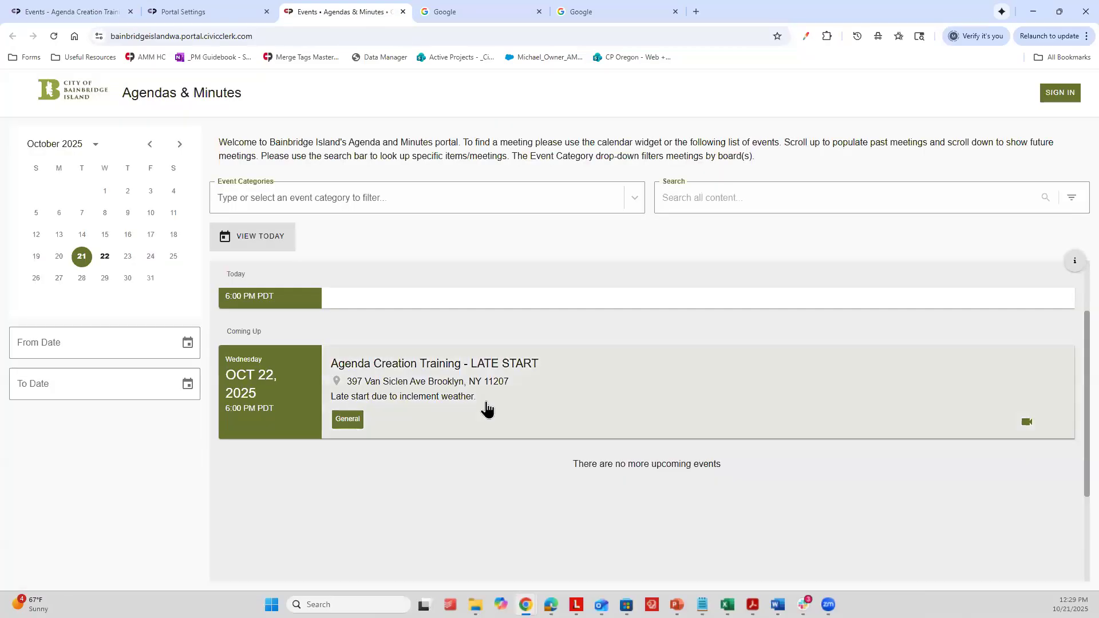
click(521, 401)
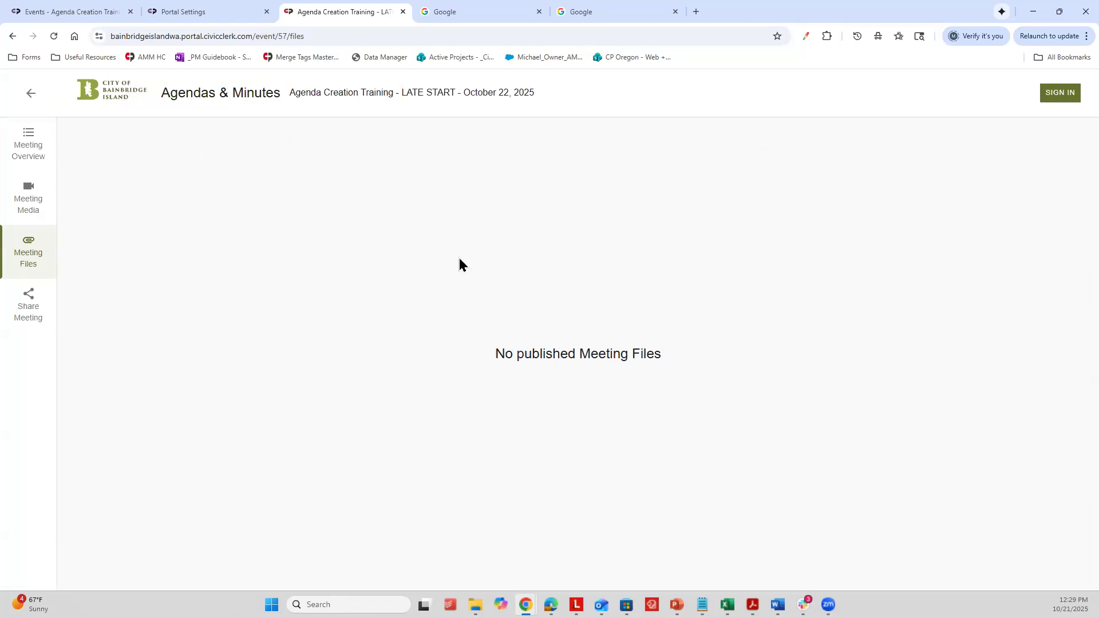
Step: Return to the event details and examine the linked agenda and event date in the summary, collapsing and expanding it
click(55, 7)
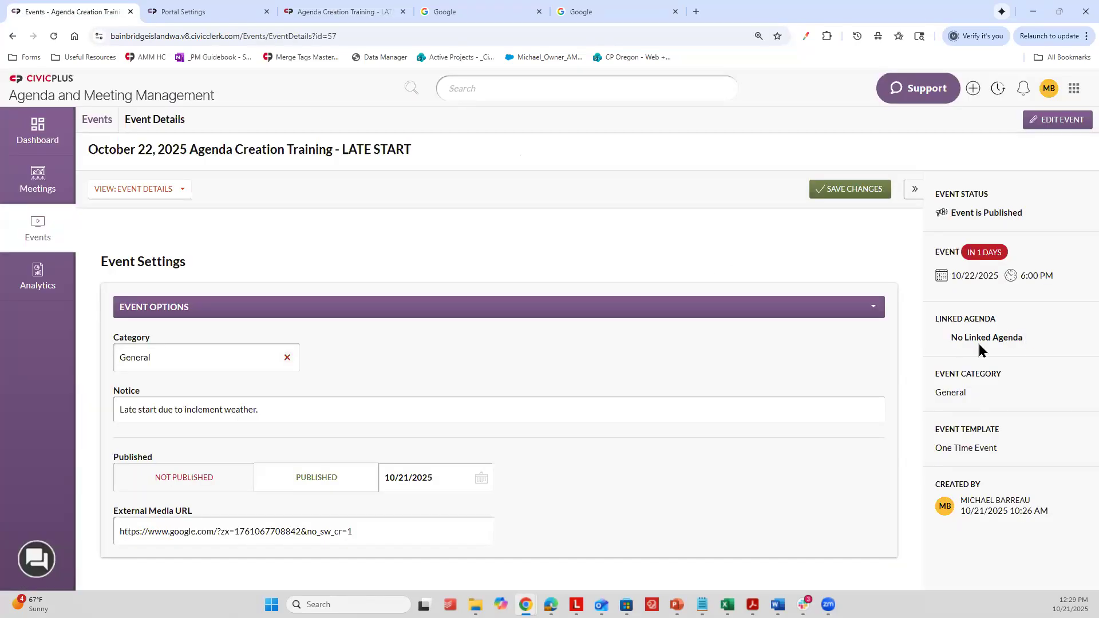
drag(1027, 340, 952, 333)
click(980, 275)
click(914, 189)
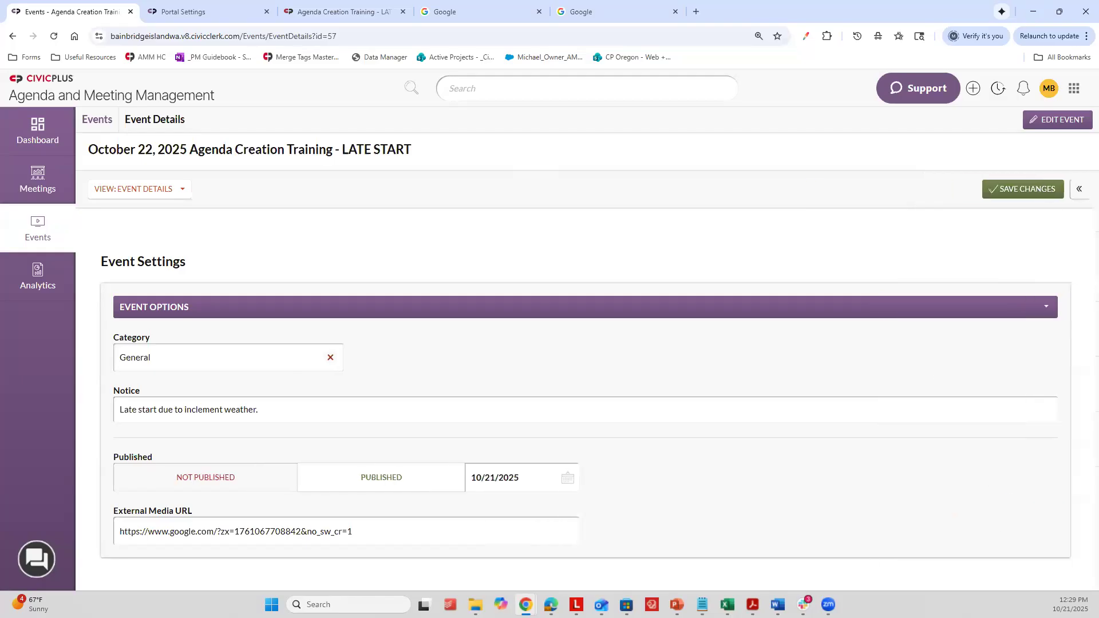
click(1081, 189)
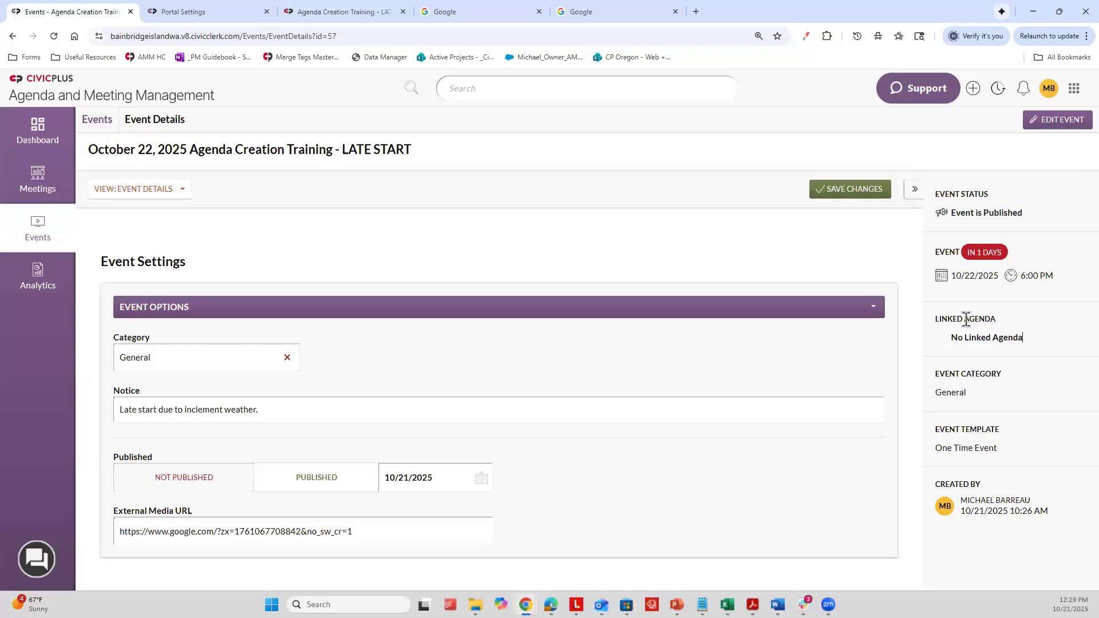
drag(966, 319, 984, 309)
click(1017, 307)
Step: Open the event for editing, review its name, notice, date, time and address fields, and cancel without changes
click(1057, 118)
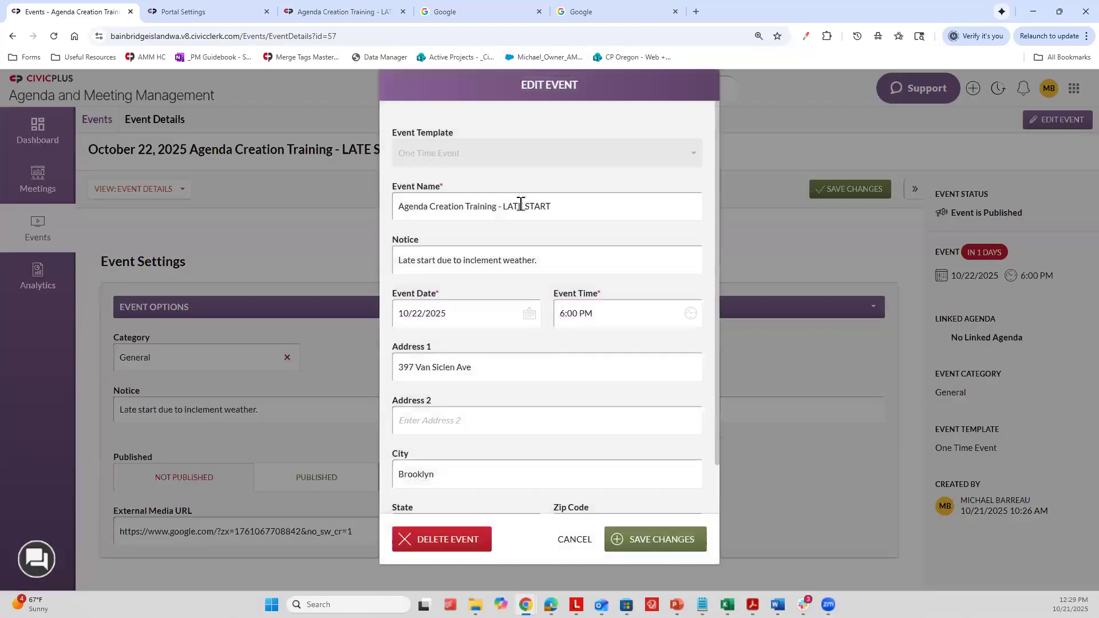
scroll(532, 309, down, 1)
scroll(536, 355, up, 1)
click(578, 549)
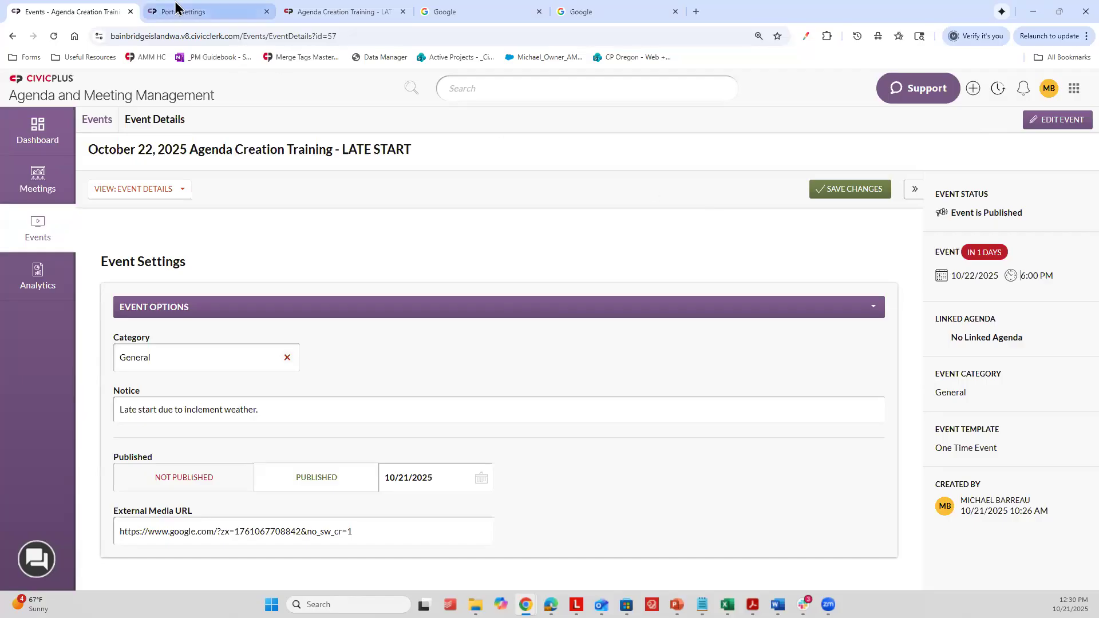
Step: Open a fresh public portal from the account options, close the leftover Google, Portal Settings and event files tabs, and return to the event details
click(1047, 90)
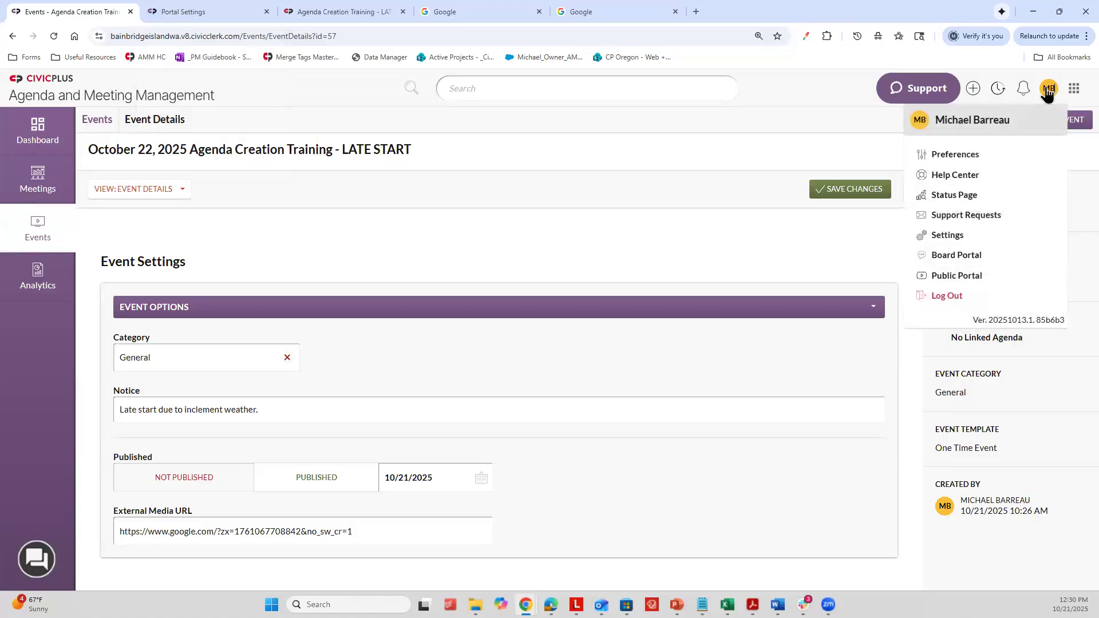
click(960, 277)
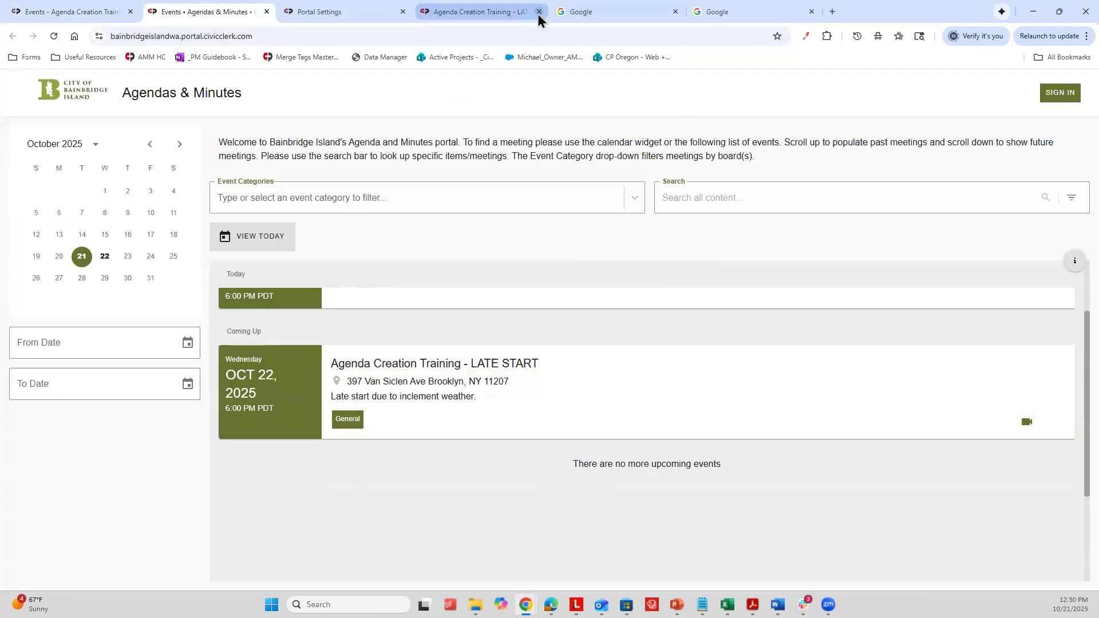
click(677, 11)
click(676, 12)
click(352, 12)
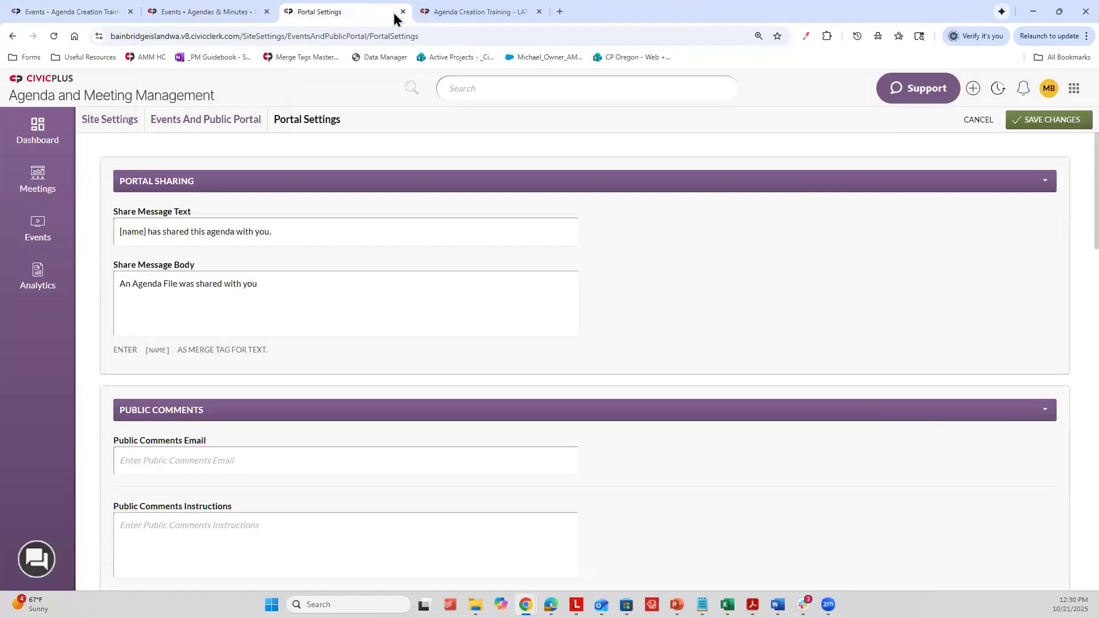
click(403, 12)
click(403, 12)
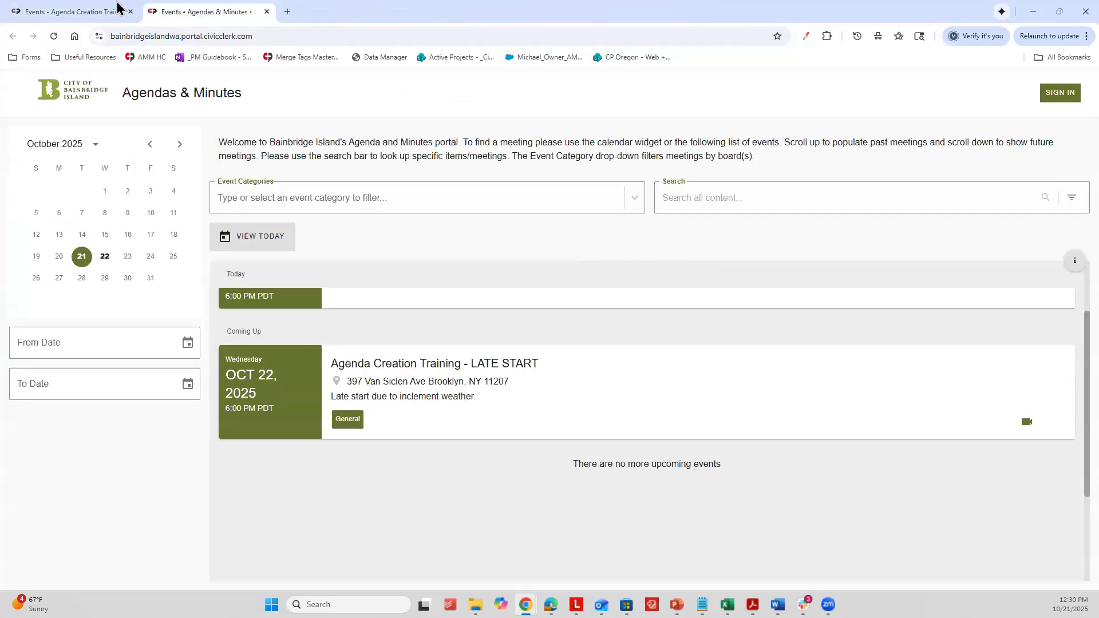
click(116, 7)
click(1049, 92)
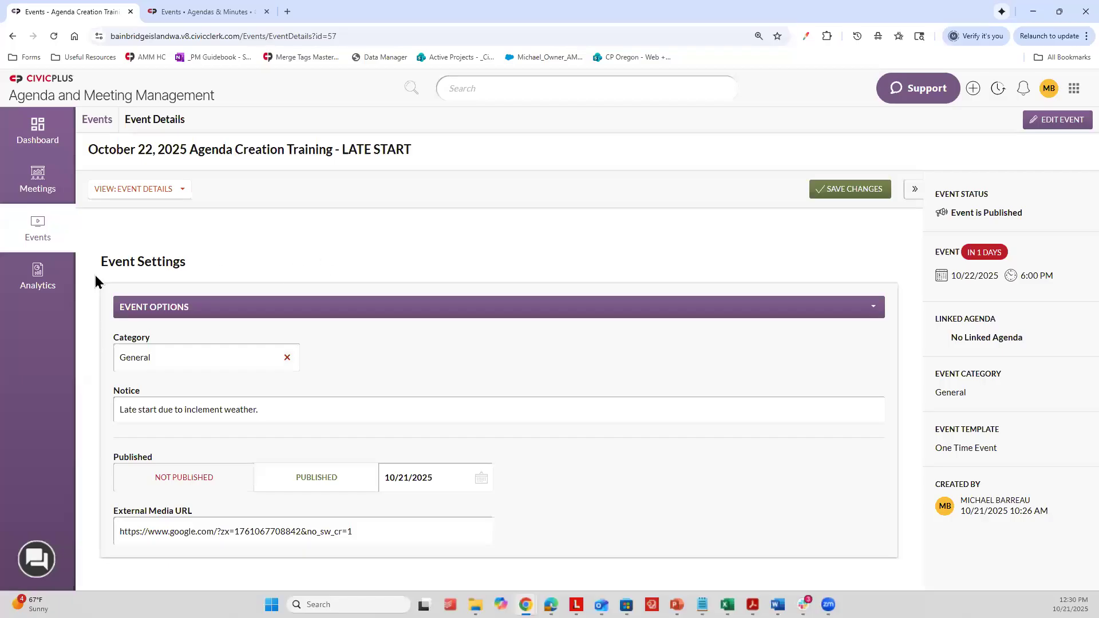
Step: Start a new agenda in Meetings and name it Agenda Creation Training
click(46, 183)
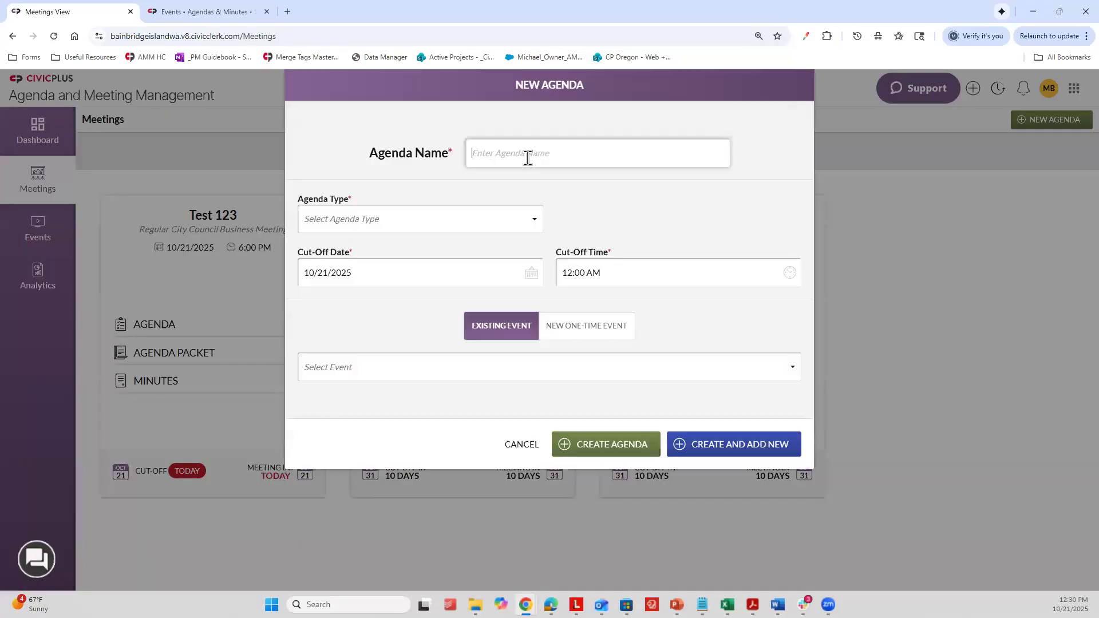
click(527, 157)
text(Agenda zc)
key(BackSpace)
key(BackSpace)
text(Creation Training)
Step: Set the agenda type to Planning Commission, link the existing 10/22/2025 event Agenda Creation Training - LATE START, and create the agenda
click(343, 221)
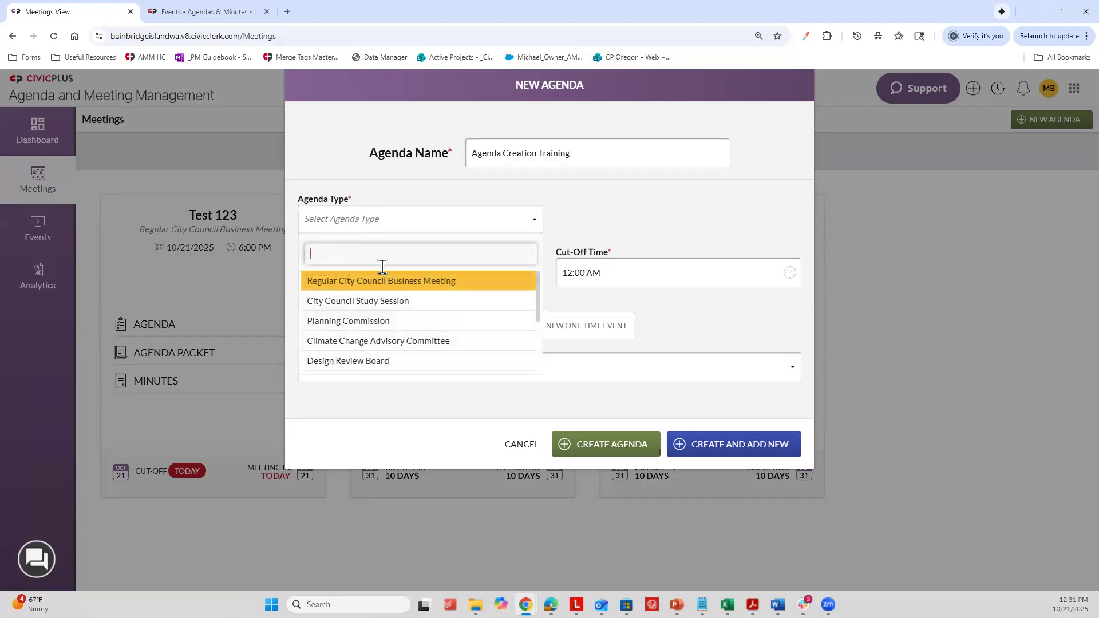
click(358, 319)
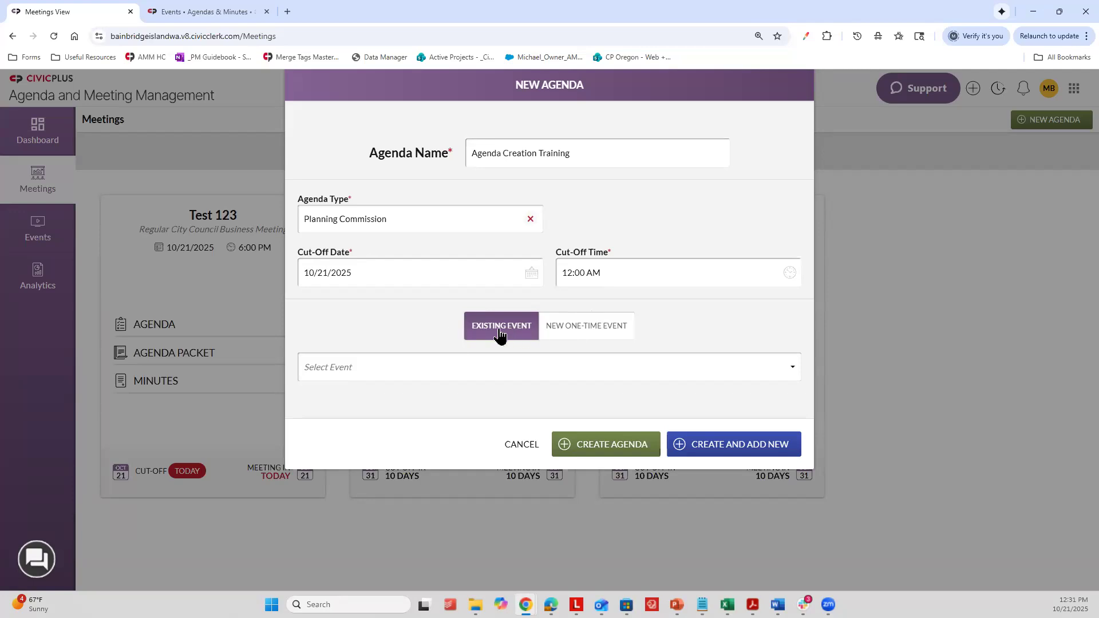
click(382, 371)
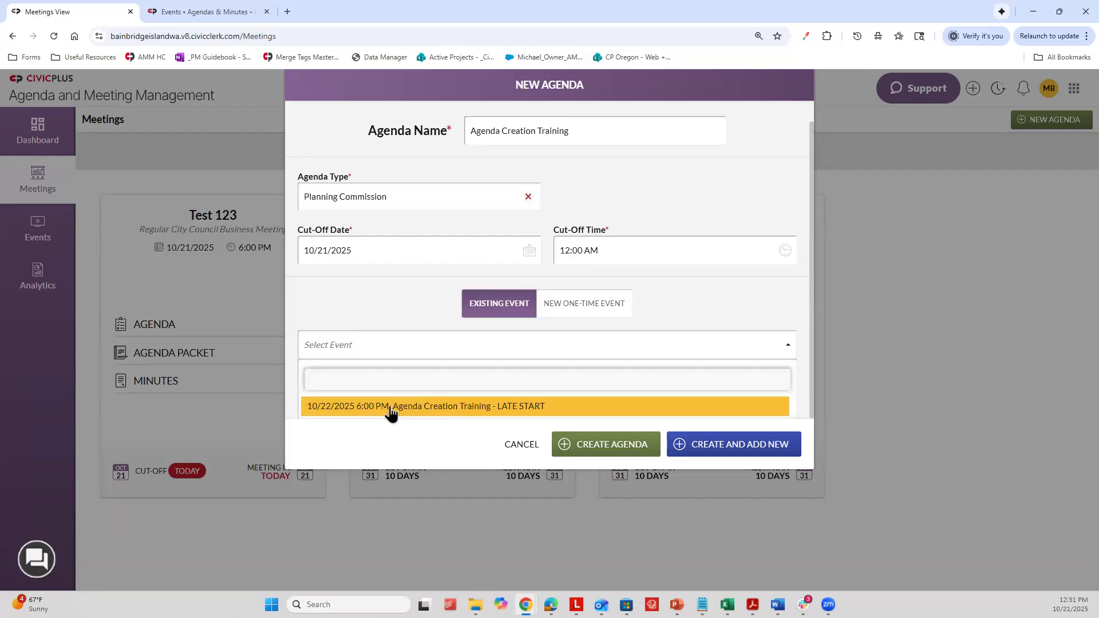
click(482, 407)
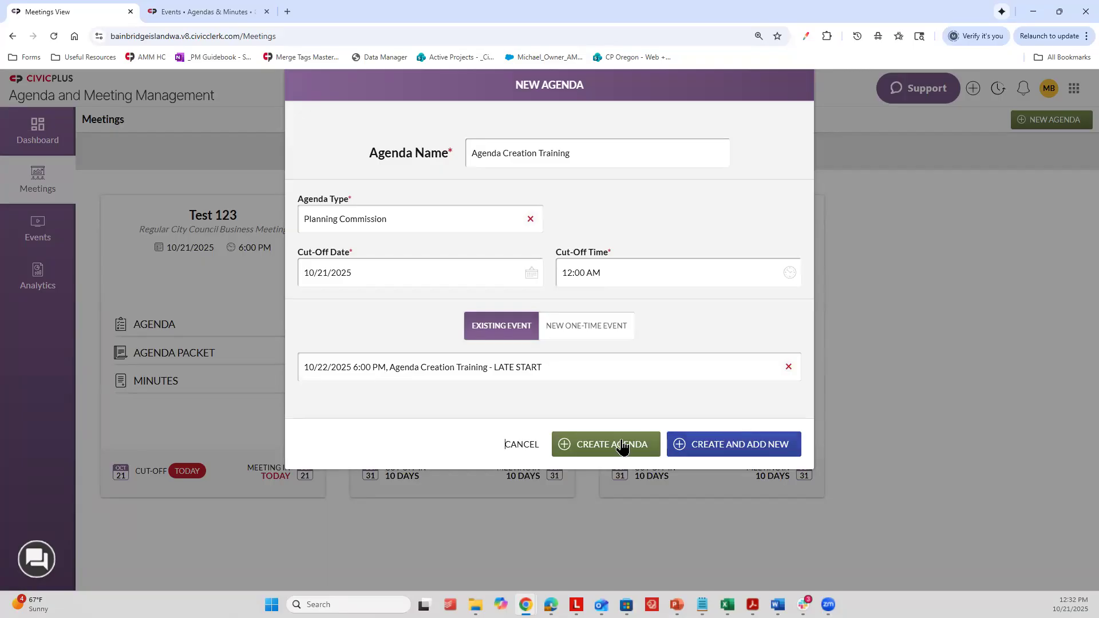
click(584, 445)
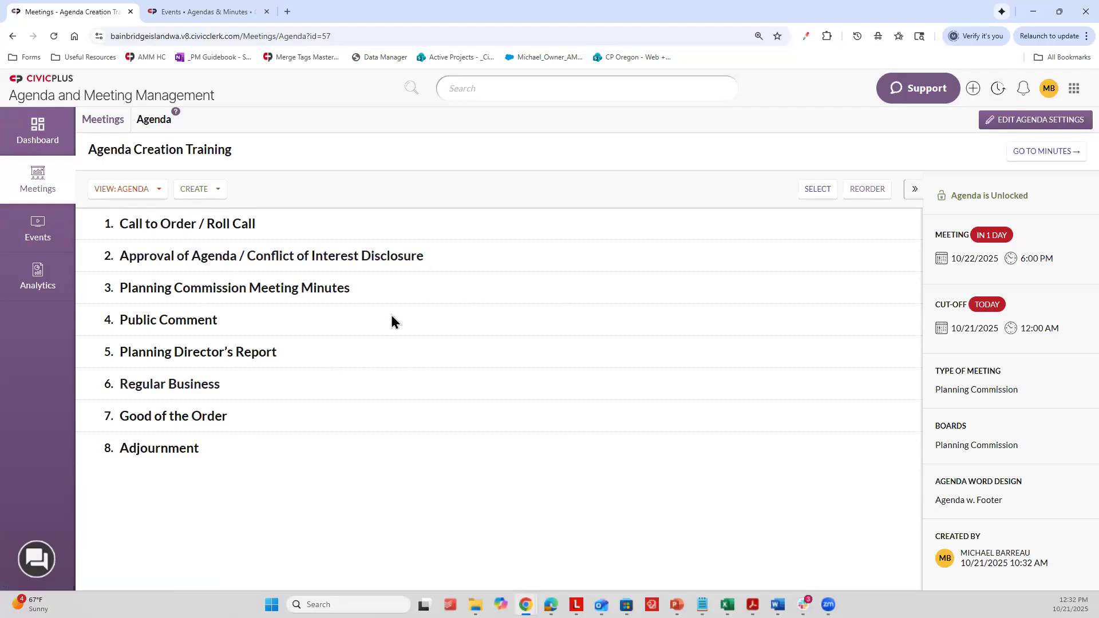
Step: Create a new agenda section named NEW SECTION, leaving the section text blank
key(ctrl+plus)
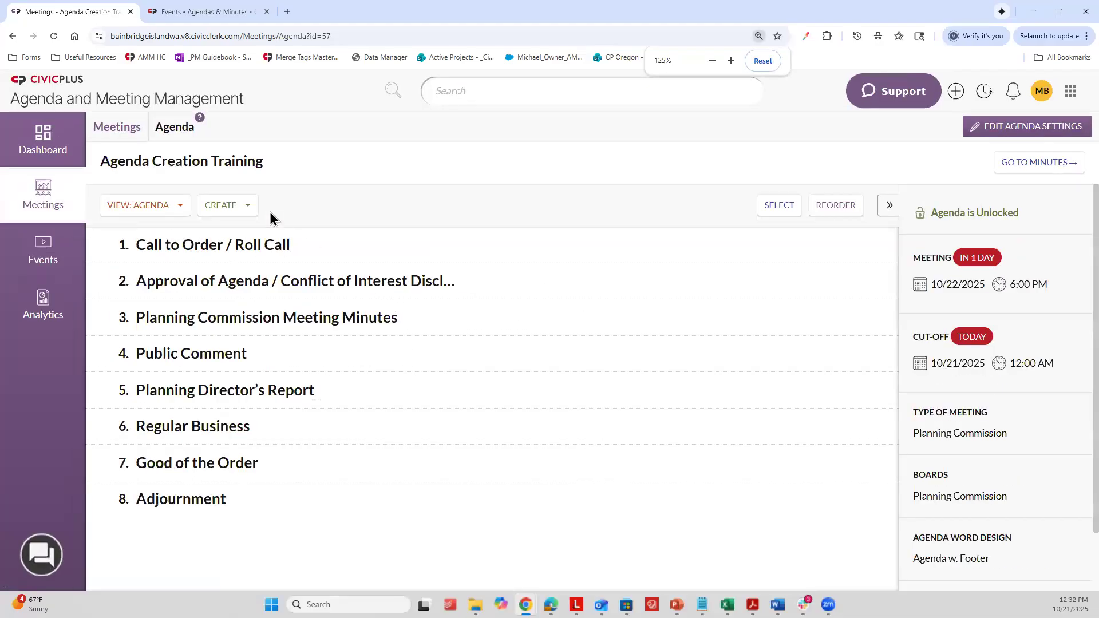
click(229, 213)
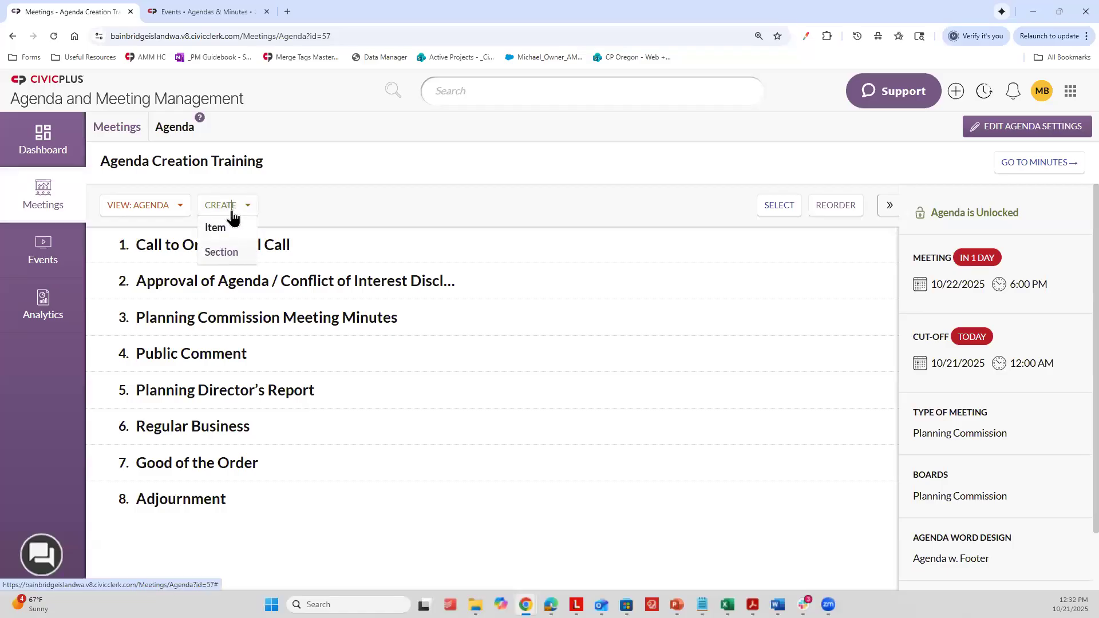
click(223, 252)
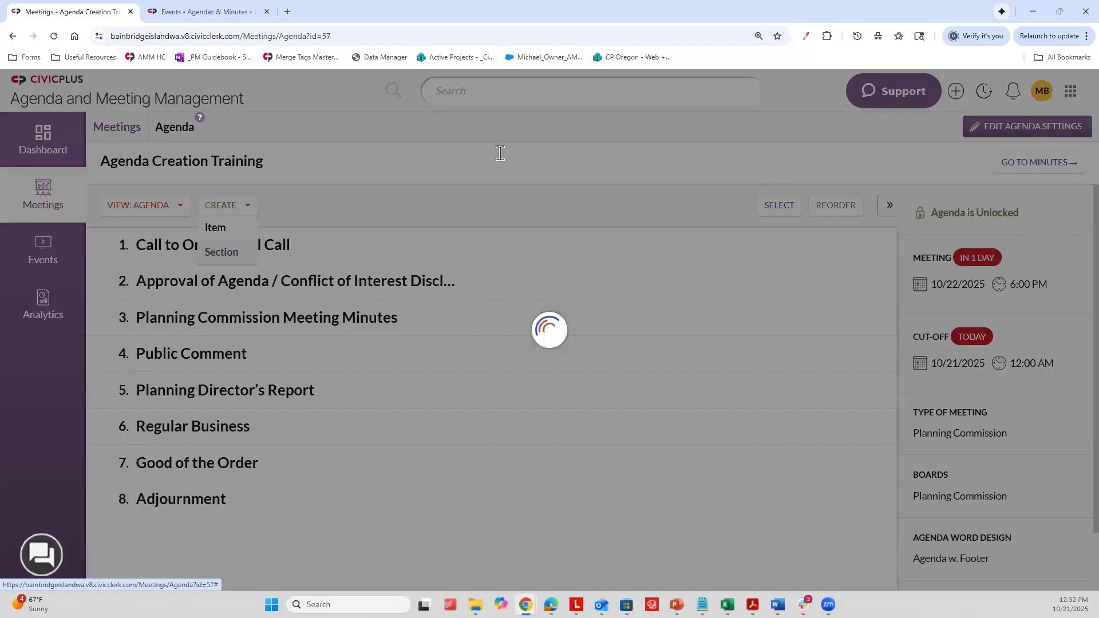
click(484, 167)
text(NEW SECTION)
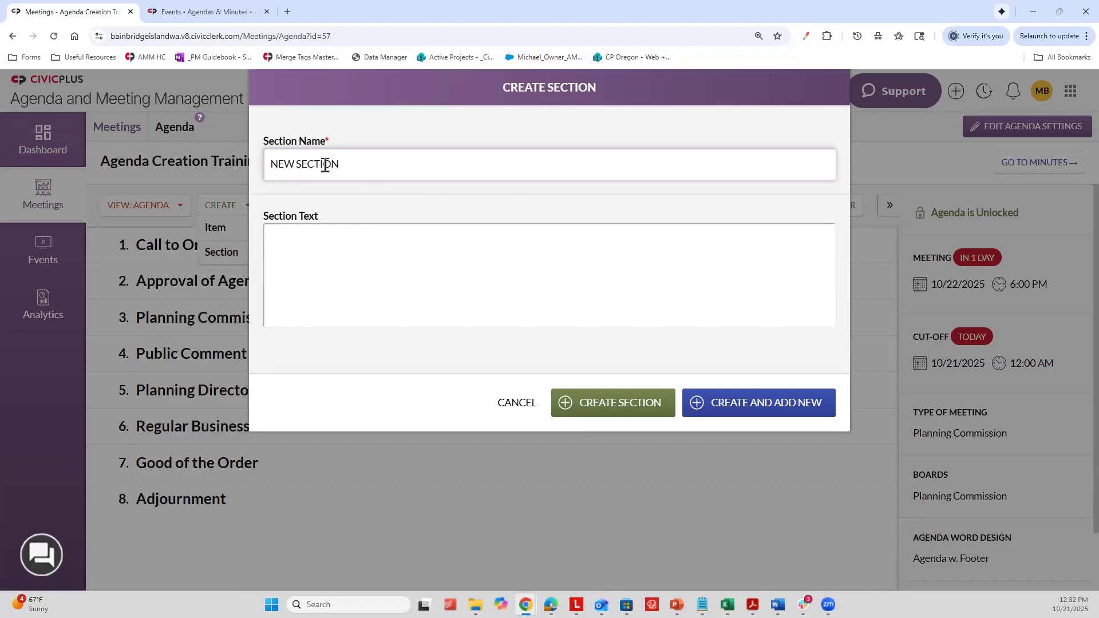
click(335, 256)
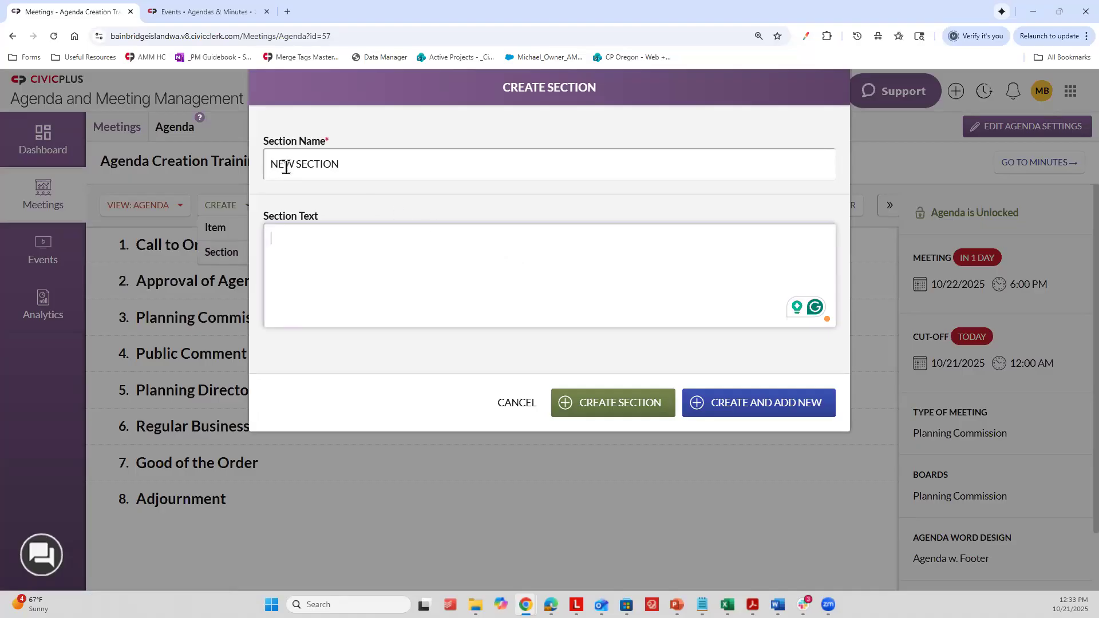
click(611, 407)
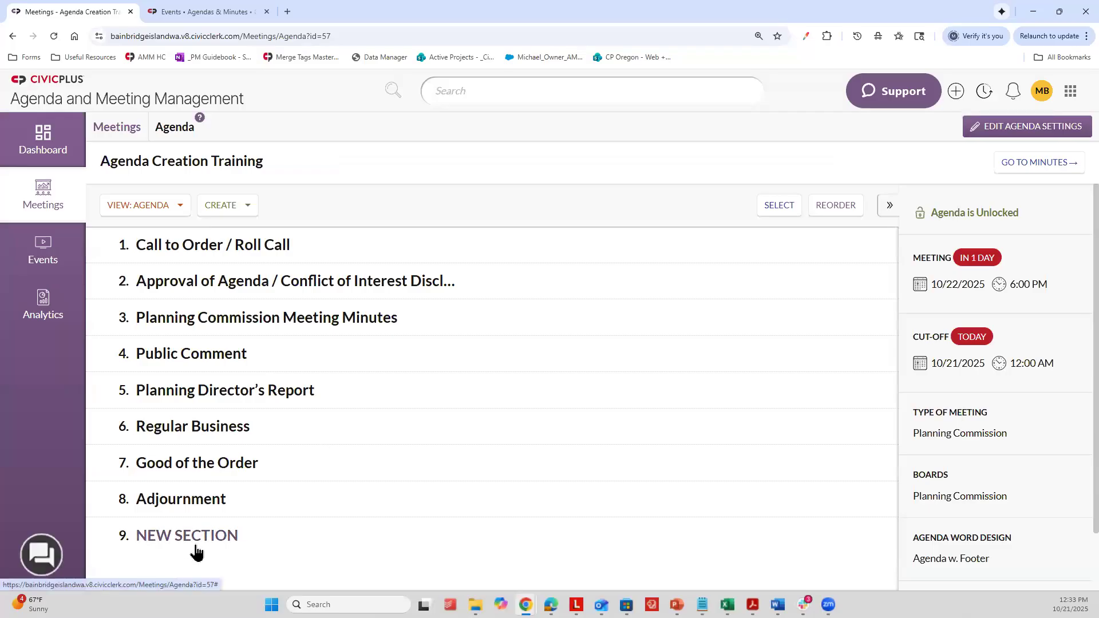
Step: Reorder the agenda so NEW SECTION comes directly after Call to Order / Roll Call, save the changes, and return to the agenda
click(833, 207)
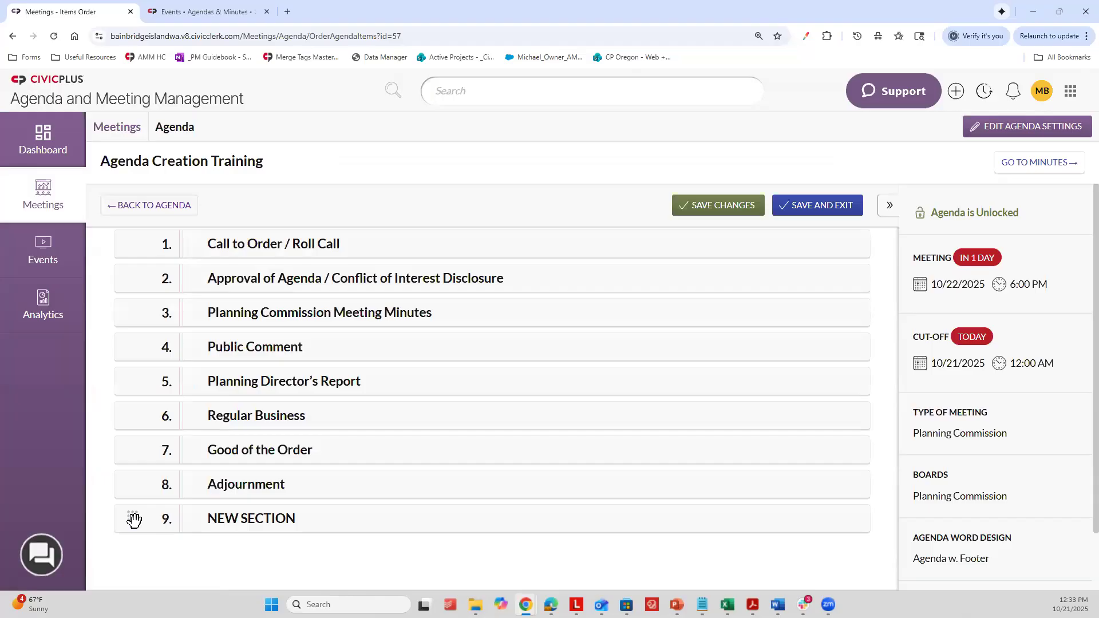
drag(134, 520, 623, 221)
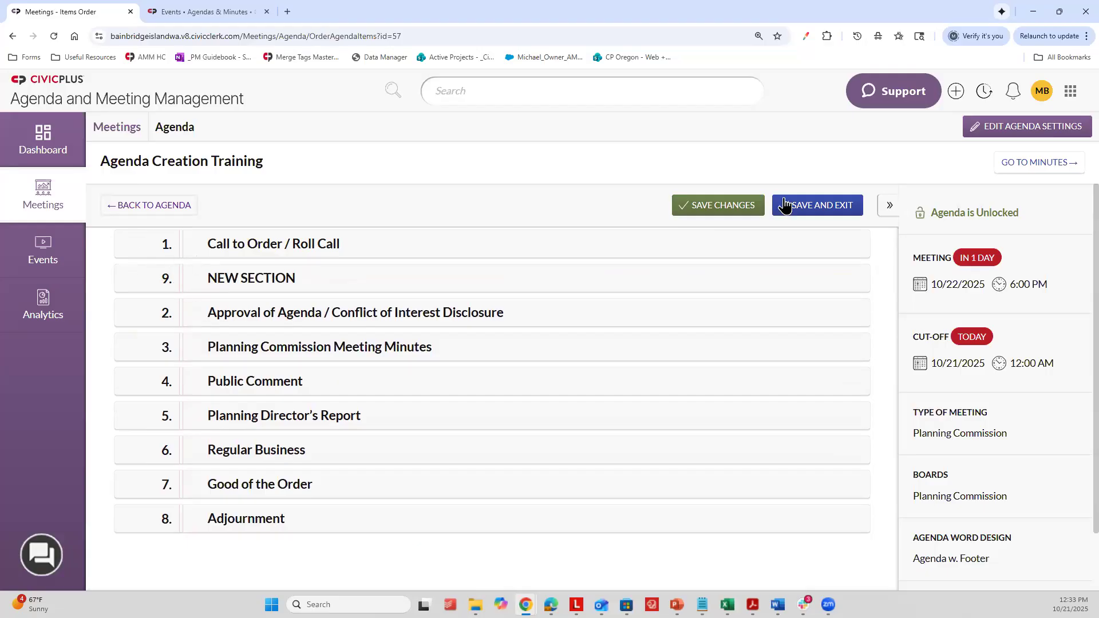
click(724, 209)
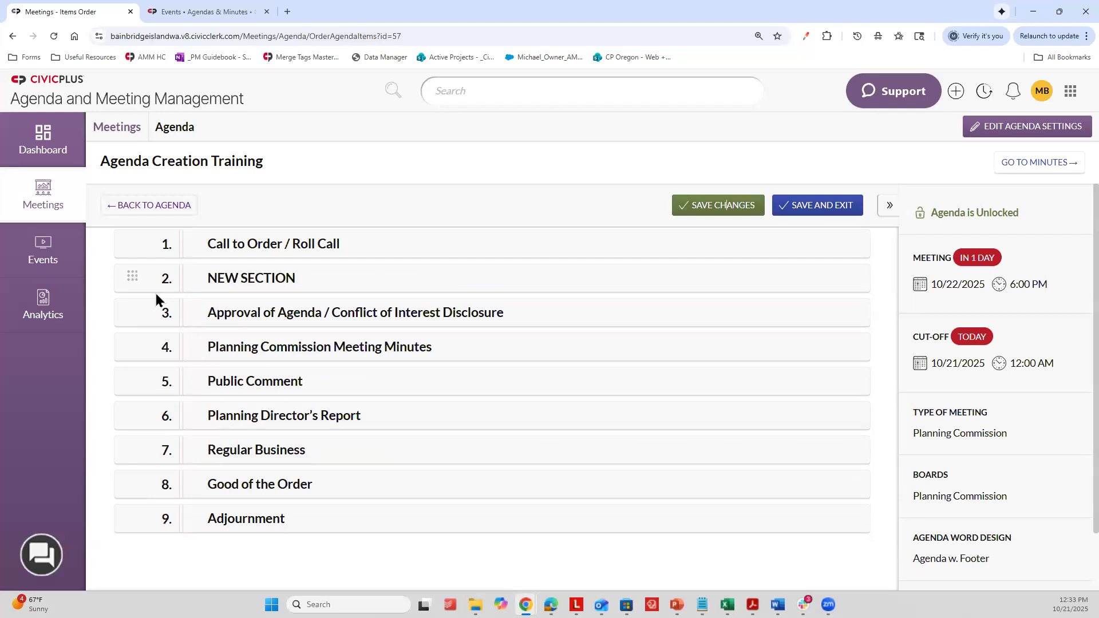
click(173, 207)
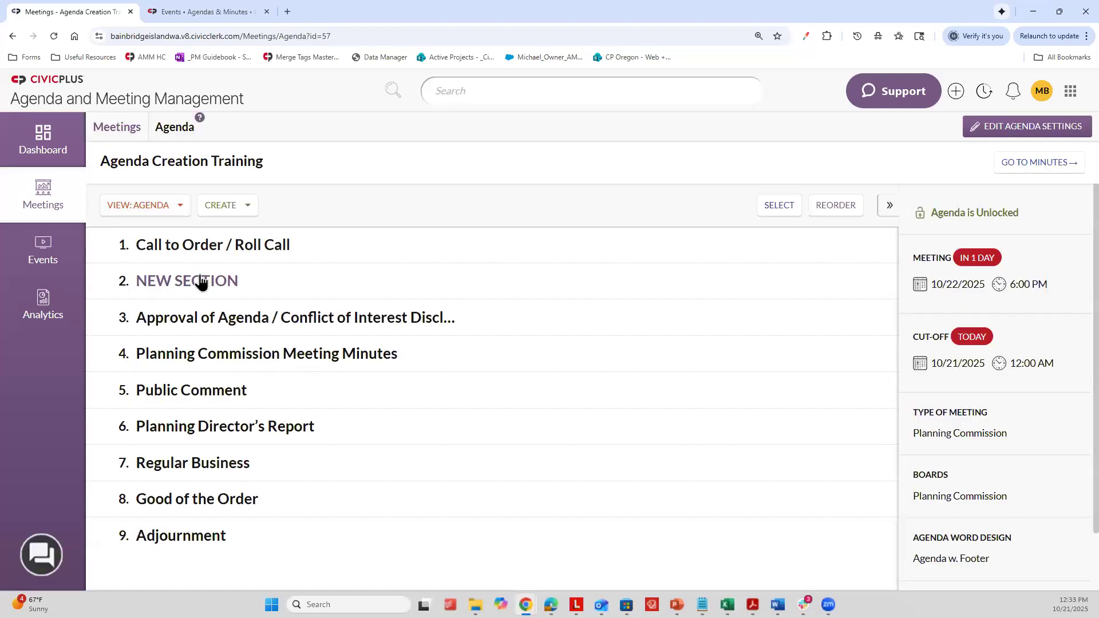
Step: Start a new agenda item under NEW SECTION and name it New Item
click(236, 213)
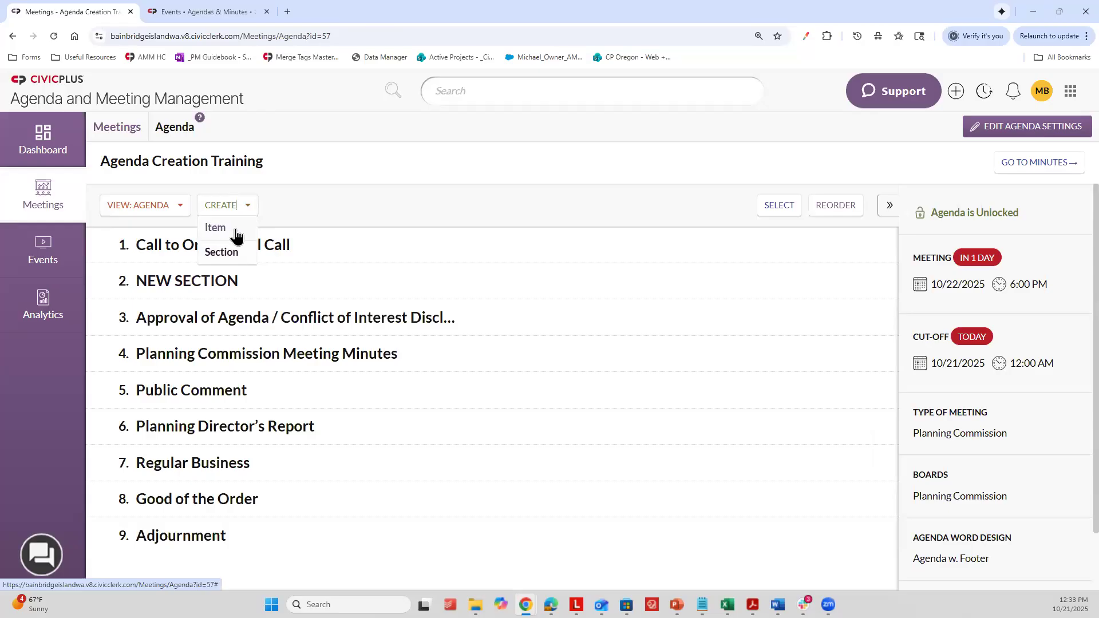
click(232, 234)
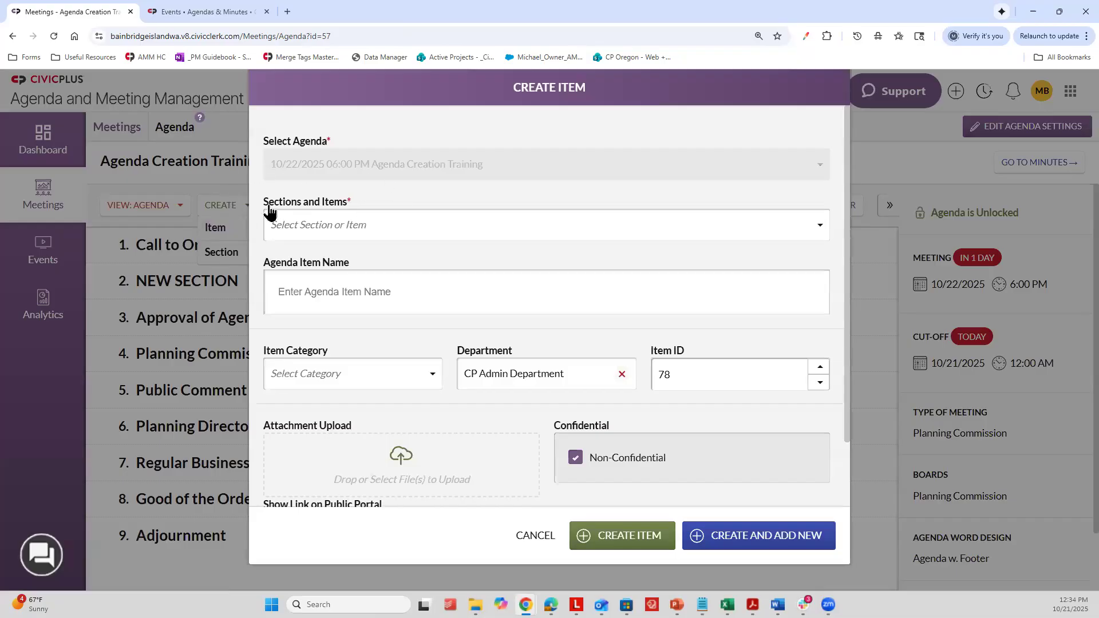
click(299, 222)
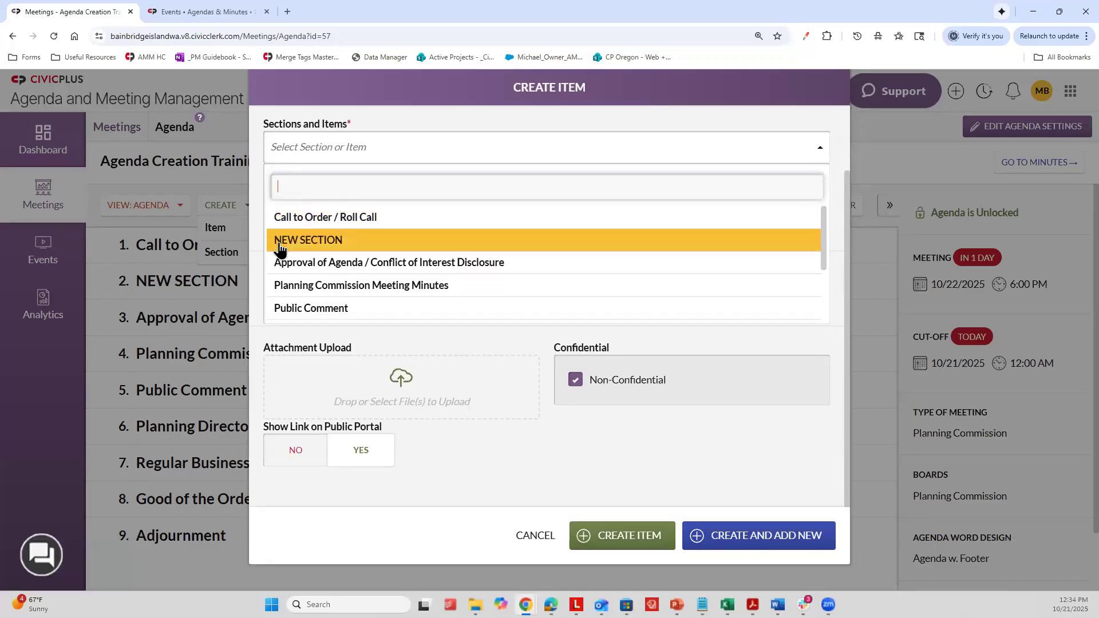
click(315, 241)
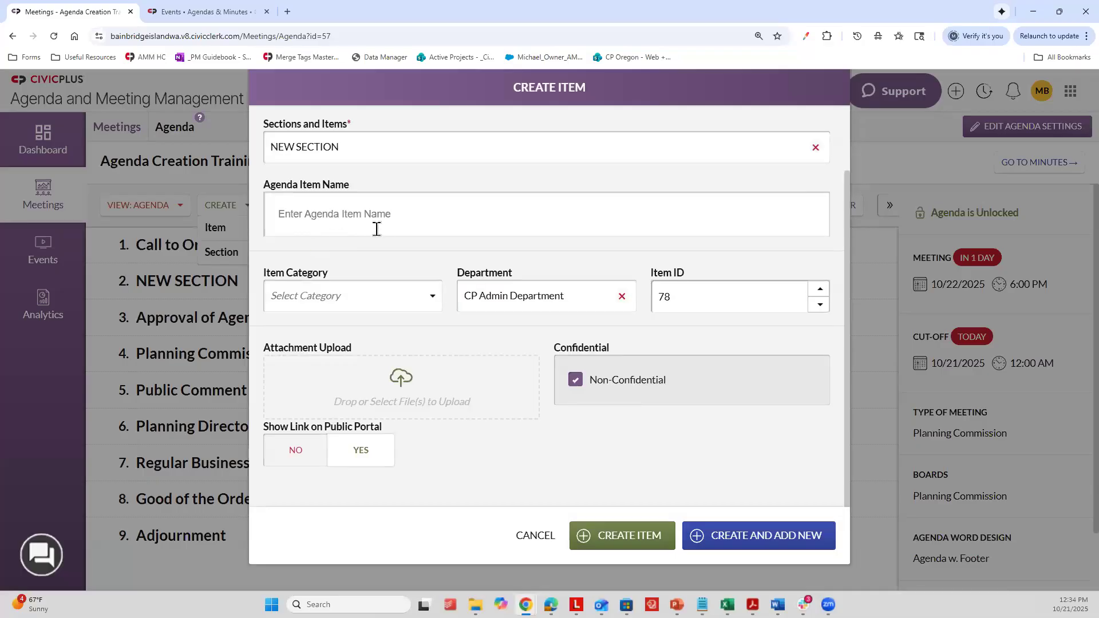
scroll(355, 226, up, 2)
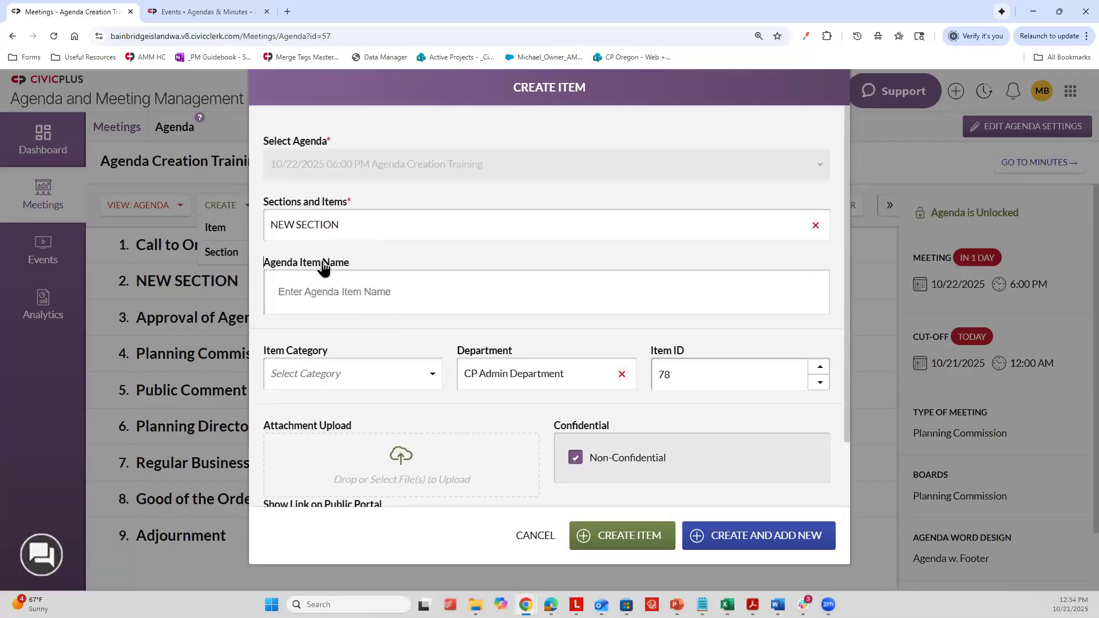
click(292, 293)
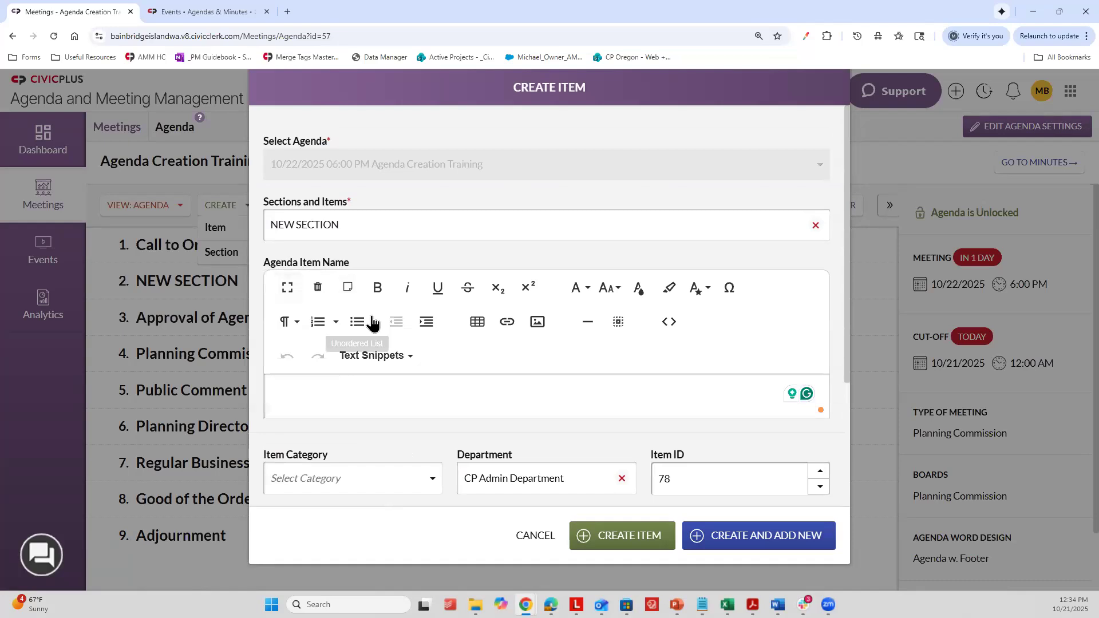
text(New Item)
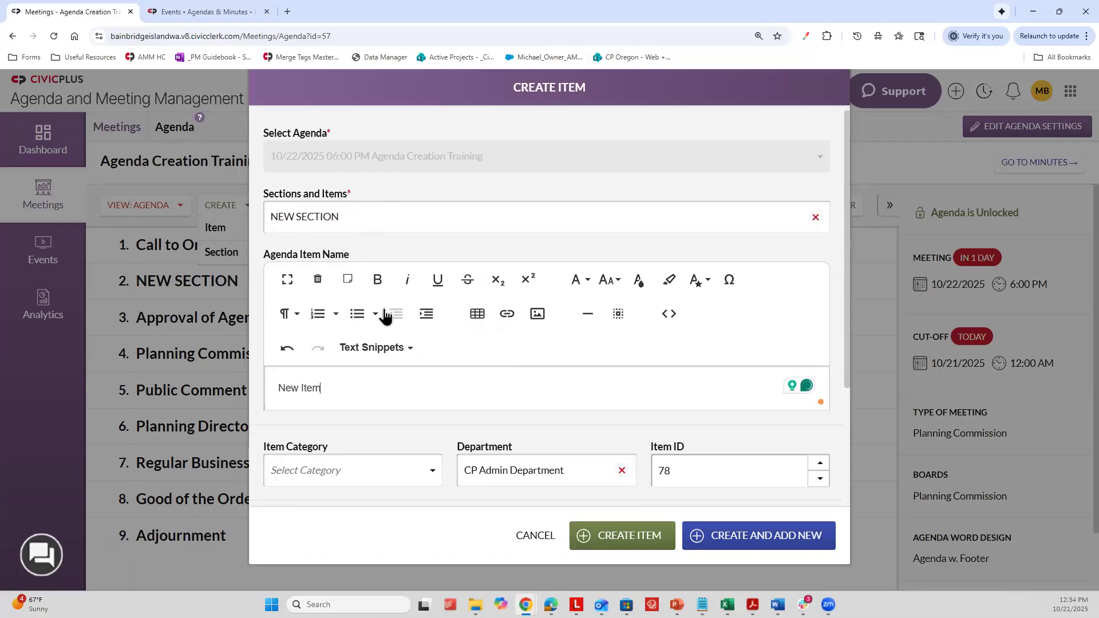
Step: Set the new item's category to City Manager
scroll(372, 343, down, 1)
click(295, 418)
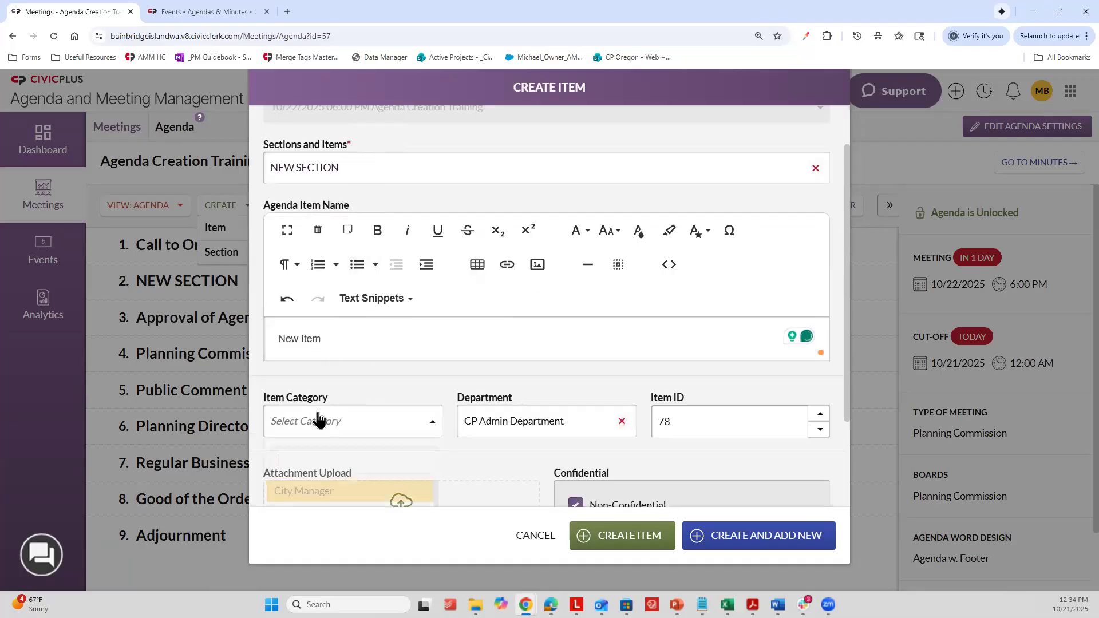
click(332, 374)
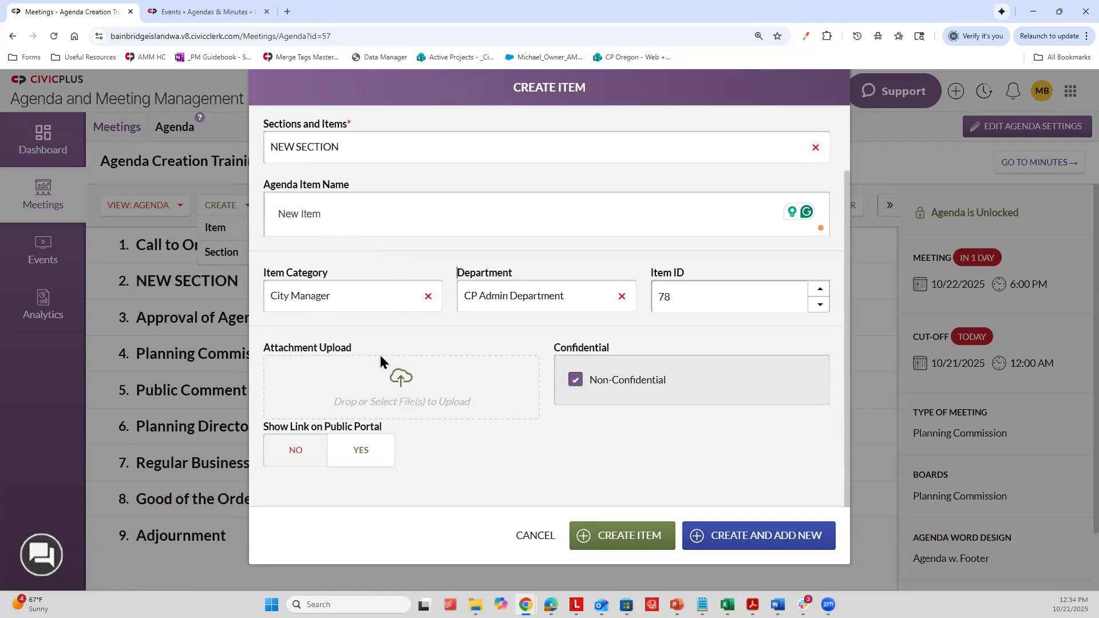
Step: Attach dad-jokes-comic-2.jpg from Downloads to the item and set Show Link on Public Portal to Yes
click(314, 382)
scroll(153, 141, down, 1)
scroll(153, 141, up, 1)
click(146, 108)
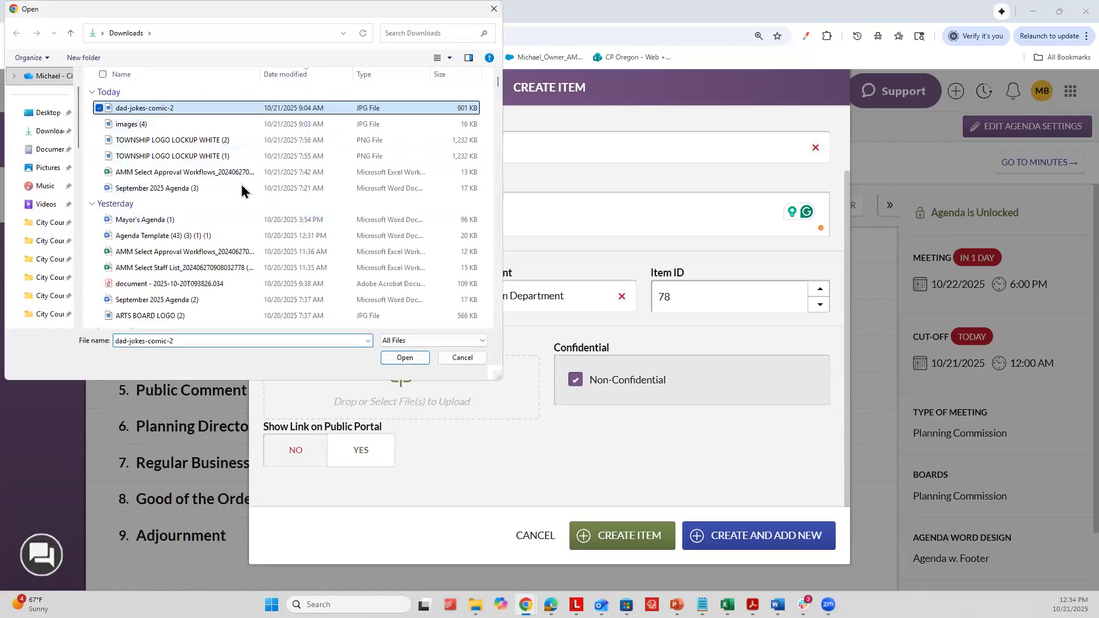
click(404, 357)
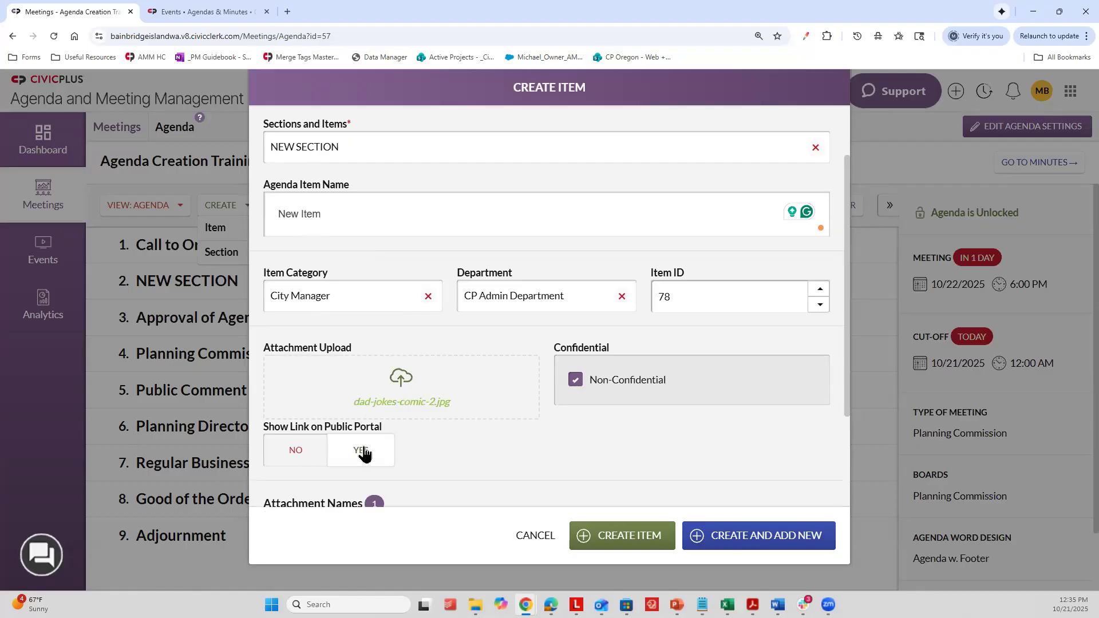
click(307, 455)
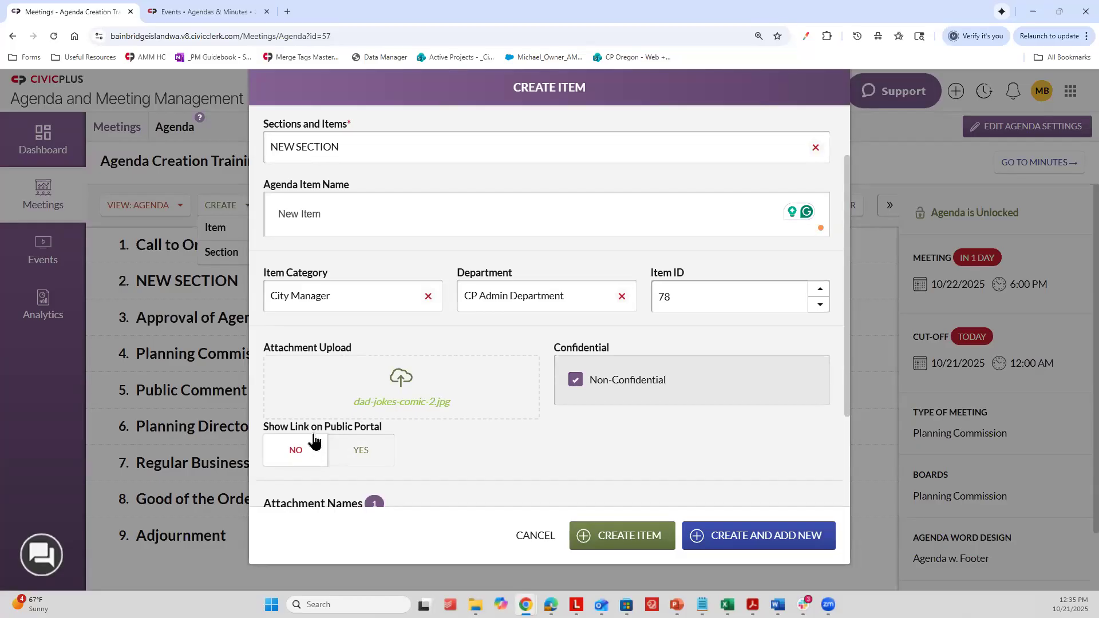
click(365, 455)
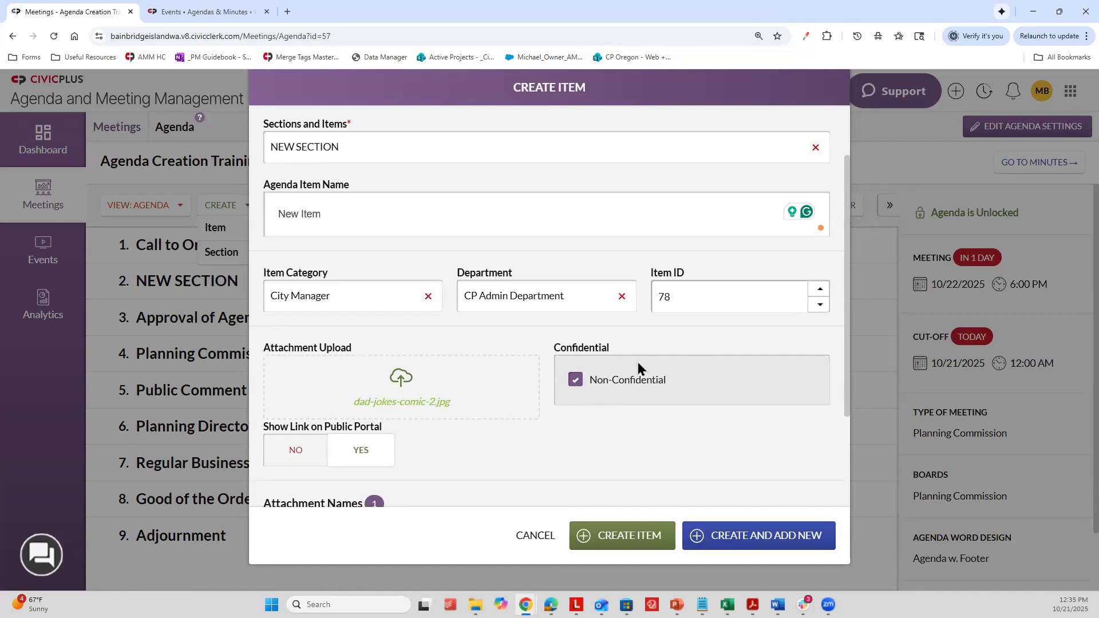
Step: Review the uploaded file's name and editable attachment name, and check the section choices while keeping NEW SECTION
scroll(617, 355, down, 2)
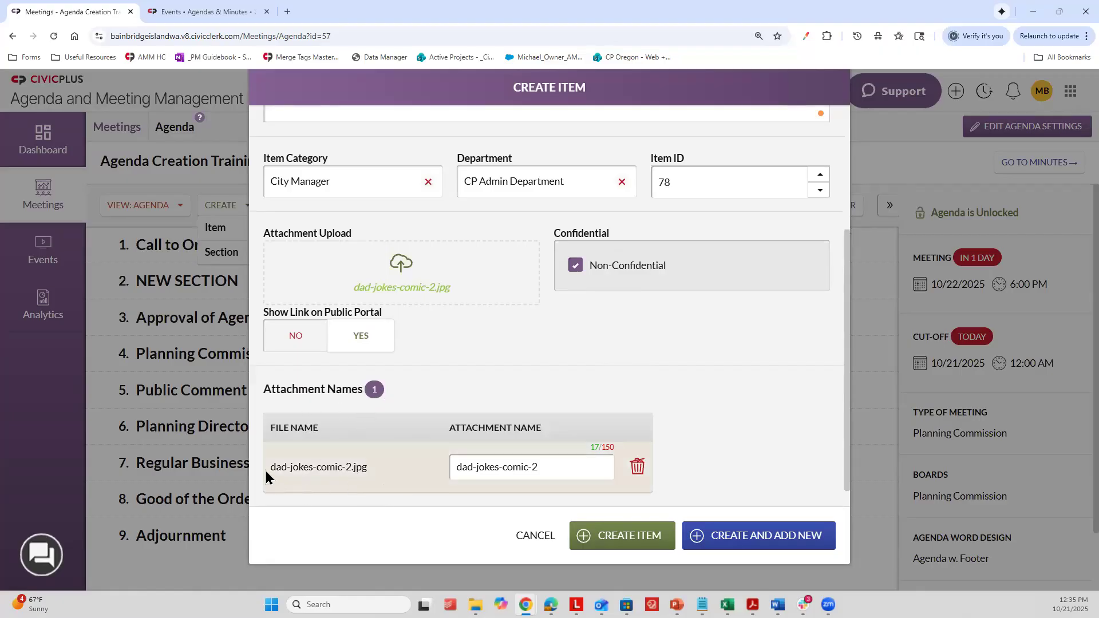
drag(266, 476, 391, 471)
drag(559, 469, 446, 468)
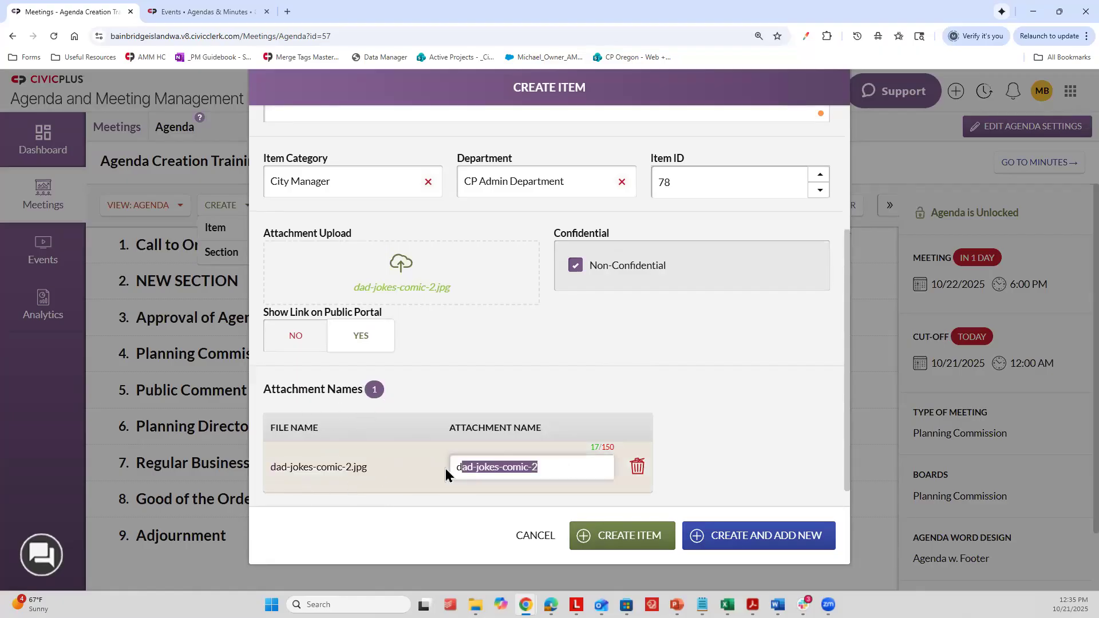
click(553, 469)
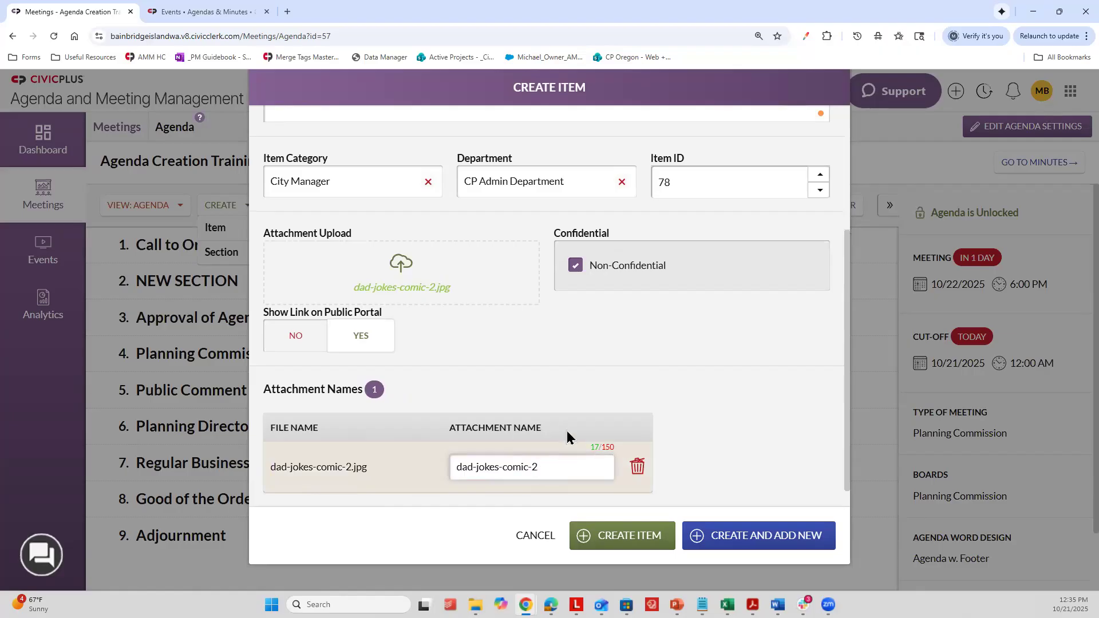
scroll(555, 425, up, 4)
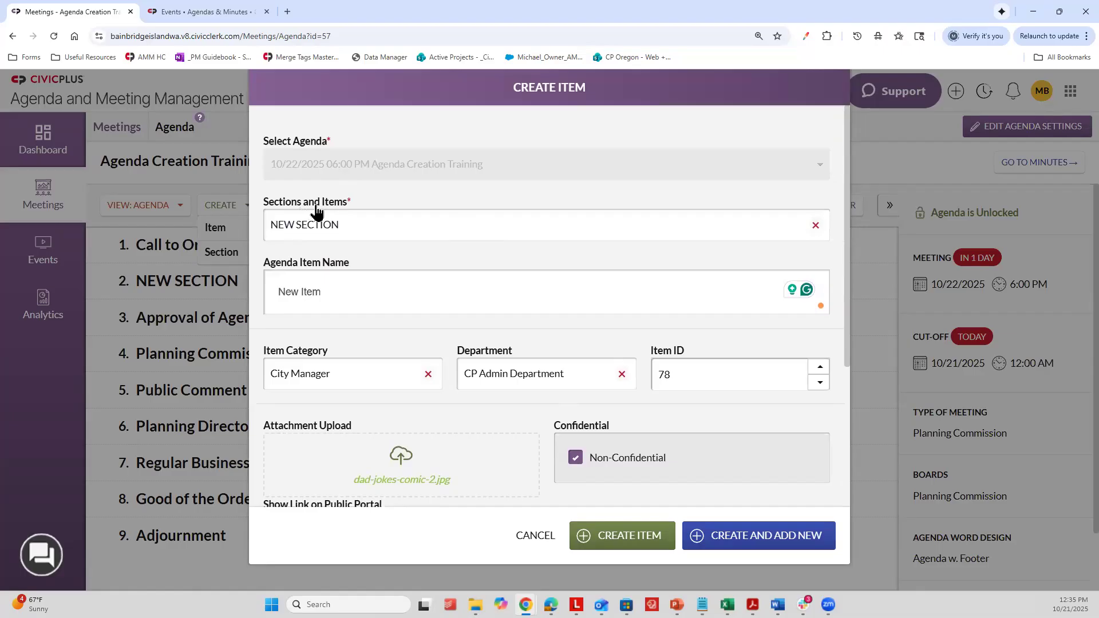
click(324, 225)
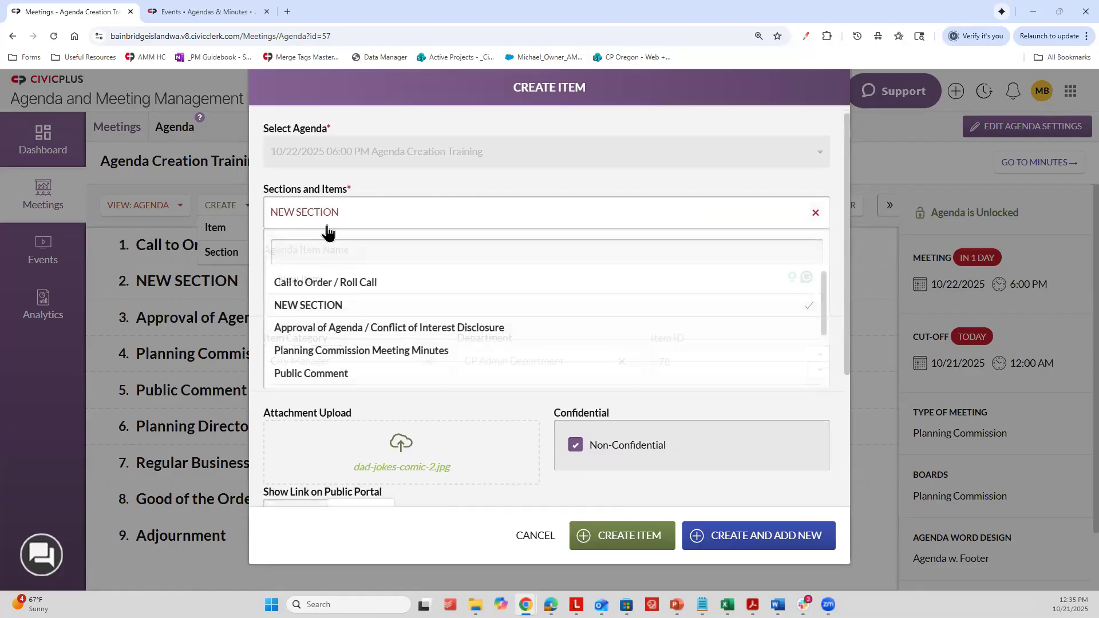
click(404, 305)
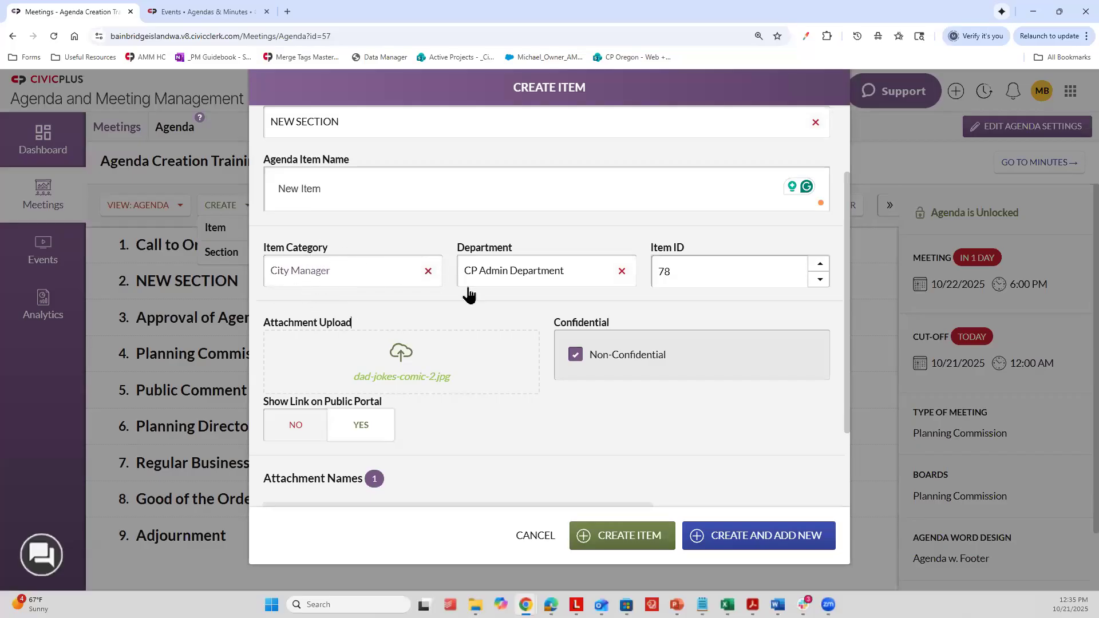
Step: Set the new agenda item's department to Executive
scroll(428, 350, down, 2)
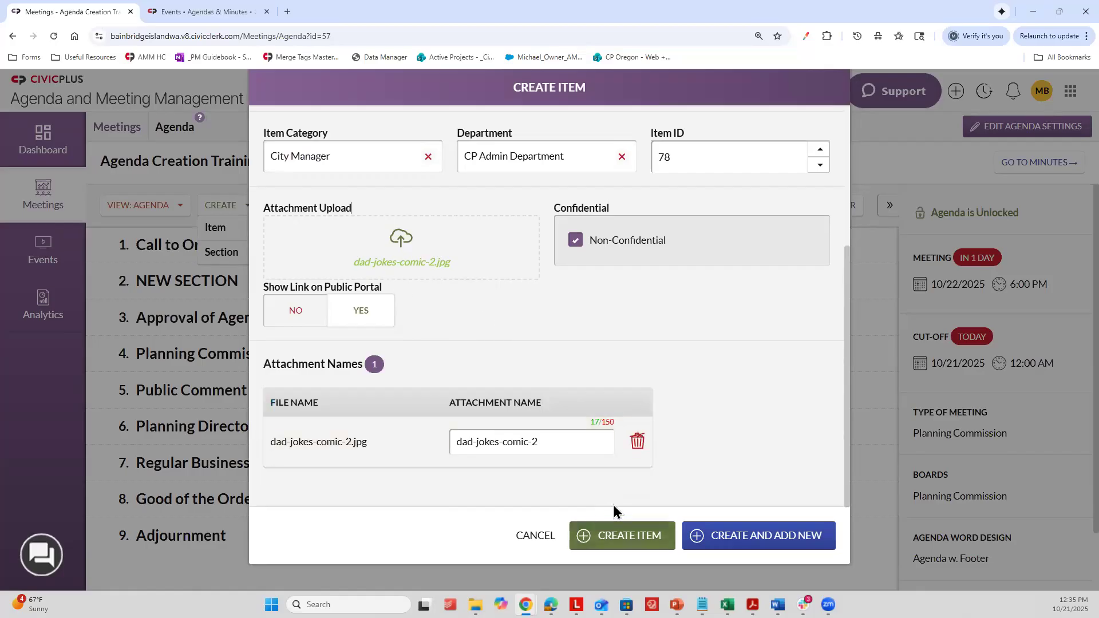
scroll(628, 365, up, 4)
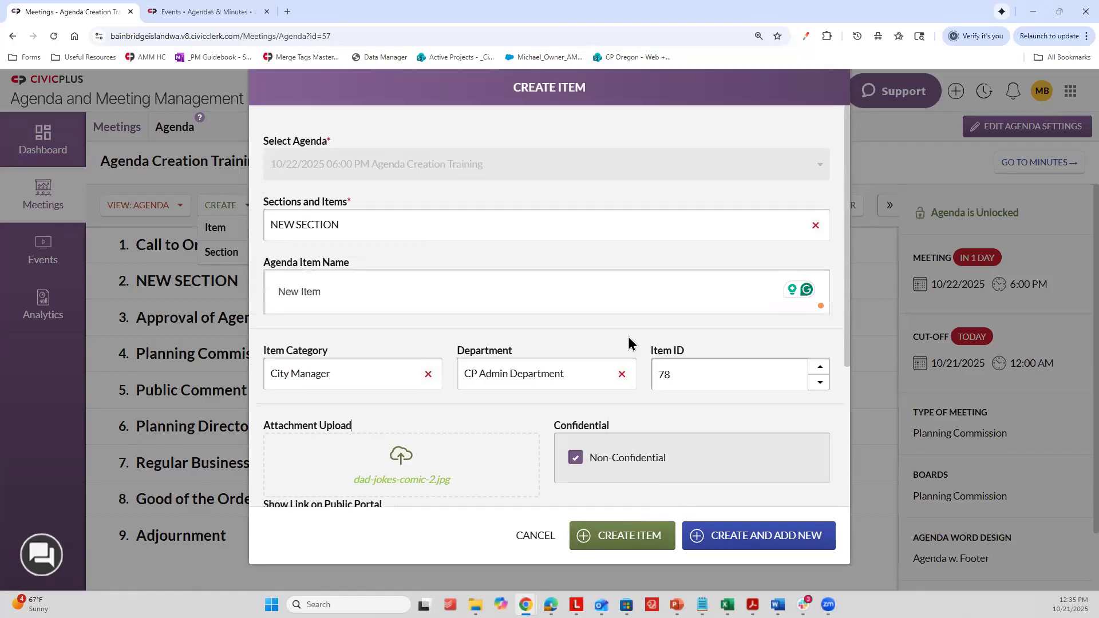
key(ctrl+minus)
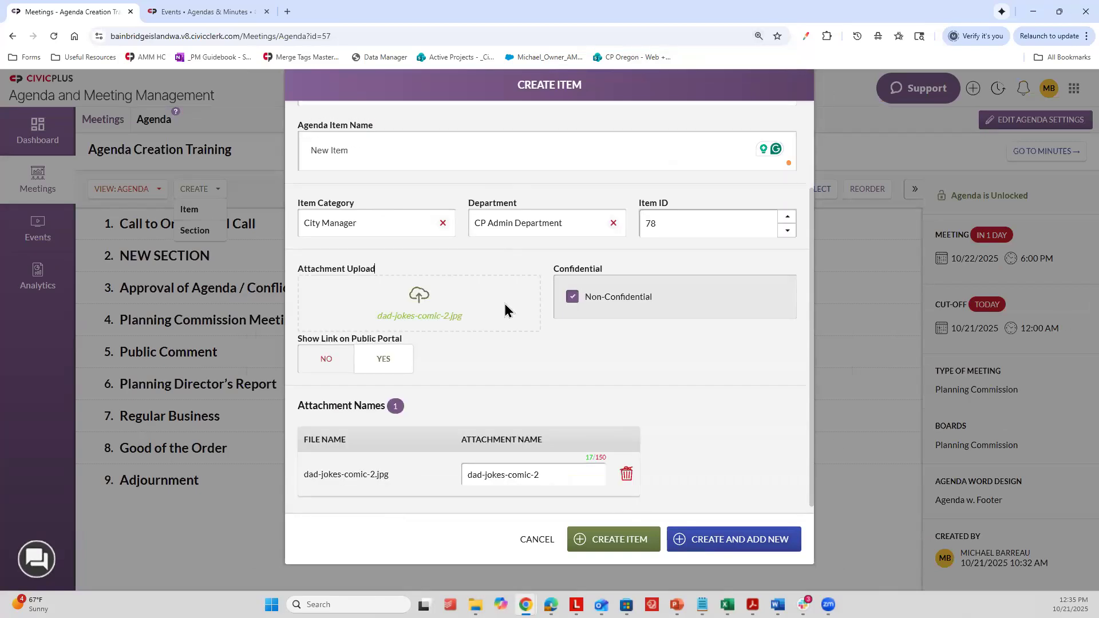
scroll(504, 312, up, 1)
scroll(506, 319, down, 1)
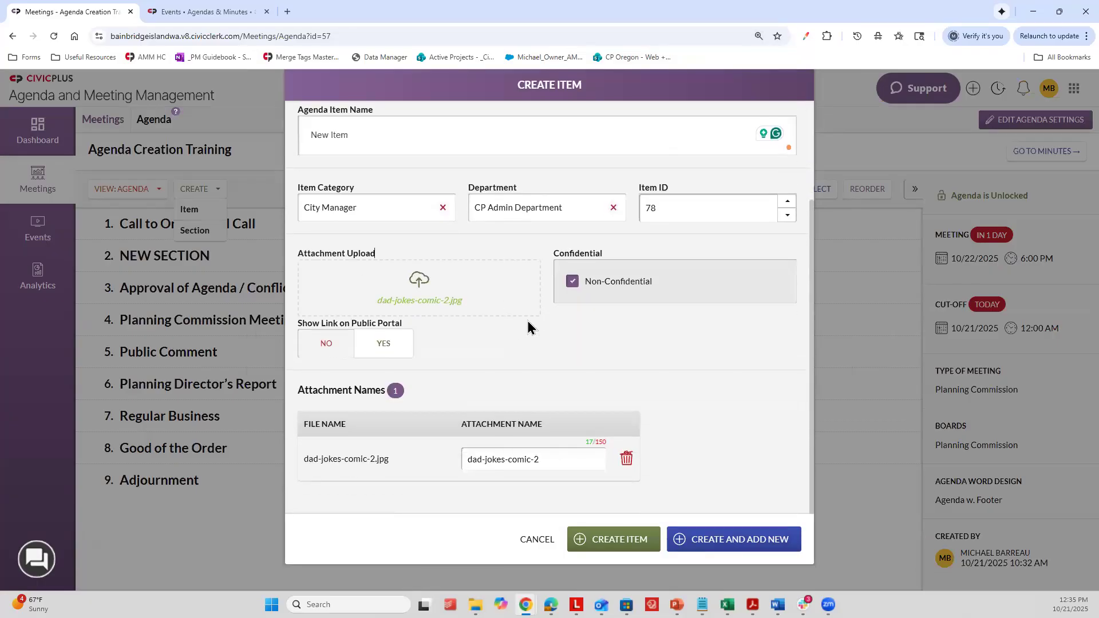
scroll(531, 320, up, 2)
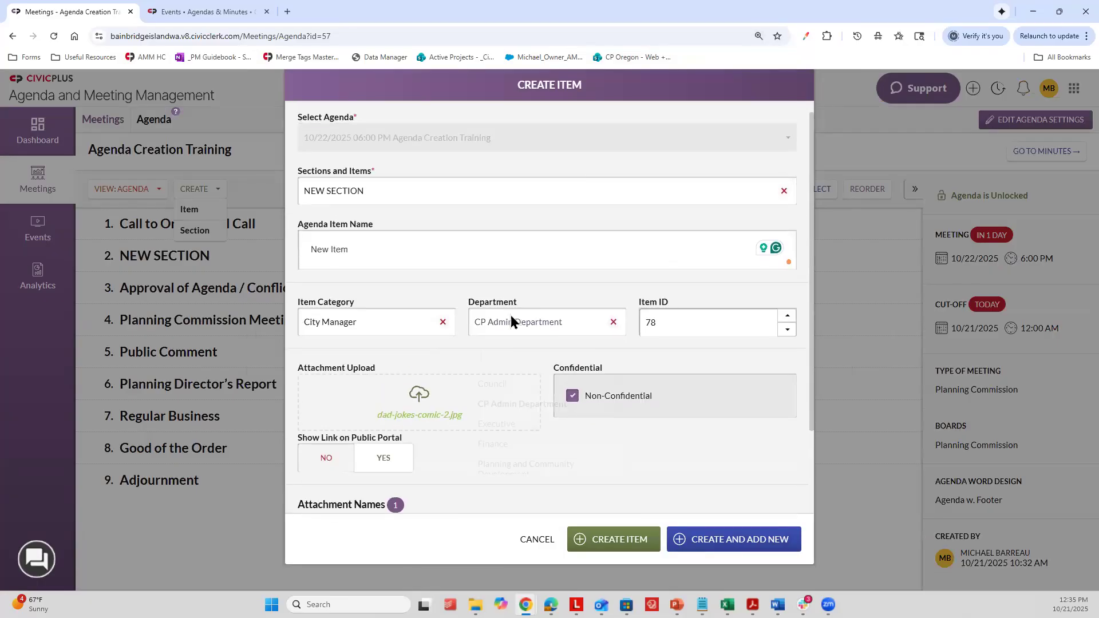
click(510, 315)
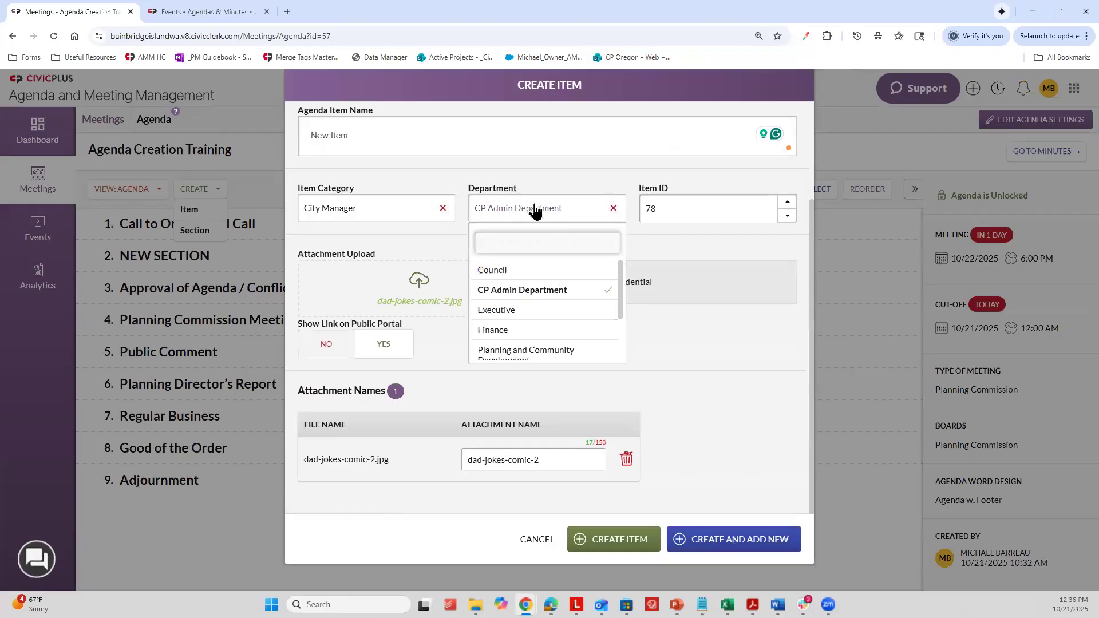
click(520, 313)
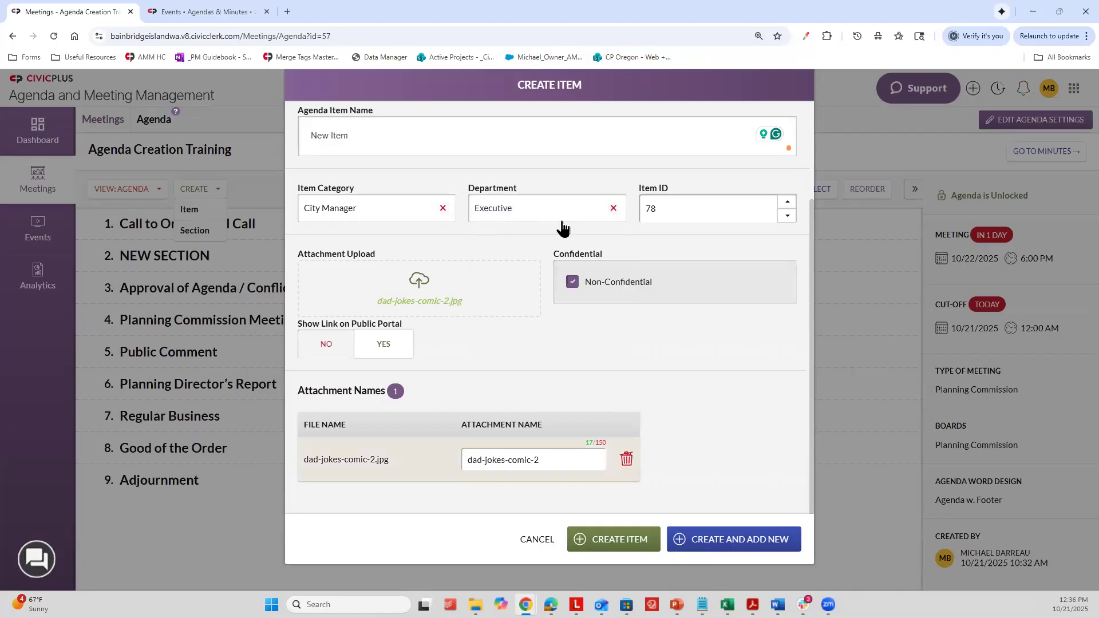
Step: Create the item under NEW SECTION and return to the Agenda Creation Training agenda
scroll(601, 326, up, 3)
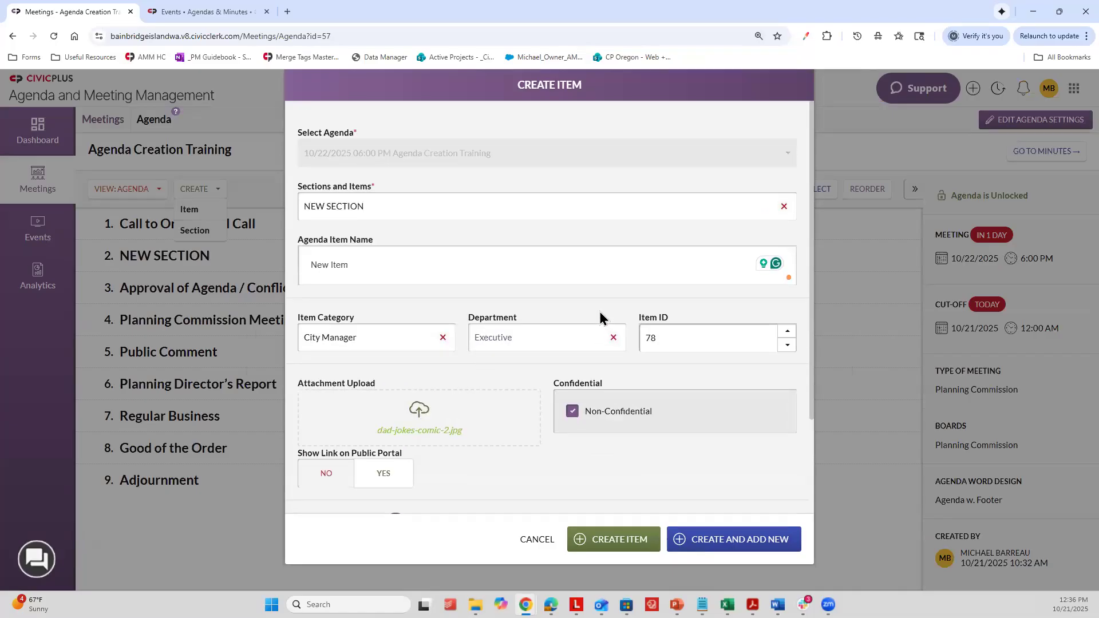
click(620, 545)
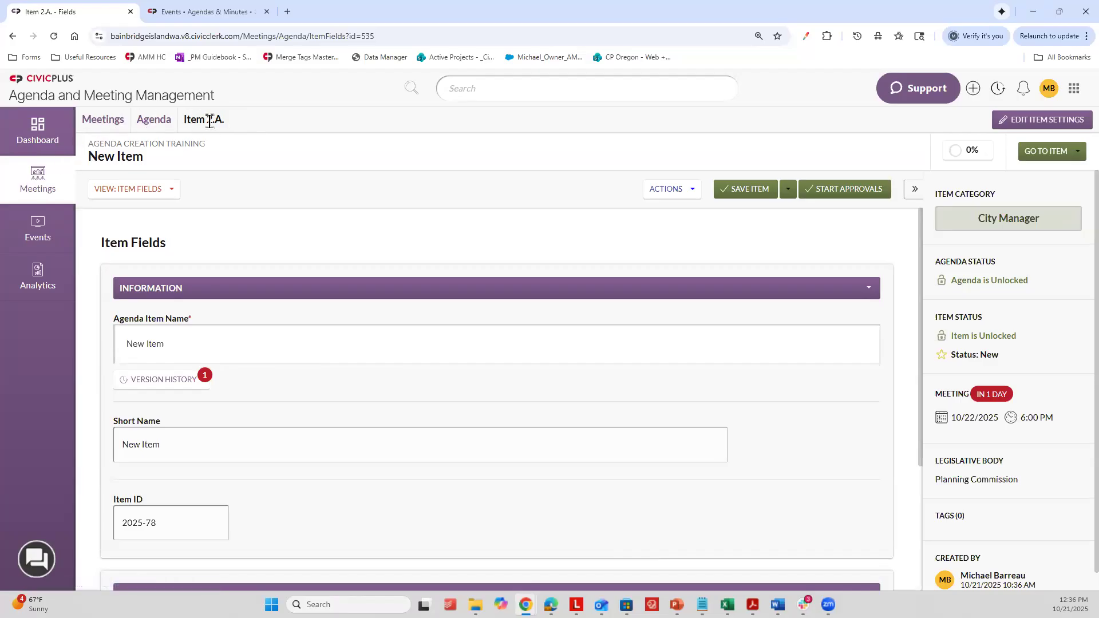
click(152, 126)
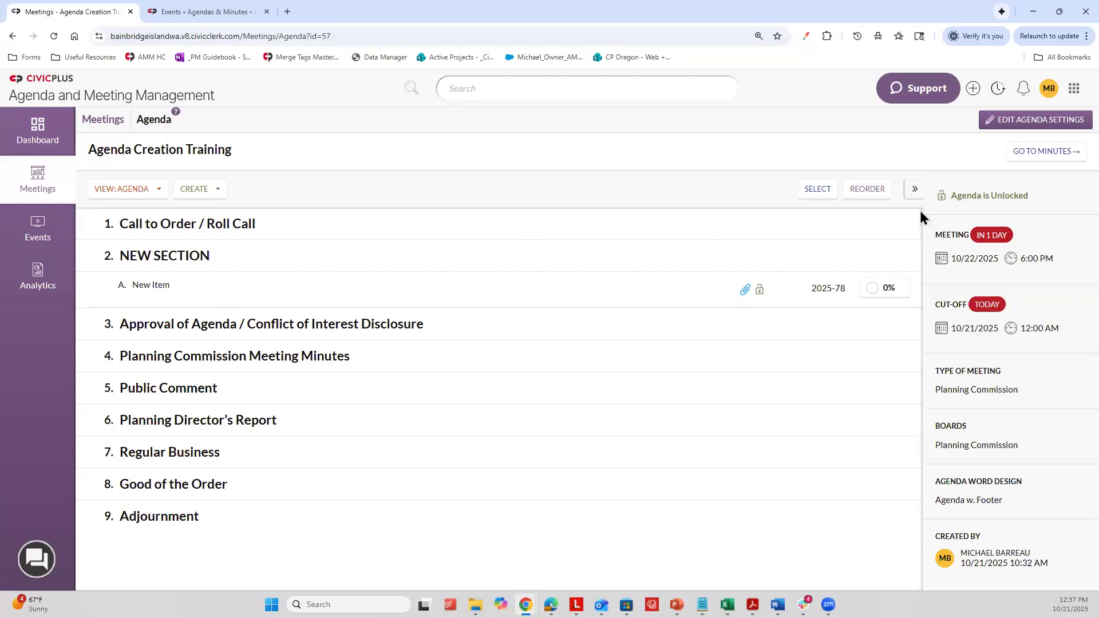
Step: Open the agenda's settings, then clear its linked event and relink the 10/22/2025 6:00 PM Agenda Creation Training event
click(1045, 120)
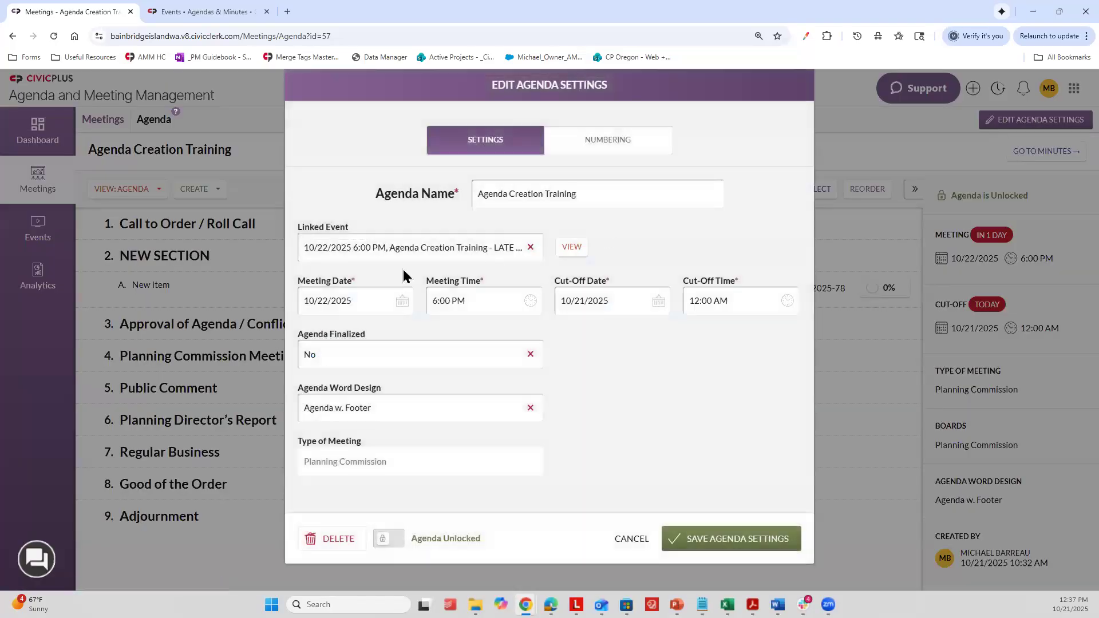
click(516, 193)
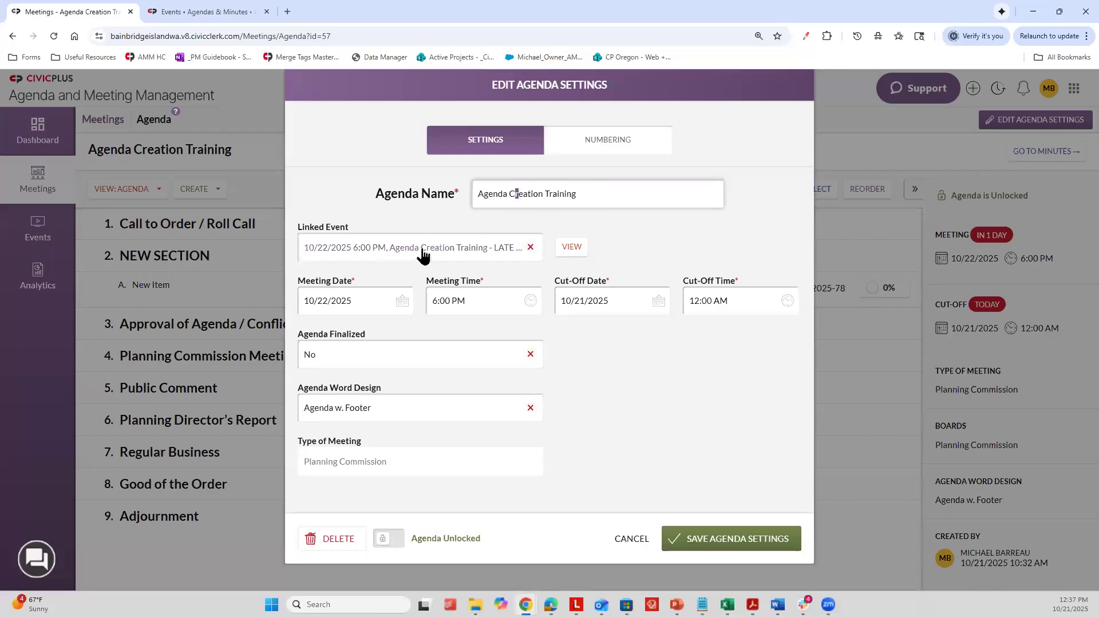
click(530, 247)
click(483, 247)
click(467, 314)
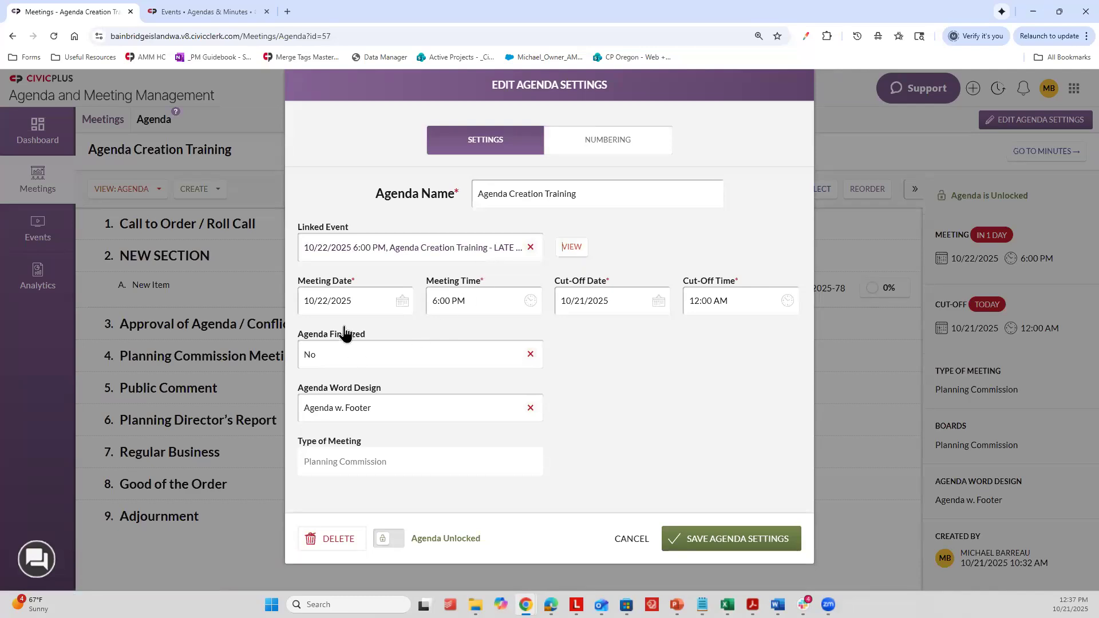
Step: Set both the agenda's meeting date and its cut-off date to 10/31/2025
click(400, 301)
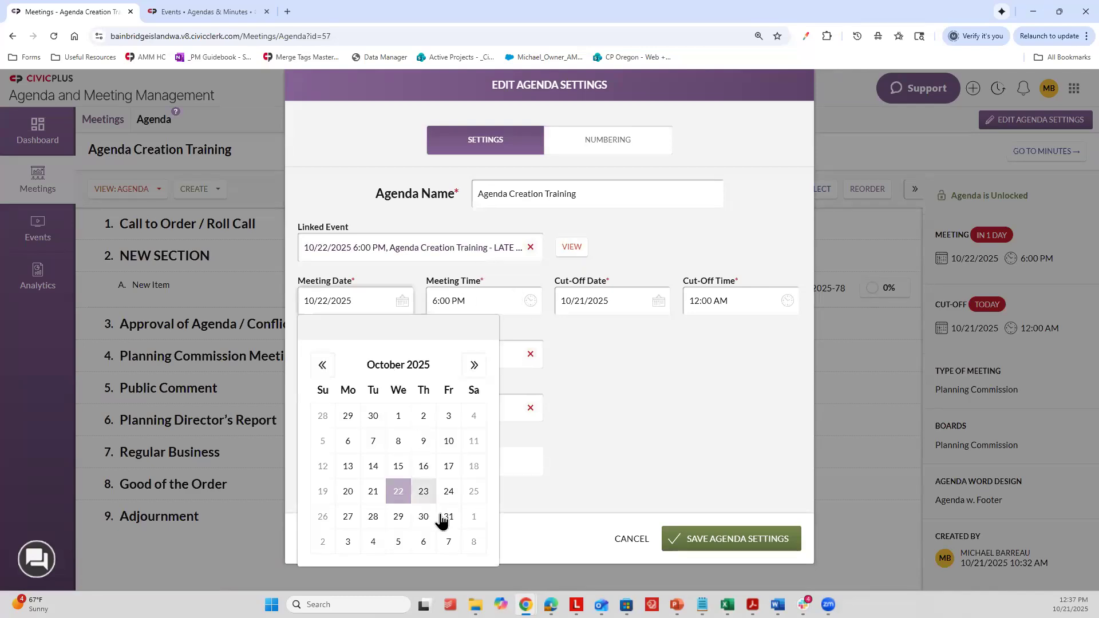
click(448, 517)
click(634, 305)
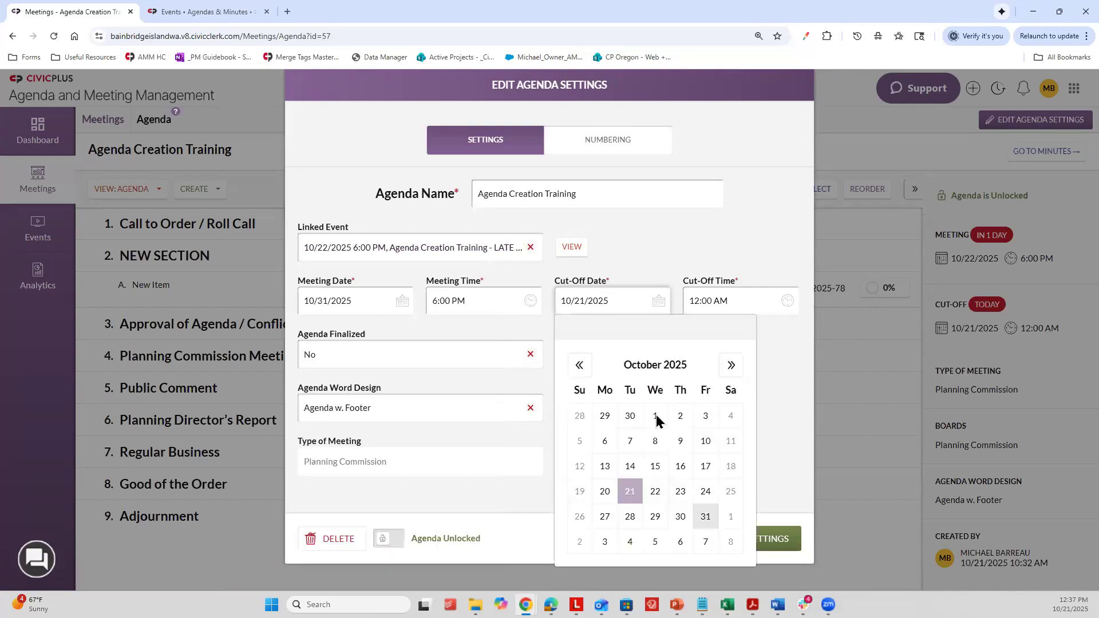
click(706, 517)
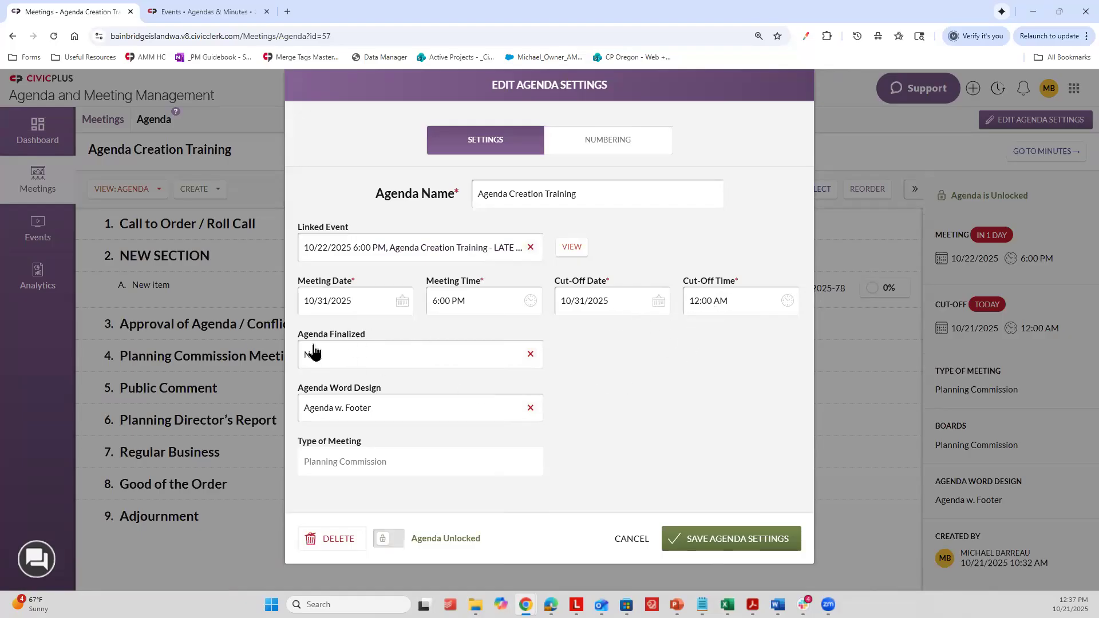
Step: Set Agenda Finalized to Yes, and switch the agenda lock on and back off
click(384, 361)
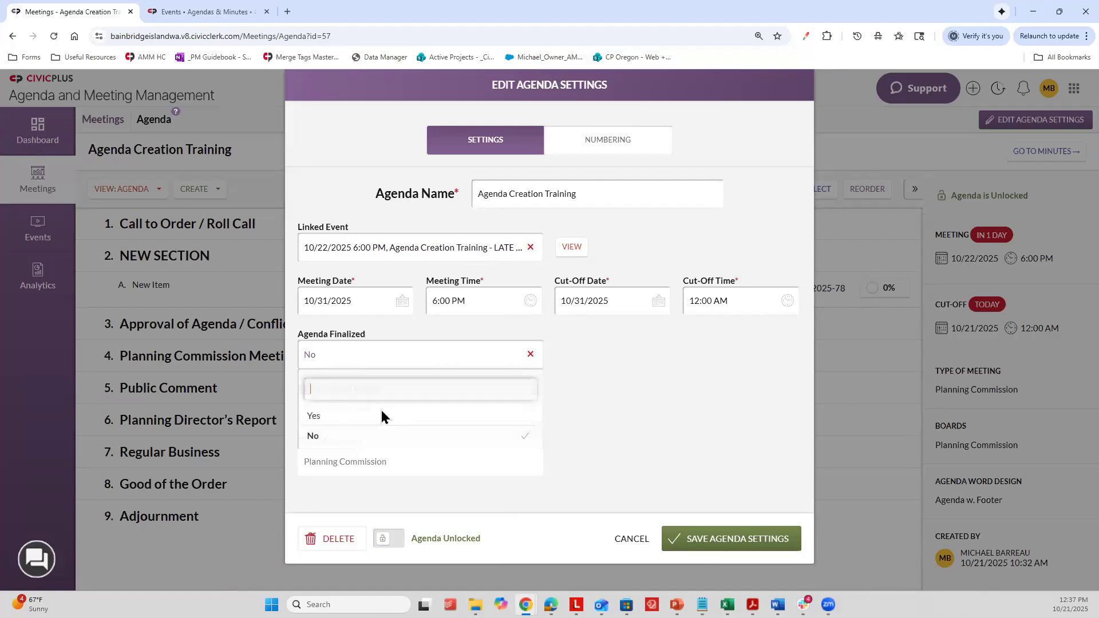
click(380, 416)
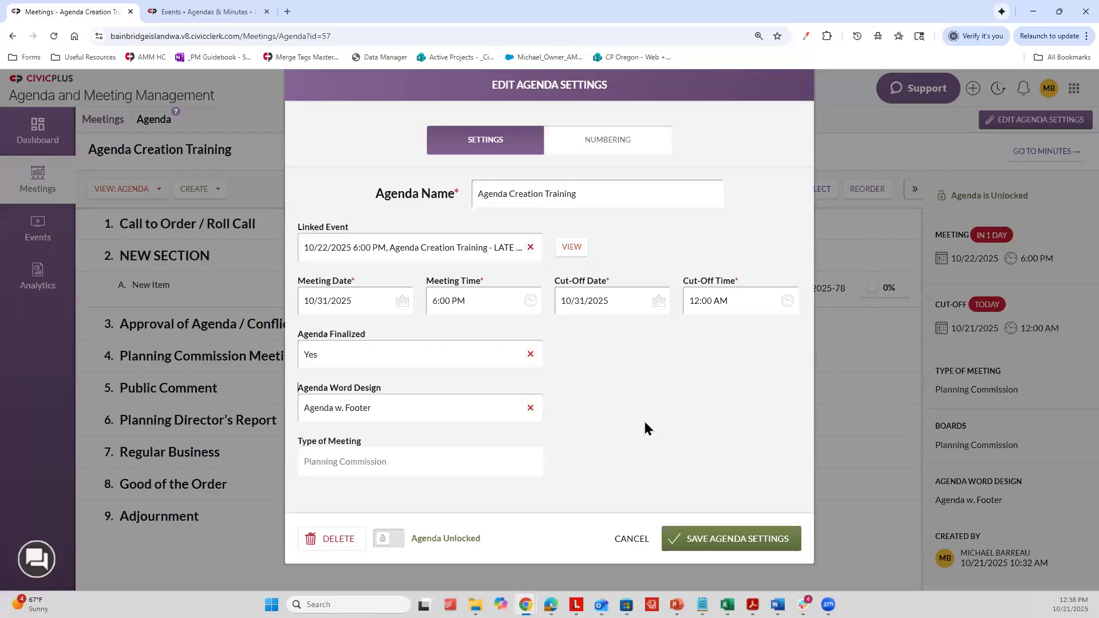
click(393, 538)
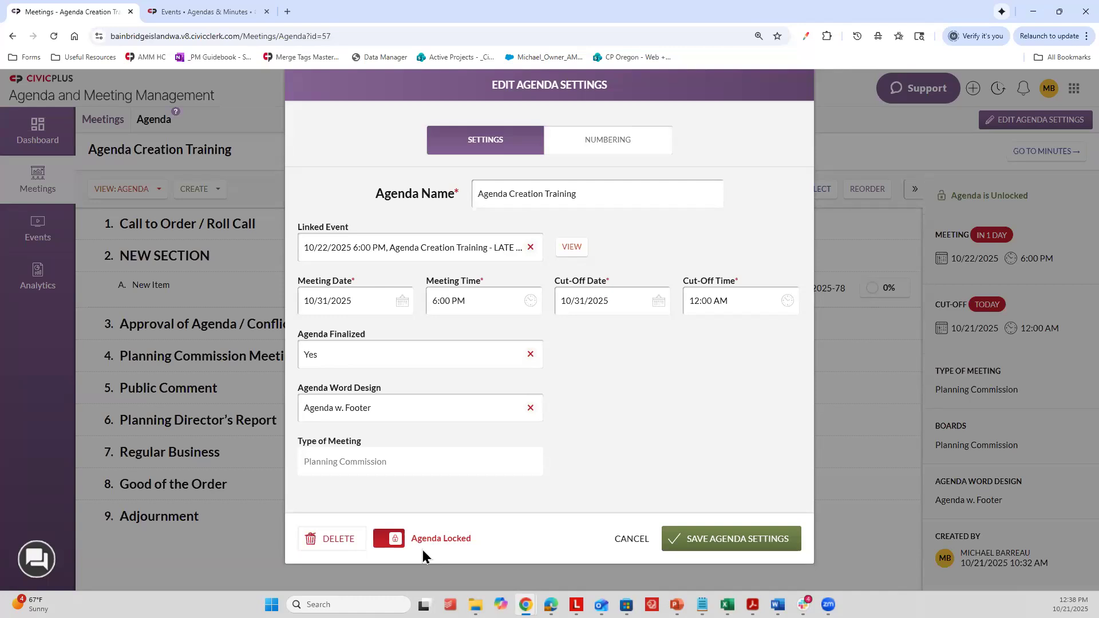
click(397, 540)
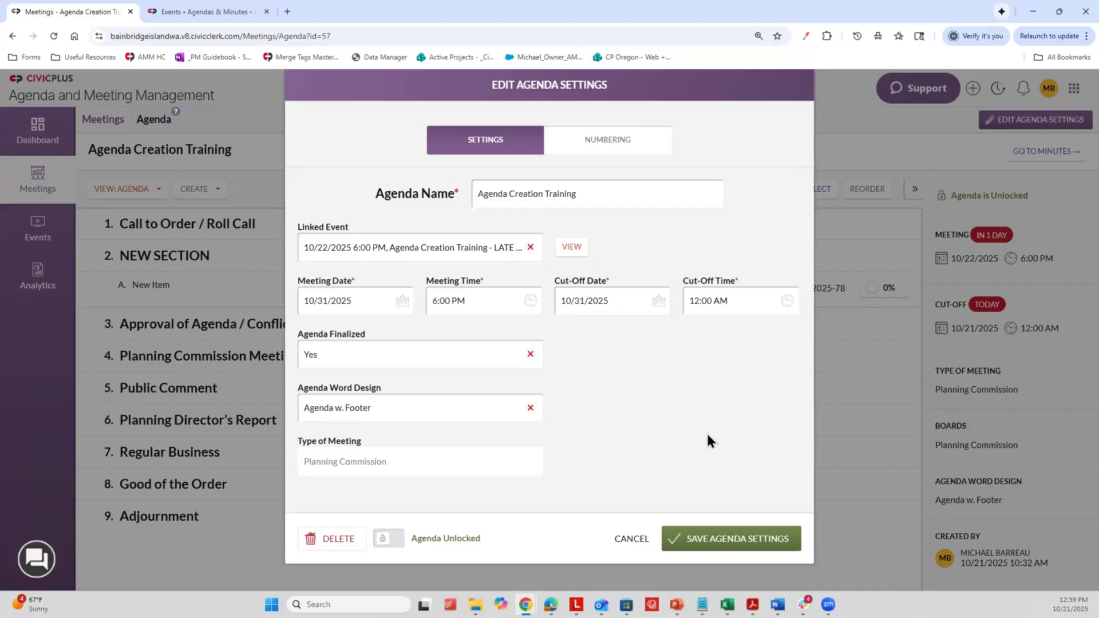
Step: Discard the pending agenda settings changes and open the agenda's Agenda Fields view
click(632, 539)
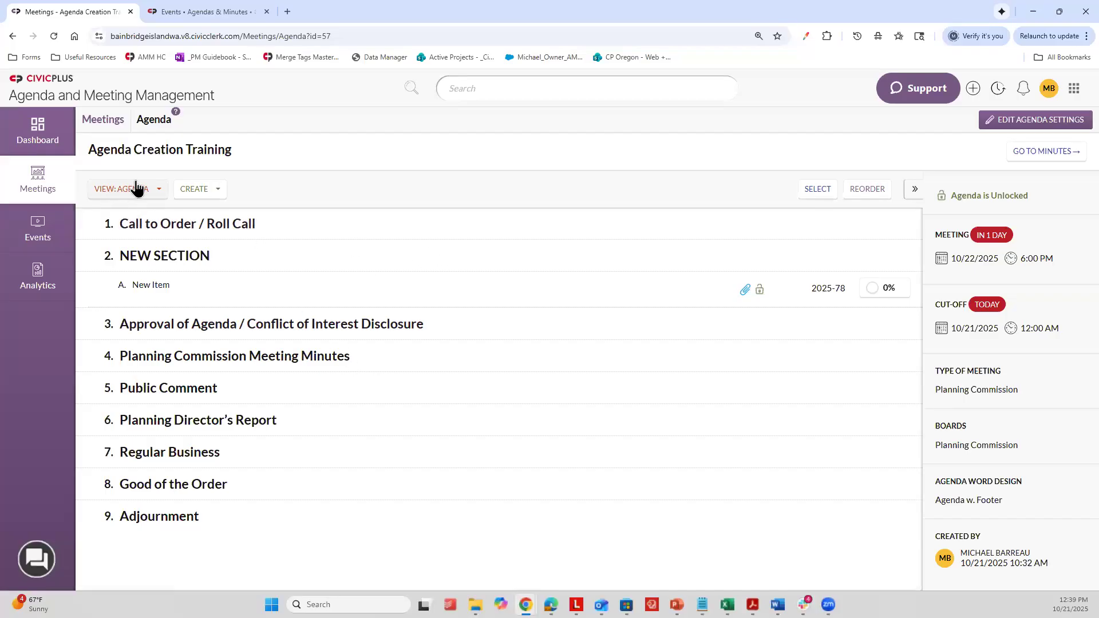
click(99, 194)
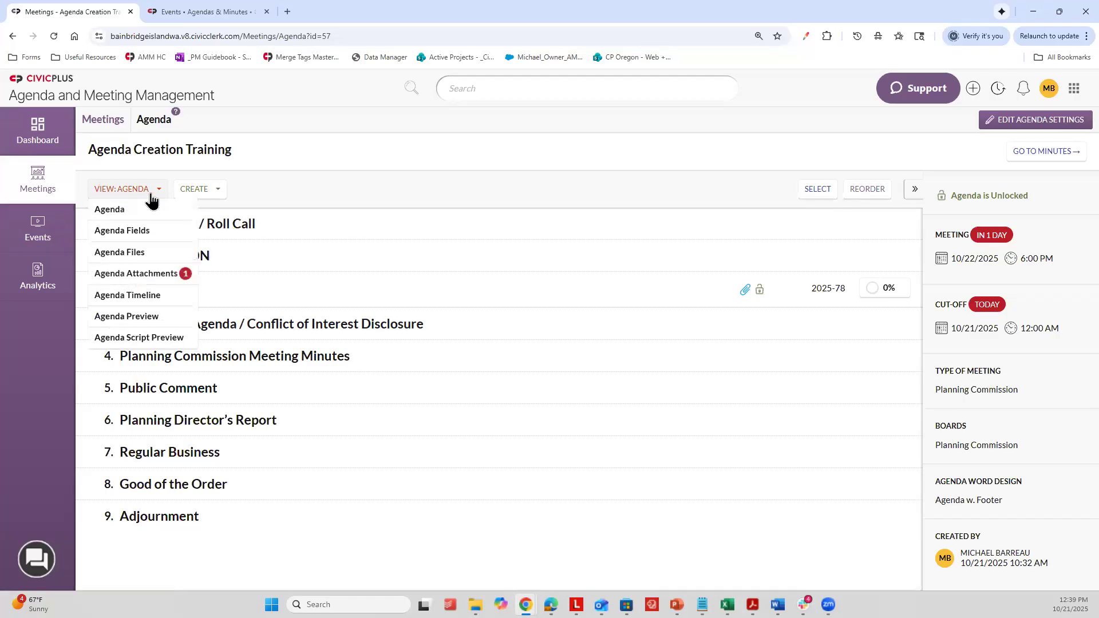
click(132, 232)
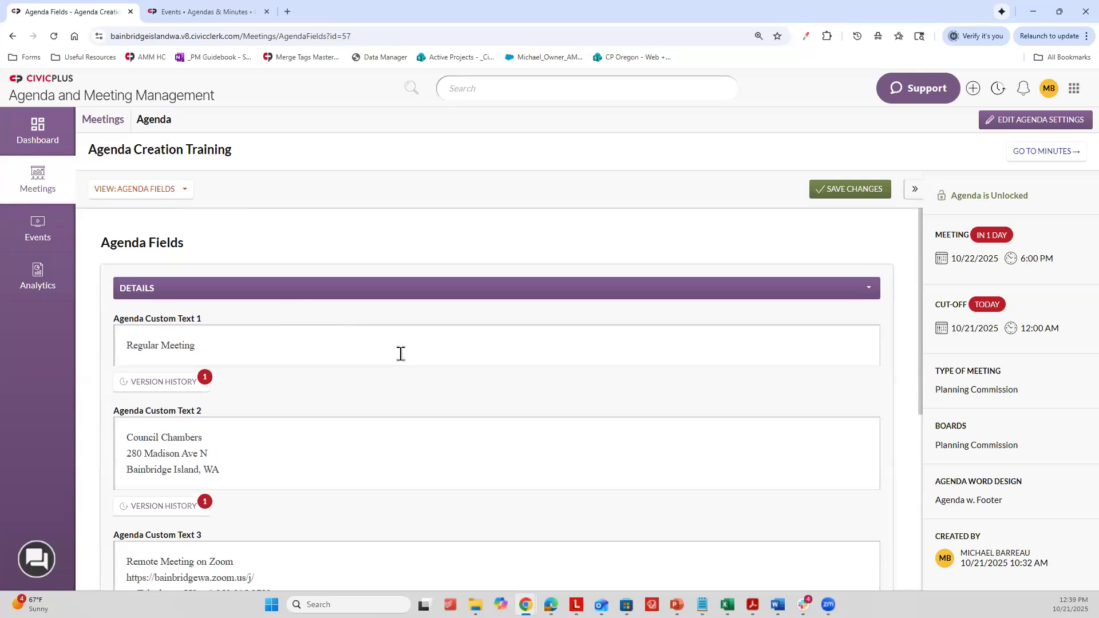
Step: Review the Agenda Custom Text 1 through 5 fields, then reload the Agenda Fields view
scroll(190, 338, down, 1)
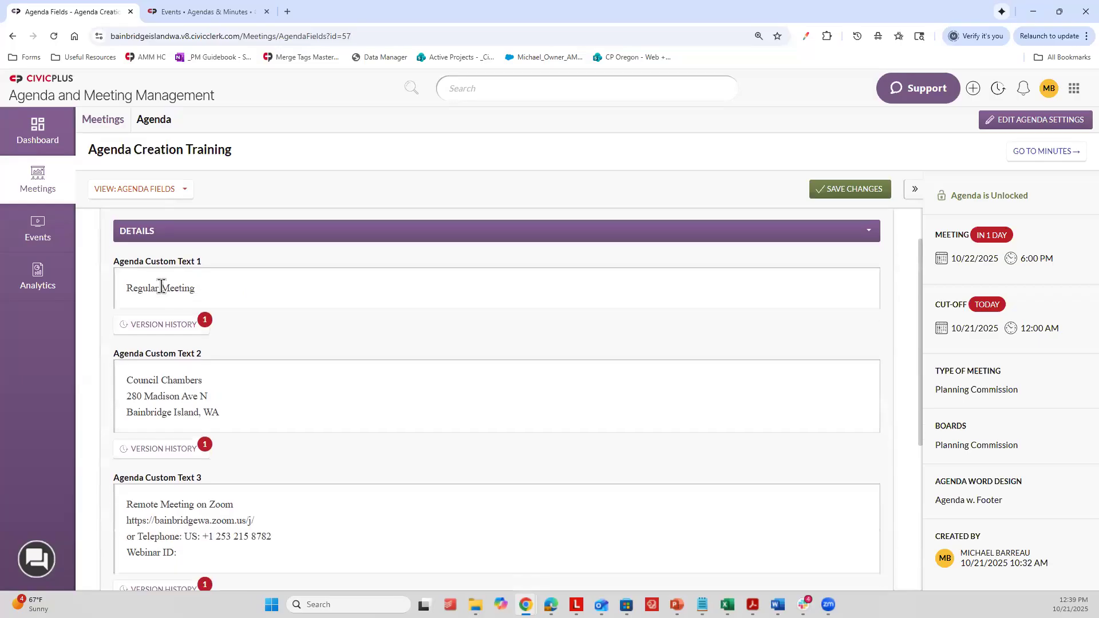
scroll(154, 381, down, 2)
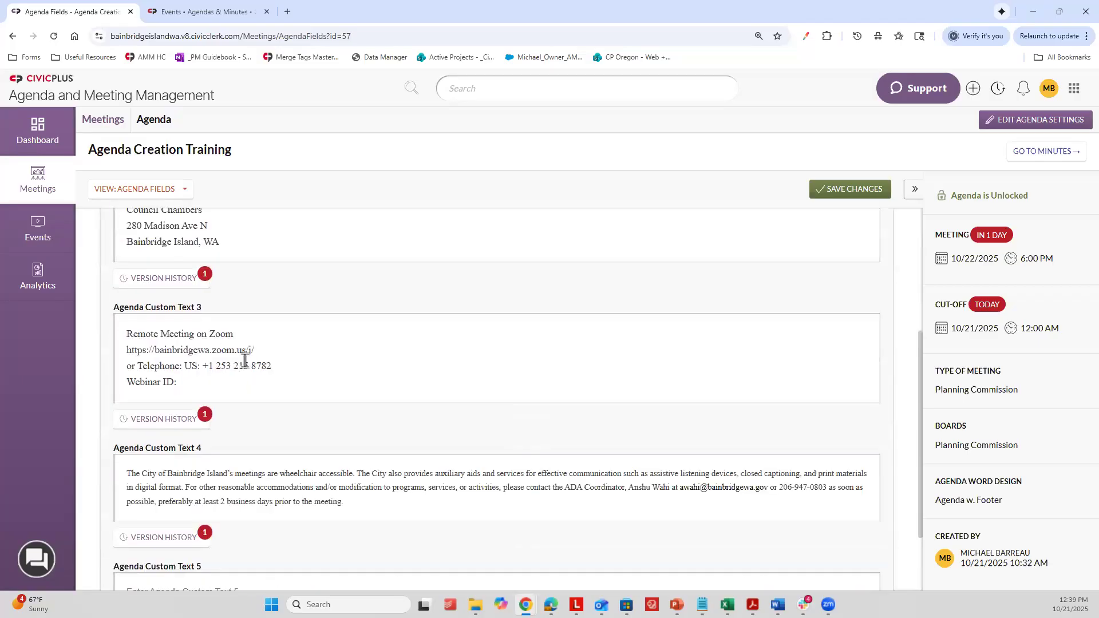
scroll(261, 372, down, 3)
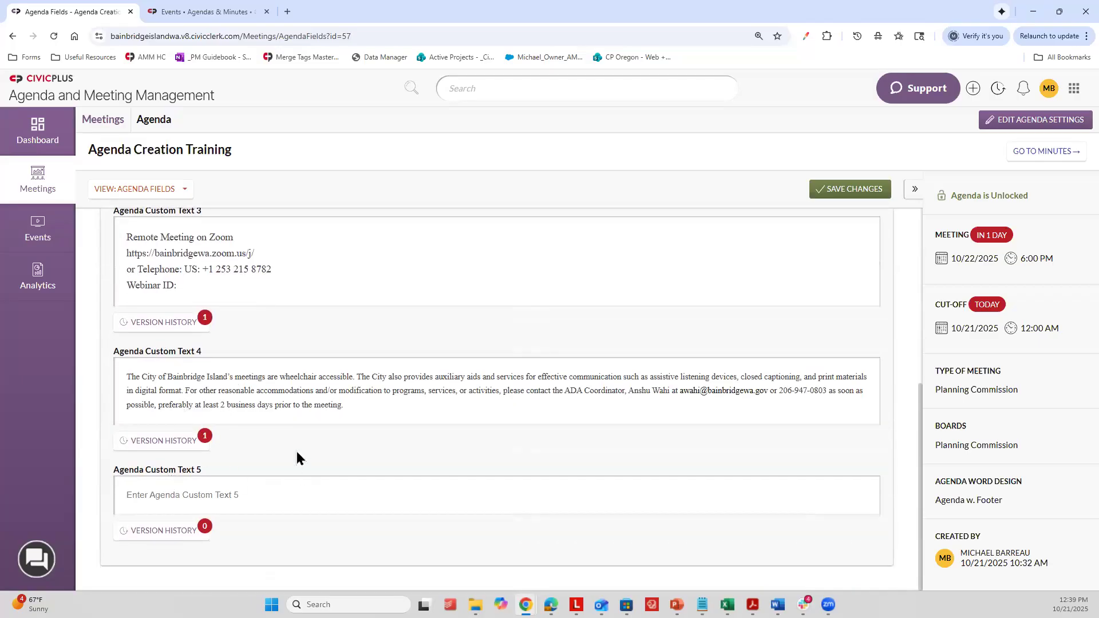
scroll(238, 409, up, 5)
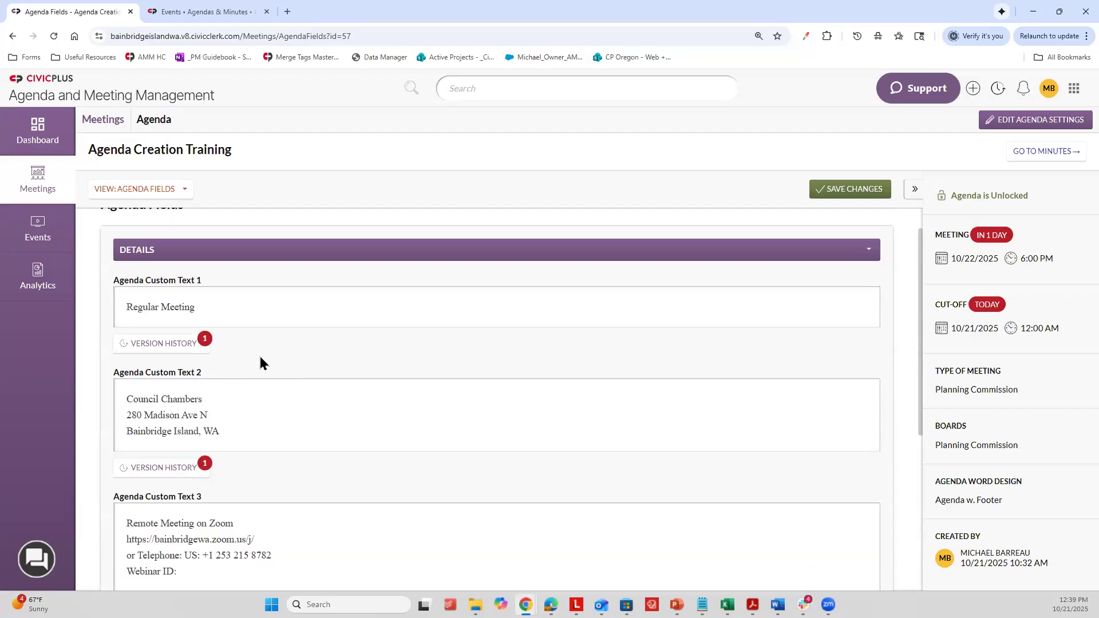
scroll(260, 355, down, 1)
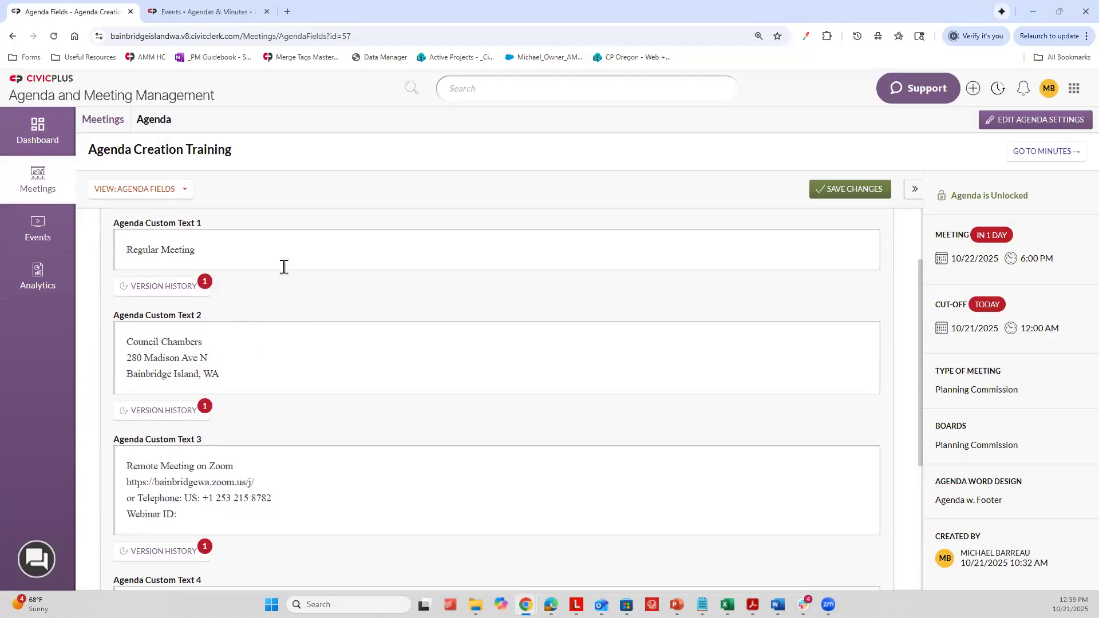
click(158, 194)
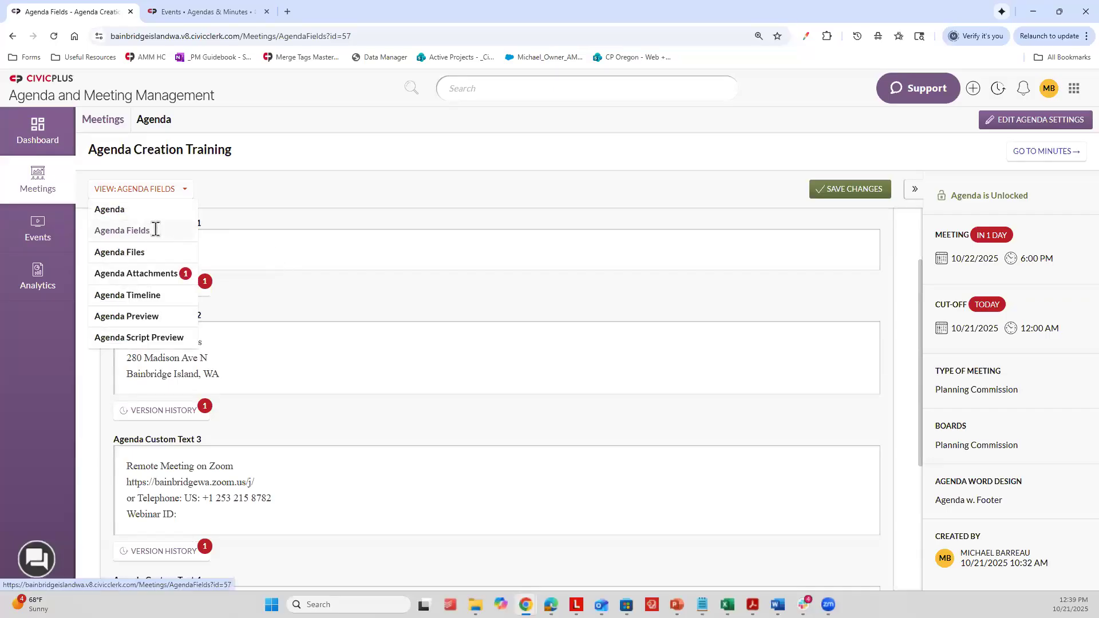
click(156, 230)
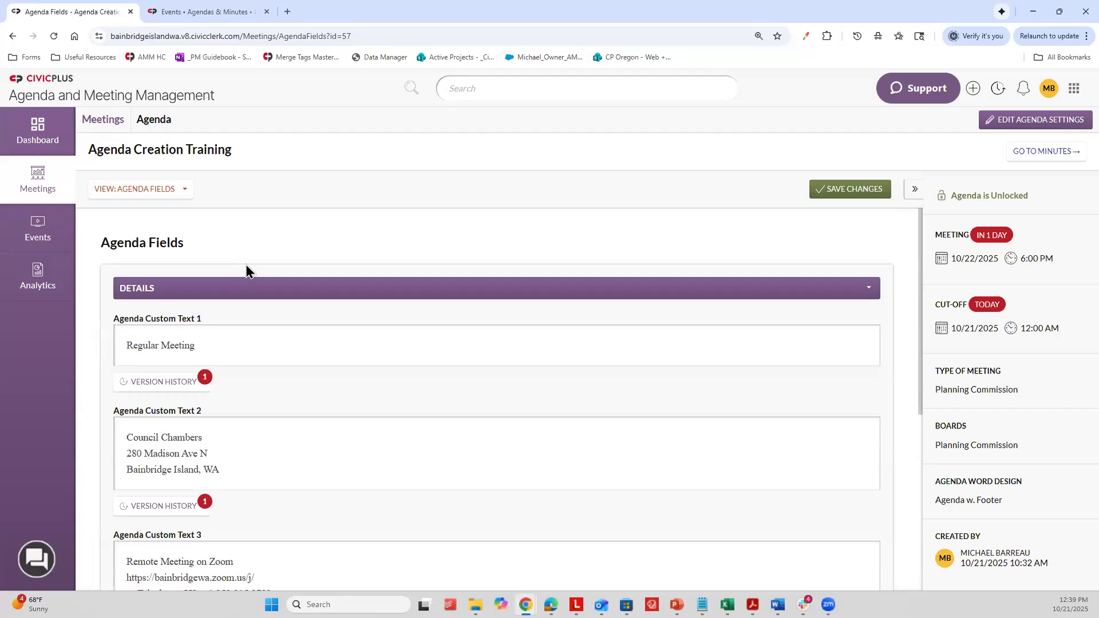
Step: Open the editors for Agenda Custom Text 1, 2 and 3 and look over their contents
click(209, 342)
click(243, 445)
scroll(226, 453, down, 5)
click(273, 389)
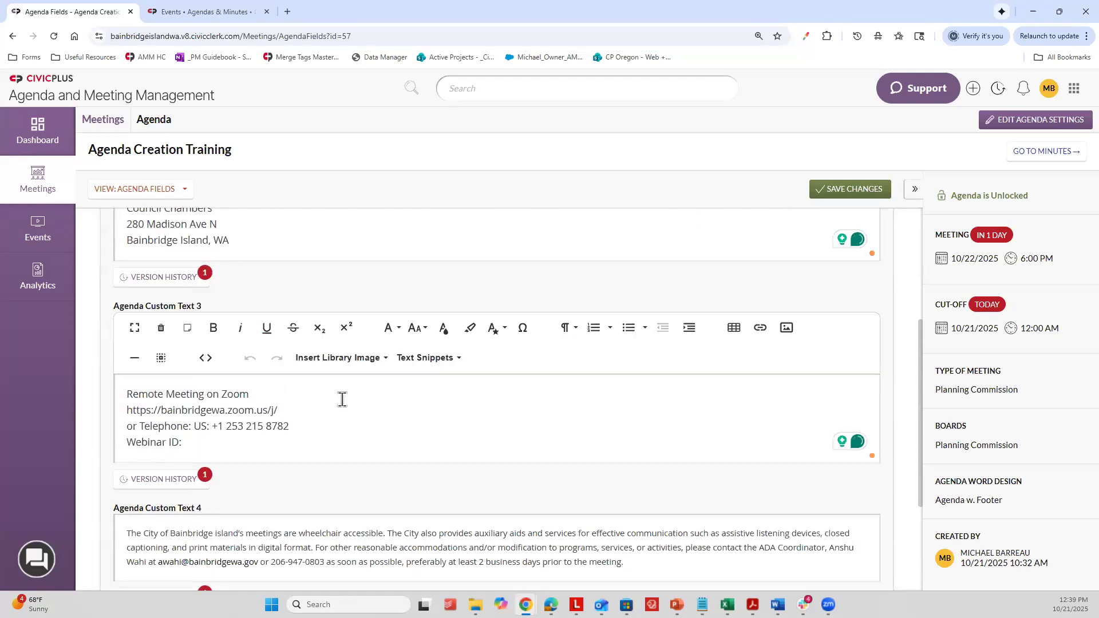
scroll(326, 395, up, 4)
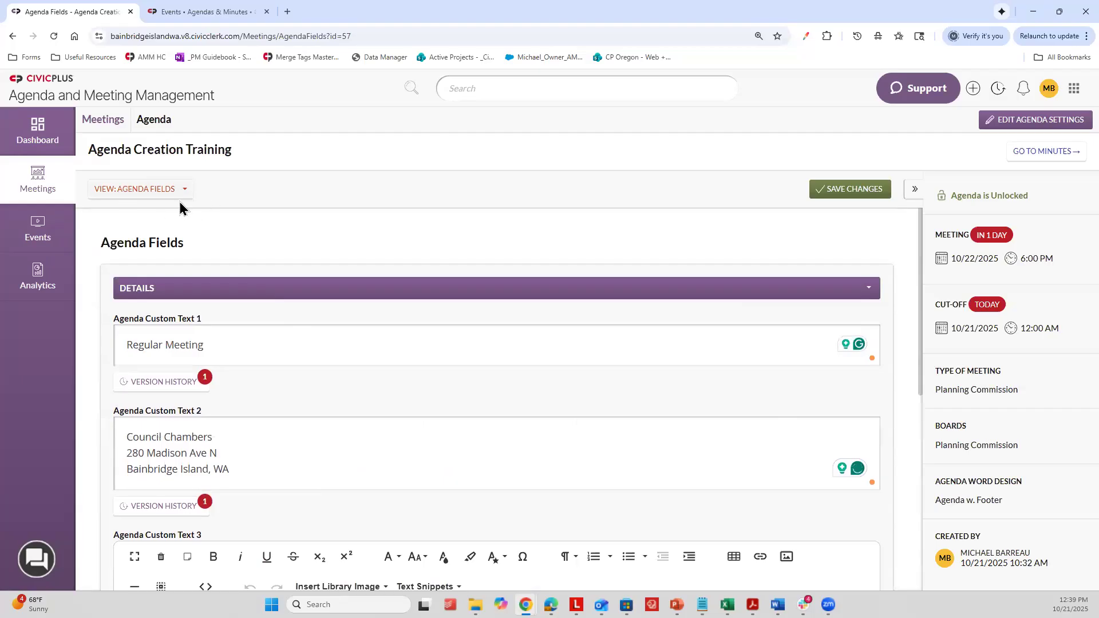
scroll(266, 285, down, 3)
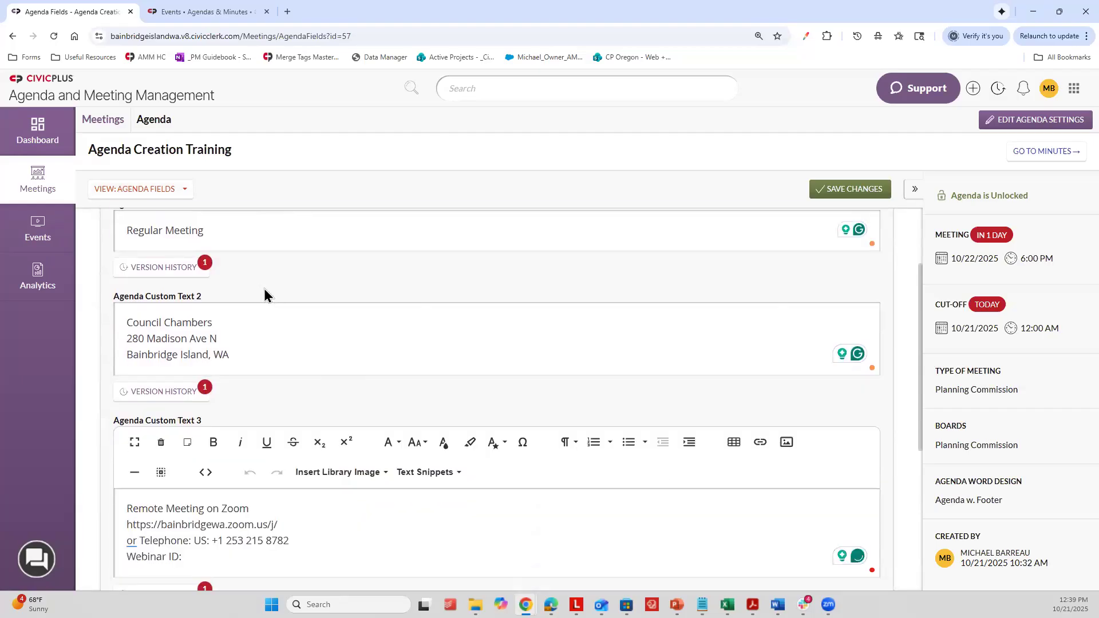
scroll(275, 349, down, 4)
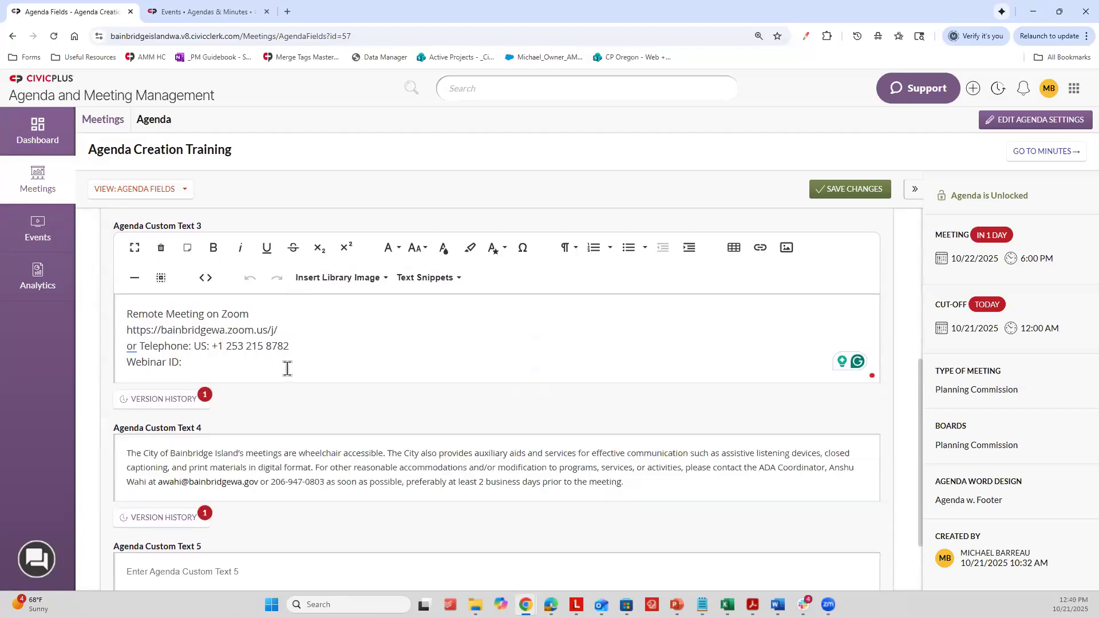
scroll(286, 382, up, 8)
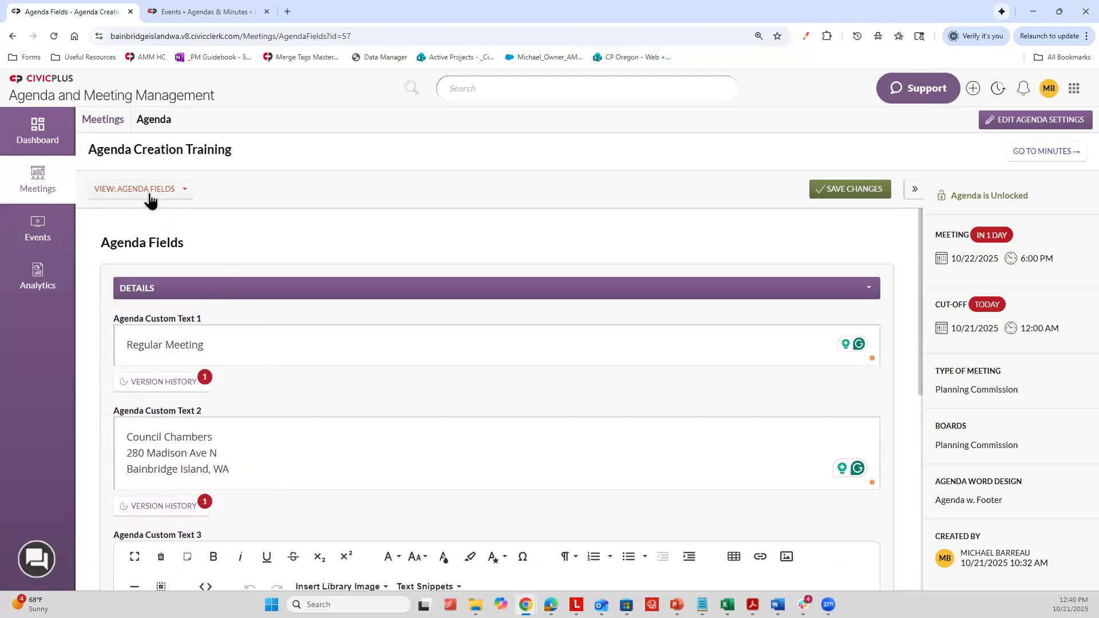
Step: Open the Agenda Files view and create a file of type Agenda named Agenda 123
click(150, 198)
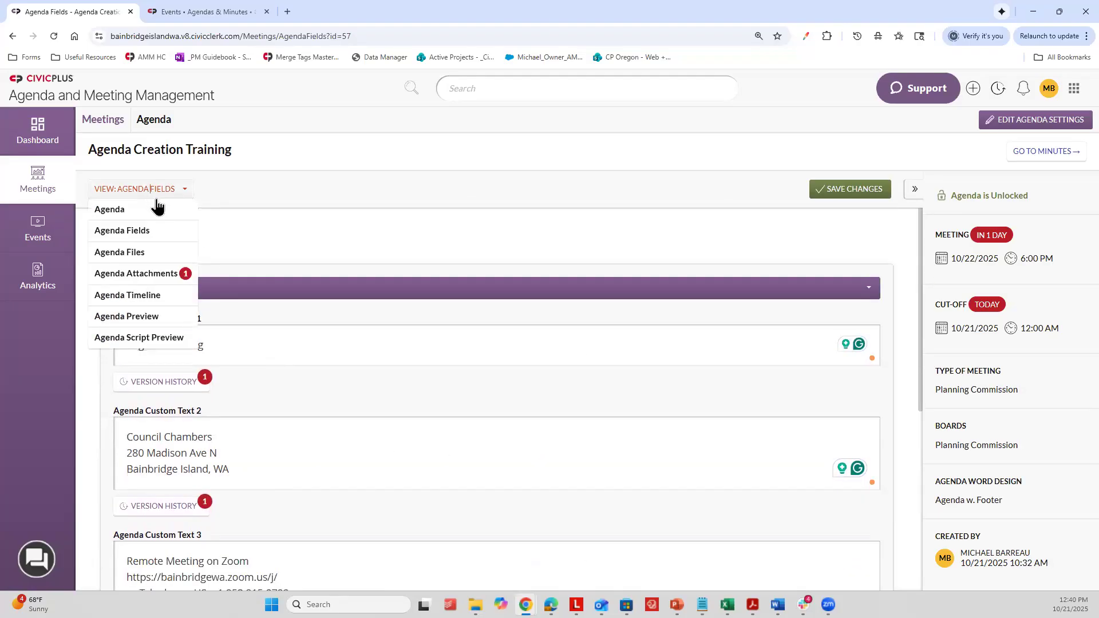
click(137, 252)
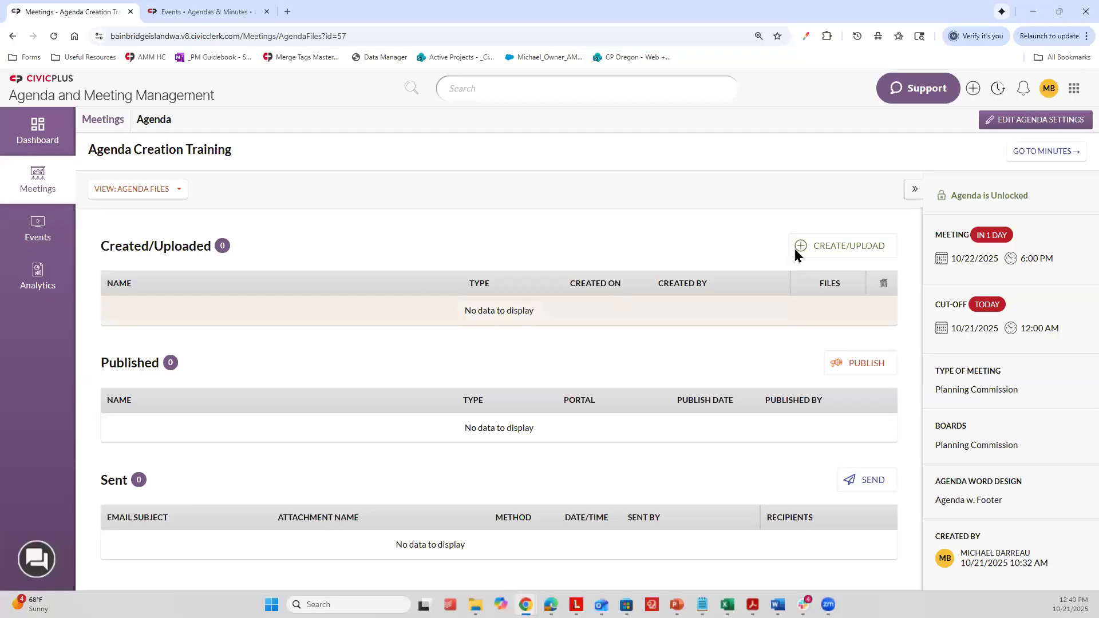
click(841, 250)
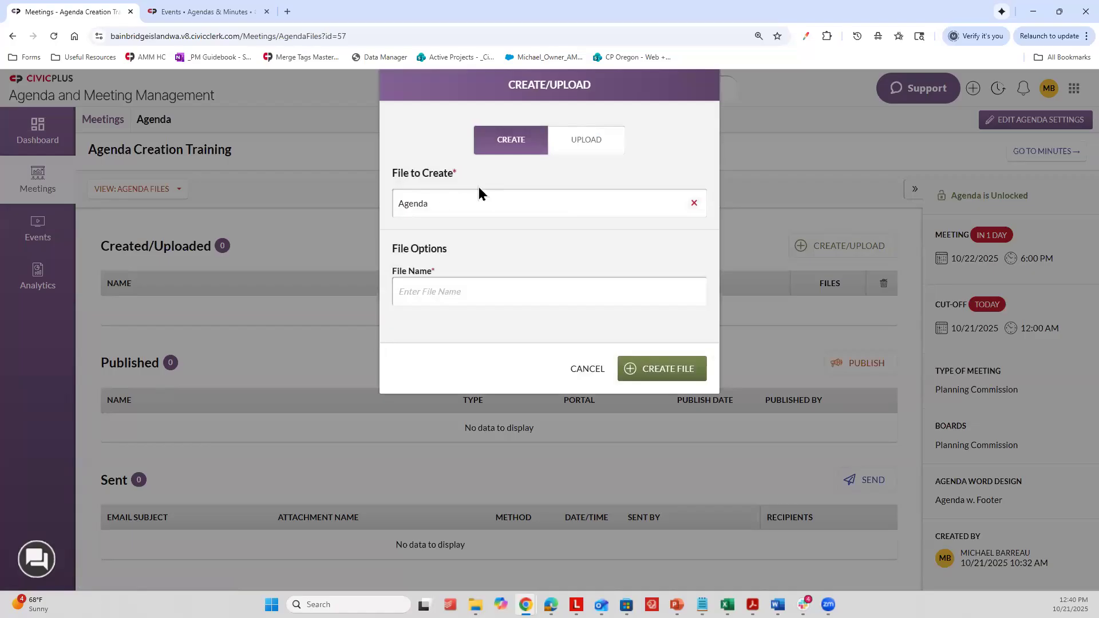
click(445, 203)
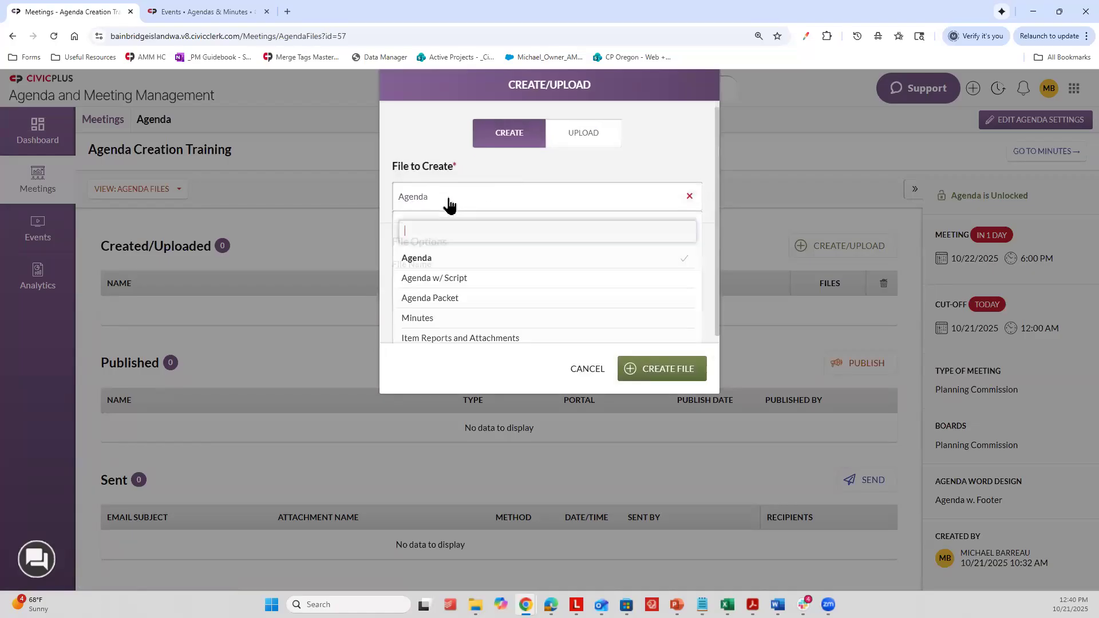
click(441, 250)
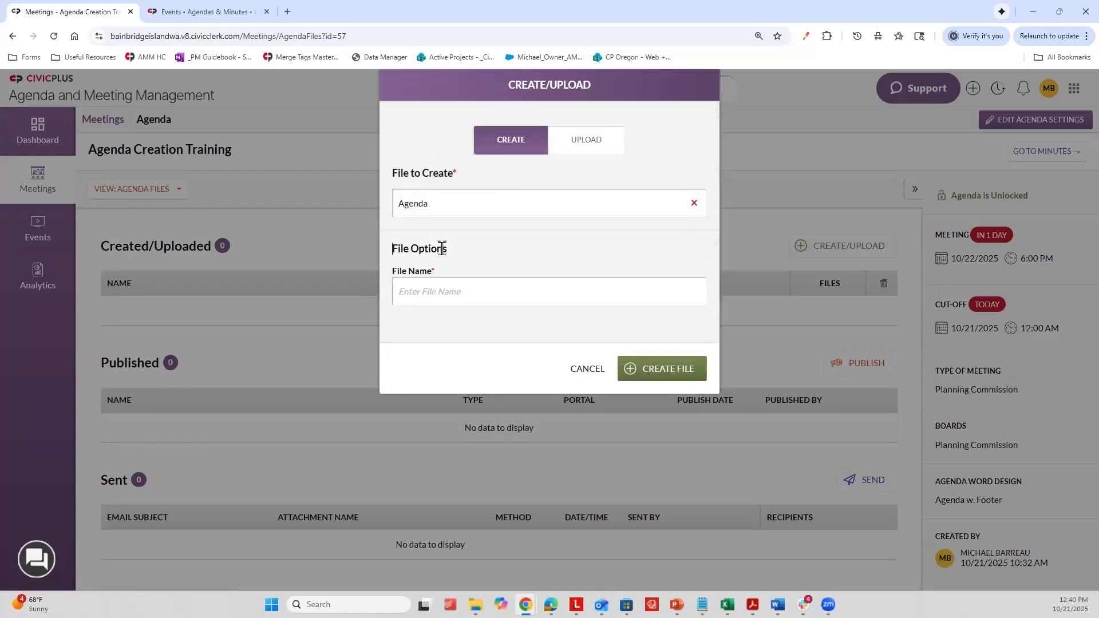
click(484, 299)
text(Agenda 123)
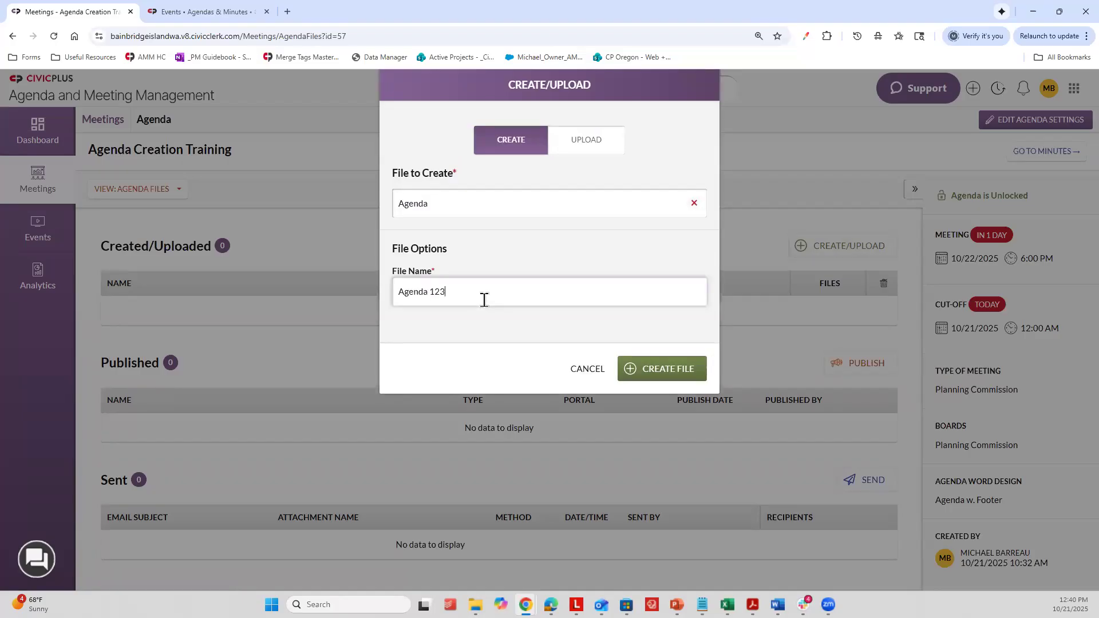
click(646, 377)
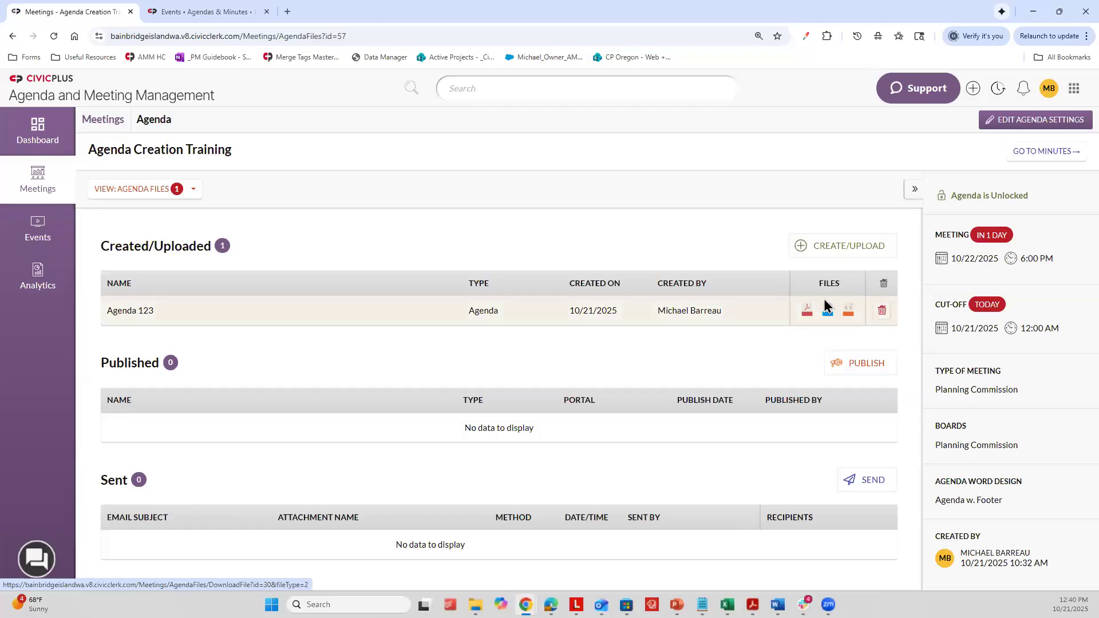
Step: Create an Agenda Packet file named Packet 123, using Agenda 123 as its agenda
click(860, 247)
click(509, 194)
click(452, 286)
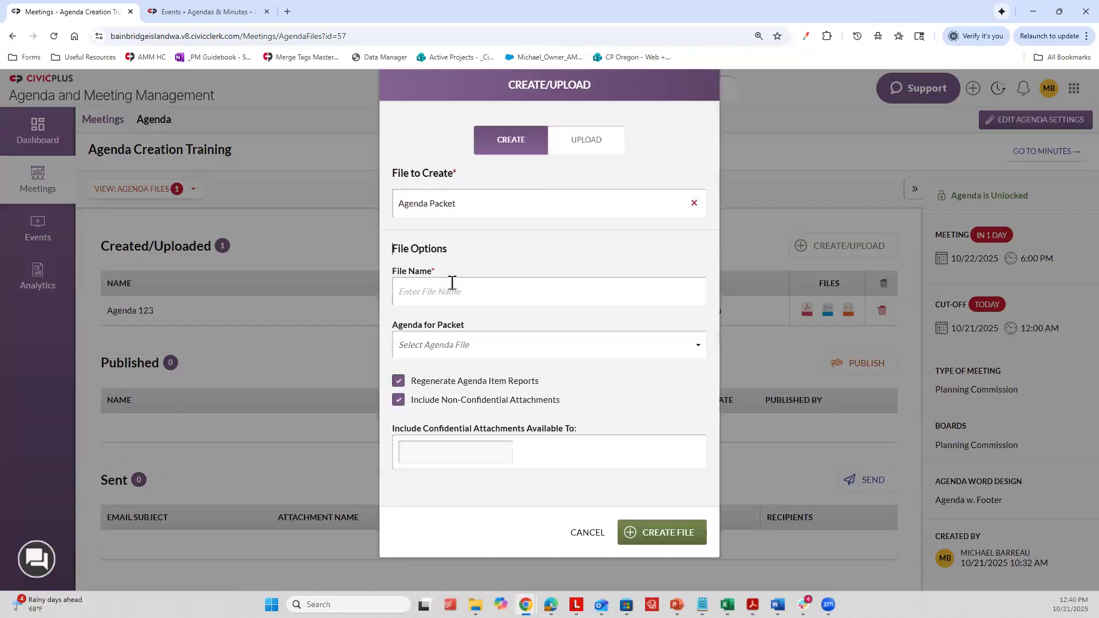
click(451, 280)
text(Pakcet)
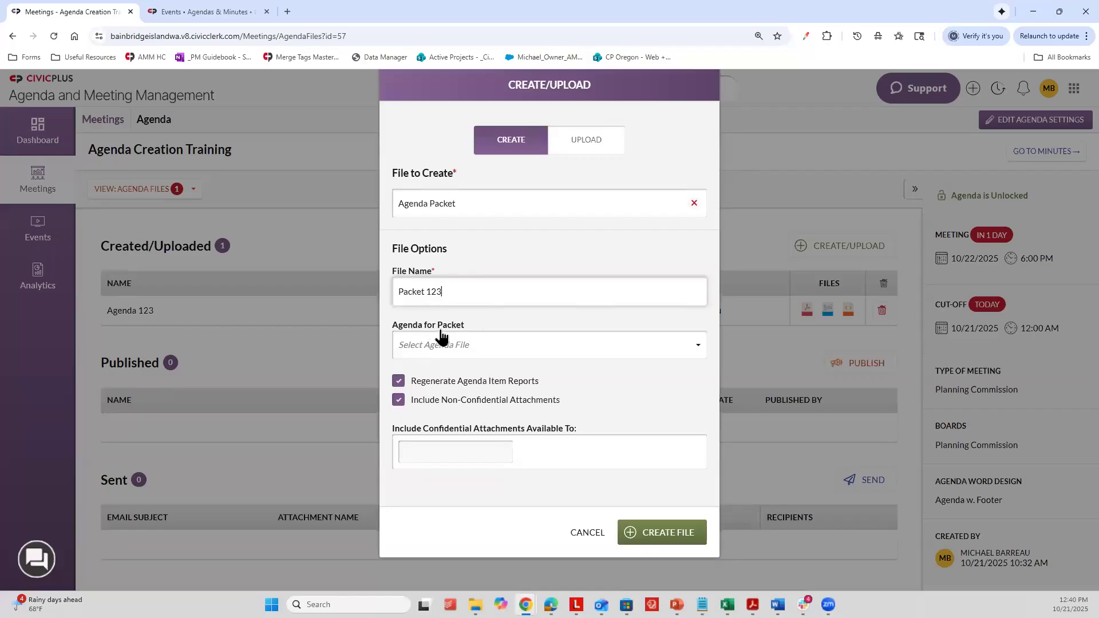
click(421, 347)
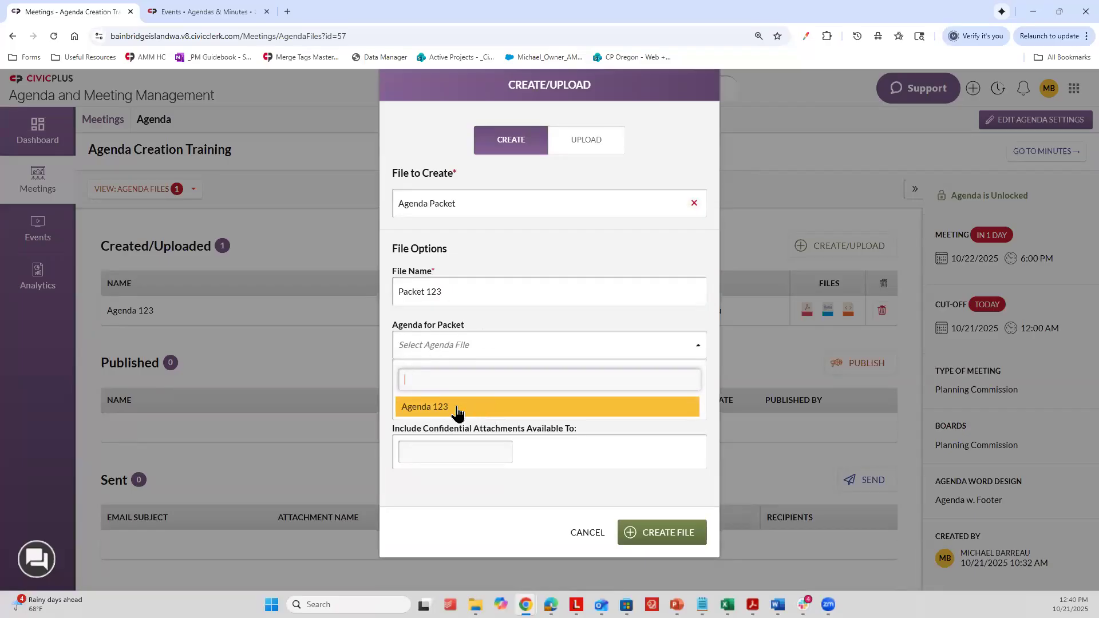
click(403, 401)
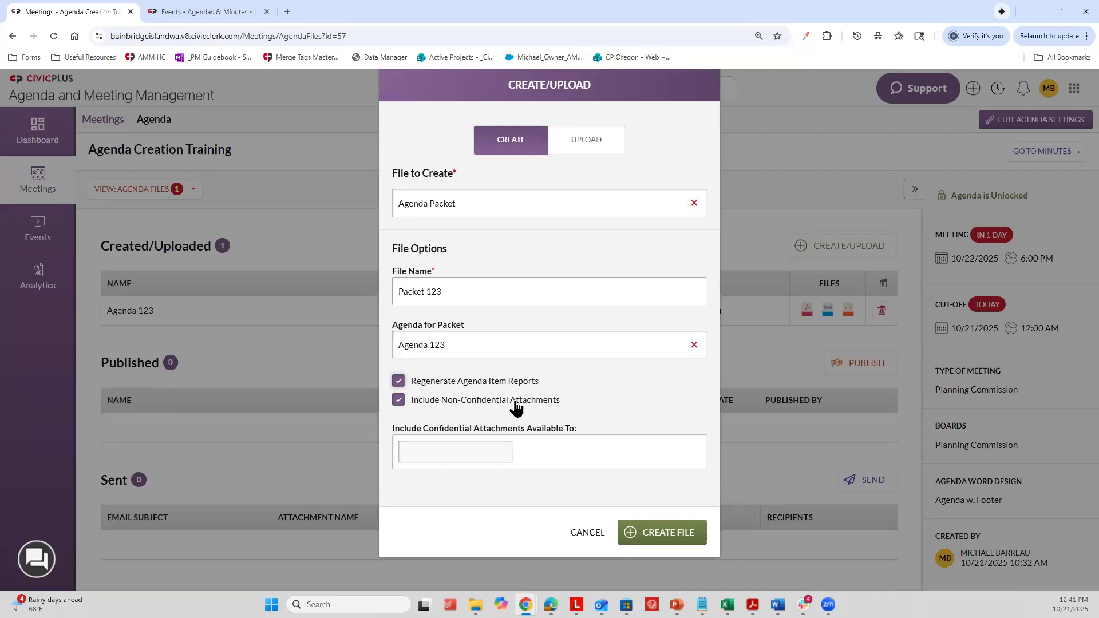
click(687, 537)
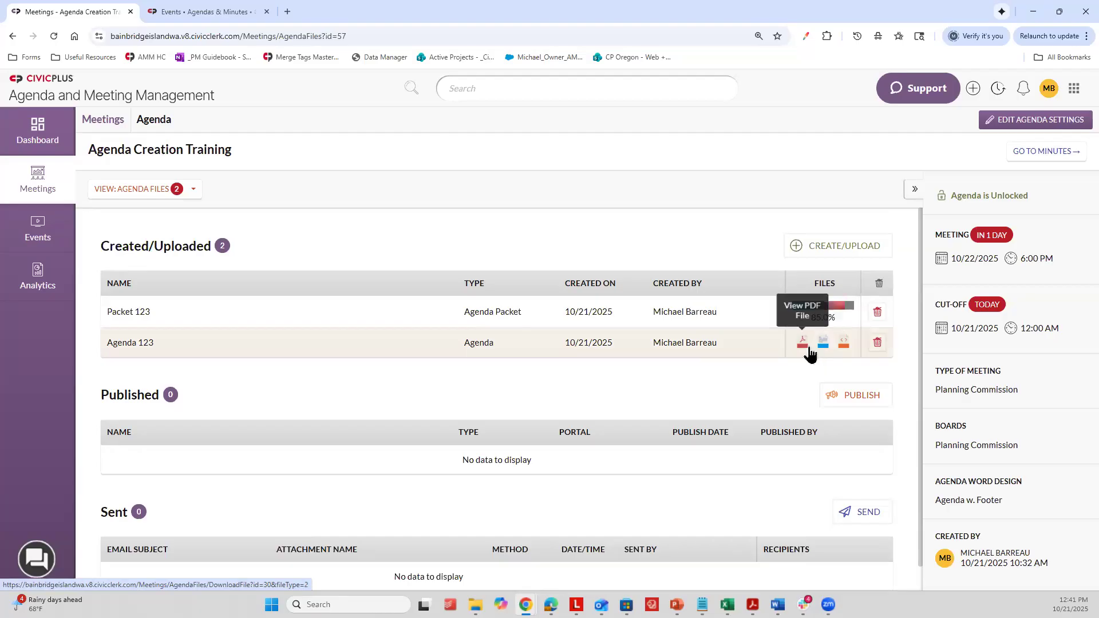
Step: Examine the file upload form and its Agenda, Agenda Packet, Minutes, Notice and Other types, then close it without uploading
click(811, 244)
click(602, 153)
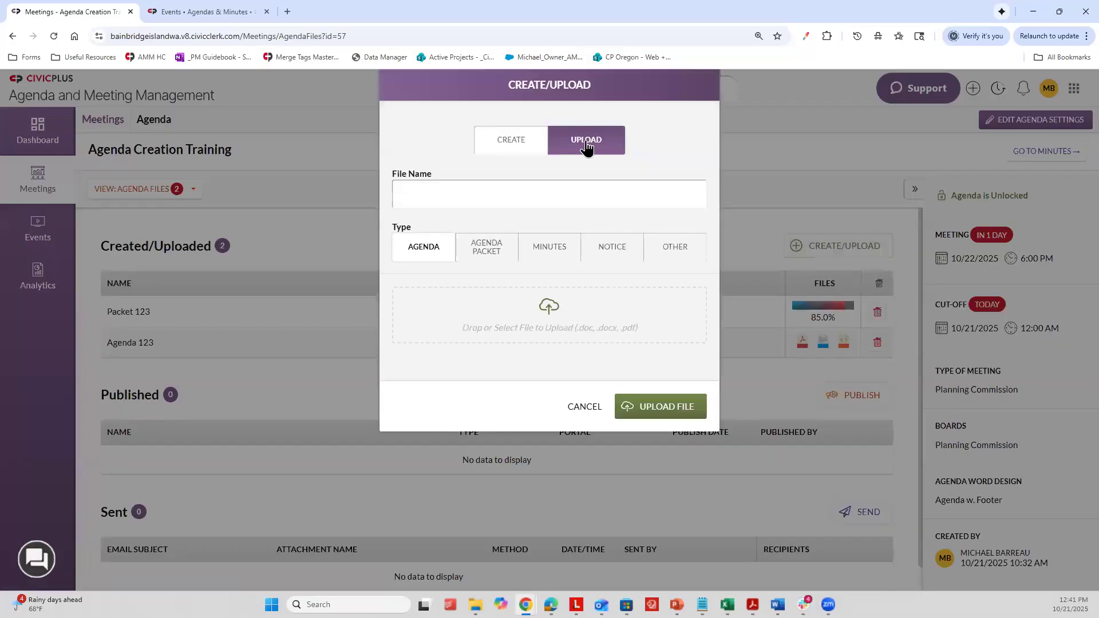
click(466, 202)
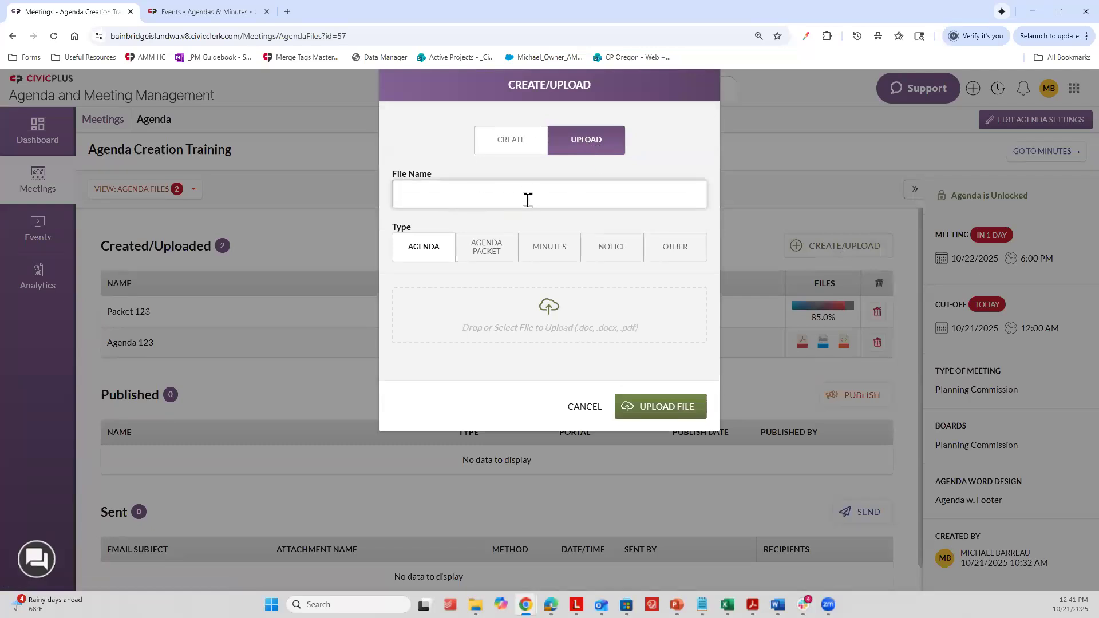
click(475, 255)
click(575, 261)
click(615, 260)
click(670, 257)
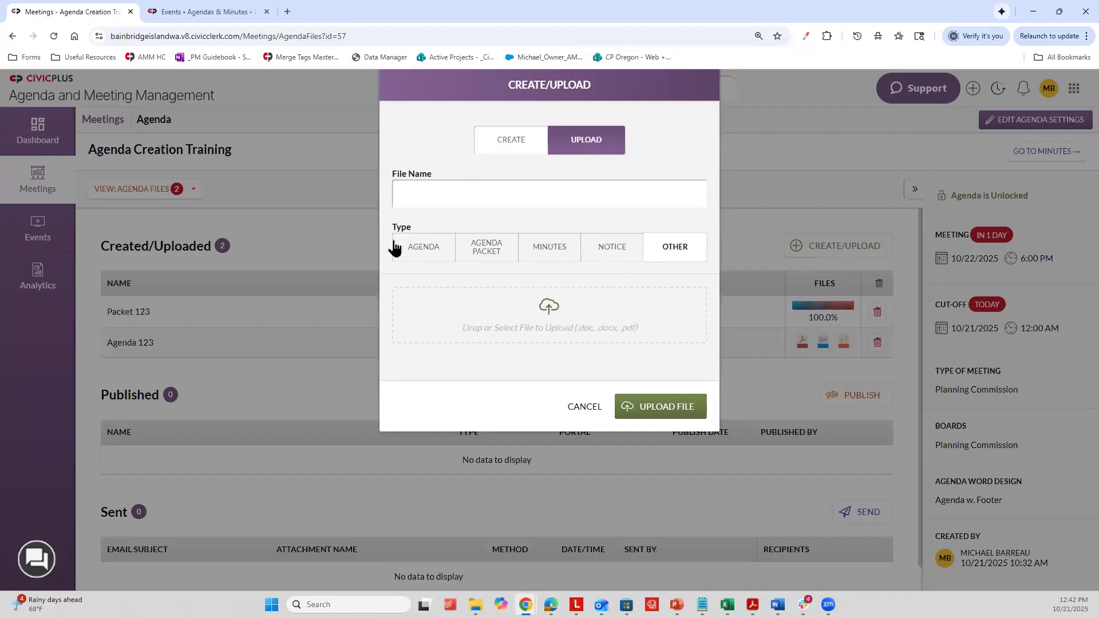
click(410, 253)
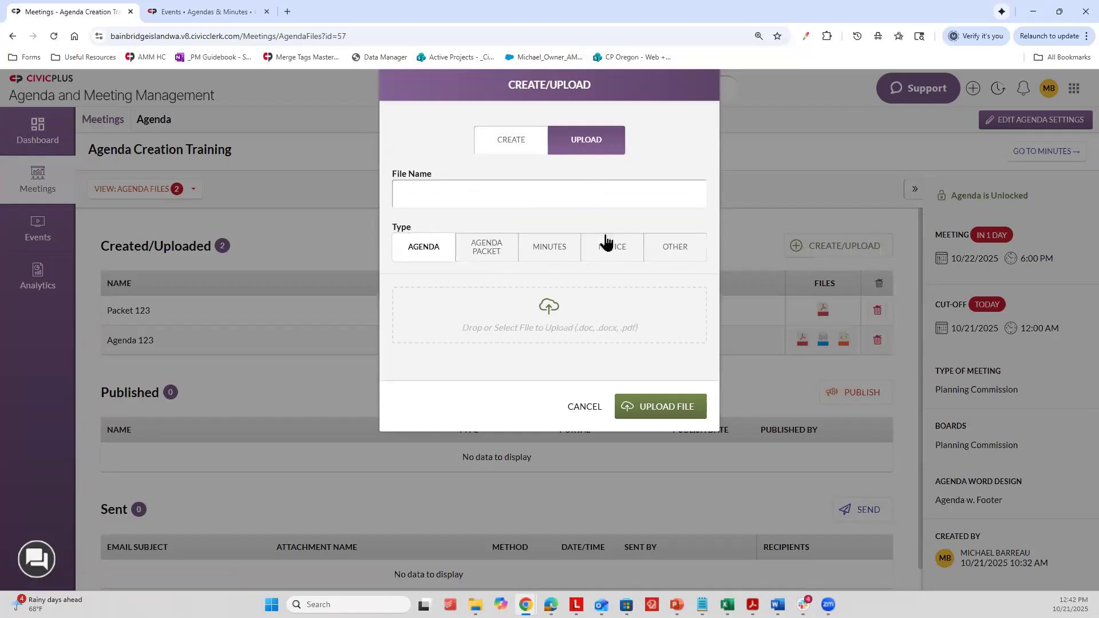
click(799, 247)
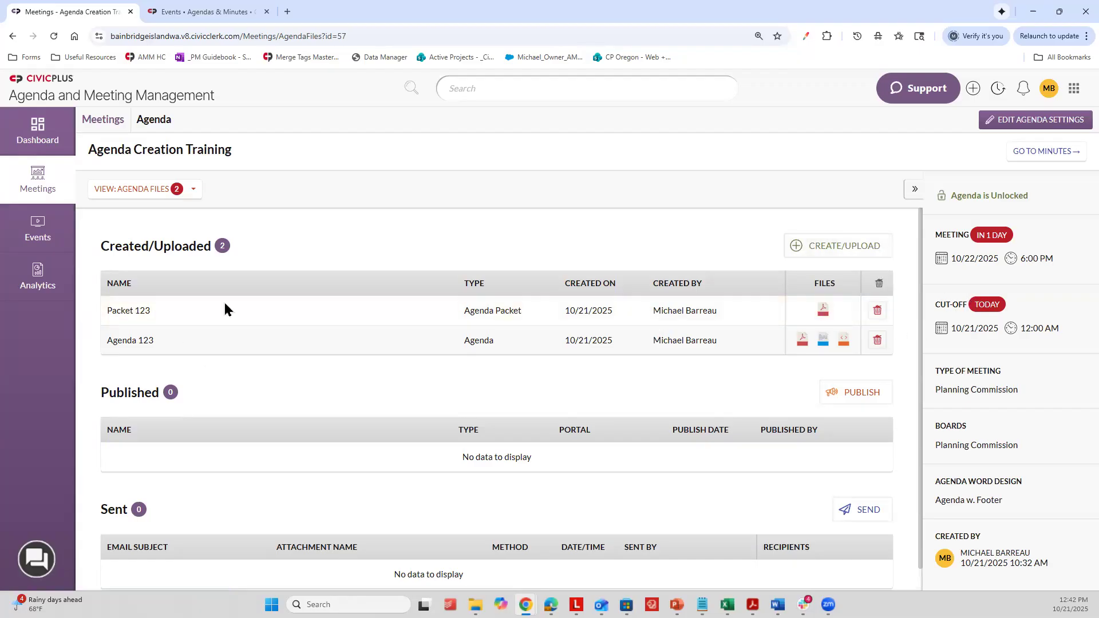
Step: Open the Publish form from the Agenda Files view and compare its Public Portal and Board Portal options
drag(462, 351, 503, 350)
click(537, 371)
scroll(599, 255, down, 1)
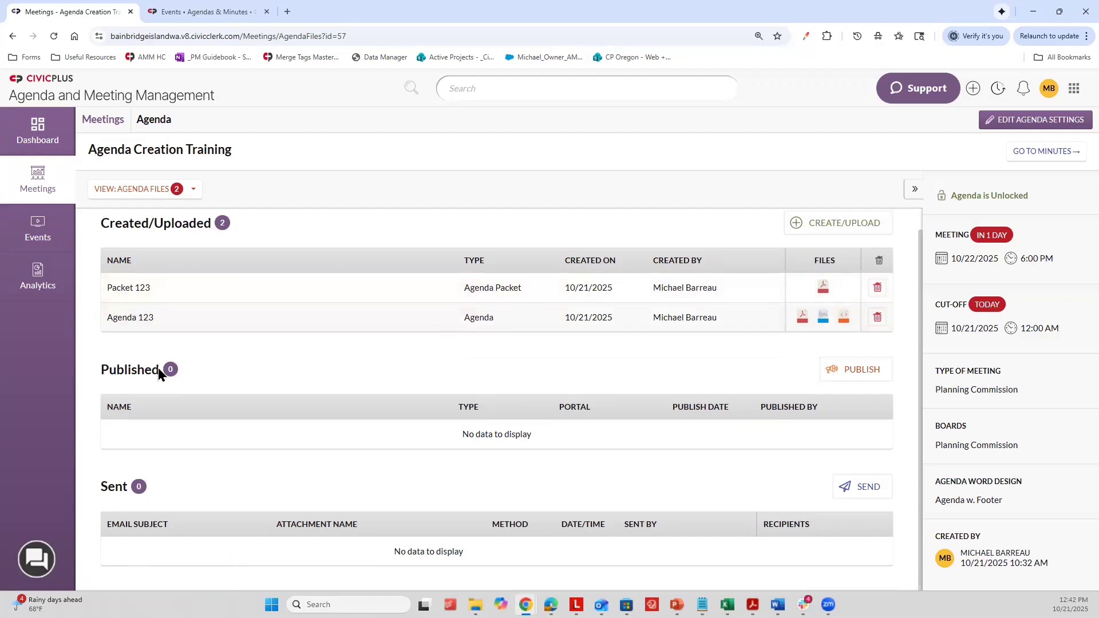
click(862, 370)
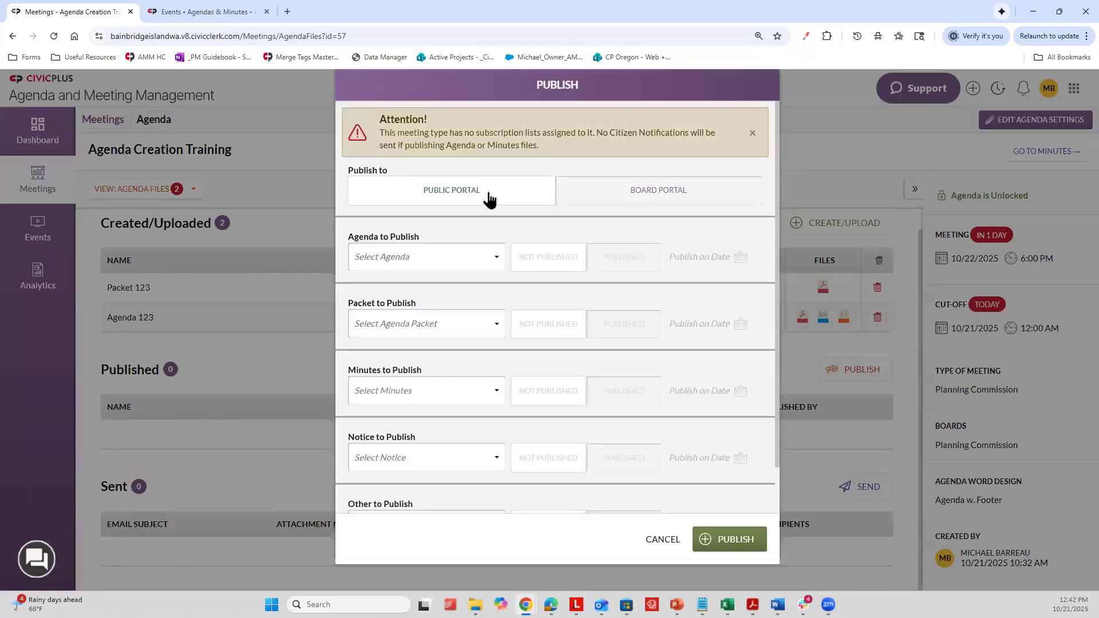
click(665, 193)
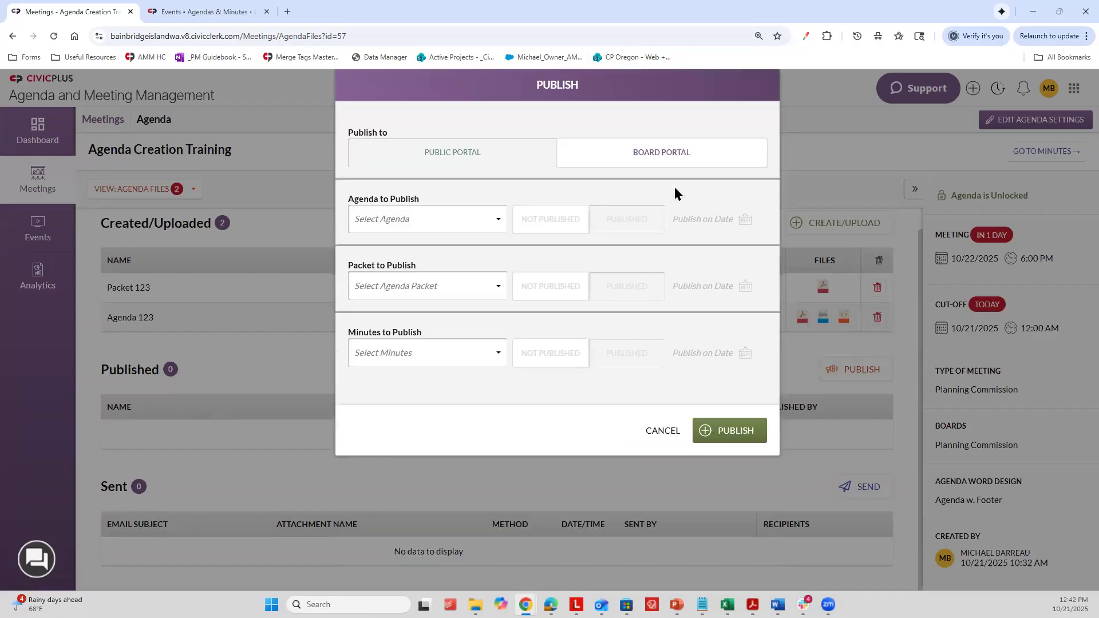
click(472, 170)
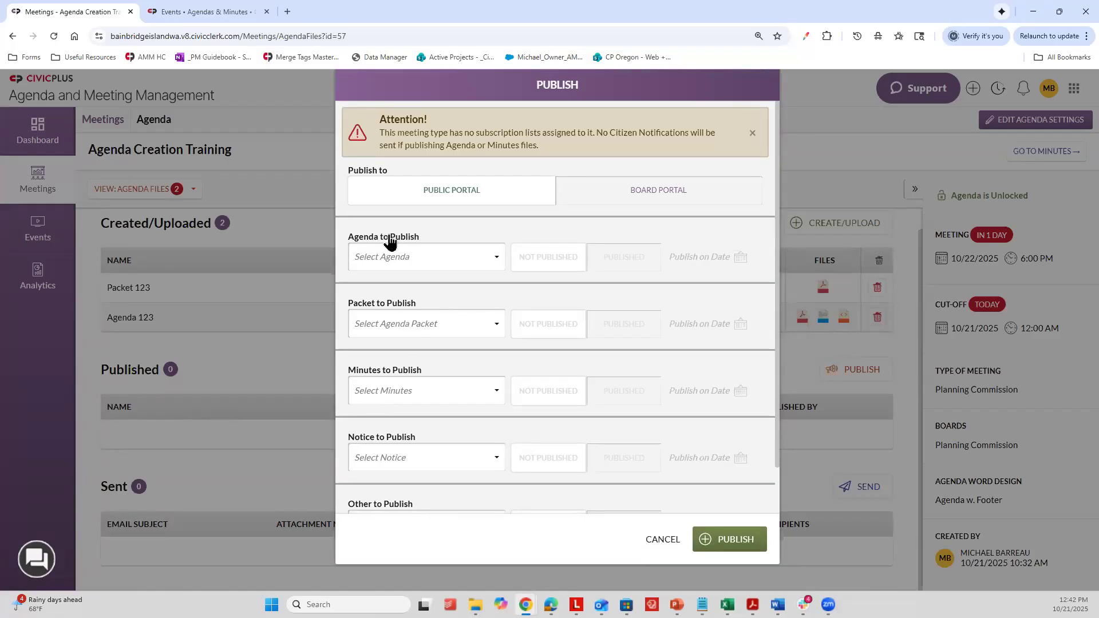
Step: Select Agenda 123 as the agenda and Packet 123 as the packet to publish to the Public Portal
click(400, 260)
click(404, 259)
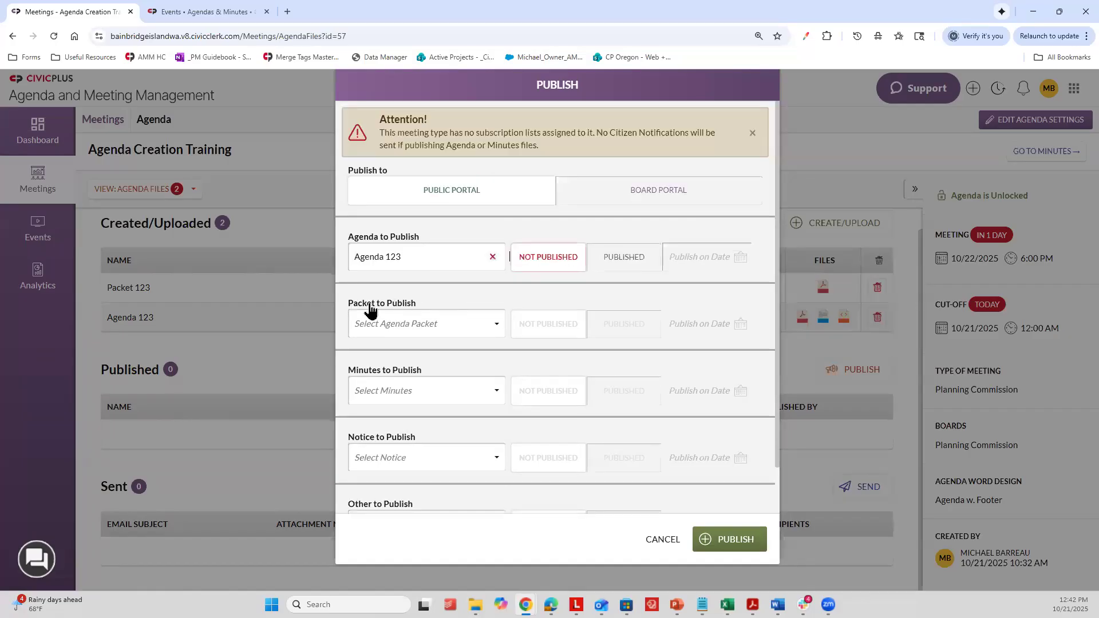
click(395, 324)
click(422, 330)
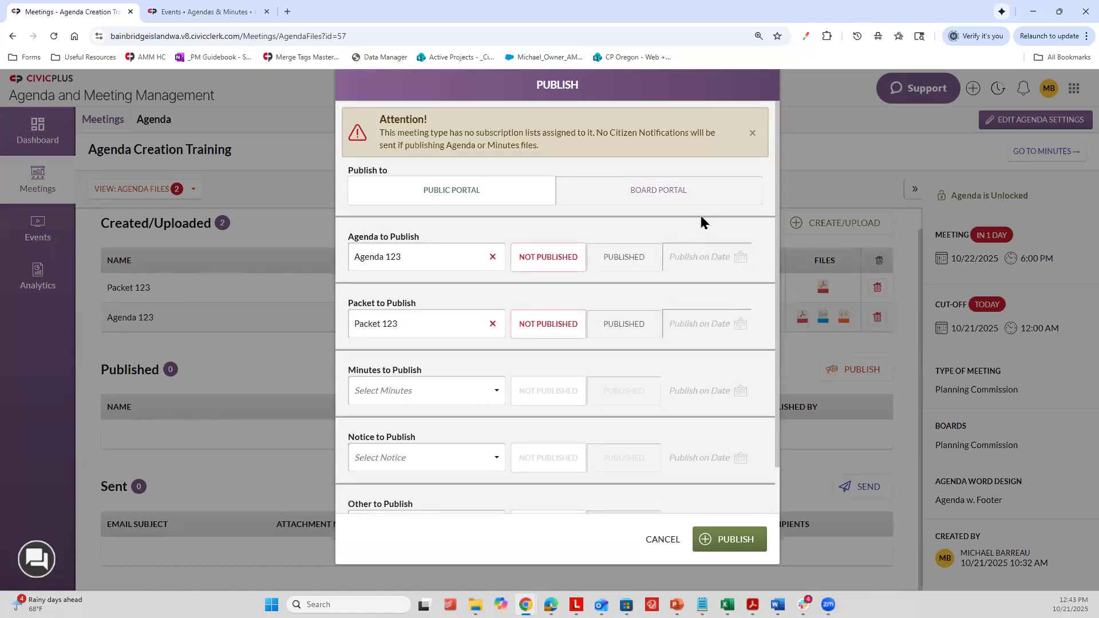
Step: Schedule Agenda 123 with a publish date of 10/31/2025
click(732, 259)
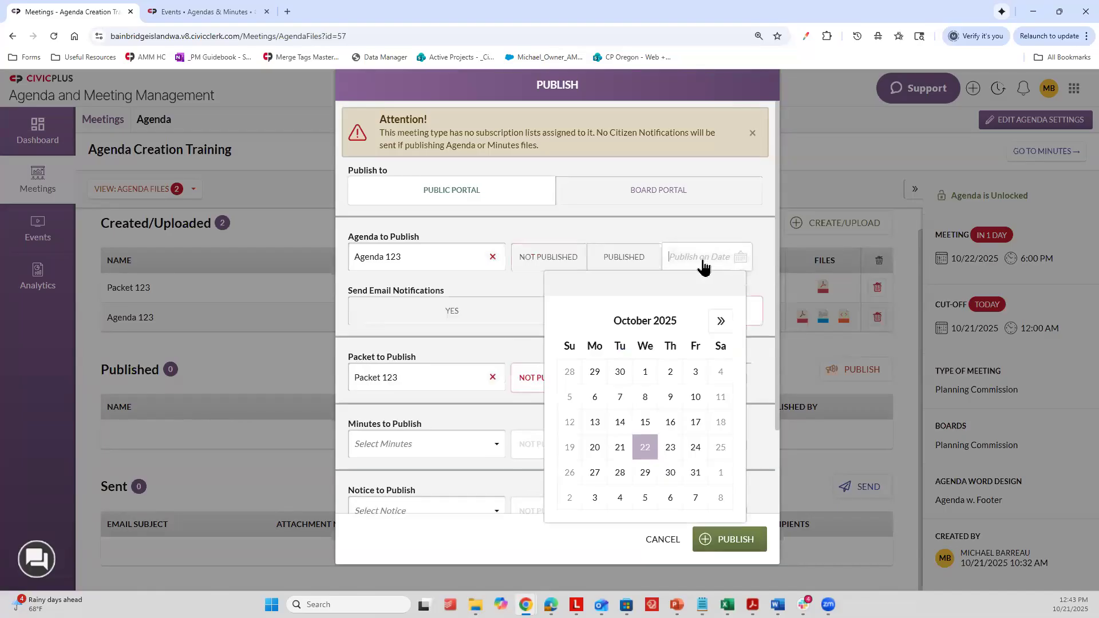
click(695, 472)
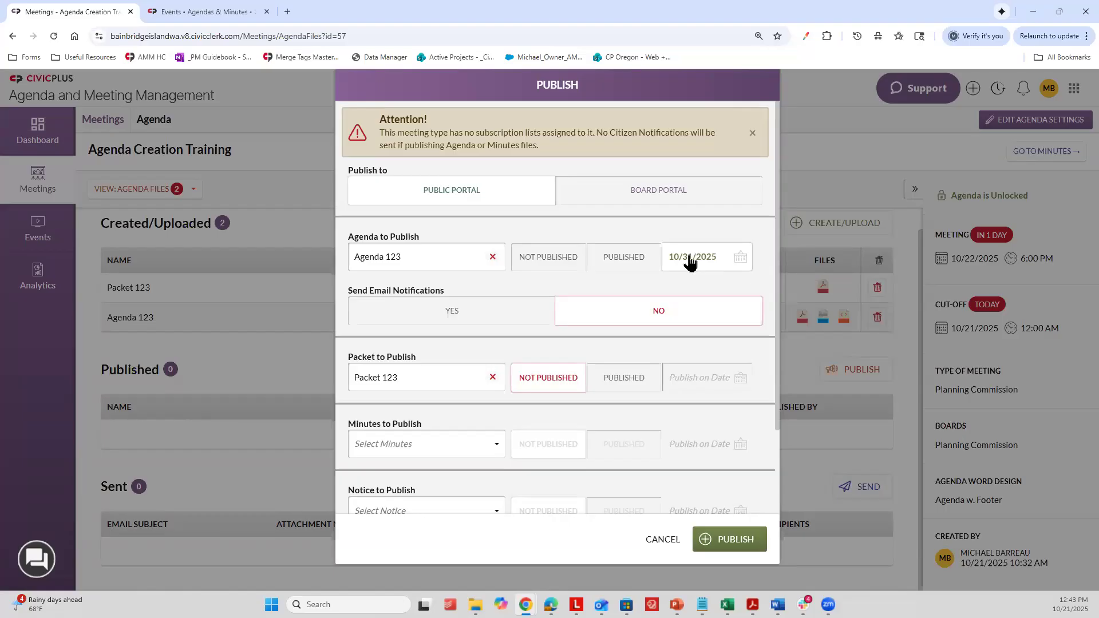
Step: Mark Agenda 123 and Packet 123 as Published and publish both to the Public Portal
click(634, 265)
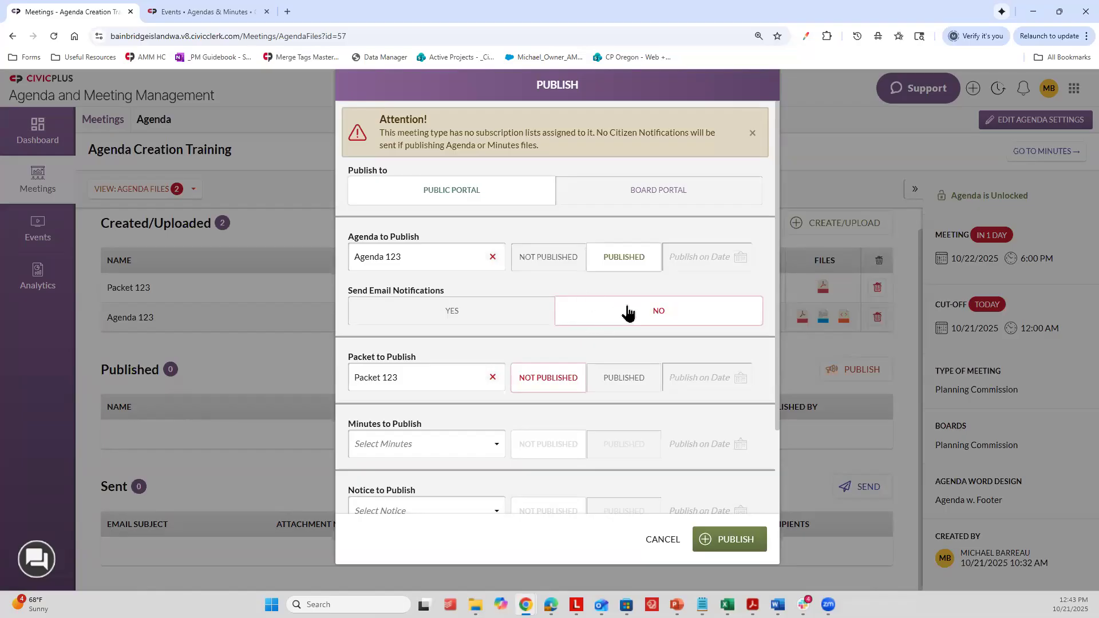
click(647, 386)
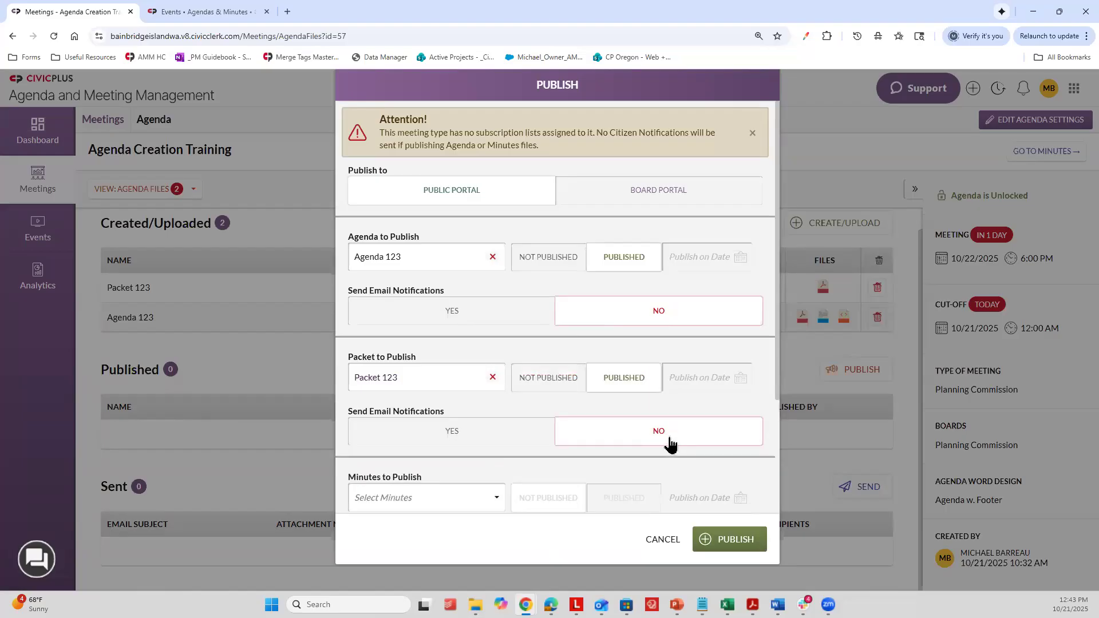
click(718, 538)
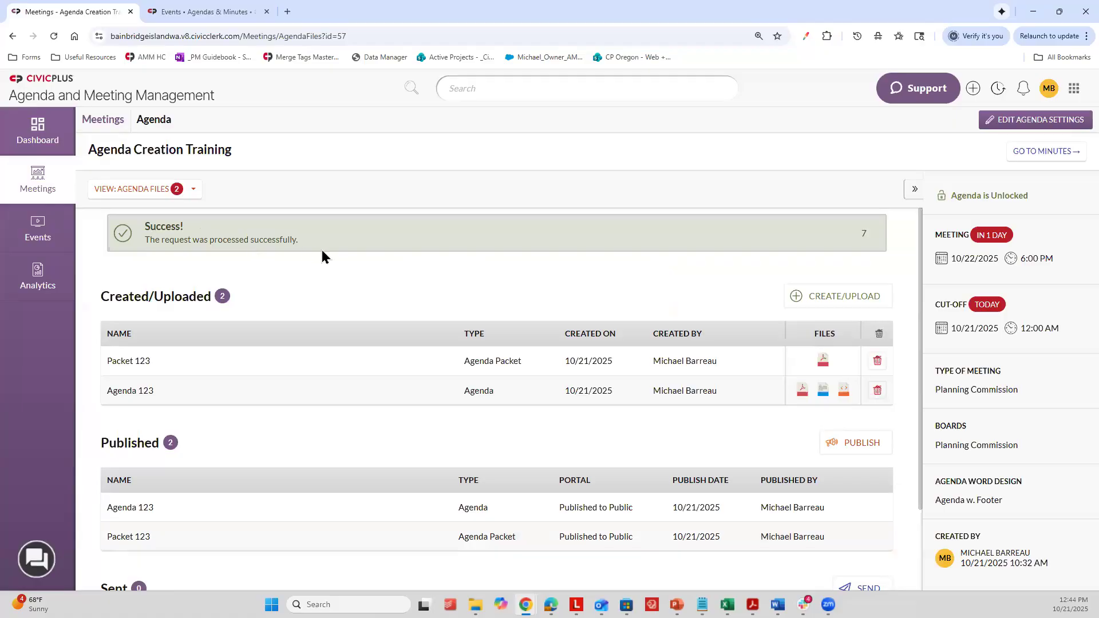
Step: Check the portal listed for Agenda 123 and Packet 123 among the published files
scroll(324, 283, down, 2)
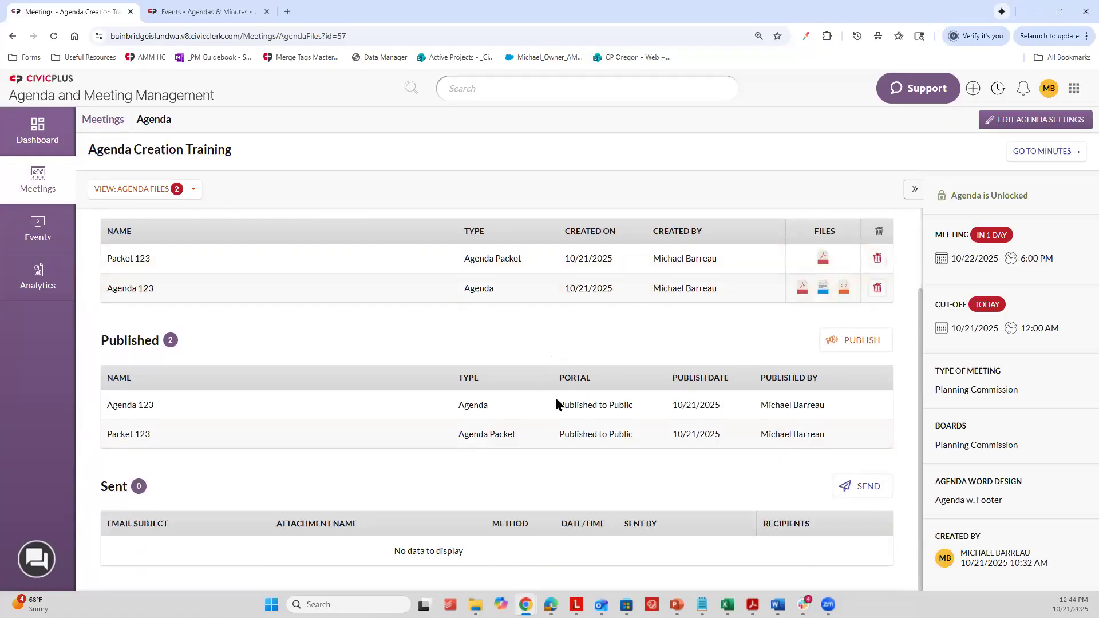
drag(556, 402, 638, 409)
drag(558, 434, 629, 434)
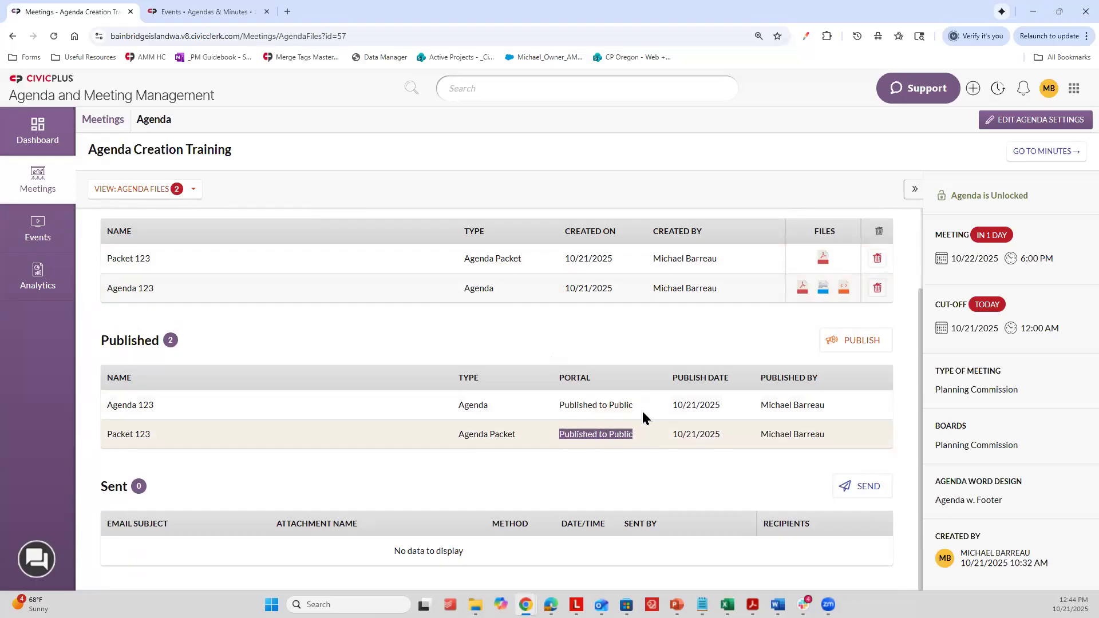
click(642, 414)
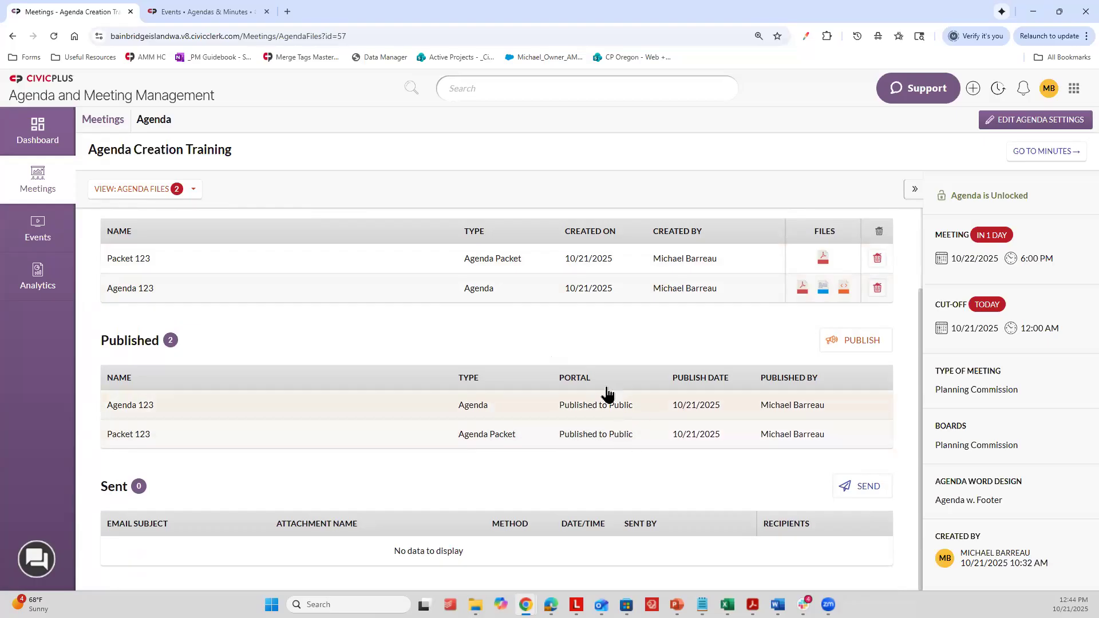
Step: Switch to the public Agendas & Minutes portal, reload it, and view the October 22 event's file download options
click(150, 4)
click(118, 4)
click(212, 7)
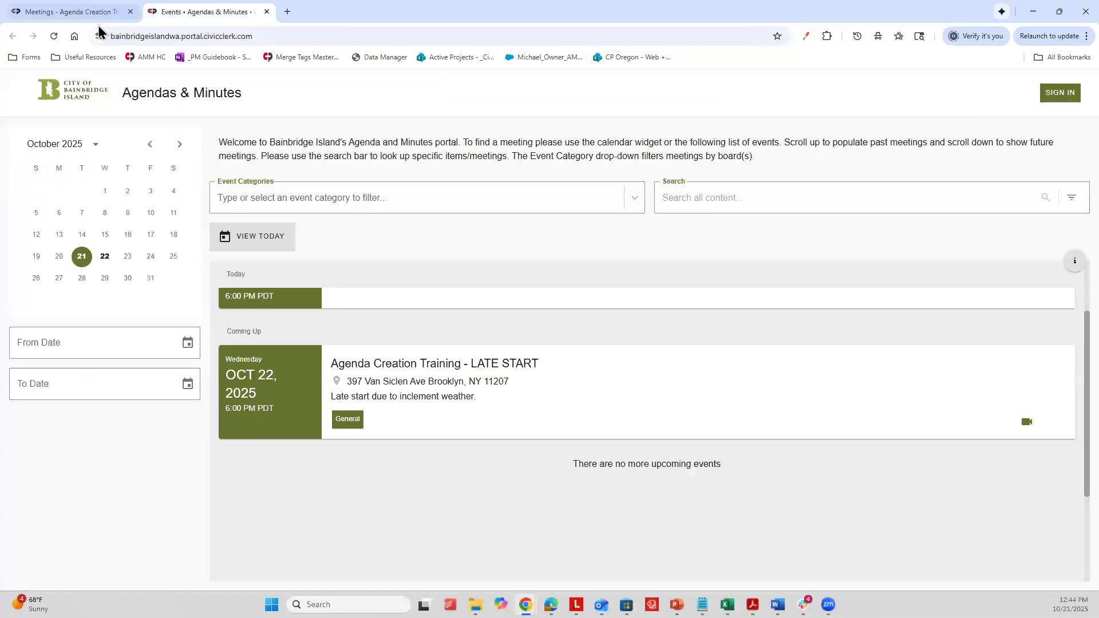
click(53, 36)
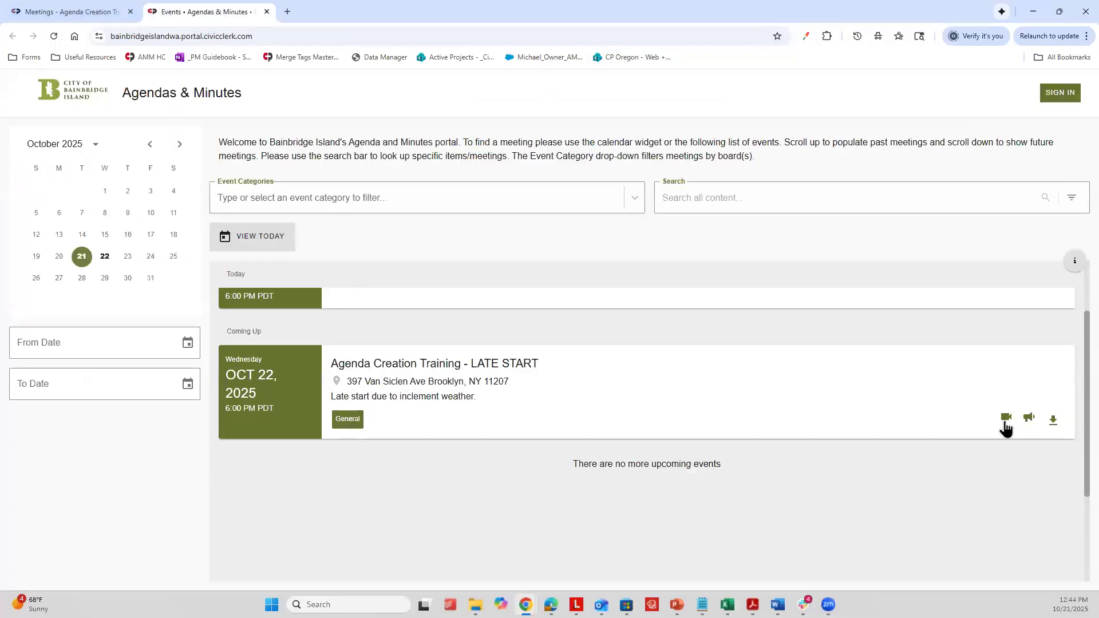
click(1054, 420)
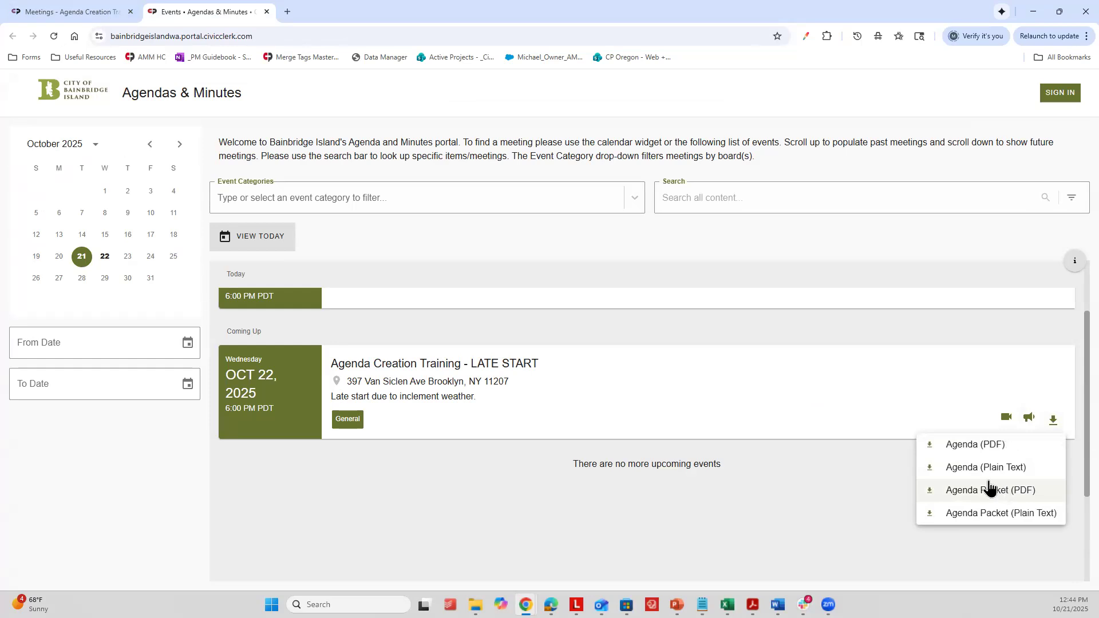
click(696, 361)
Step: Open the Agenda Creation Training - LATE START event and look through its published agenda's sections and items
click(632, 384)
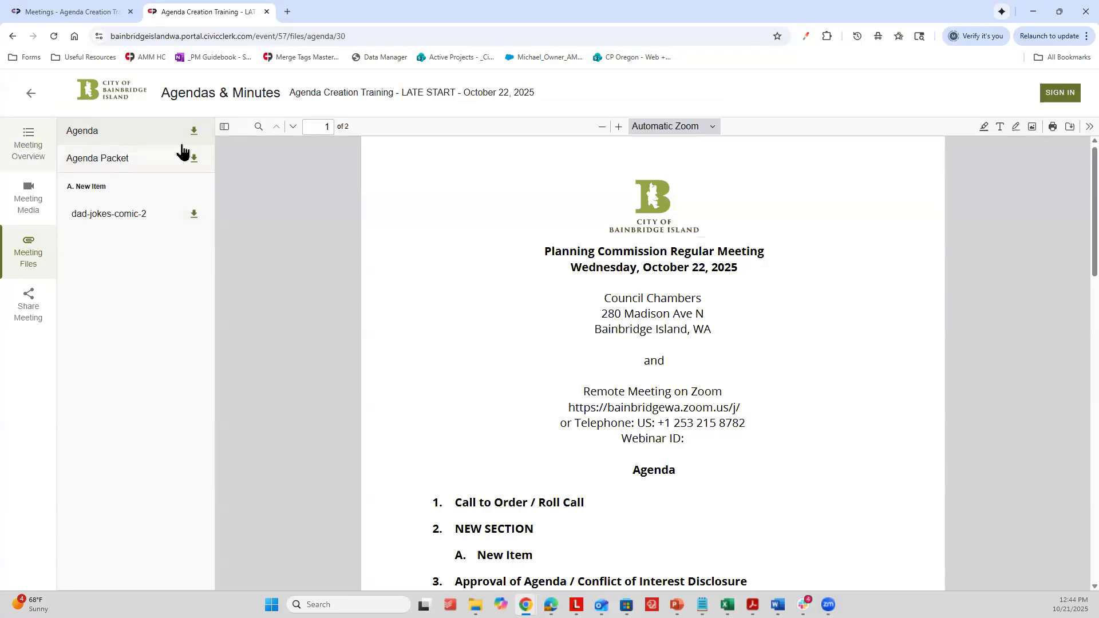
scroll(709, 248, down, 1)
scroll(709, 248, down, 5)
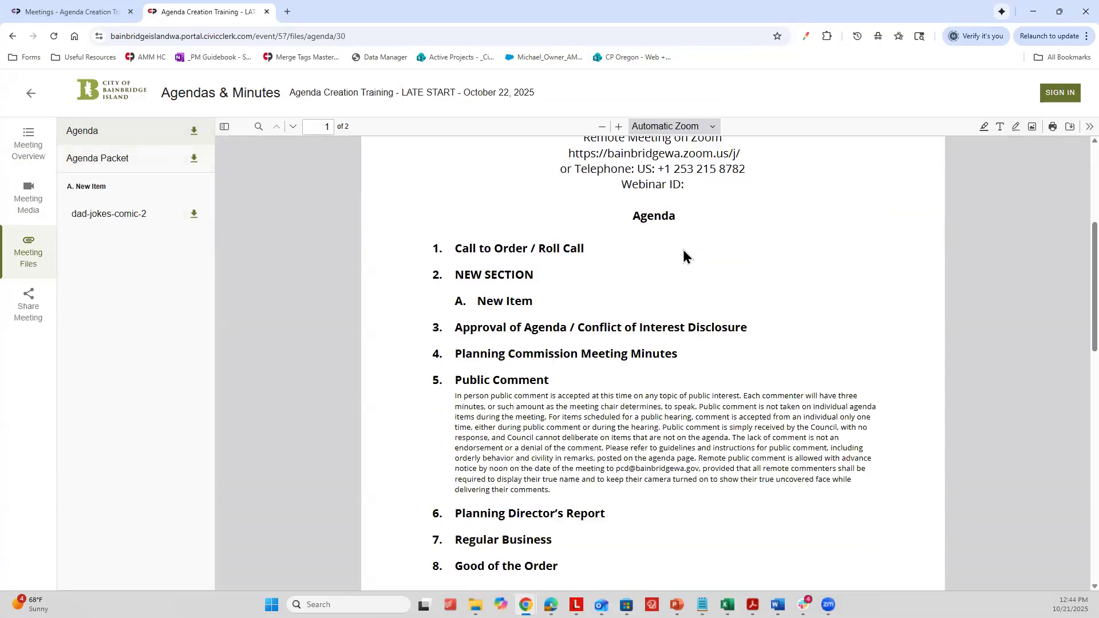
drag(457, 243, 530, 268)
click(480, 267)
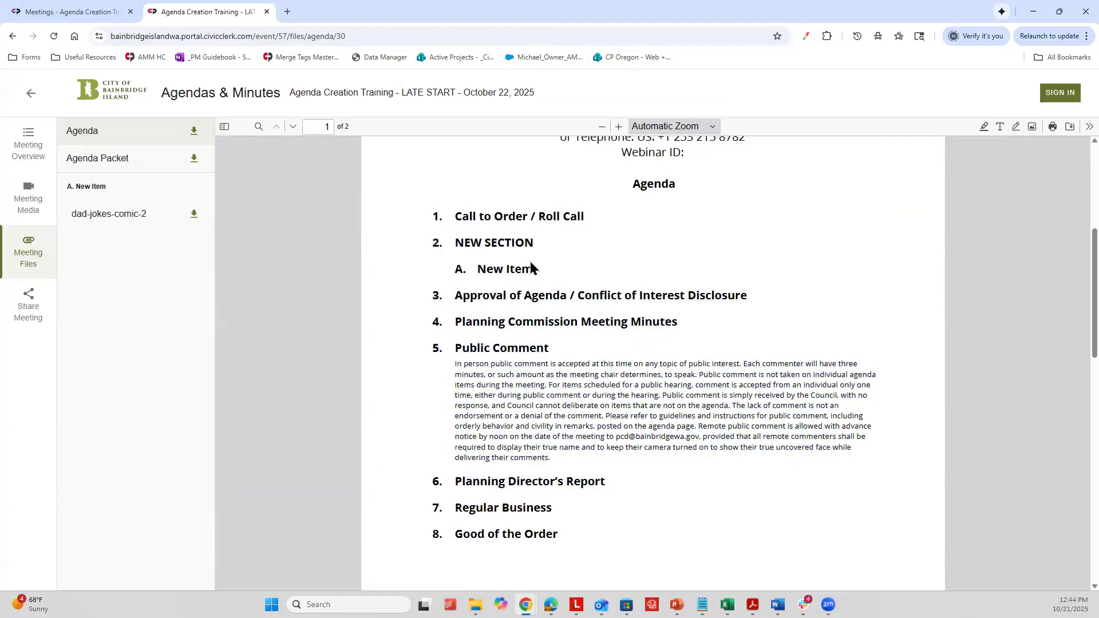
Step: Open the New Item attachment dad-jokes-comic-2, enlarge it to Page Width, and look it over
click(140, 210)
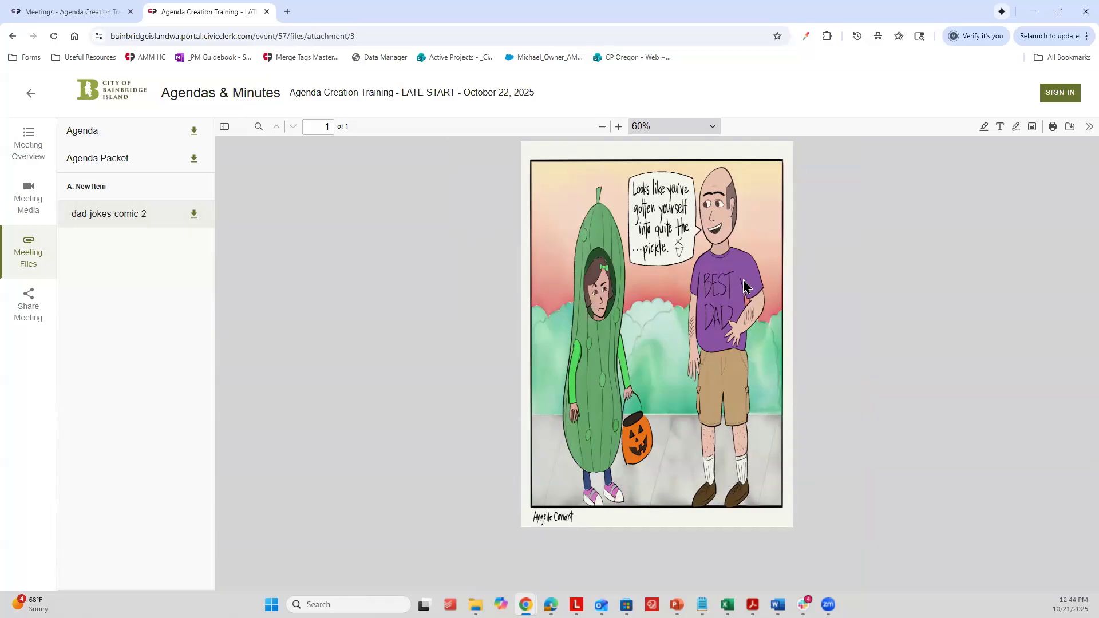
click(710, 129)
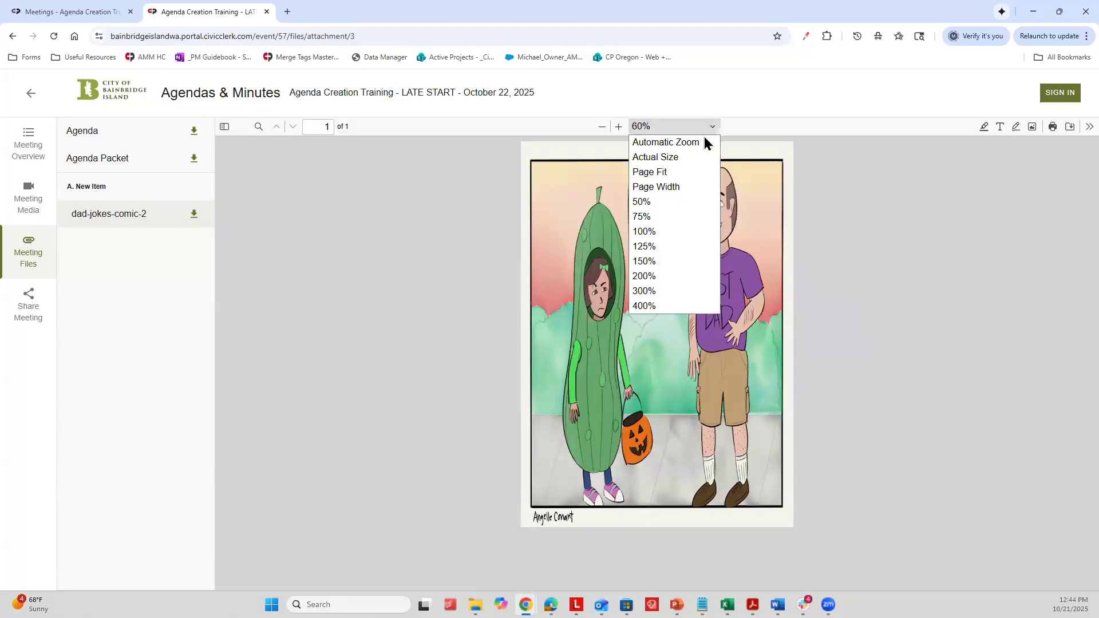
click(688, 189)
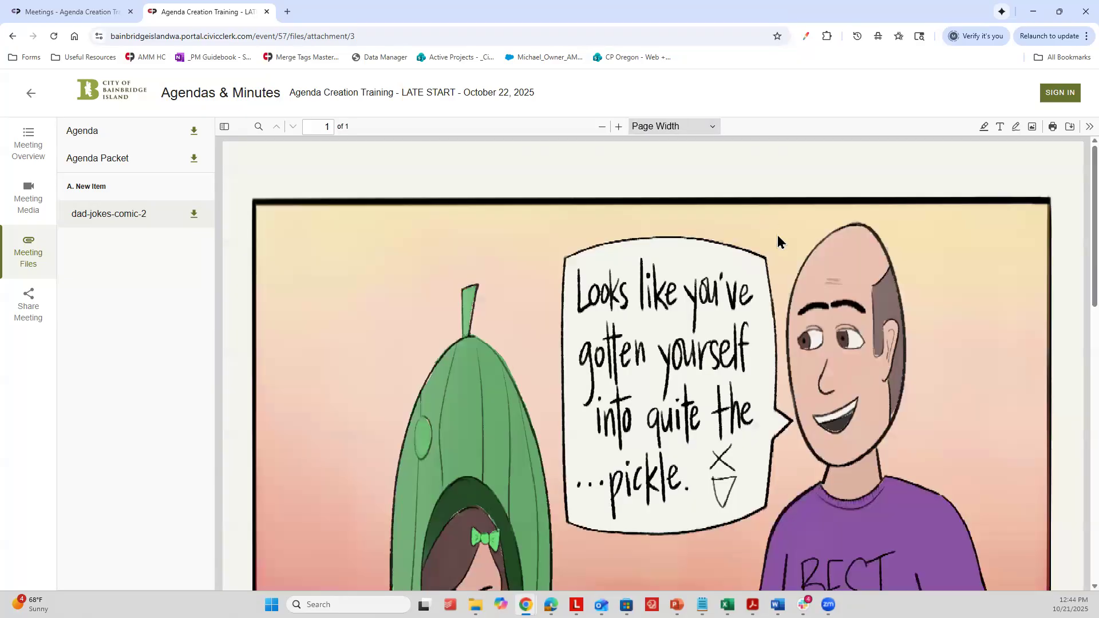
ctrl+scroll(774, 243, down, 2)
scroll(830, 286, down, 6)
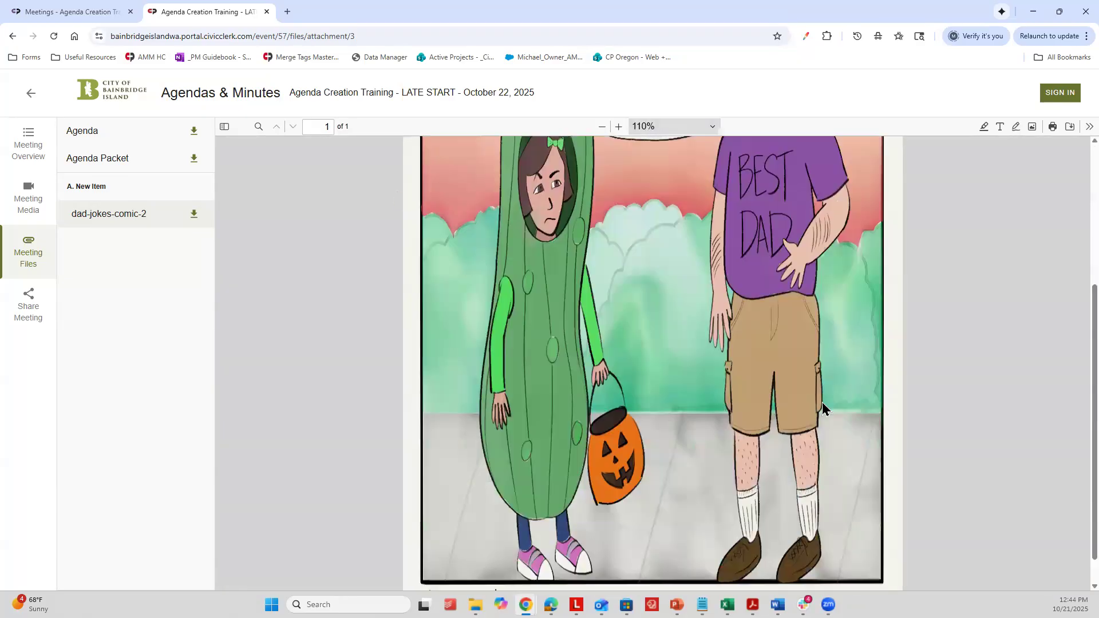
scroll(799, 286, up, 6)
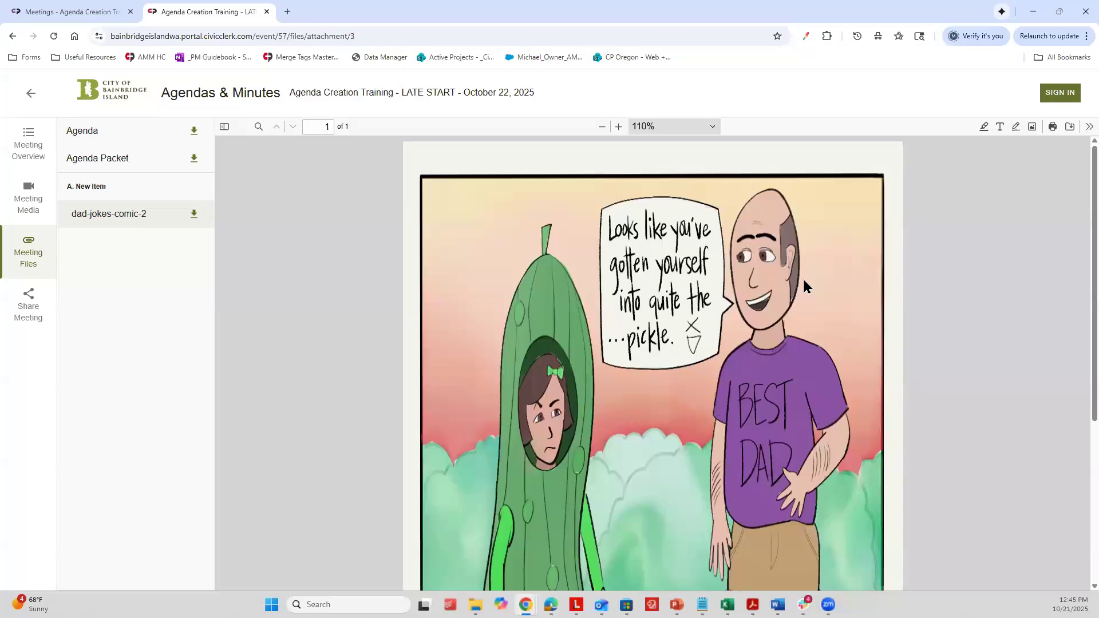
Step: Return to the agenda's files in the admin site and open the Send email form, examining its recipient, subject and body fields
click(71, 10)
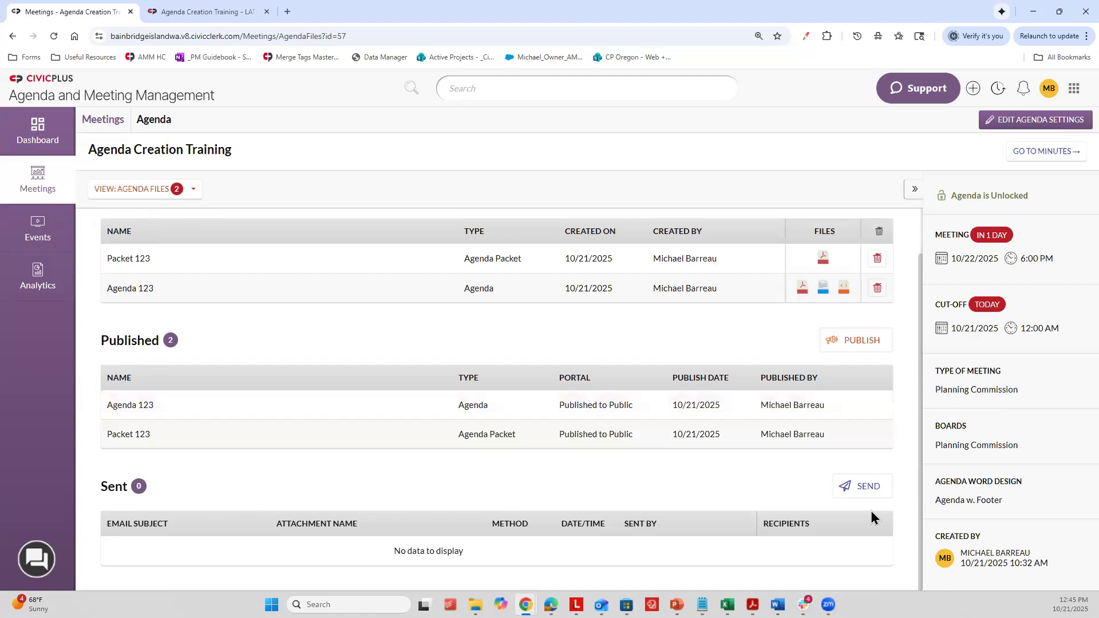
click(857, 492)
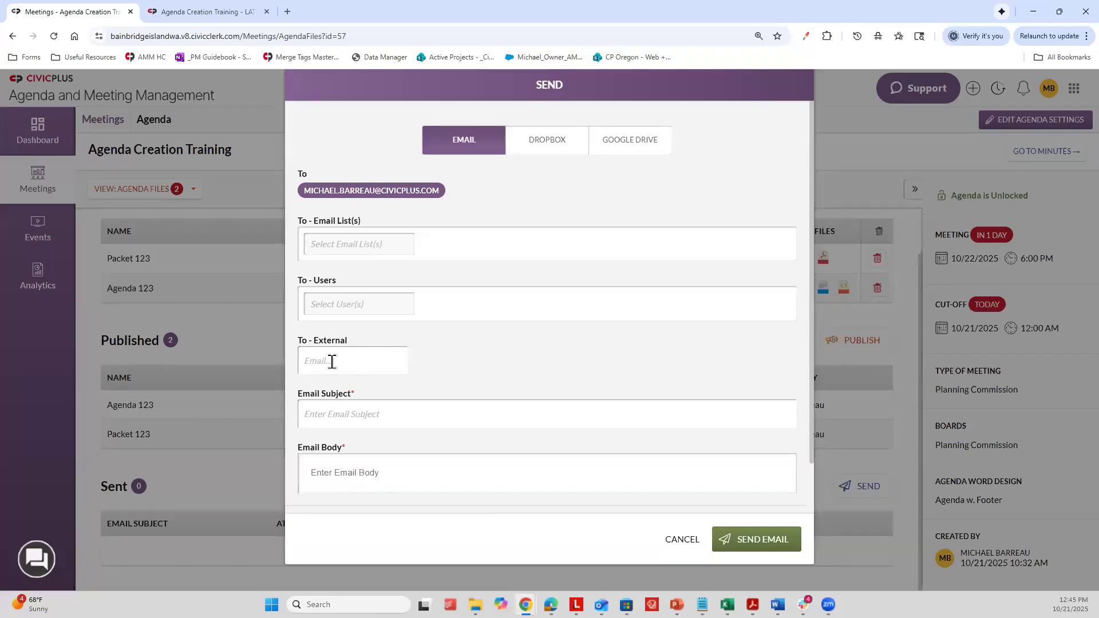
scroll(504, 357, down, 1)
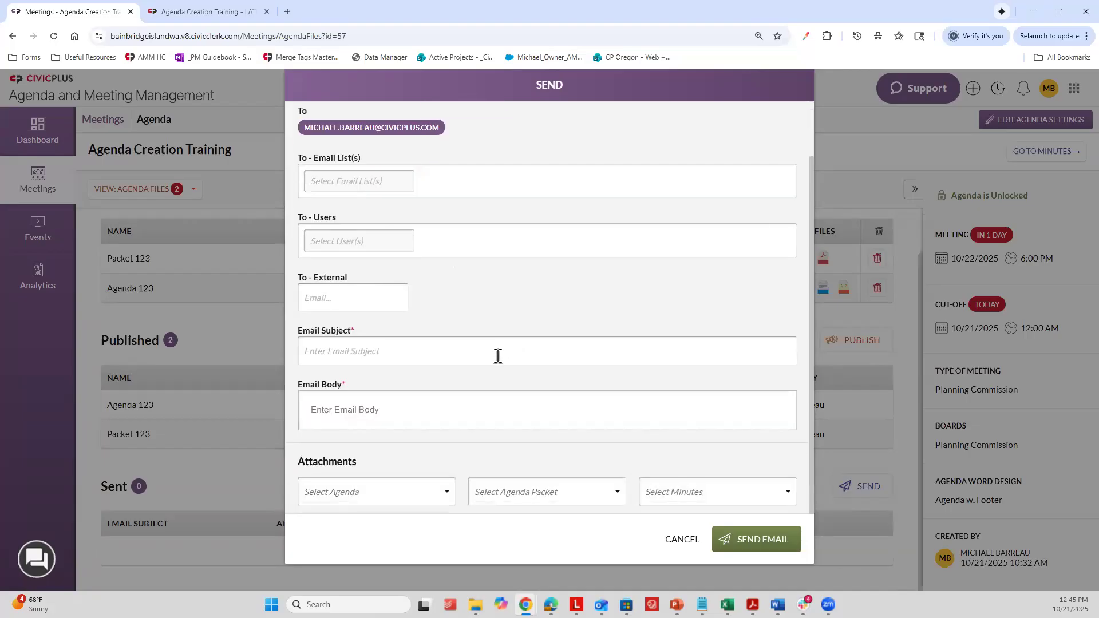
click(353, 352)
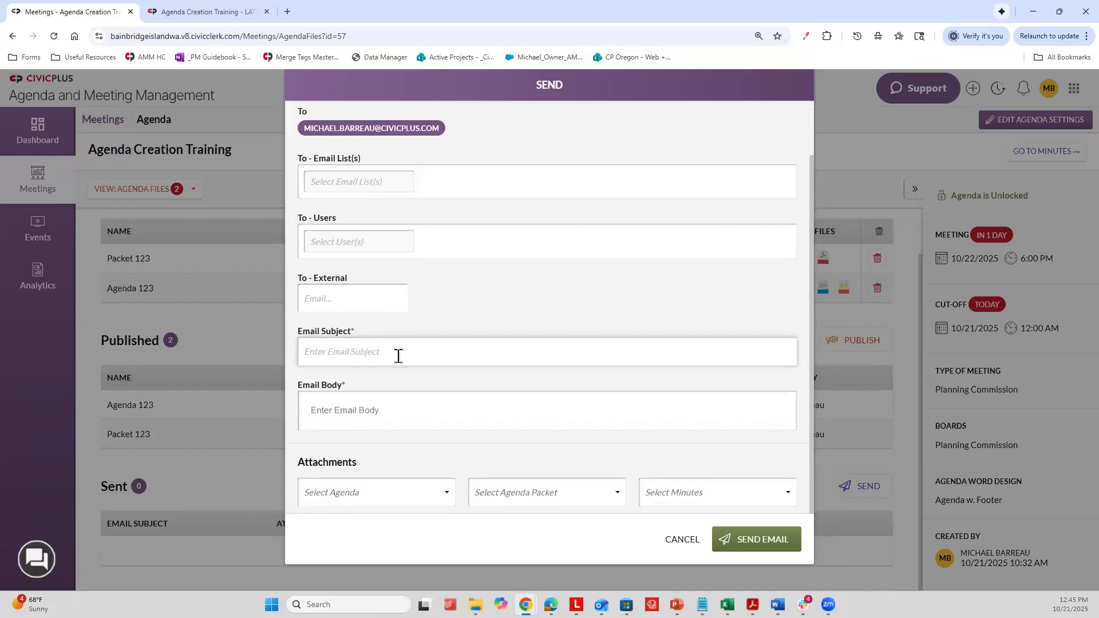
click(373, 410)
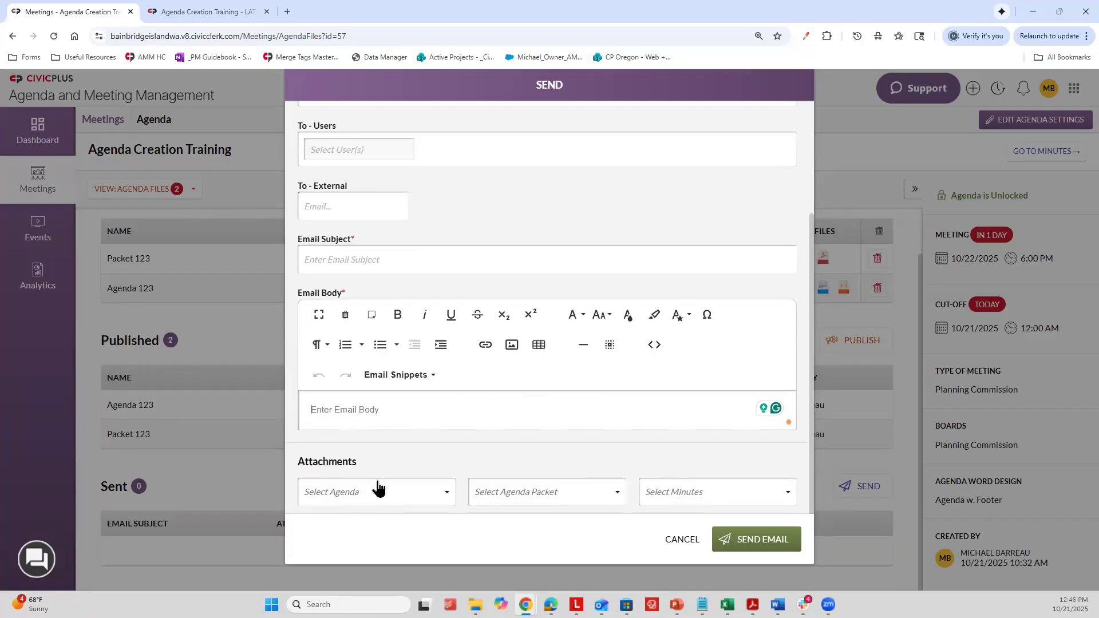
Step: Attach Packet 123 as the agenda packet and Agenda 123 as the agenda to the email
click(719, 491)
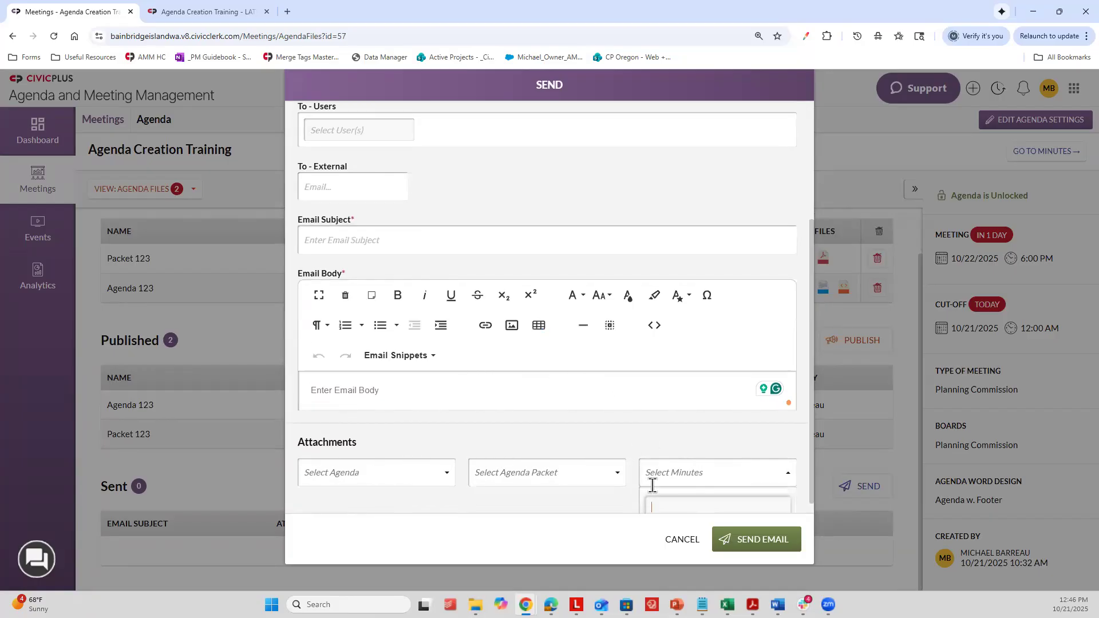
click(541, 452)
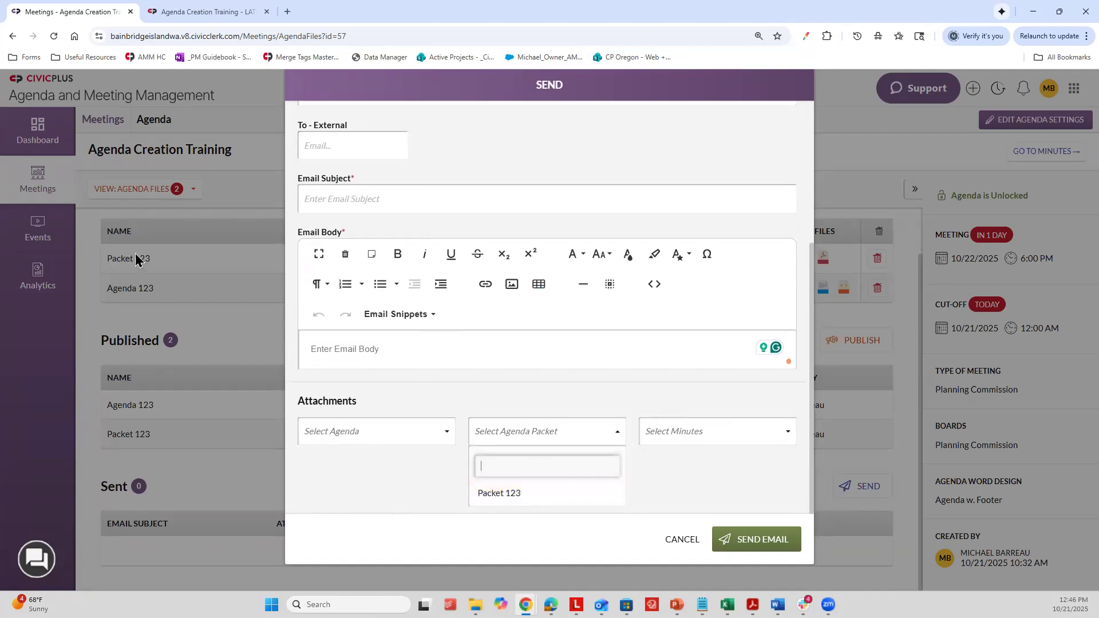
click(506, 494)
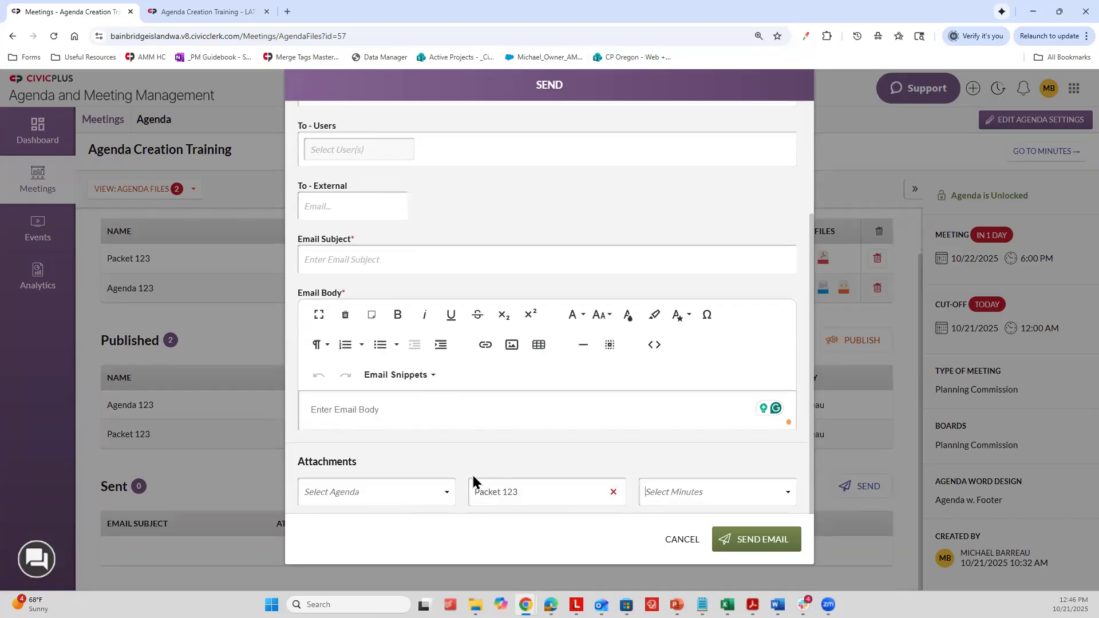
click(349, 491)
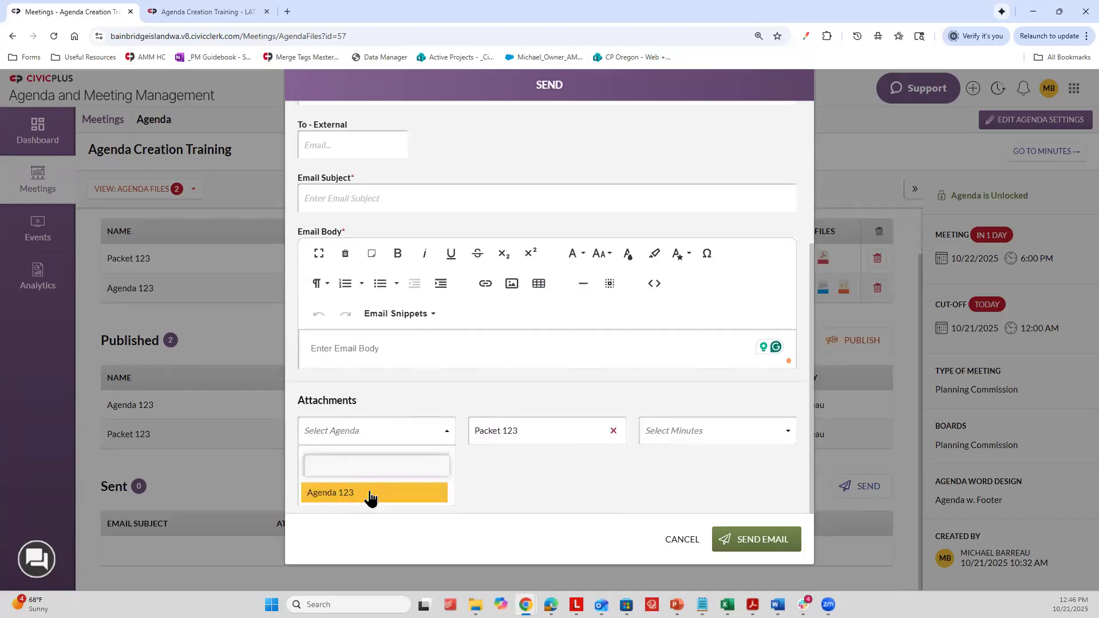
click(347, 492)
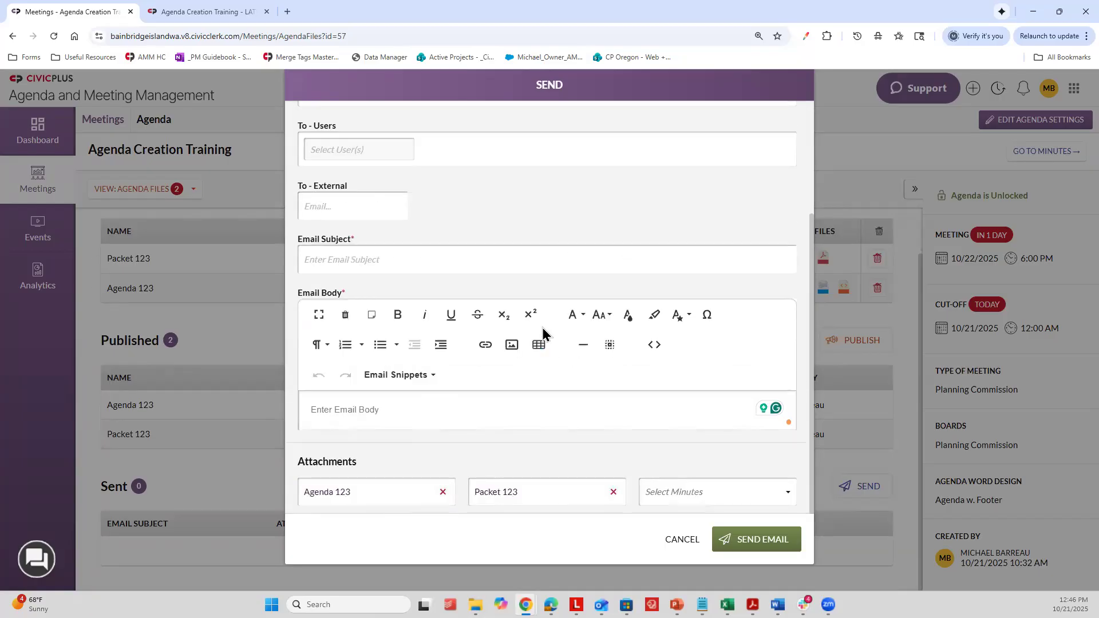
Step: Review the email form's recipient, subject, body and attachment fields, and cancel the email
scroll(515, 355, up, 3)
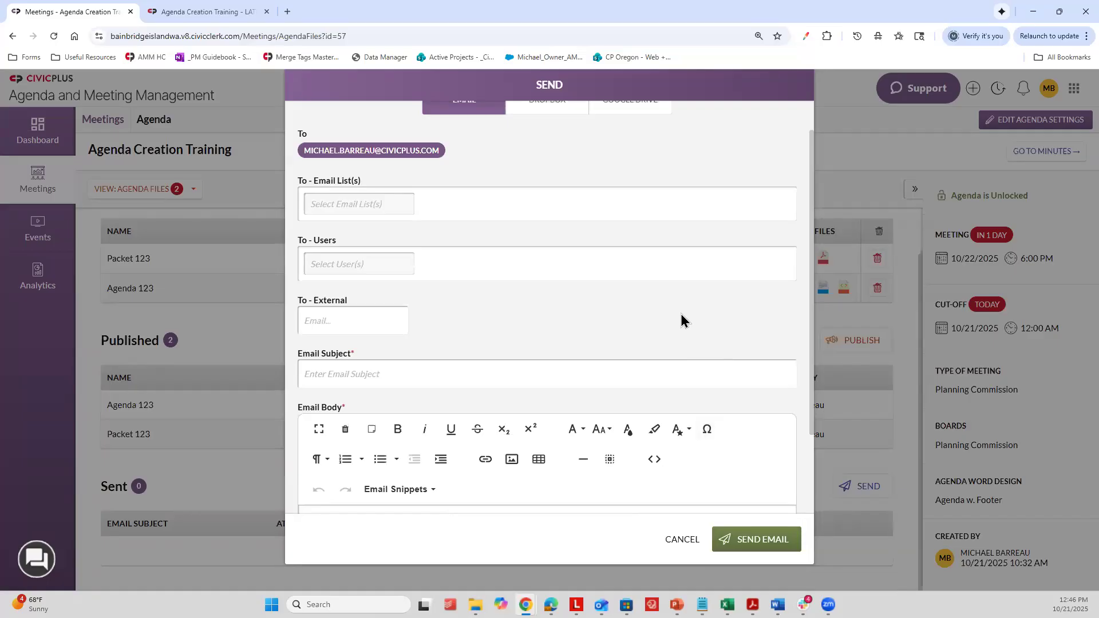
scroll(682, 321, down, 2)
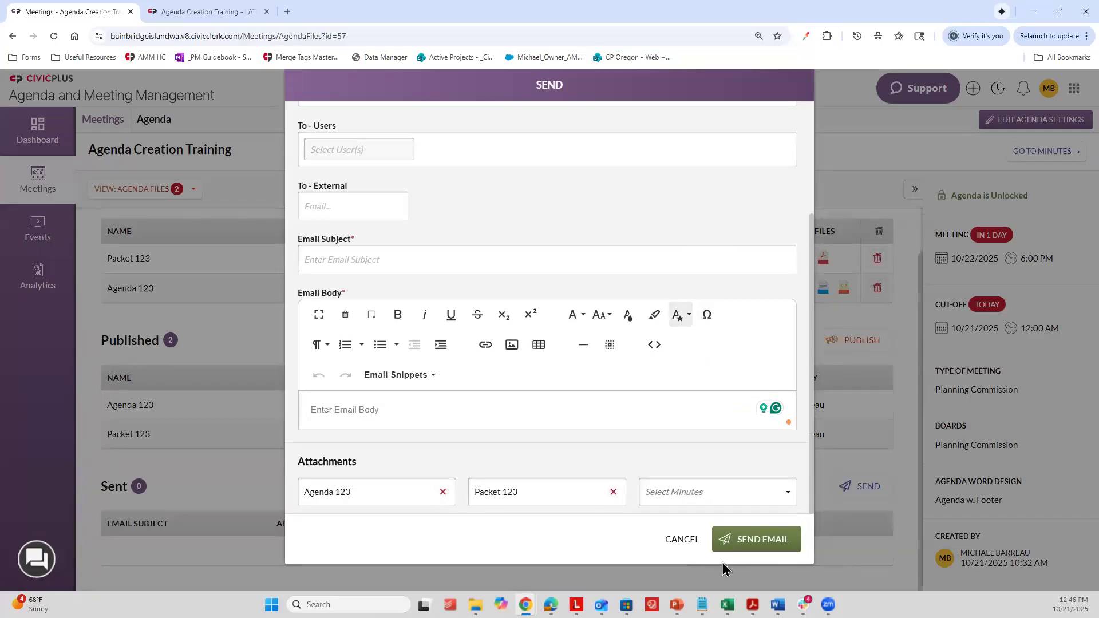
click(683, 537)
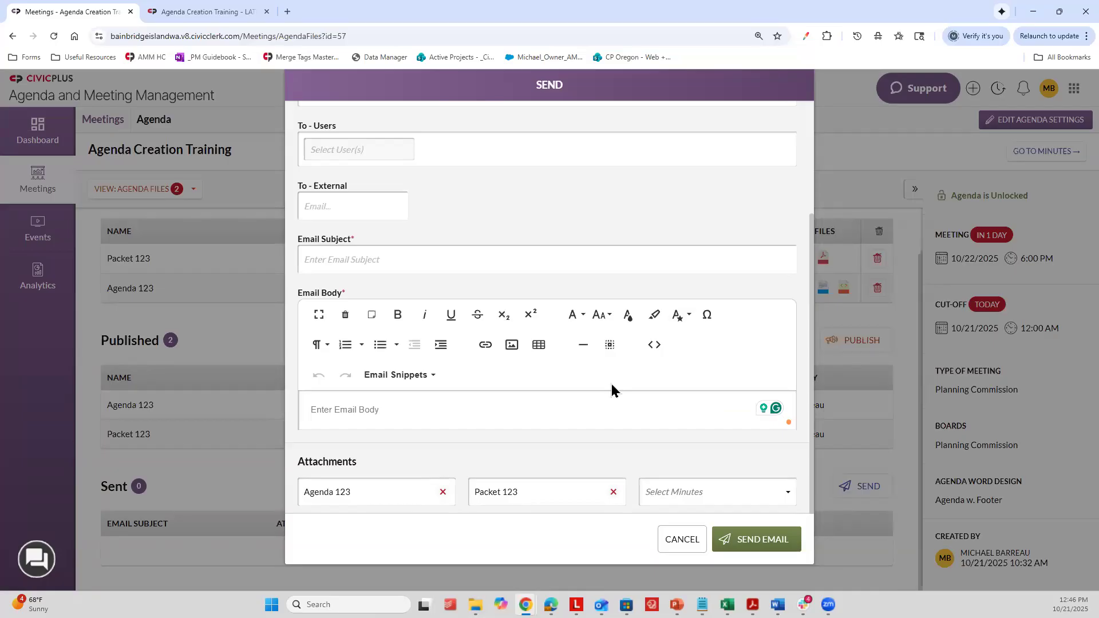
key(alt+Tab)
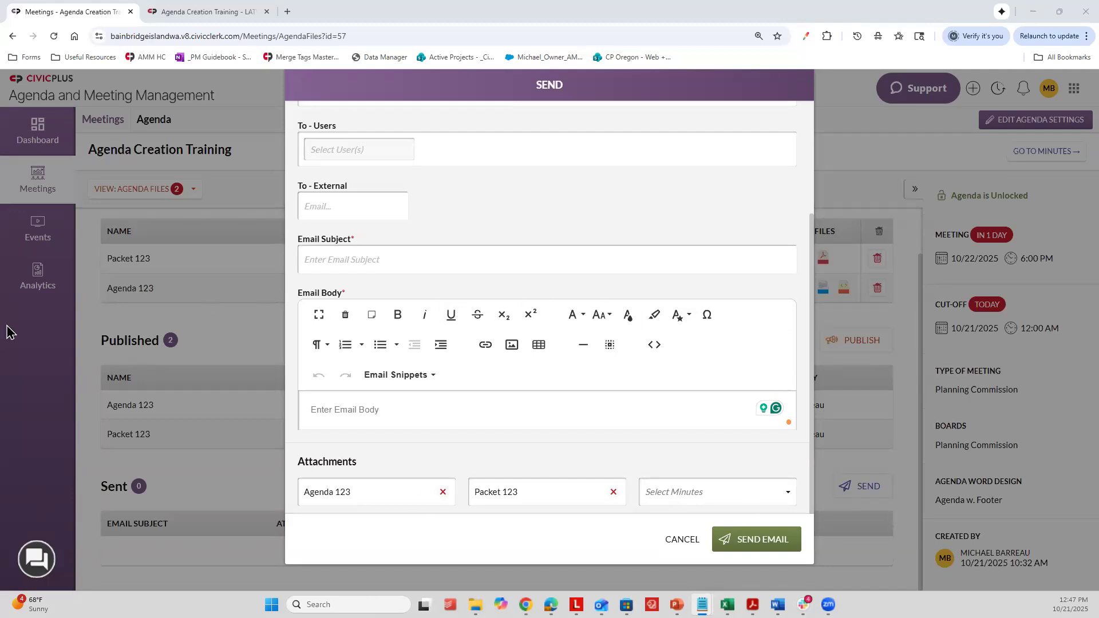
click(676, 549)
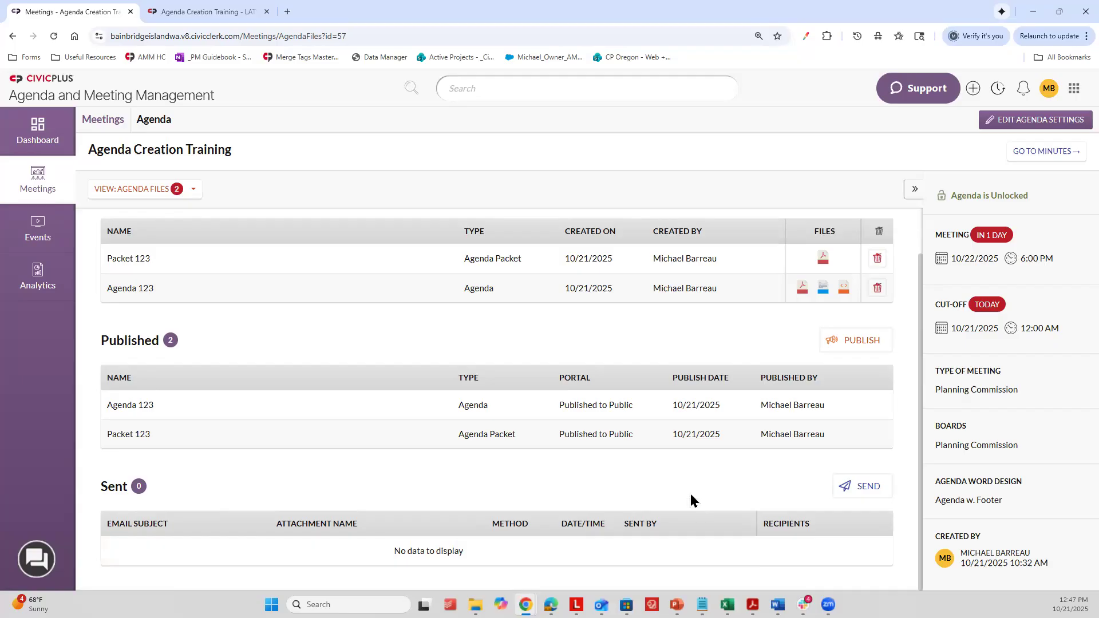
Step: Open the agenda's attachments list and check how the New Item attachment appears on the public portal
click(112, 189)
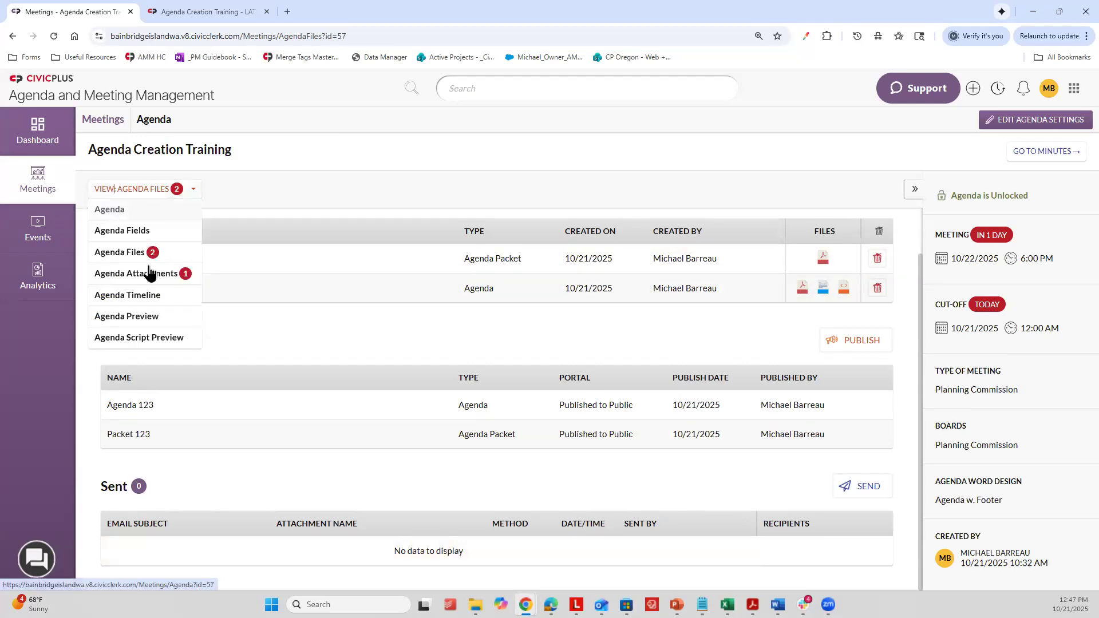
click(131, 278)
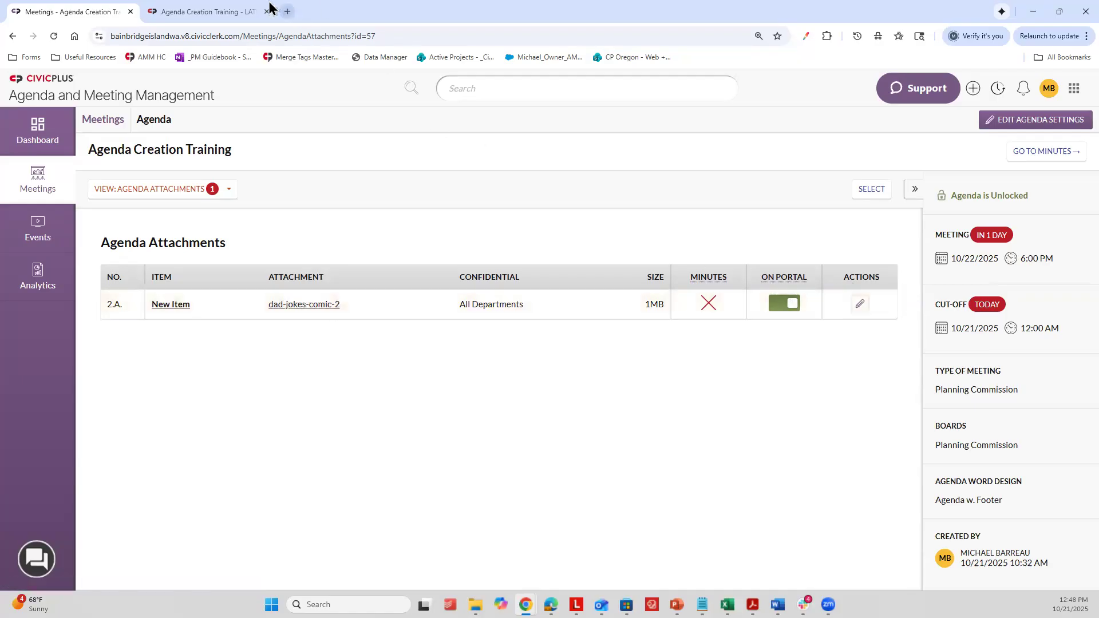
click(287, 11)
click(109, 9)
click(223, 7)
click(93, 8)
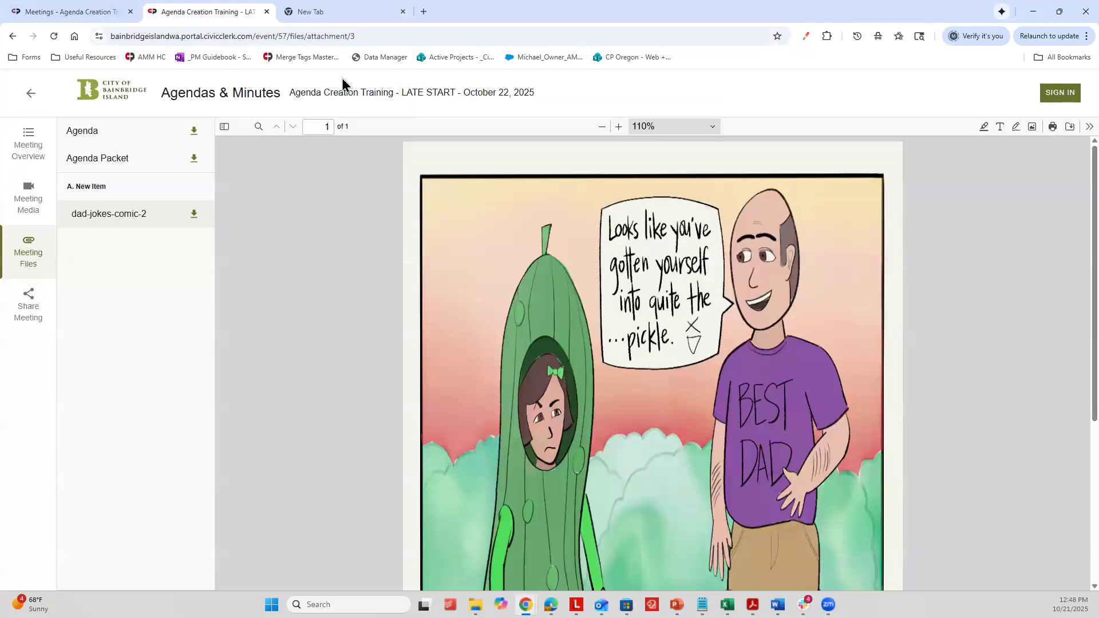
Step: Turn off portal display for the dad-jokes-comic-2 attachment and reload the public meeting files to check it
click(790, 305)
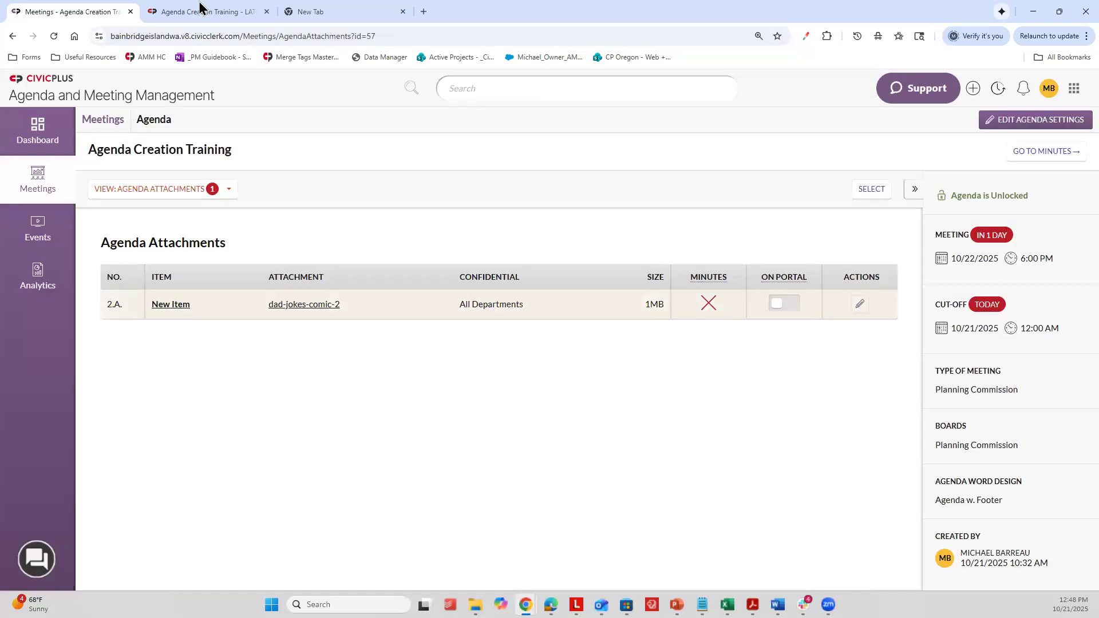
click(201, 9)
click(54, 37)
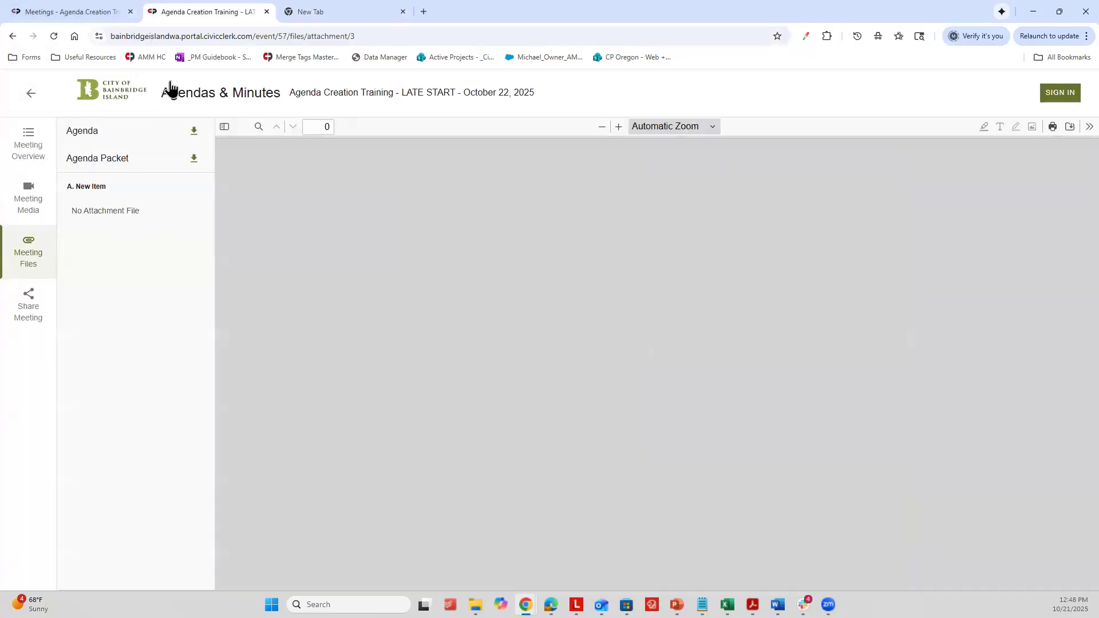
Step: Turn portal display back on for dad-jokes-comic-2 and reload the public meeting files
click(113, 9)
click(786, 304)
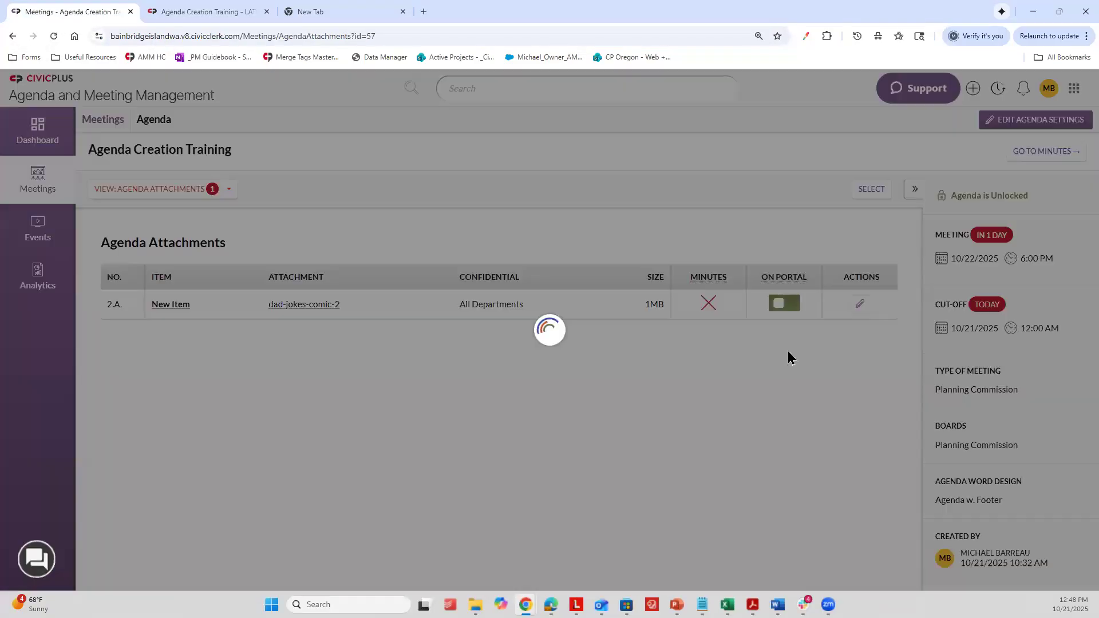
click(321, 12)
key(ctrl+shift+Tab)
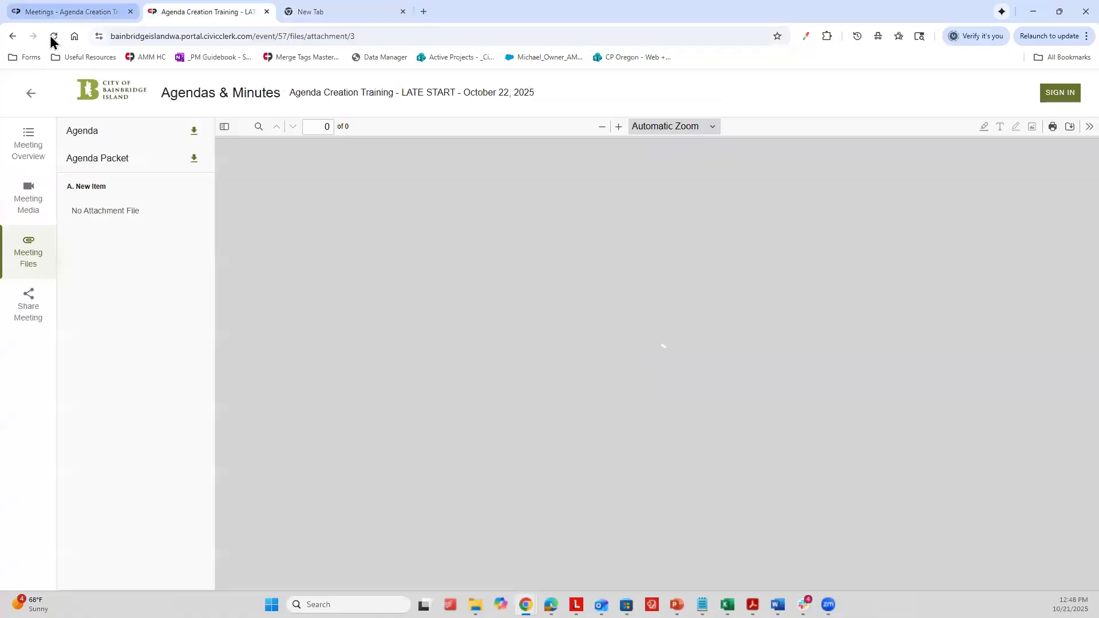
click(54, 36)
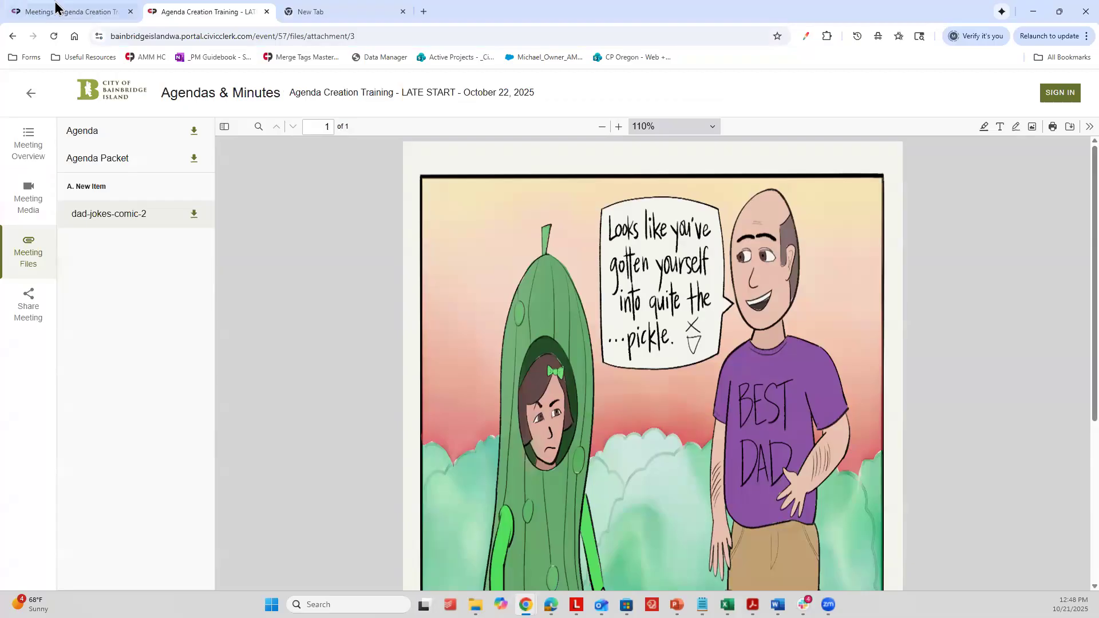
Step: Return to the agenda attachments, open the name form for dad-jokes-comic-2, and save it
key(ctrl+shift+Tab)
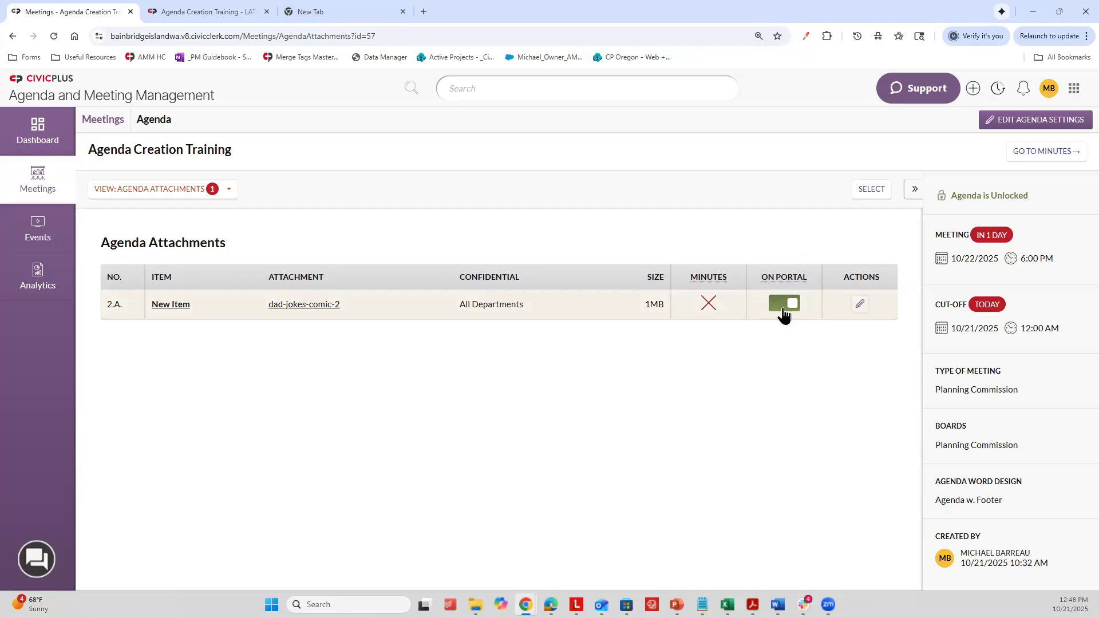
click(860, 302)
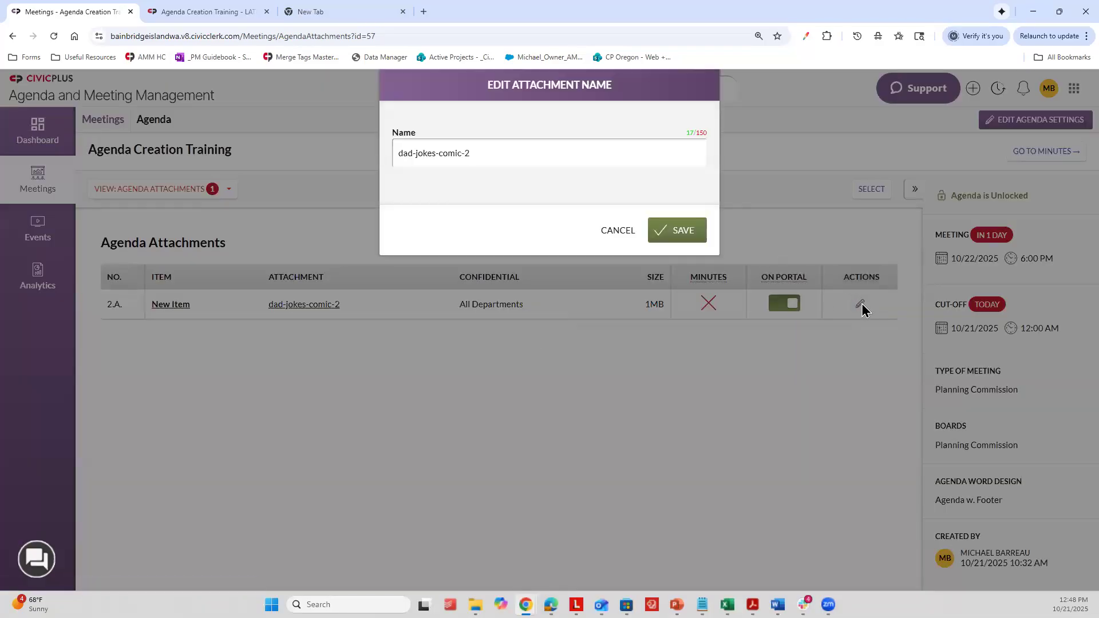
click(692, 232)
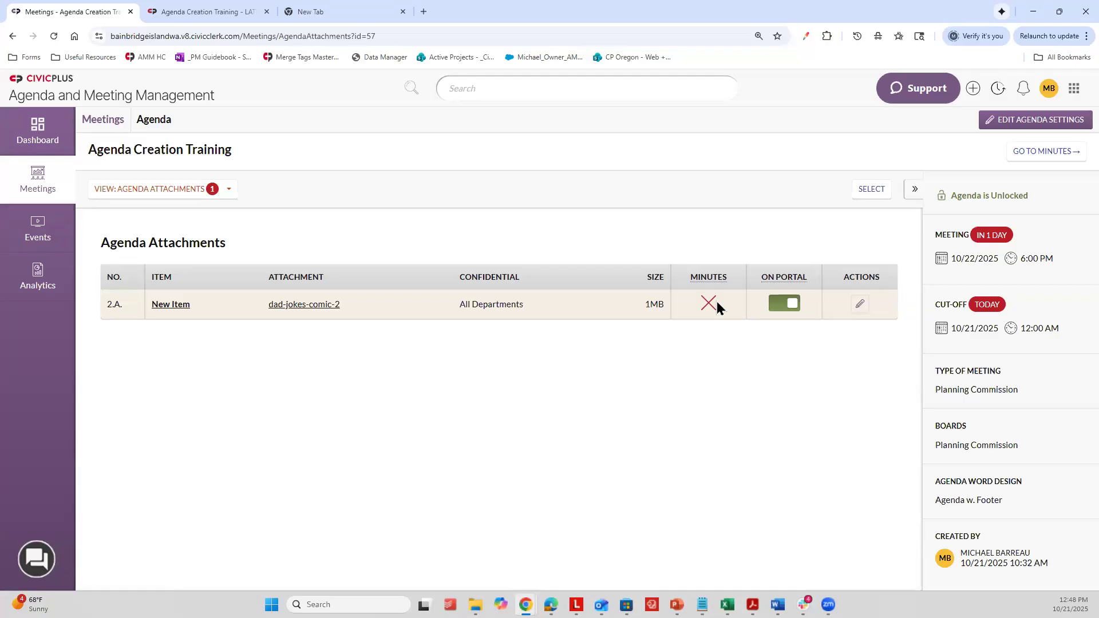
Step: Open the agenda's timeline and look through its entries on created files, publishing, notifications and section changes
click(180, 194)
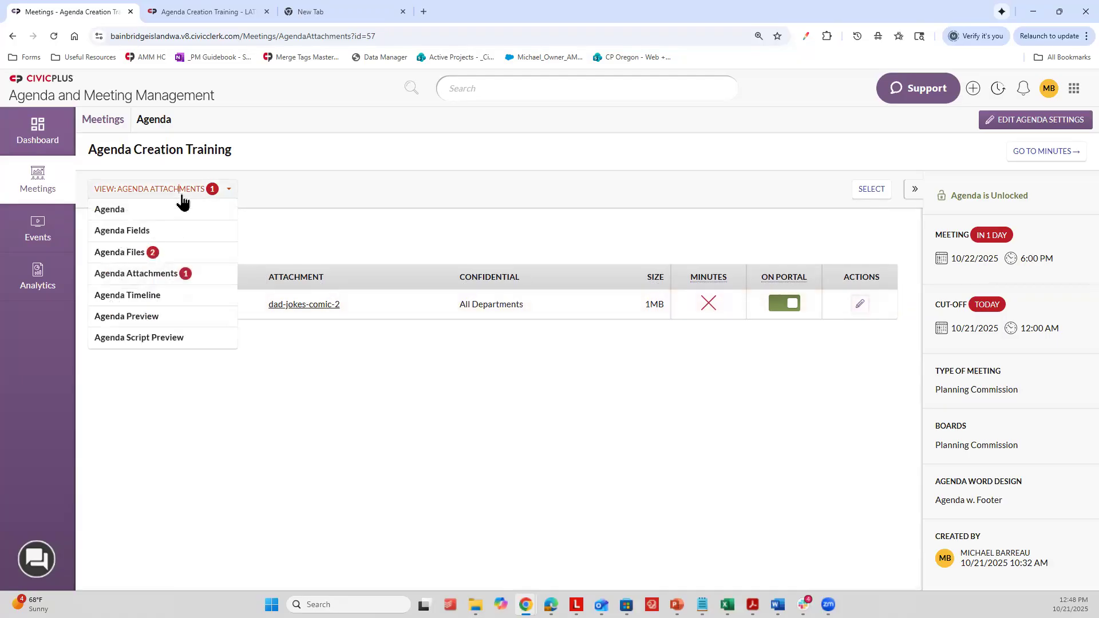
click(172, 296)
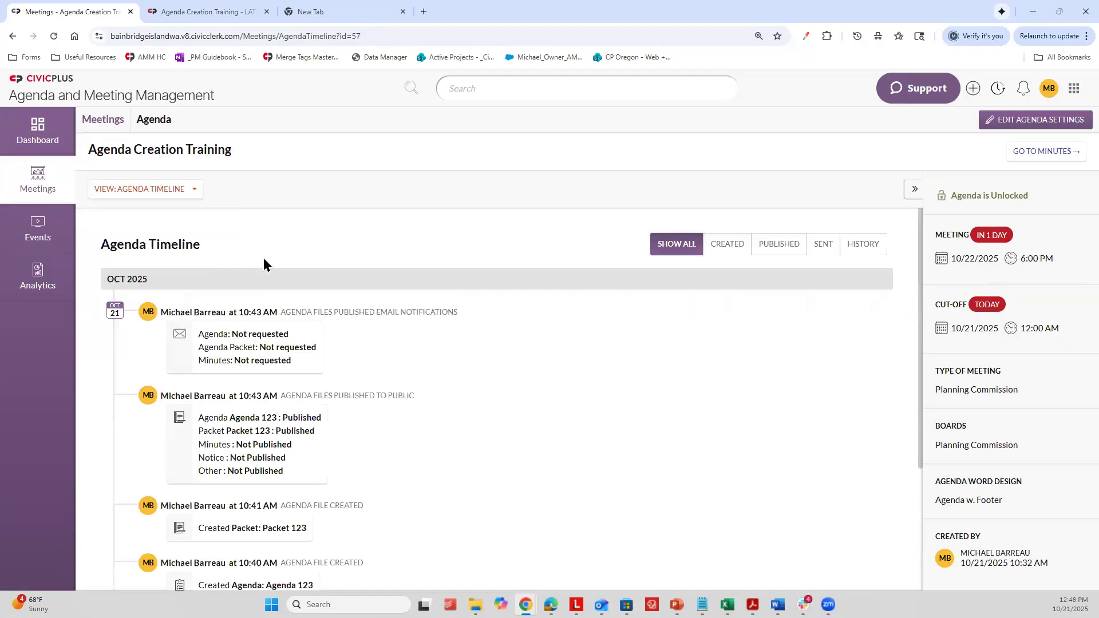
scroll(267, 263, down, 3)
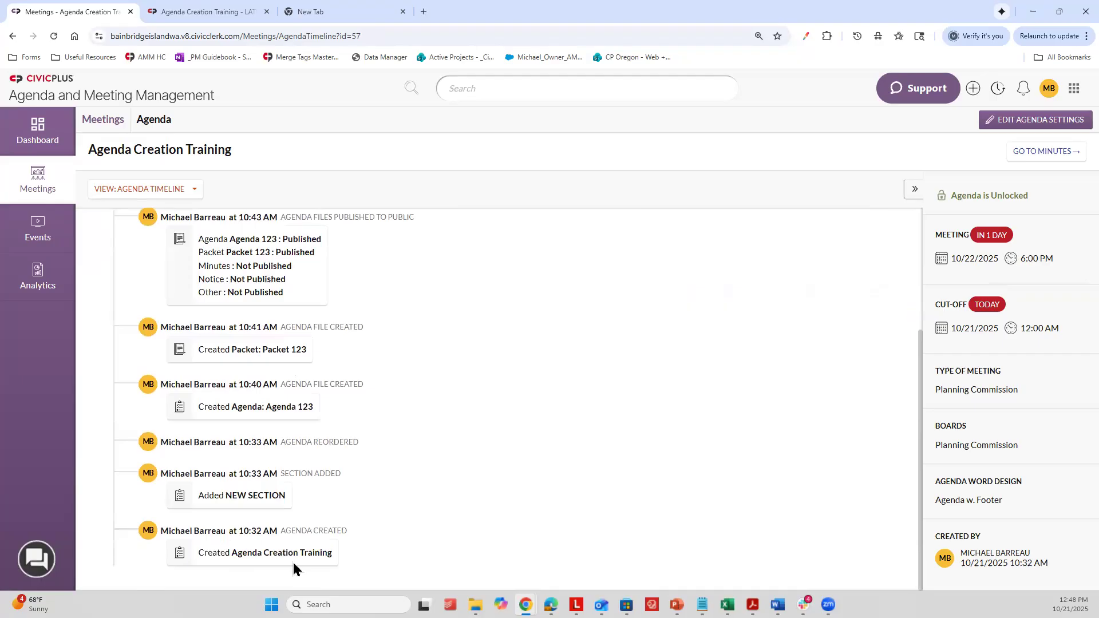
scroll(254, 512, up, 2)
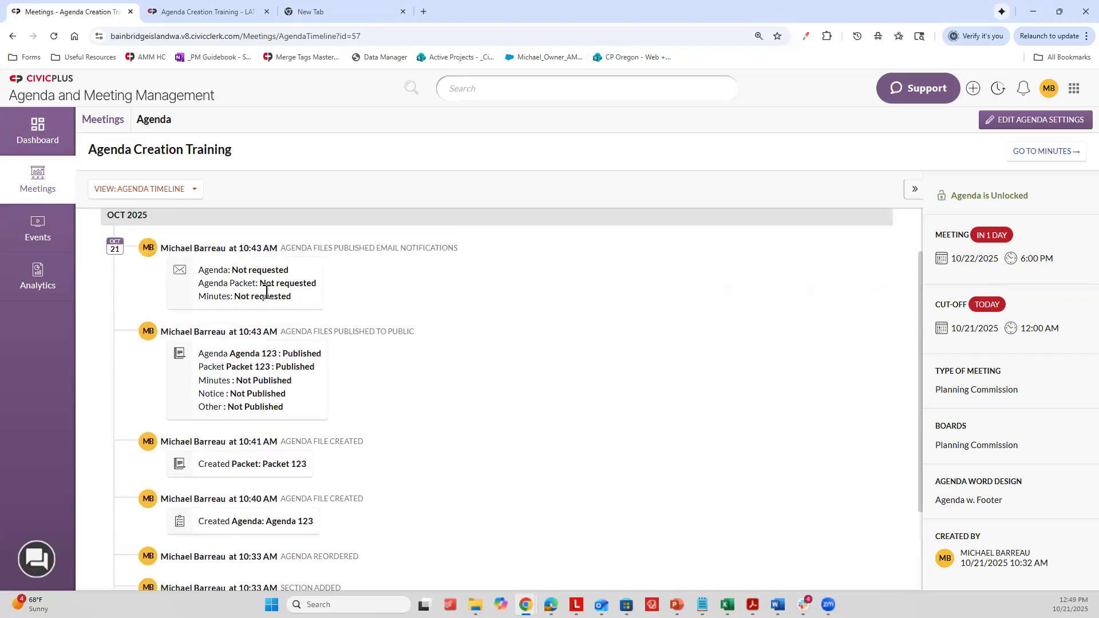
scroll(270, 299, up, 1)
scroll(269, 301, down, 1)
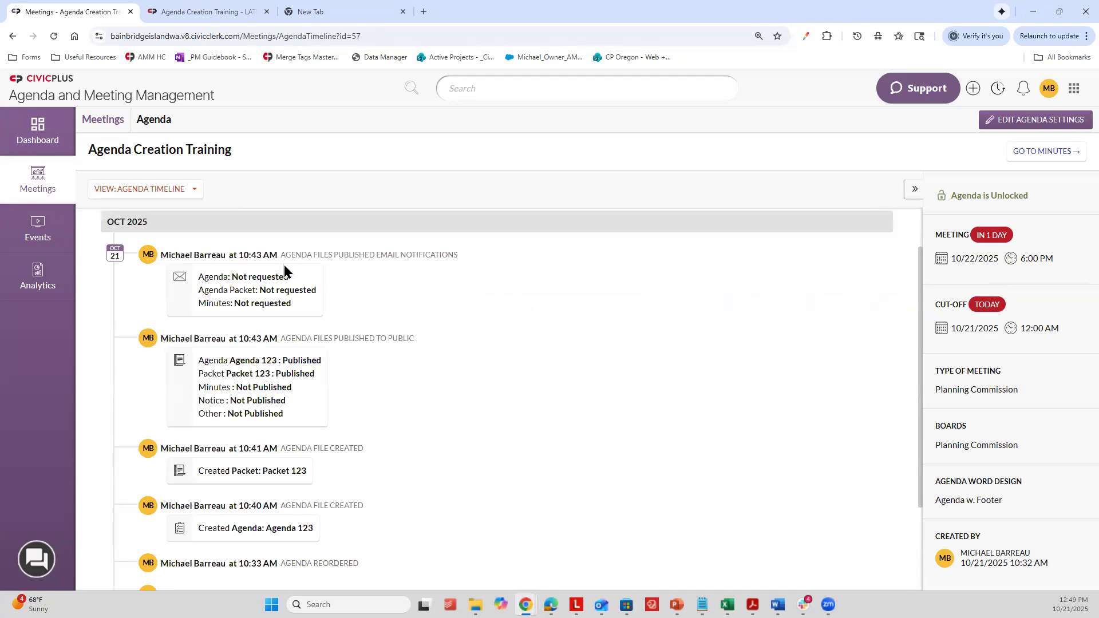
scroll(284, 265, down, 2)
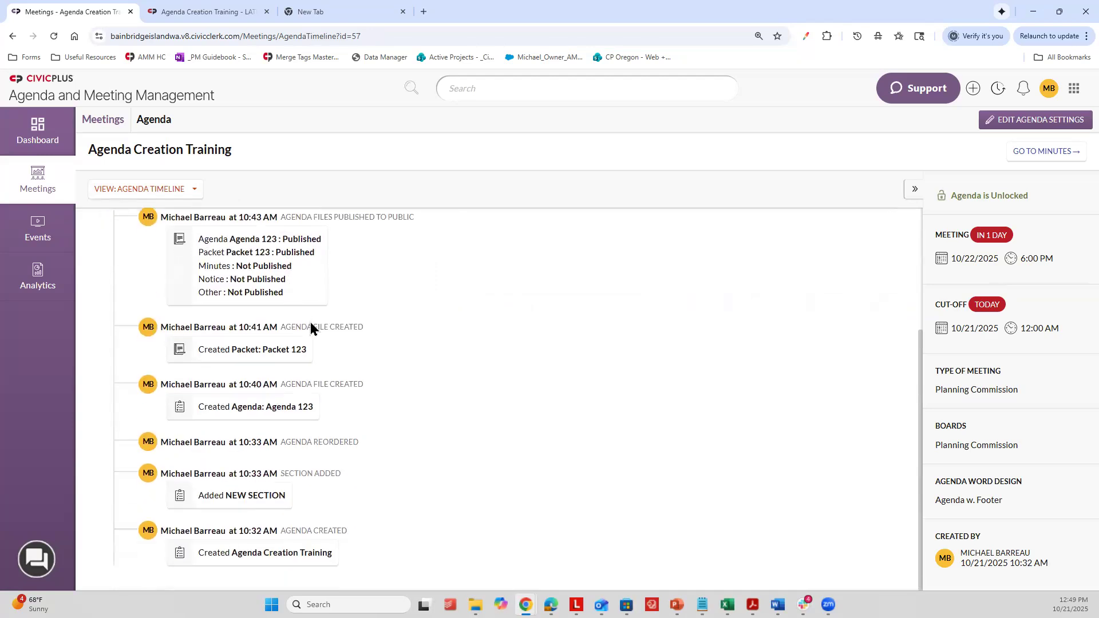
scroll(311, 324, up, 3)
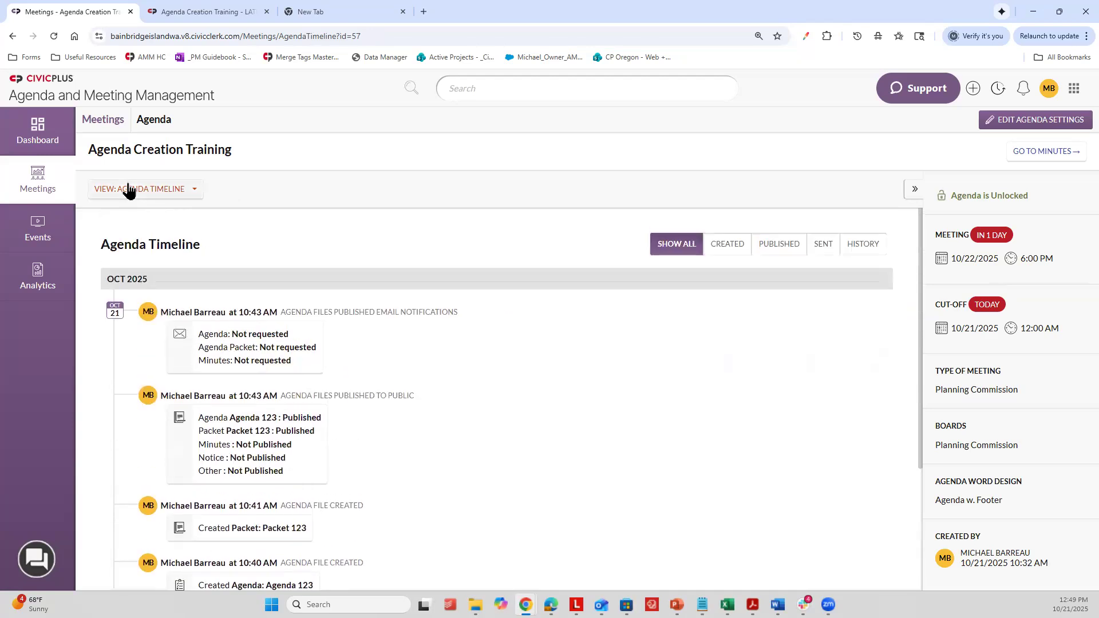
Step: Preview the agenda document, look over its numbered sections, and return to the meetings overview
click(128, 191)
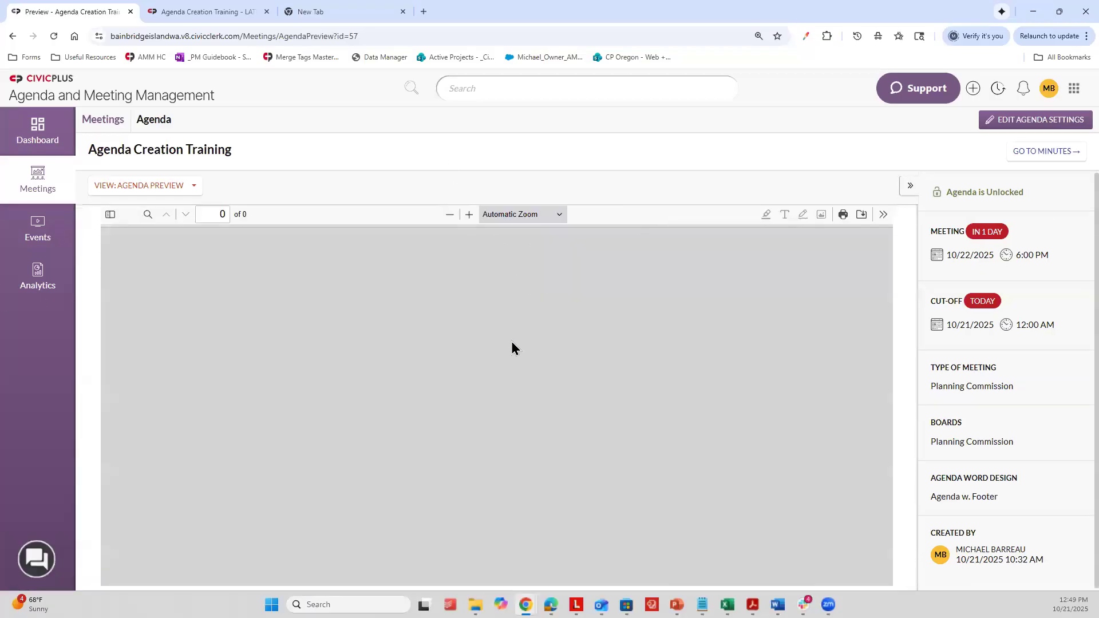
scroll(400, 352, down, 1)
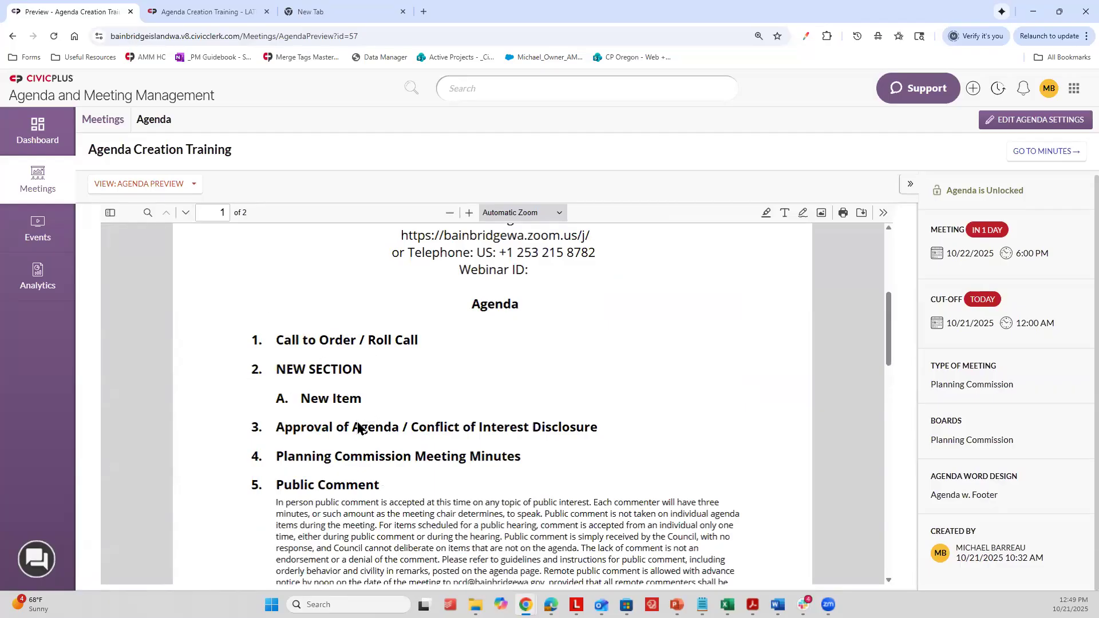
click(54, 179)
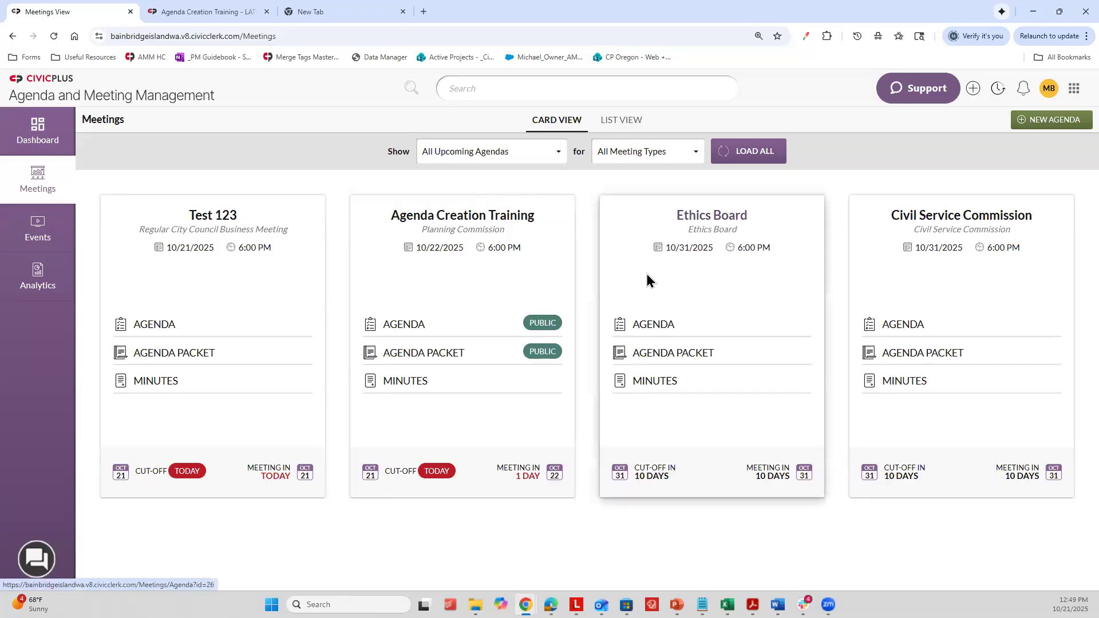
Step: Open the Agenda Creation Training meeting from the overview and show its agenda files
click(512, 321)
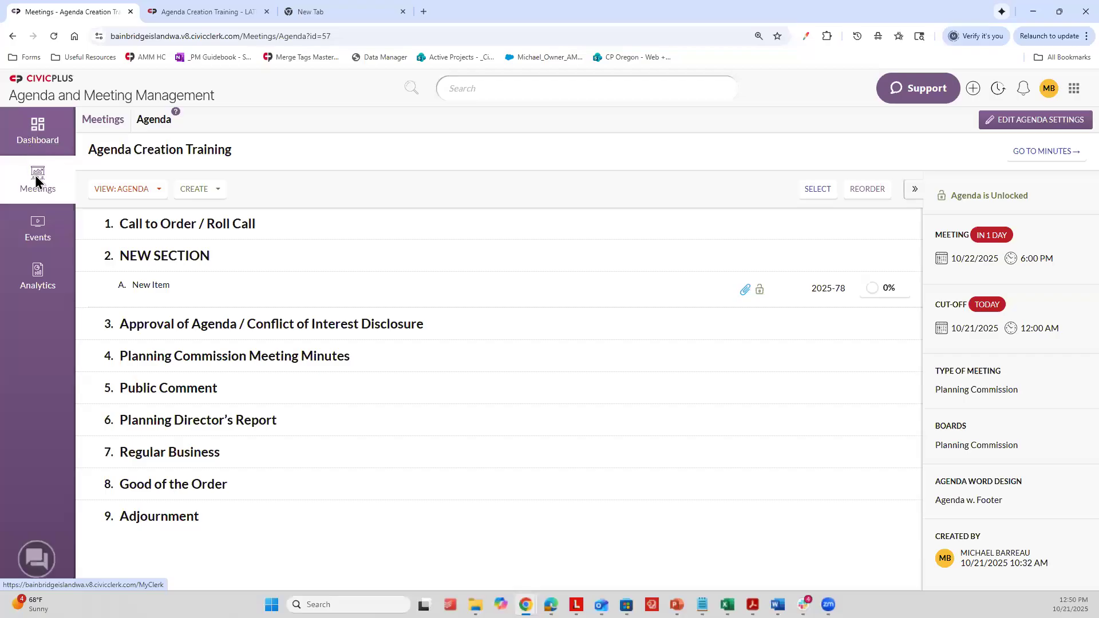
click(46, 178)
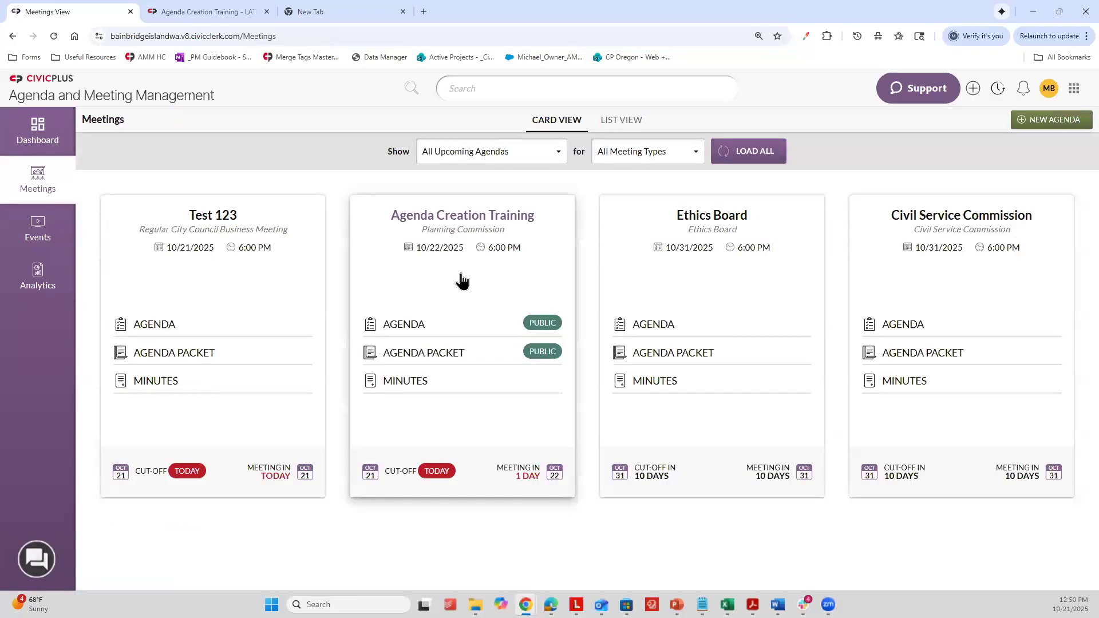
click(463, 280)
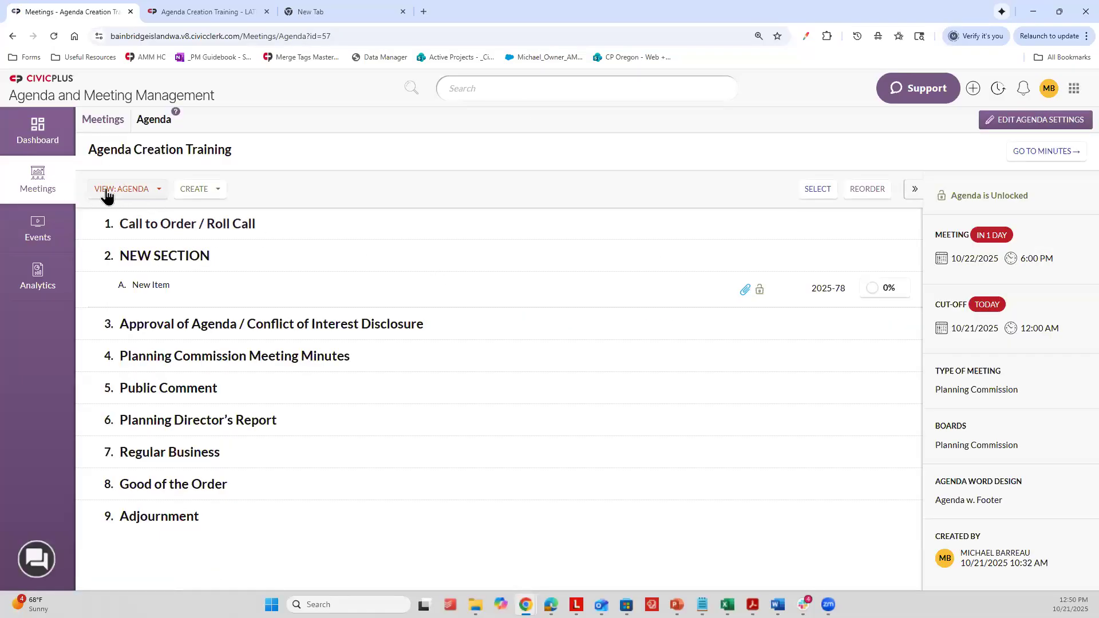
click(118, 191)
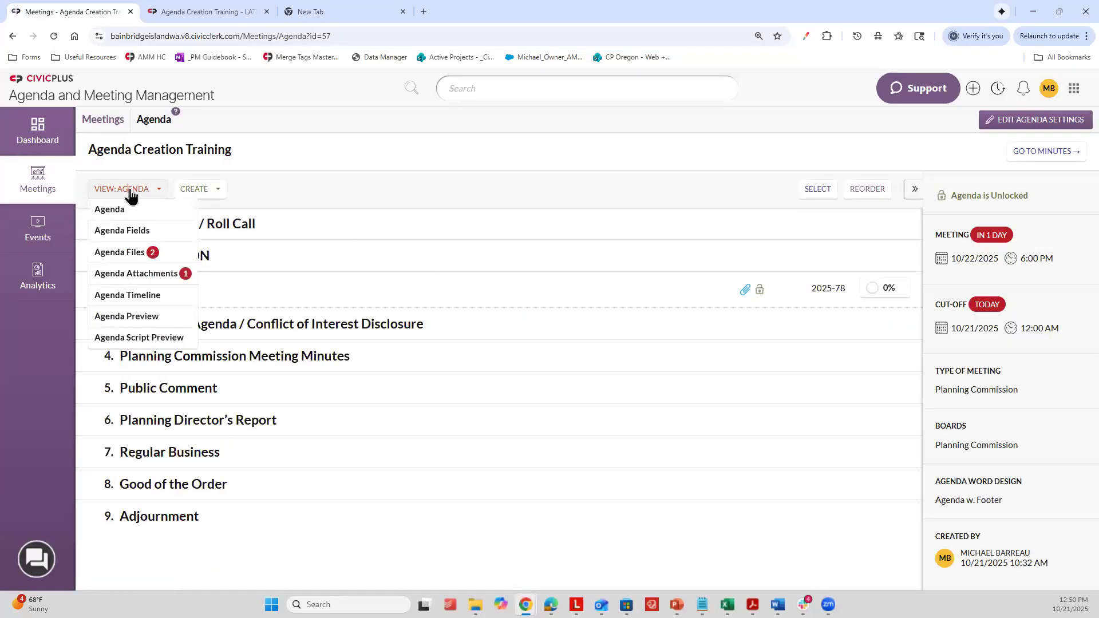
click(148, 255)
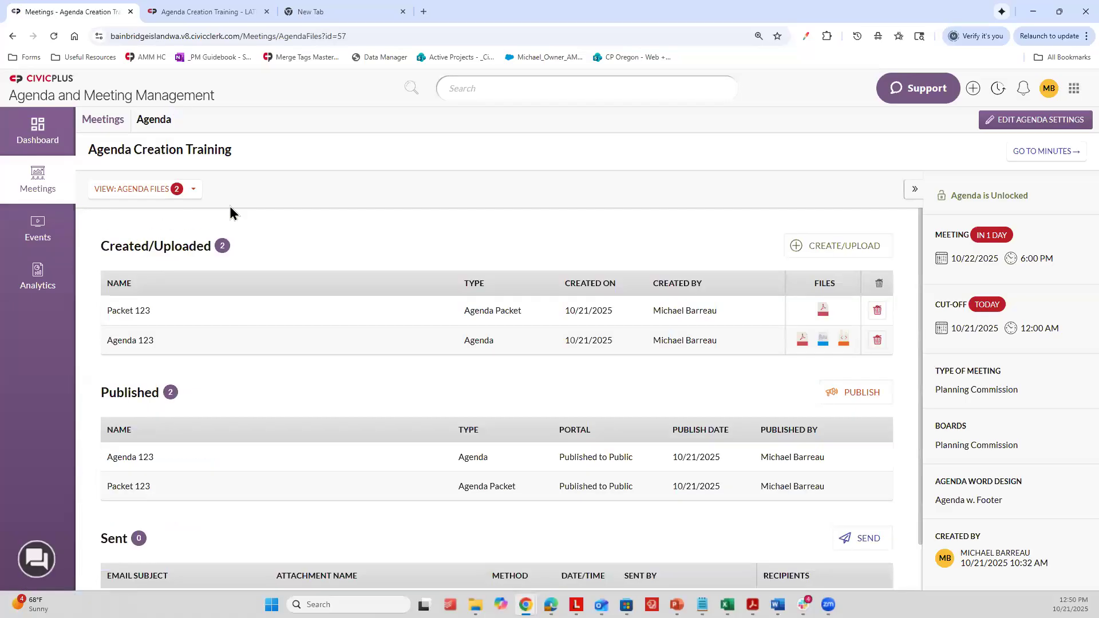
Step: Open the form for creating an agenda file, examine the available file types, and cancel it
click(823, 250)
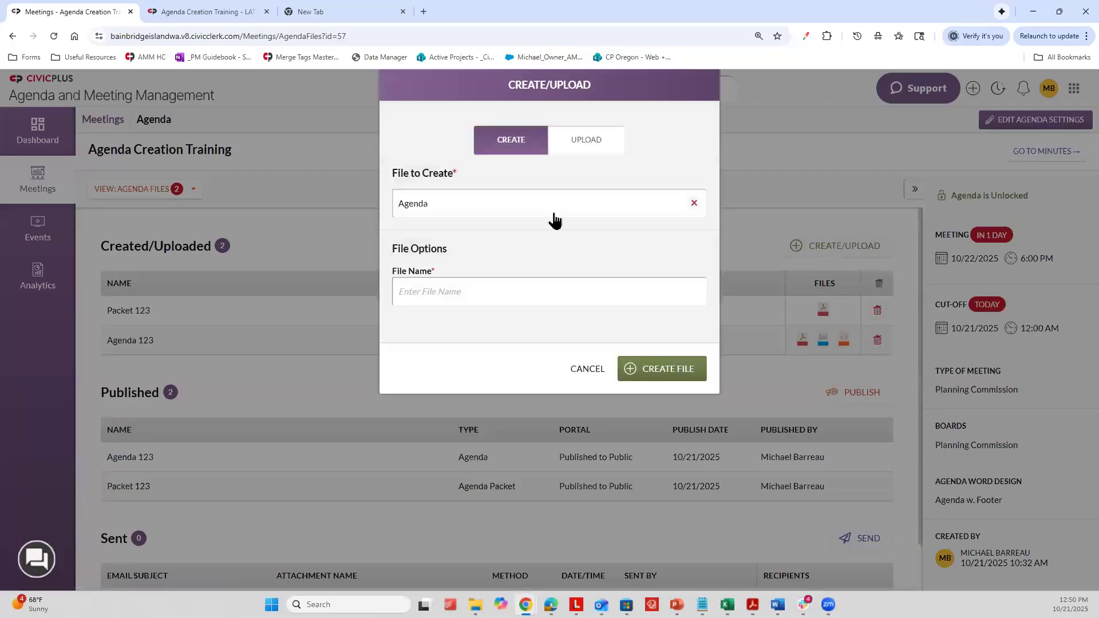
click(553, 216)
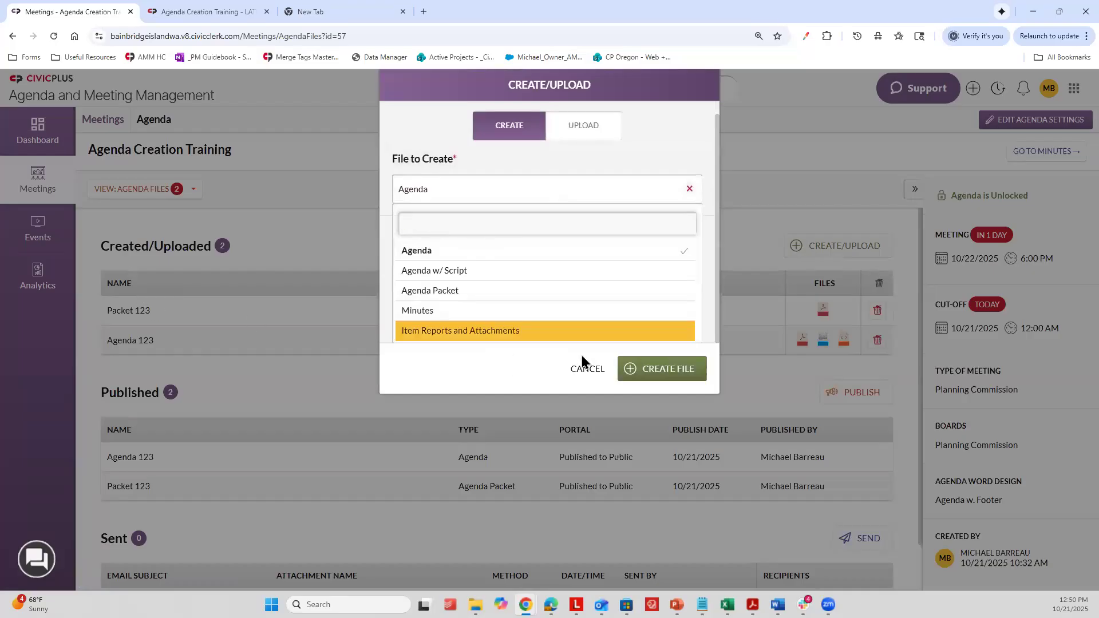
click(590, 370)
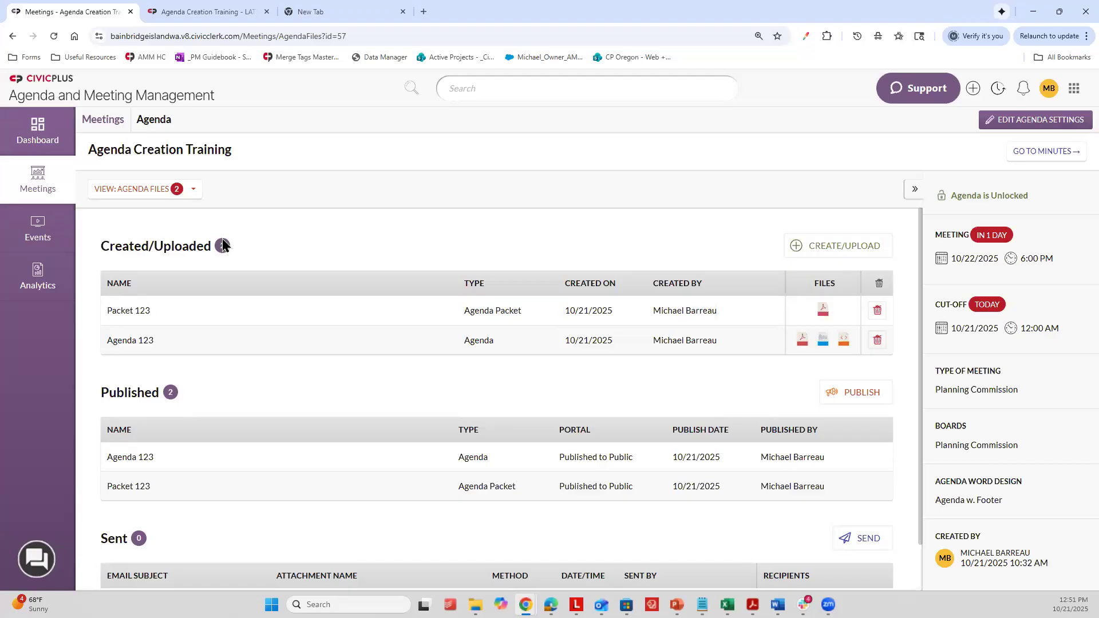
Step: Switch between the meetings and events overviews to compare their upcoming cards
click(46, 179)
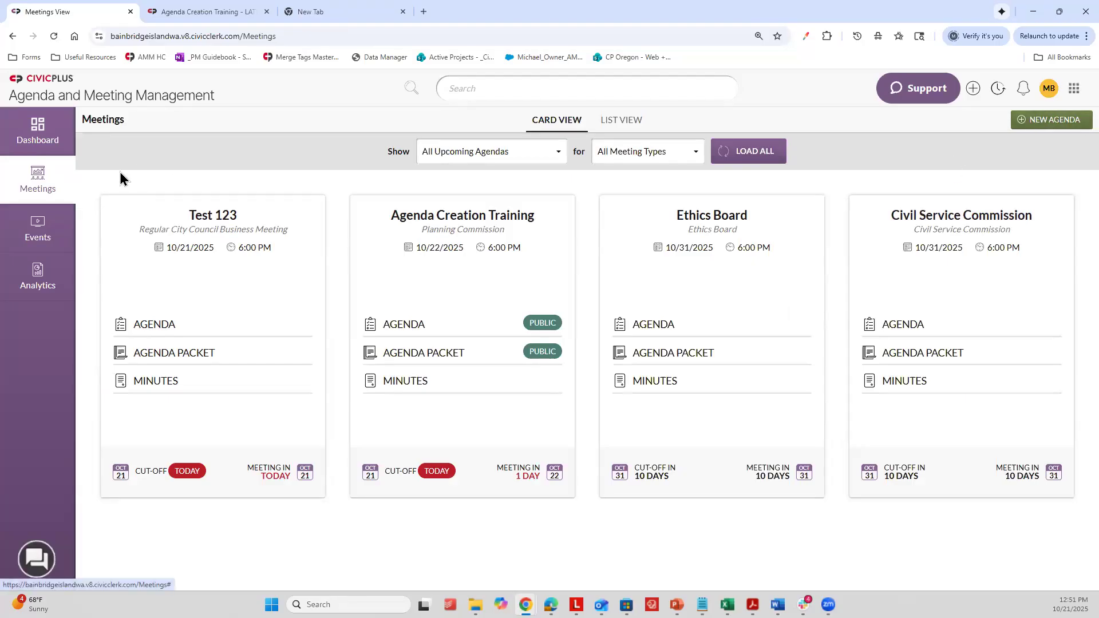
click(59, 225)
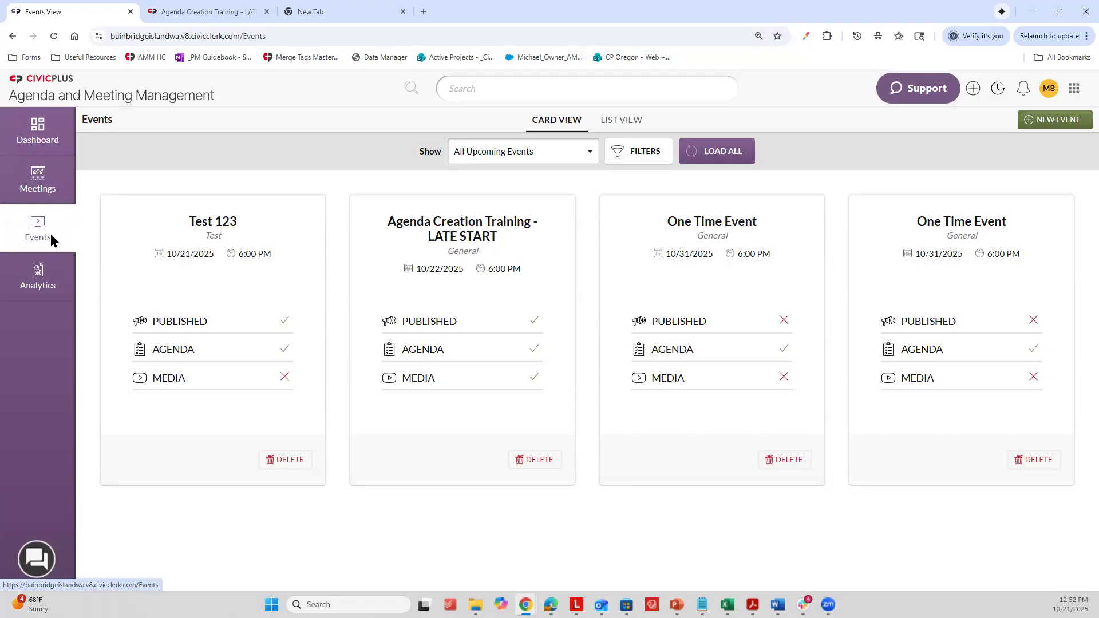
click(54, 178)
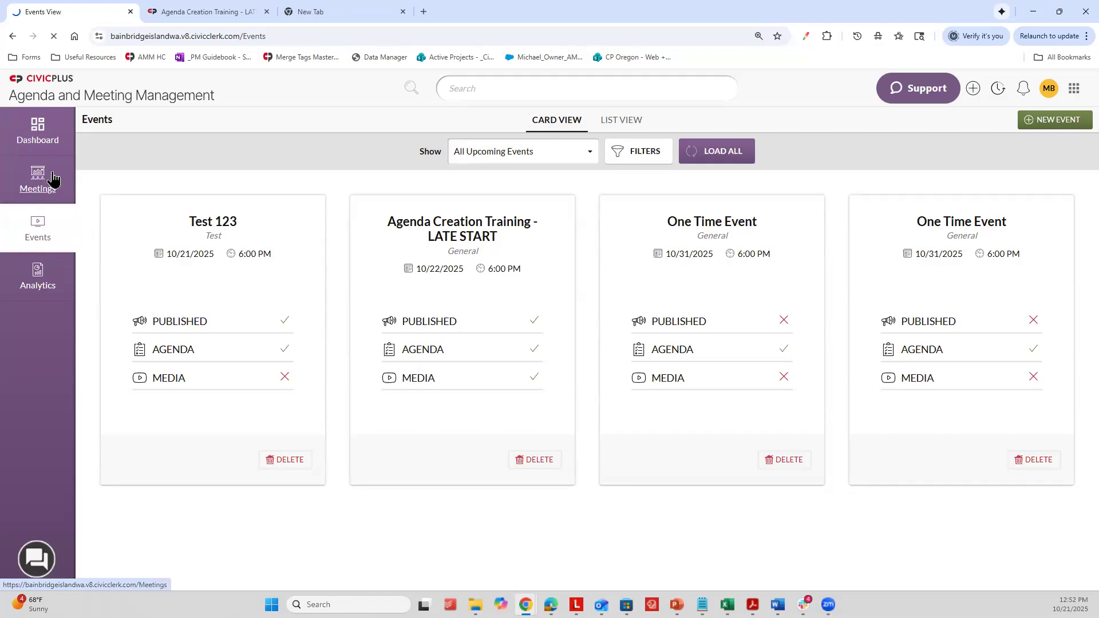